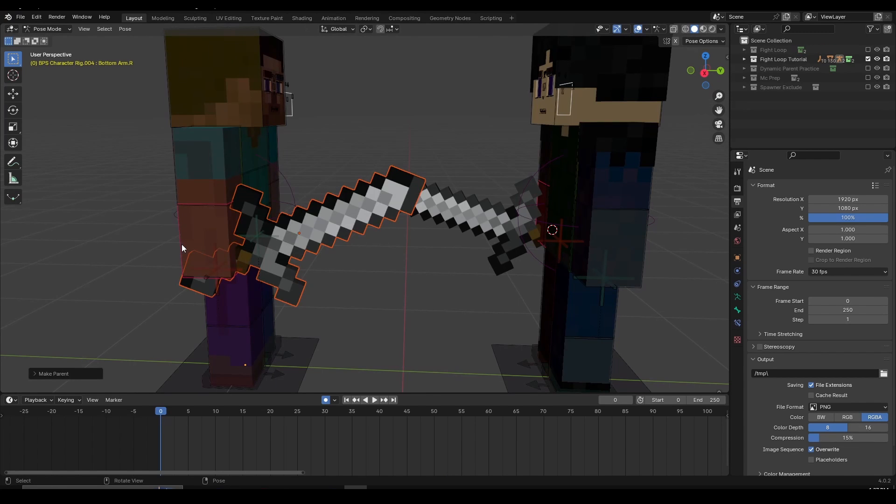
key(r)
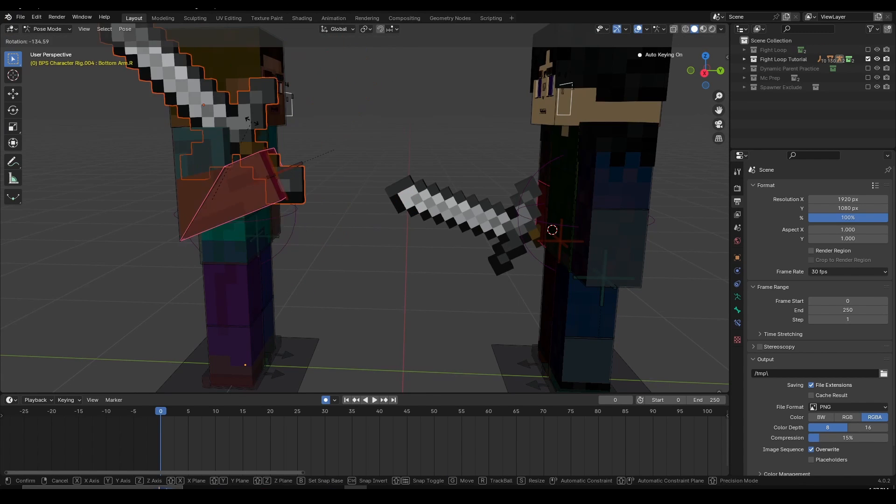
right_click(255, 131)
click(305, 218)
key(g)
right_click(334, 208)
- Show the viewport overlays for the scene with the two sword-holding characters
scroll(193, 261, down, 3)
middle_drag(194, 260, 380, 276)
right_click(217, 428)
click(241, 223)
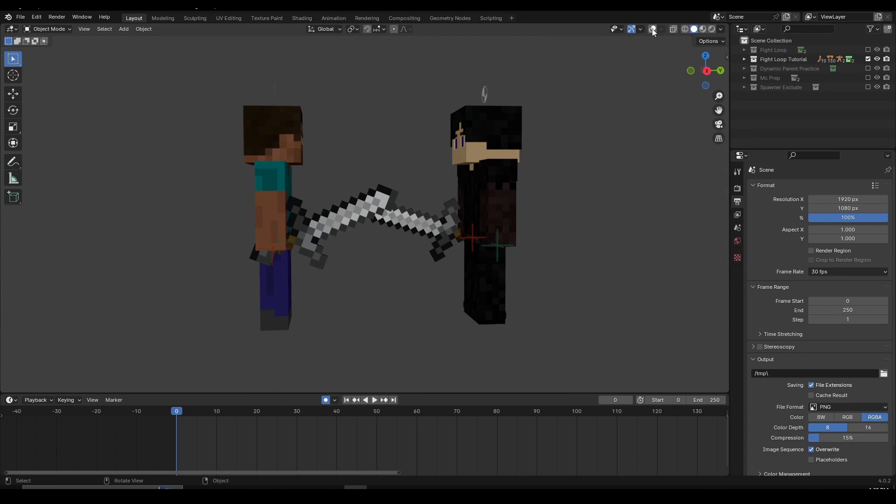
click(653, 30)
scroll(313, 263, up, 2)
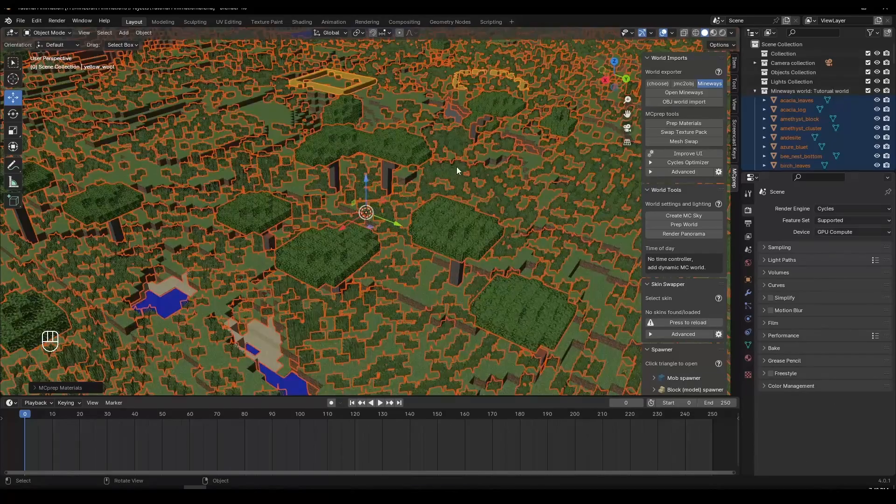
- Switch the solid viewport shading color to Material and back to Texture
scroll(409, 158, up, 3)
scroll(472, 127, down, 8)
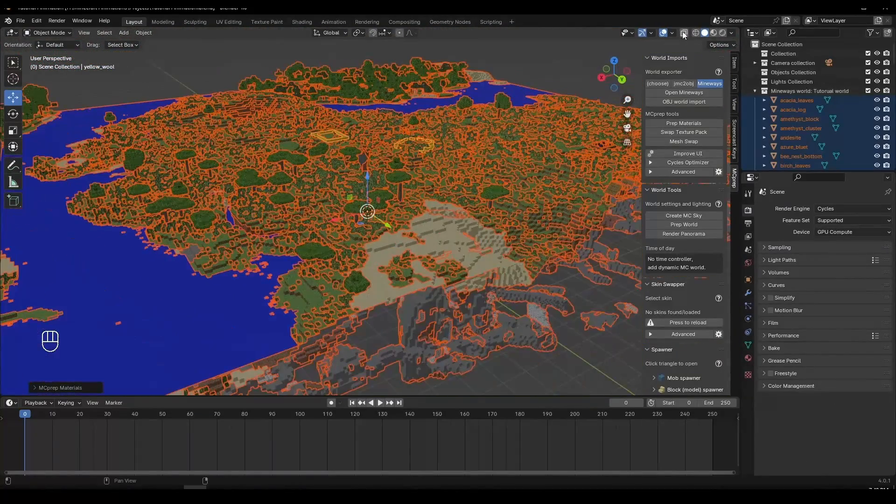
click(732, 33)
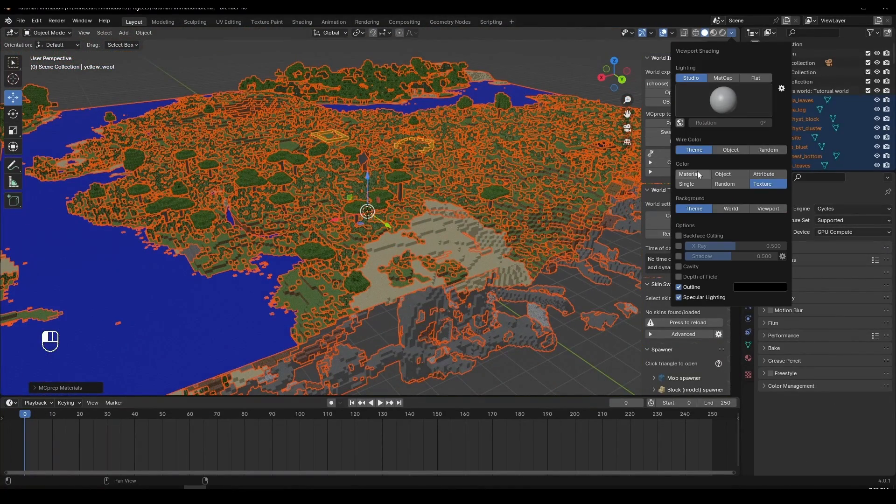
click(697, 171)
click(766, 183)
- Deselect all objects of the imported Mineways world
scroll(360, 181, up, 3)
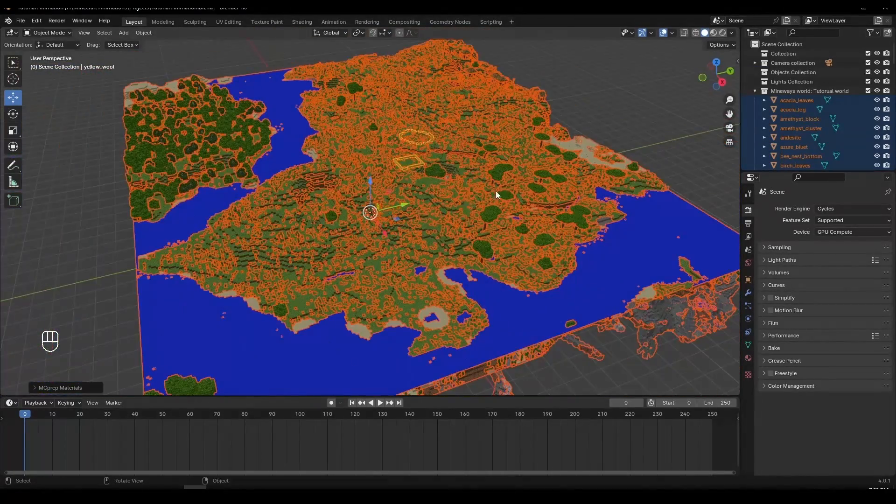
key(alt+a)
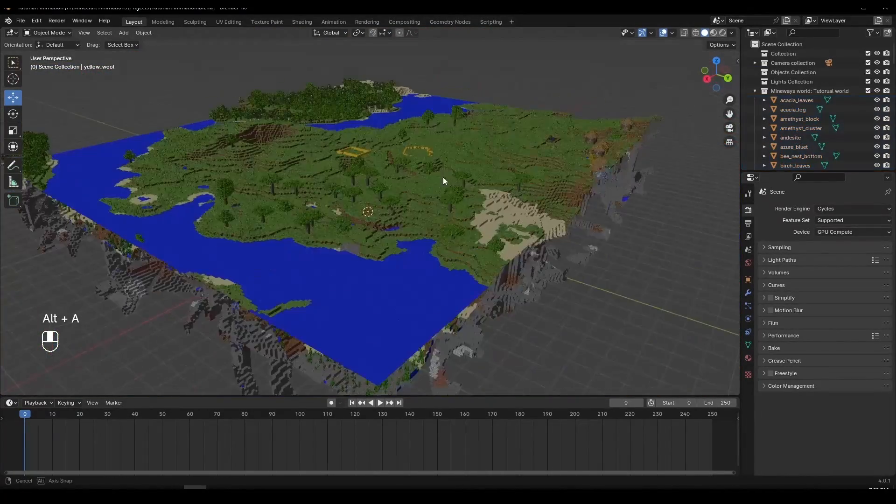
key(a)
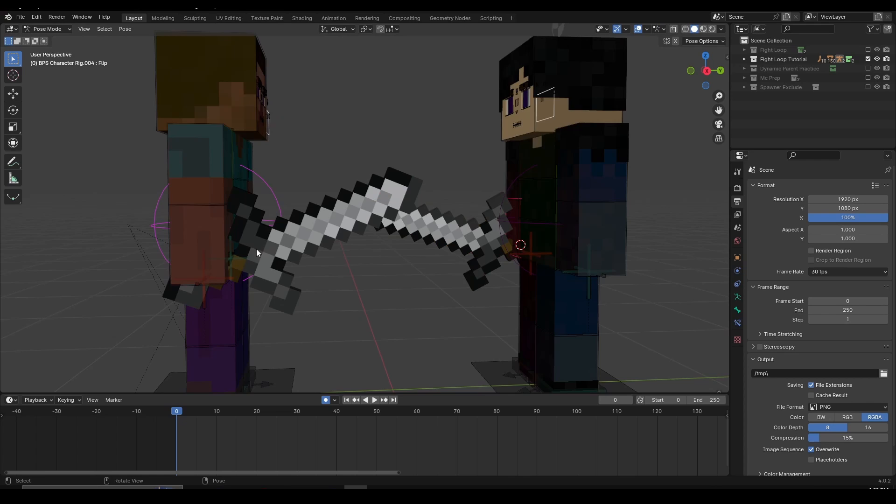
- Select the sword-side forearm bone, Bottom Arm.R, on the blue-shirted character's rig
middle_drag(256, 248, 225, 261)
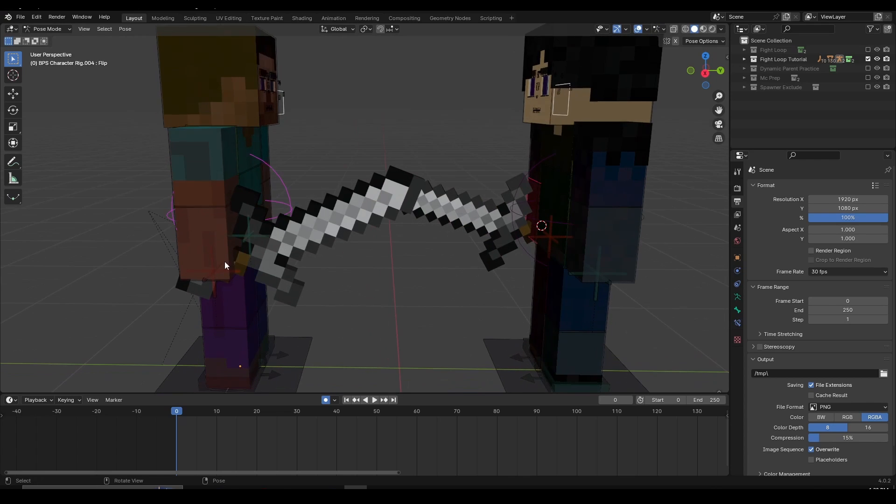
click(210, 241)
middle_drag(282, 291, 301, 299)
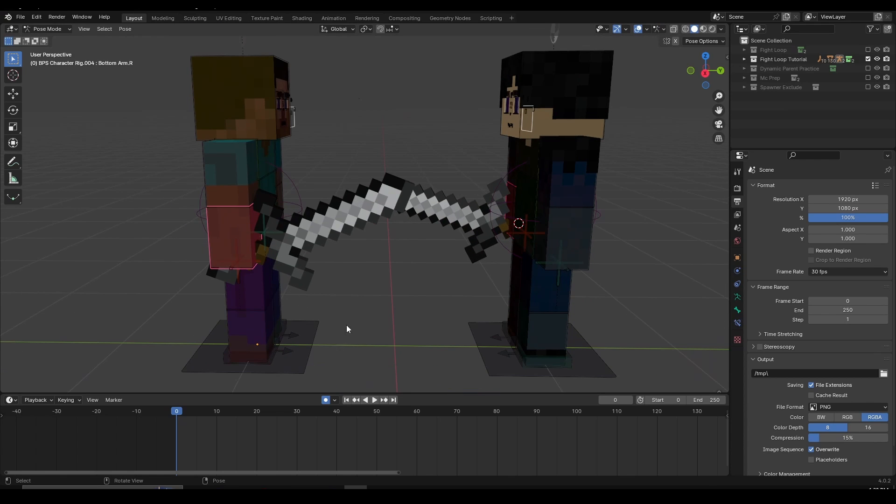
- Check the auto keying toggle and the timeline's active keying set
click(327, 401)
click(66, 401)
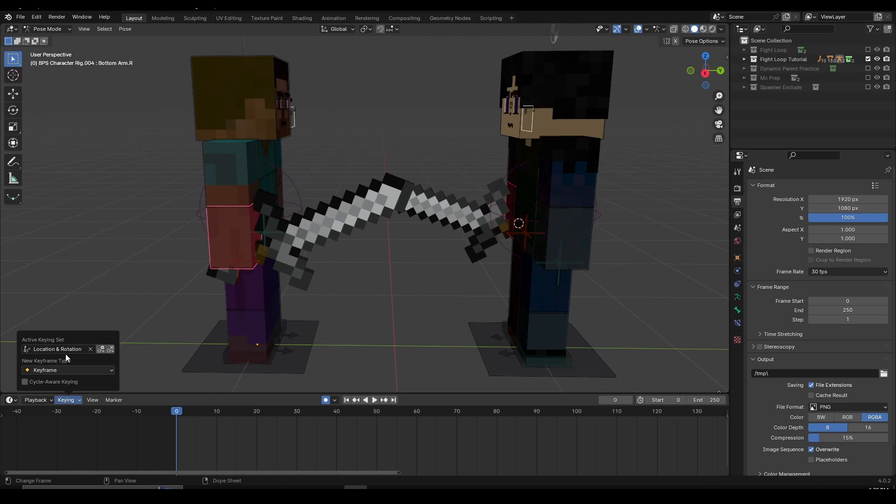
click(66, 349)
click(60, 400)
- Examine the output settings and the available frame rate options for the scene
click(738, 215)
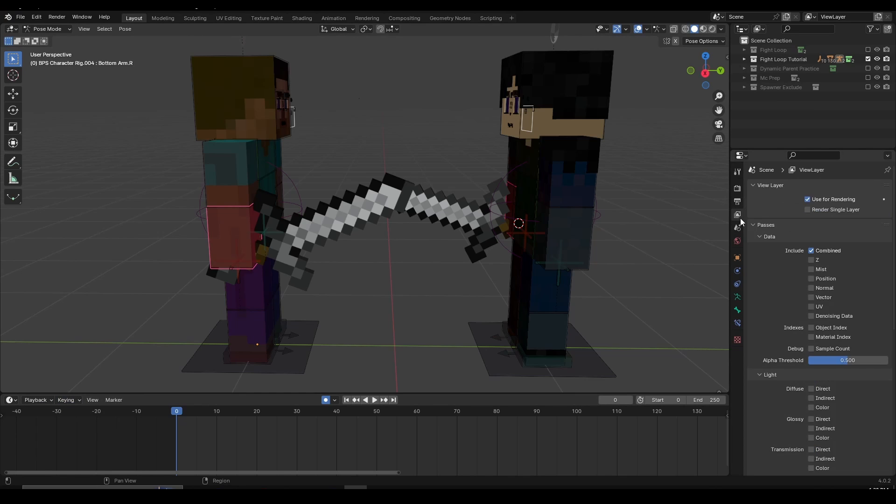
click(736, 201)
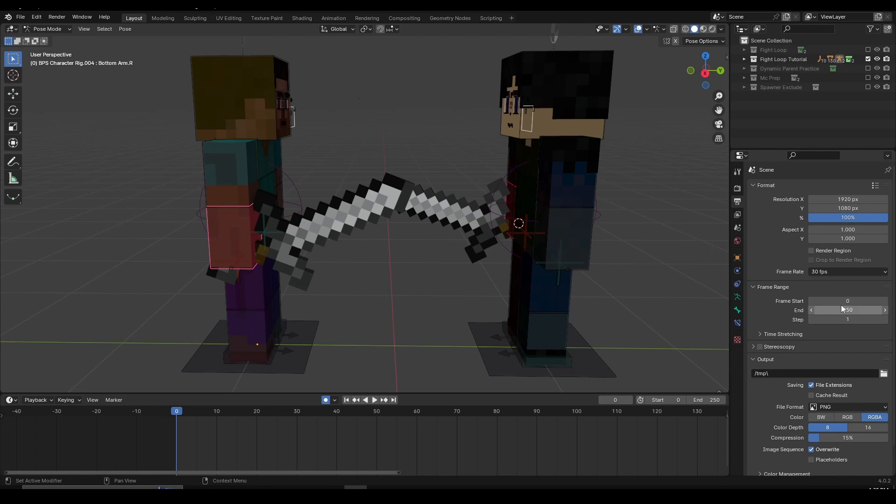
click(817, 274)
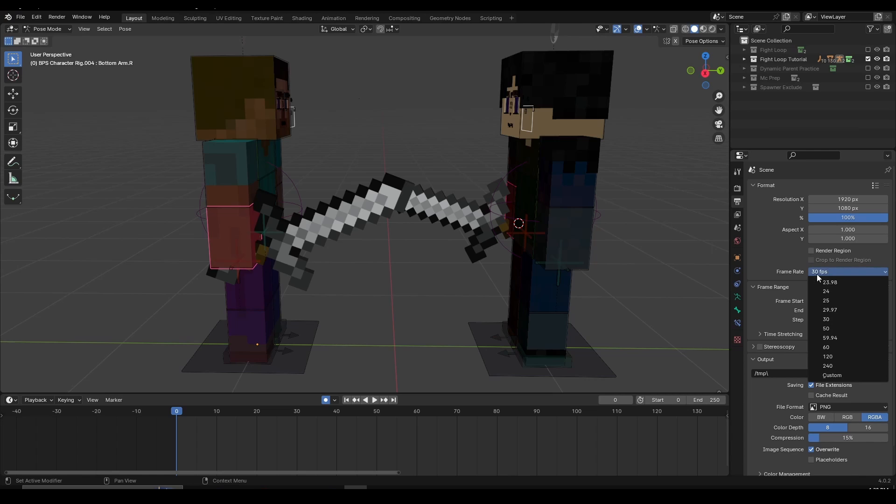
click(822, 273)
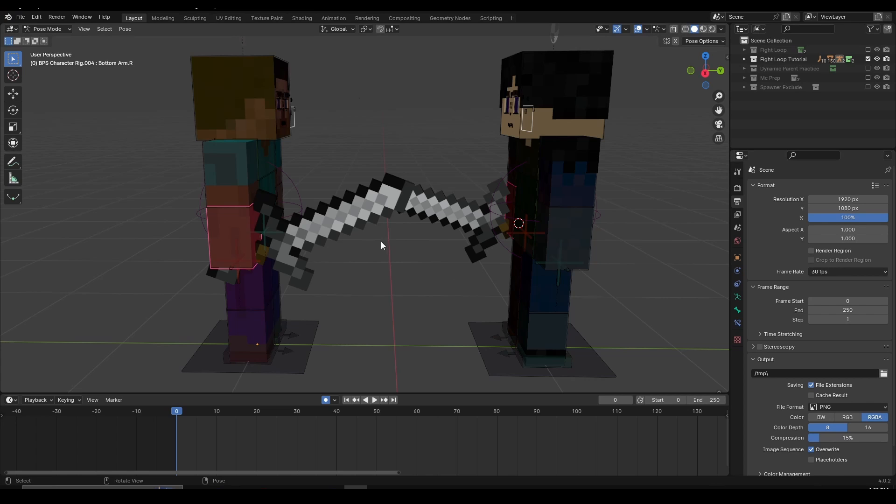
scroll(295, 233, down, 1)
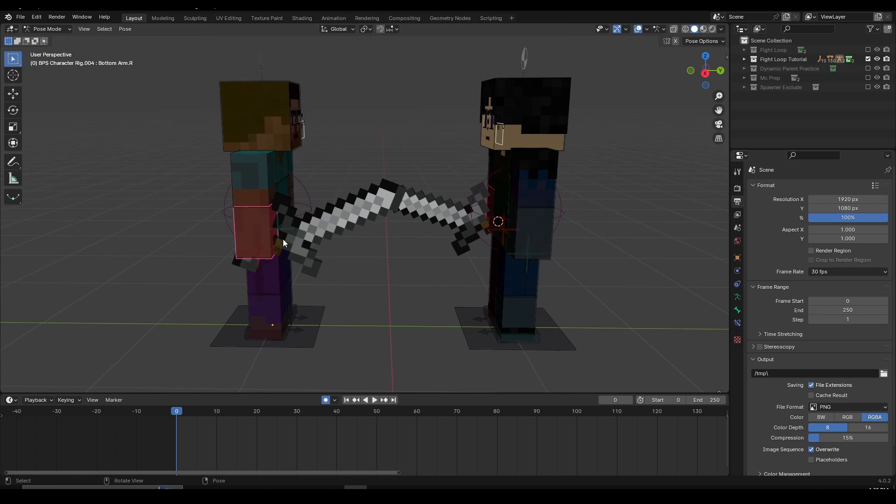
scroll(283, 252, up, 1)
key(r)
right_click(326, 273)
scroll(311, 298, up, 2)
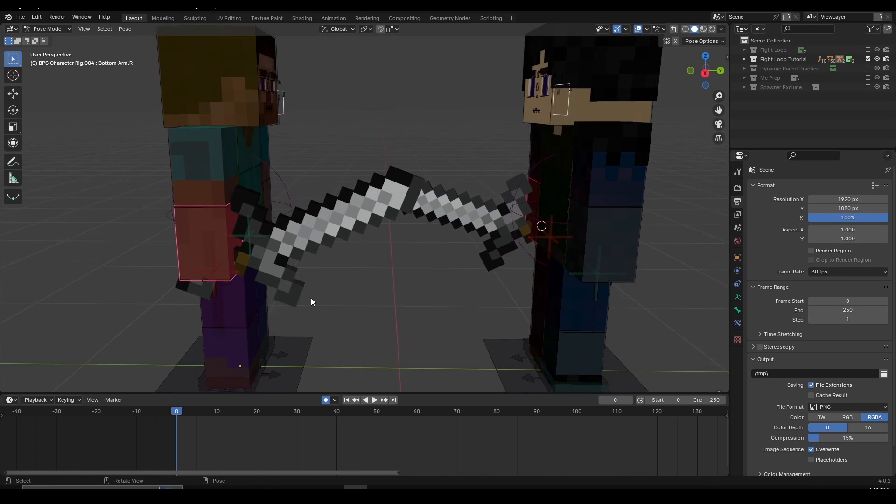
- Rotate the blue-shirted character's right forearm, and swing the right upper arm slightly backward
key(r)
click(341, 276)
click(195, 186)
scroll(195, 186, down, 3)
key(r)
click(314, 286)
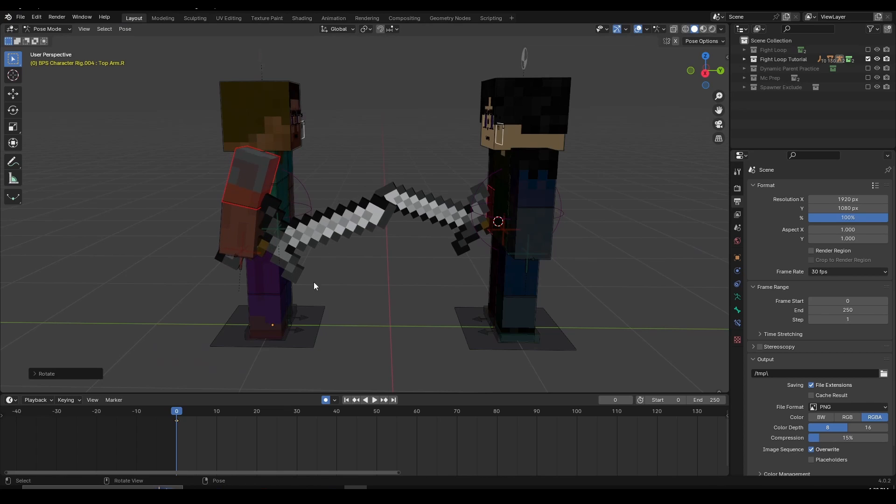
- Move the blue-shirted character's left foot IK control backward to stagger the stance
click(287, 330)
scroll(291, 334, up, 3)
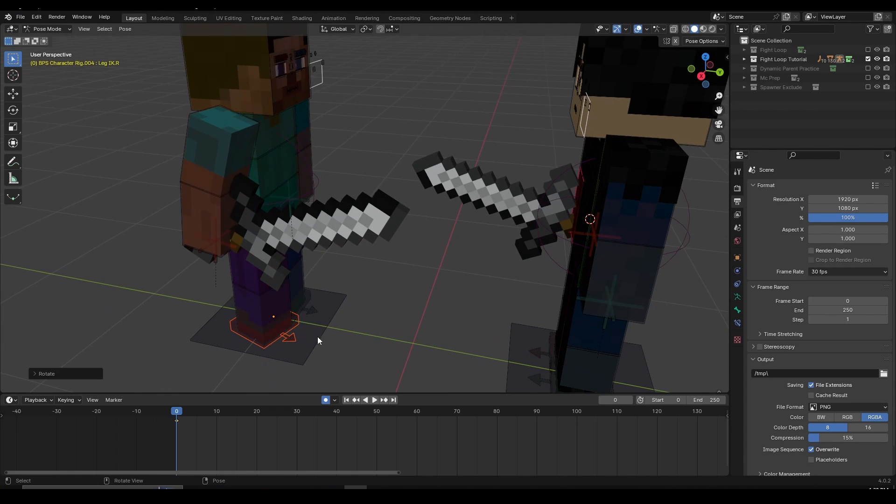
click(311, 307)
middle_drag(311, 307, 427, 310)
scroll(428, 310, up, 1)
- Lower the same character's pelvis about 0.04 m along the global Z axis to bend the knees
click(449, 220)
middle_drag(455, 227, 501, 246)
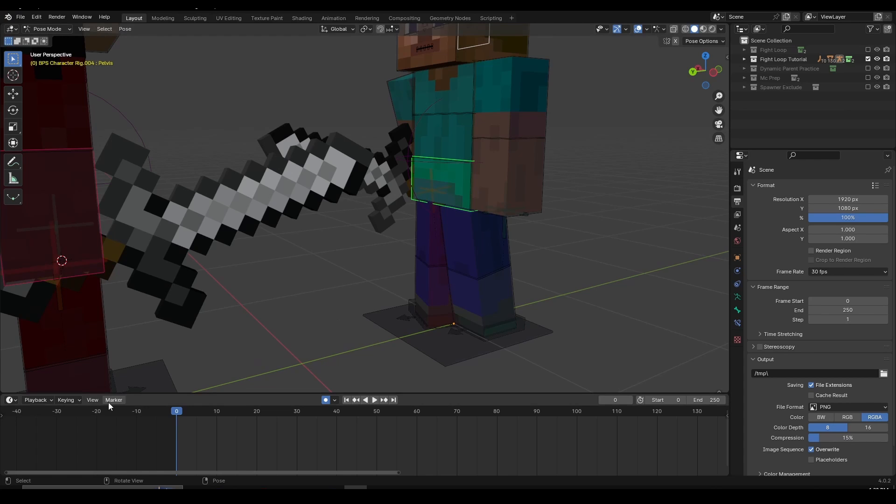
key(g)
key(z)
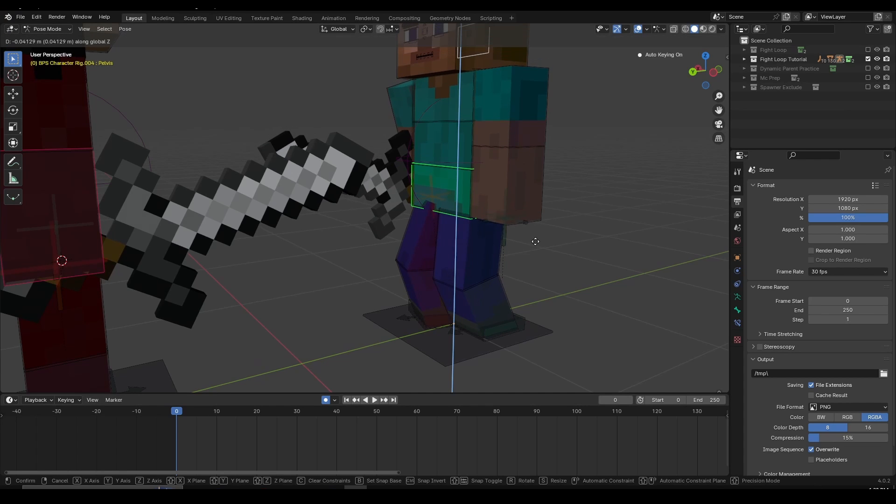
click(536, 242)
- Rotate the blue-shirted character's hip slightly and lean the torso forward about 10 degrees
click(468, 143)
scroll(513, 177, down, 5)
key(r)
click(476, 189)
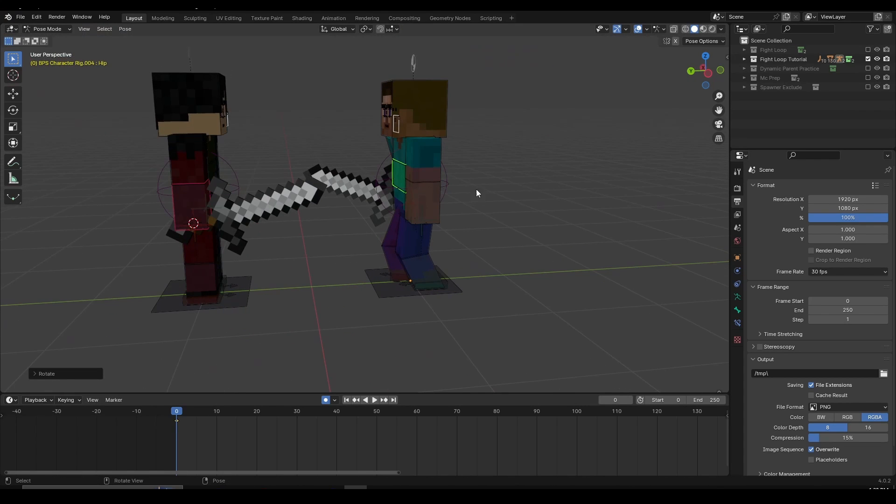
click(397, 154)
scroll(570, 195, up, 1)
key(r)
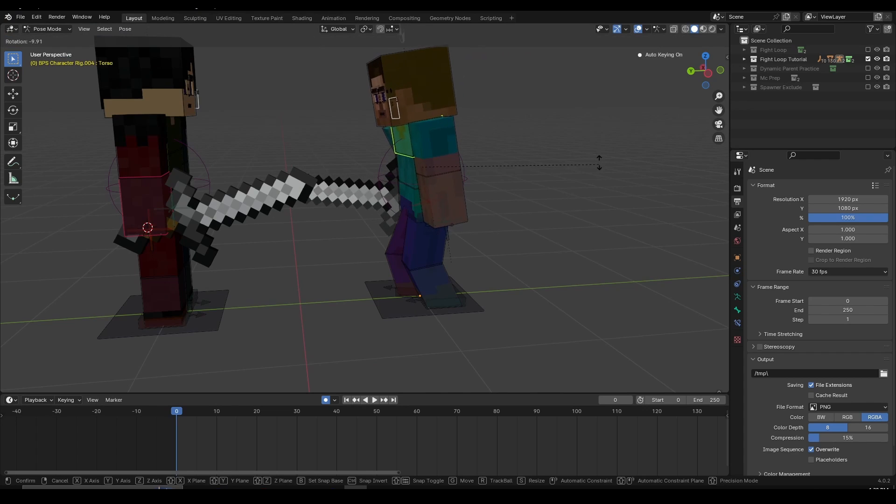
click(598, 161)
- Rotate the blue-shirted character's left upper arm backward and adjust the rotation of the left forearm
click(444, 152)
key(r)
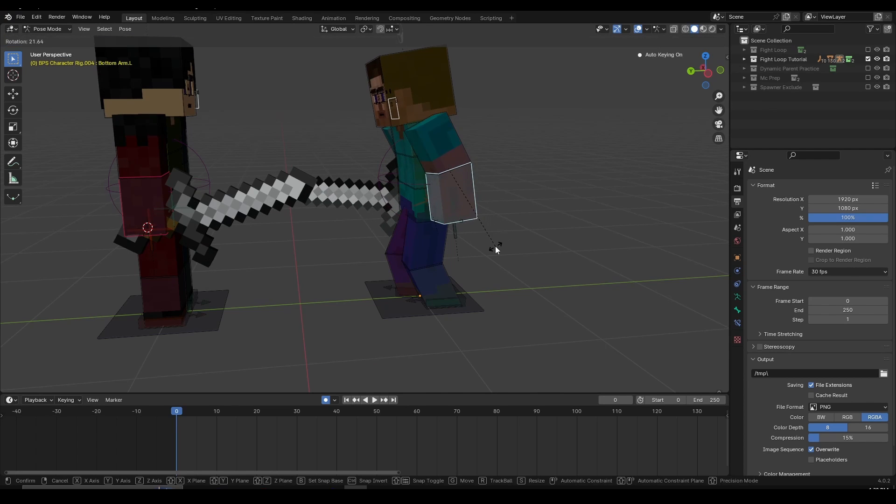
click(472, 177)
key(r)
click(467, 168)
- Rotate the blue-shirted character's head level so it faces the opponent
click(430, 89)
key(r)
click(528, 186)
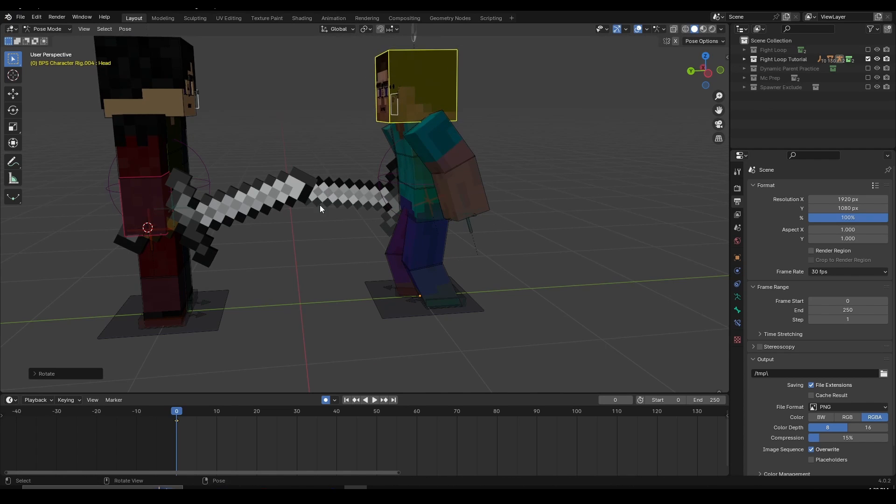
- Rotate the blue-shirted character's right upper arm backward while keeping the sword pointed toward the opponent's blade
middle_drag(320, 205, 458, 206)
scroll(457, 205, up, 3)
click(312, 112)
key(r)
click(332, 169)
middle_drag(332, 169, 374, 177)
key(r)
key(r)
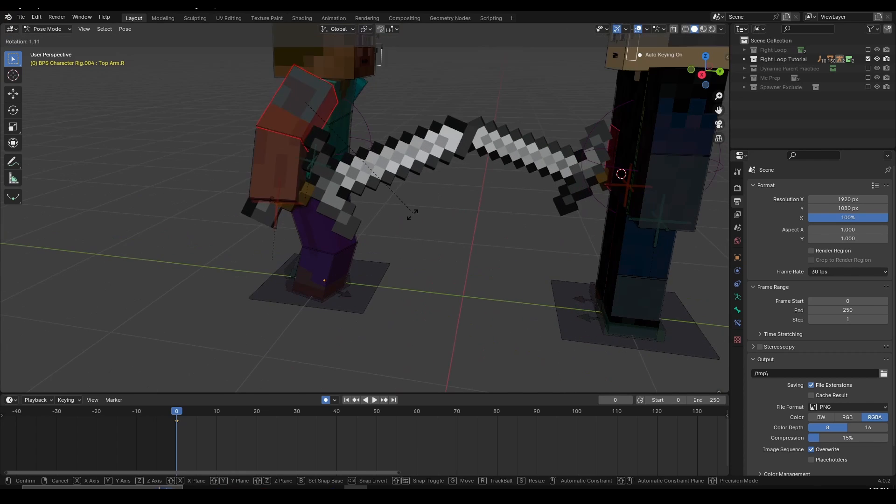
click(414, 212)
- Select the blue-shirted character's iron sword, followed by the black-clad character's iron sword
middle_drag(514, 219, 335, 256)
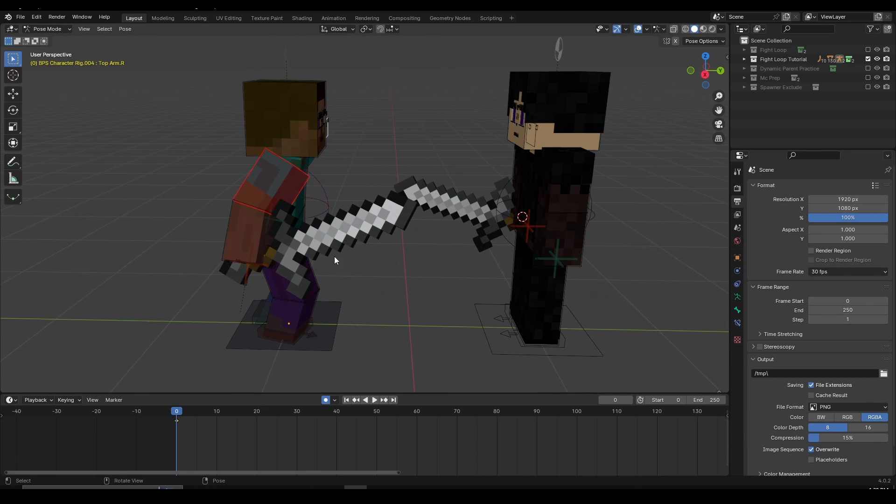
scroll(313, 261, up, 2)
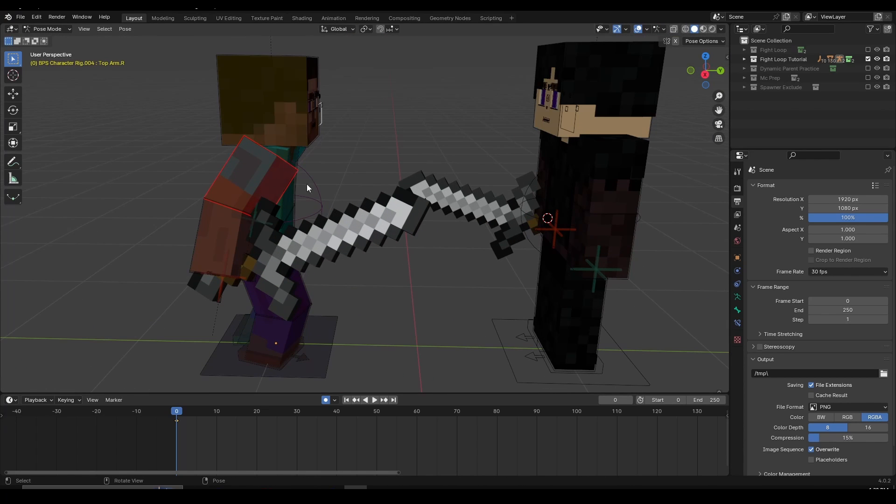
scroll(270, 199, up, 1)
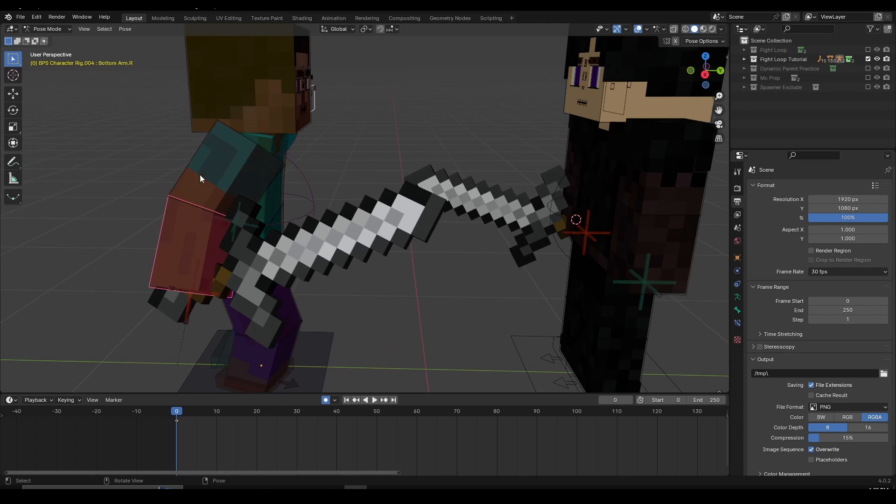
click(408, 223)
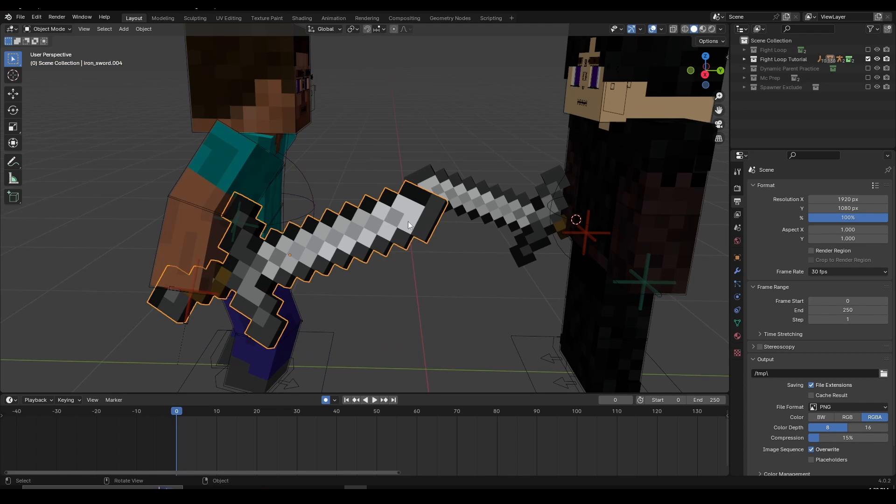
click(476, 201)
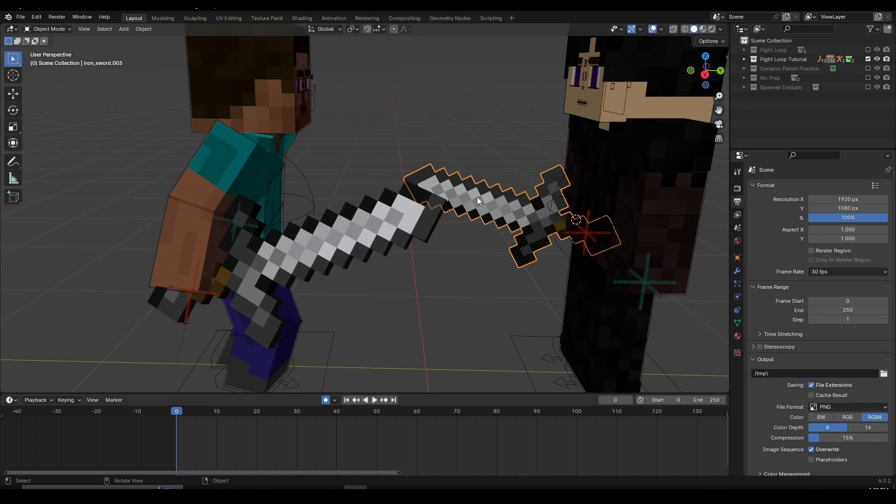
- Turn off Lock Object Modes
click(33, 17)
click(52, 125)
click(38, 18)
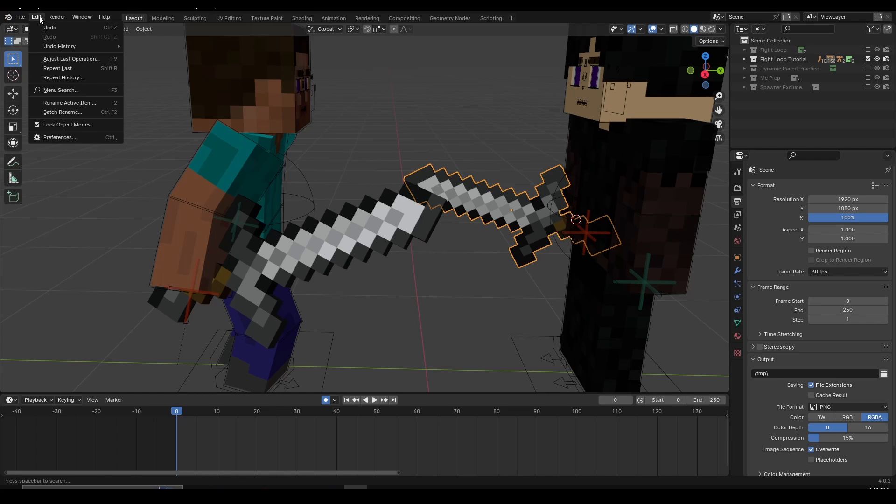
click(37, 18)
click(38, 17)
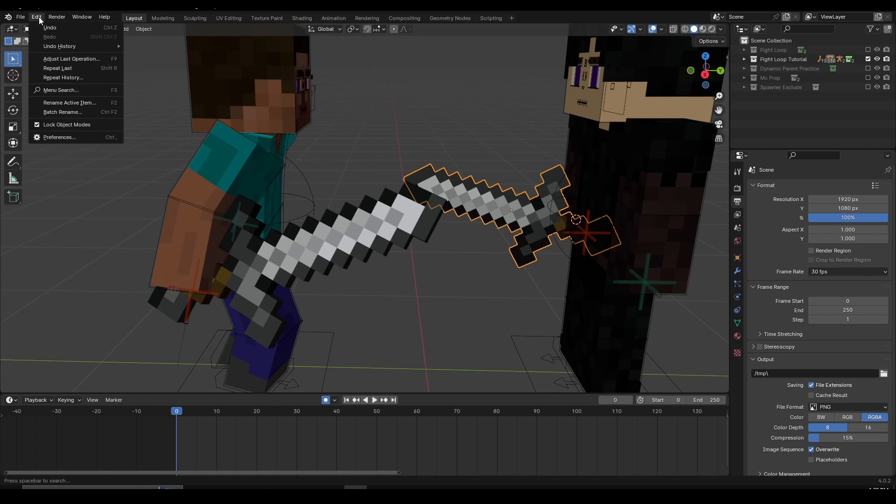
click(55, 124)
click(217, 199)
key(r)
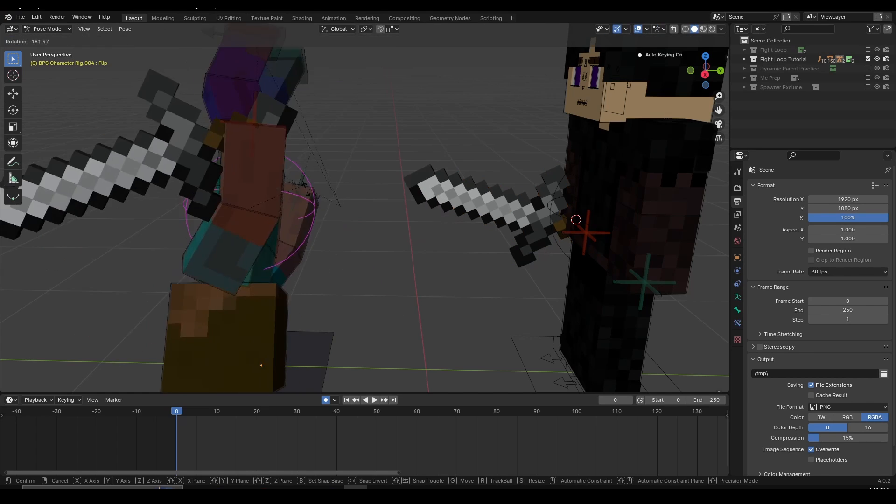
right_click(261, 228)
click(244, 198)
key(r)
right_click(294, 213)
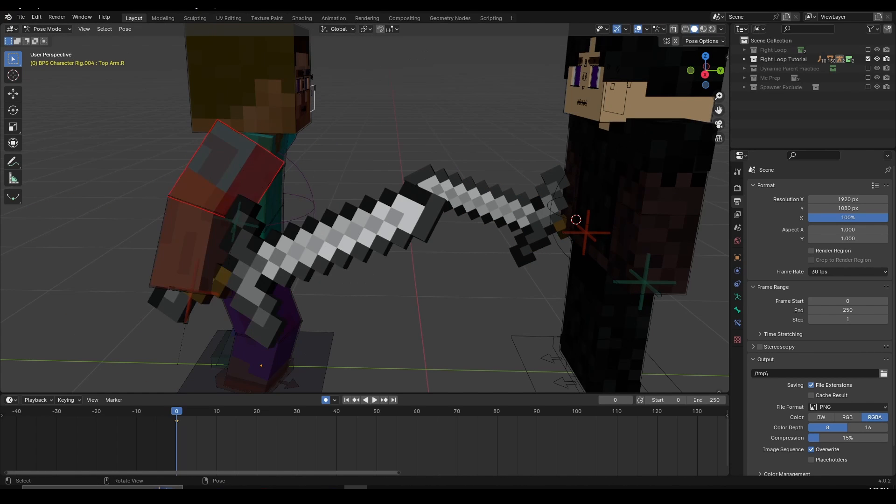
- Rotate the blue-shirted character's right upper arm and forearm to adjust the sword's aim
key(r)
click(220, 257)
click(175, 243)
key(r)
click(449, 228)
- Move the blue-shirted character's lower-body control slightly downward and select its root bone
scroll(448, 228, down, 3)
middle_drag(449, 227, 516, 247)
click(545, 183)
click(460, 263)
key(g)
click(455, 275)
middle_drag(355, 261, 424, 281)
click(424, 301)
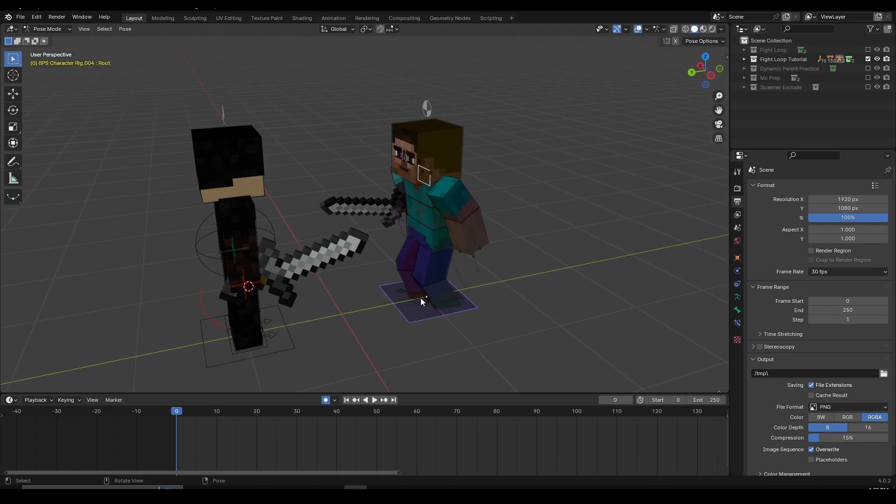
- Rotate the blue-shirted character's body around the Z axis and swing its left arm forward
middle_drag(327, 264, 476, 266)
click(290, 208)
key(r)
key(z)
click(443, 258)
click(294, 171)
middle_drag(327, 211, 592, 210)
click(426, 282)
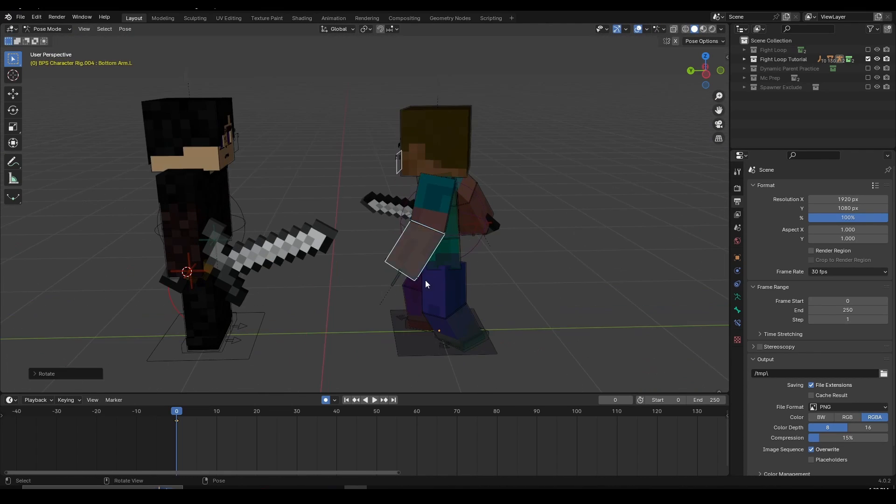
- Move the blue-shirted character's root bone along the Y axis toward the opponent
click(439, 330)
key(g)
key(y)
click(390, 330)
- Turn on the Screencast Keys display
key(n)
click(723, 198)
scroll(373, 269, down, 5)
click(637, 55)
- Enter Pose Mode with both character rigs, reposition the black-clad character's body and turn it around the Z axis
key(a)
key(a)
middle_drag(344, 269, 324, 268)
key(ctrl+Tab)
click(324, 268)
key(g)
click(308, 182)
key(r)
key(z)
click(340, 196)
- Rotate the black-clad character's right leg IK control around the global Z axis
key(r)
key(z)
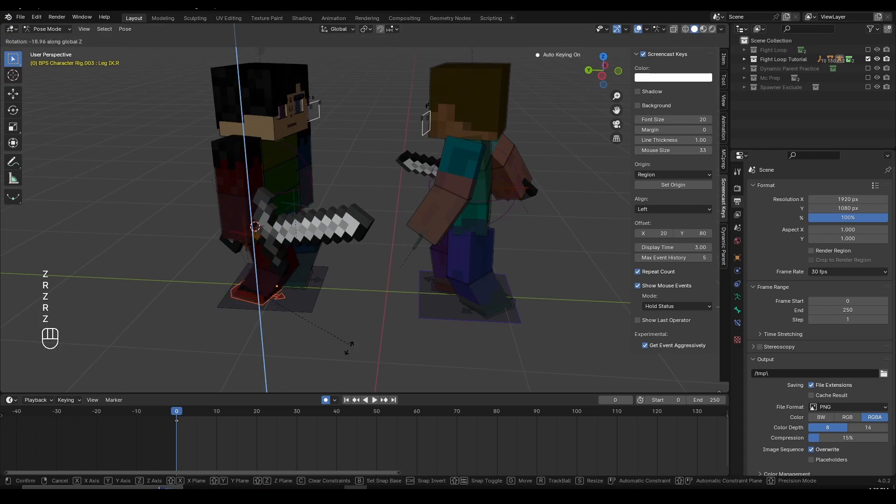
click(346, 344)
- Rotate the black-clad character's arms outward from its body into a fighting stance
key(r)
key(r)
middle_drag(298, 181, 341, 220)
click(329, 201)
key(r)
key(z)
click(444, 238)
- Move the black-clad character's root bone closer to the opponent
middle_drag(444, 238, 298, 280)
click(326, 305)
key(g)
key(g)
key(g)
click(449, 286)
- Rotate the blue-shirted character's head about 5.5° around the global Z axis and hide the sidebar
click(638, 30)
mouse_move(509, 140)
middle_down()
mouse_move(412, 132)
mouse_move(504, 145)
middle_up()
click(637, 30)
click(470, 97)
key(r)
key(z)
click(516, 202)
key(n)
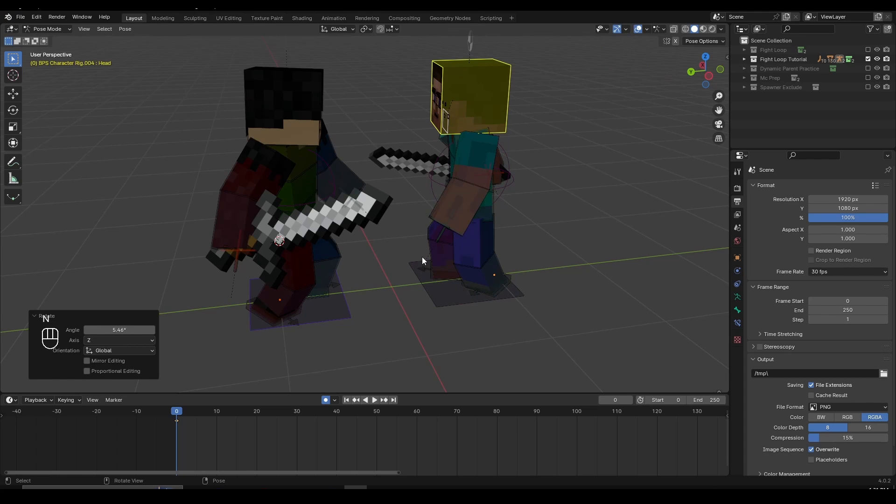
scroll(422, 257, up, 2)
click(51, 316)
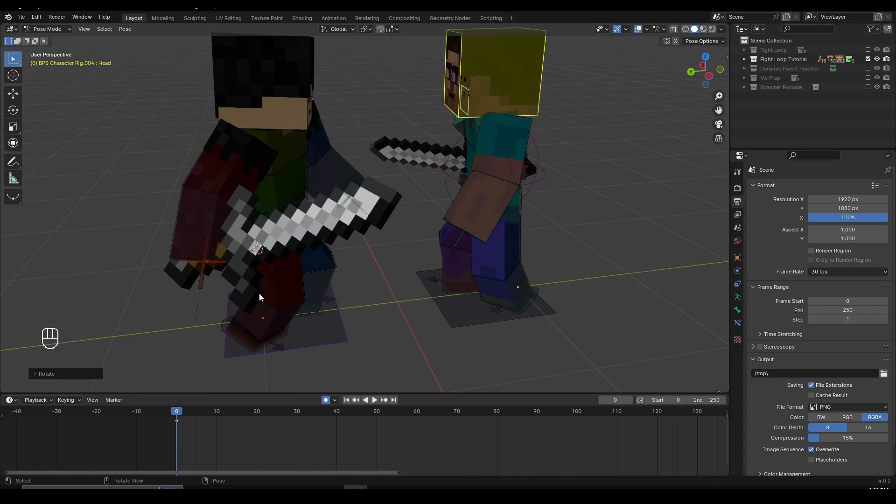
- Select the black-clad character's iron sword and rotate it so the blade points toward the opponent
click(299, 246)
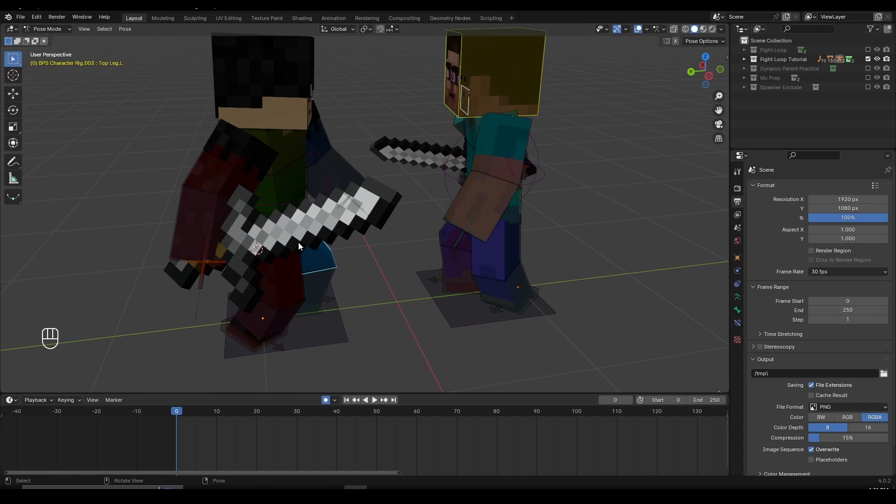
click(351, 217)
middle_drag(351, 217, 378, 239)
scroll(379, 239, up, 1)
key(r)
click(442, 275)
key(r)
key(r)
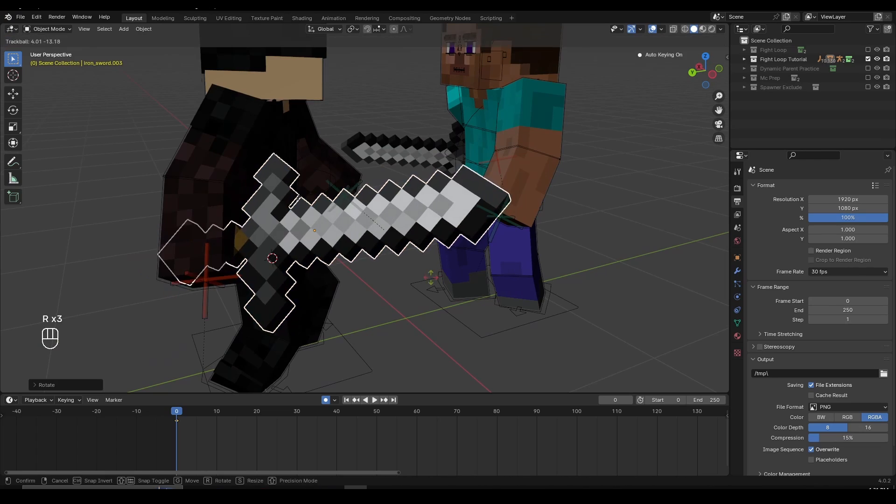
click(431, 278)
- Move the black-clad character's iron sword down into its right hand and fine-tune the blade's tilt
key(g)
click(422, 304)
key(g)
click(429, 314)
key(r)
key(r)
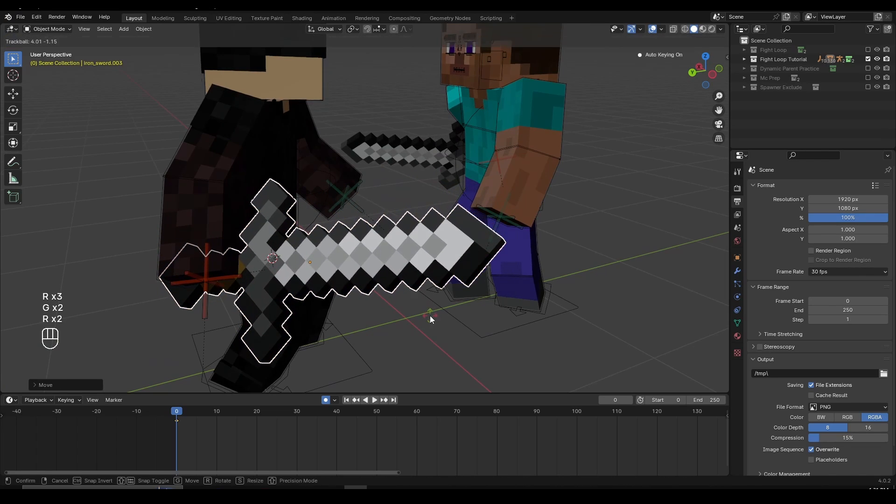
click(430, 316)
- Rotate the blue-shirted character's iron sword toward the opponent and reposition it in the right hand
middle_drag(420, 161, 310, 250)
key(r)
click(363, 274)
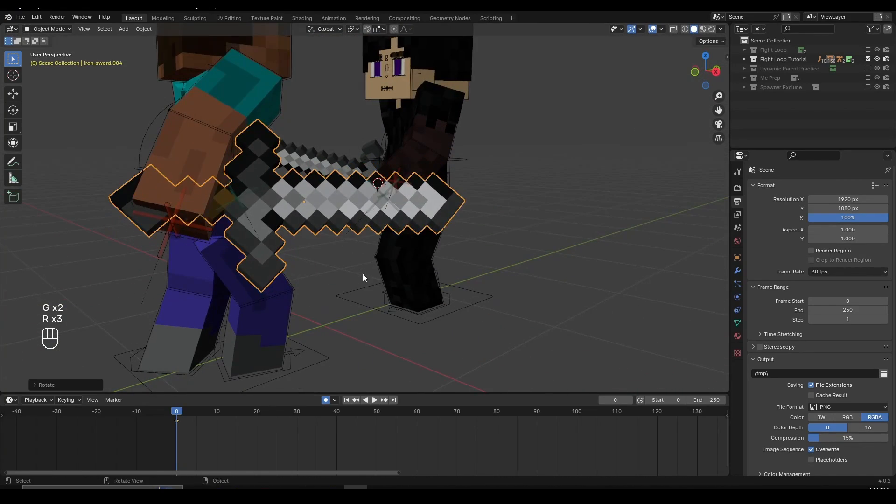
middle_drag(365, 264, 348, 273)
key(r)
key(r)
key(g)
click(186, 236)
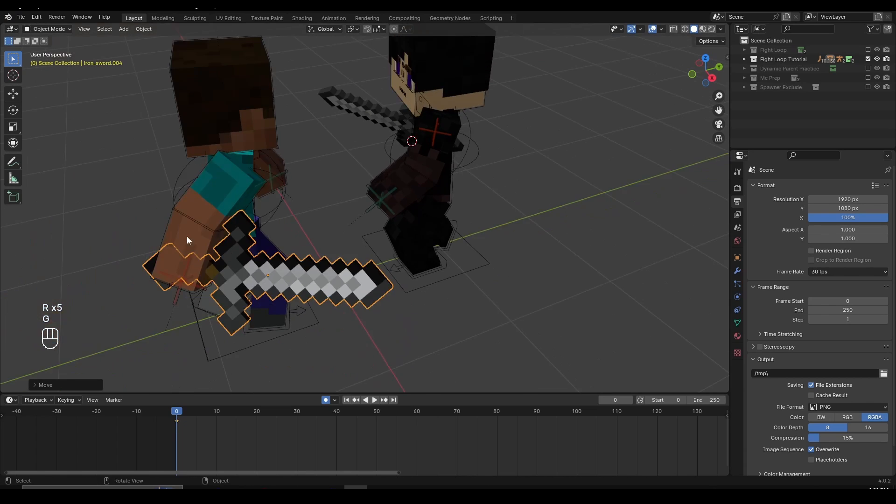
- Go to frame 10 and select the black-clad character's torso bone
middle_drag(186, 236, 343, 228)
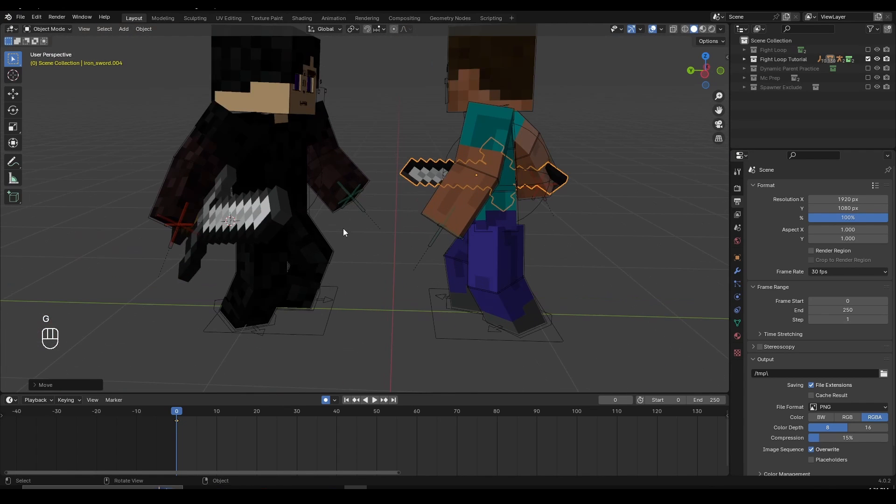
scroll(228, 457, up, 2)
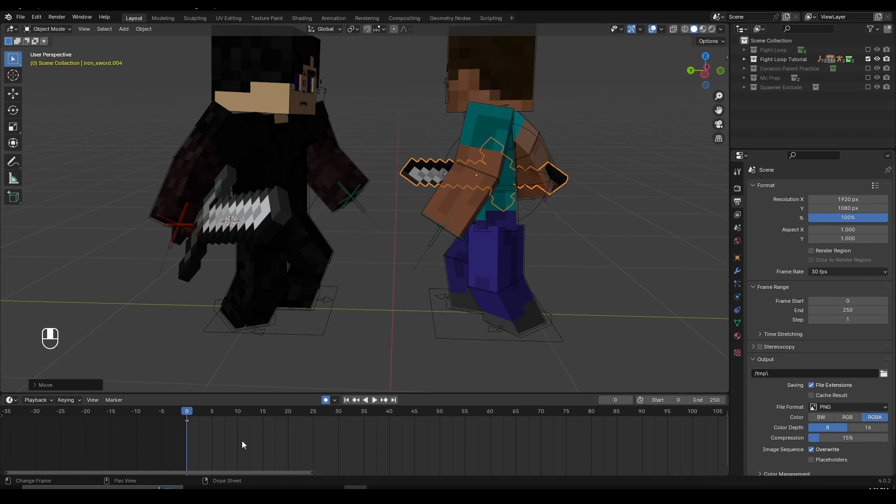
click(234, 410)
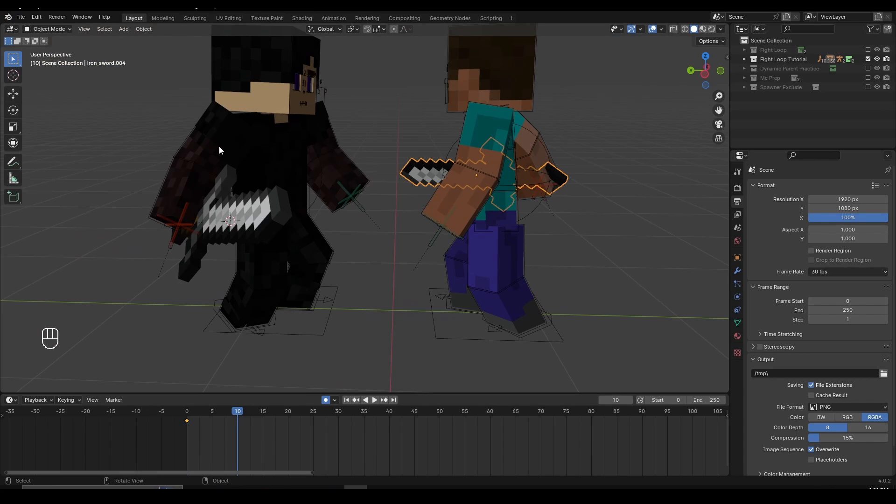
middle_drag(271, 189, 281, 211)
click(224, 152)
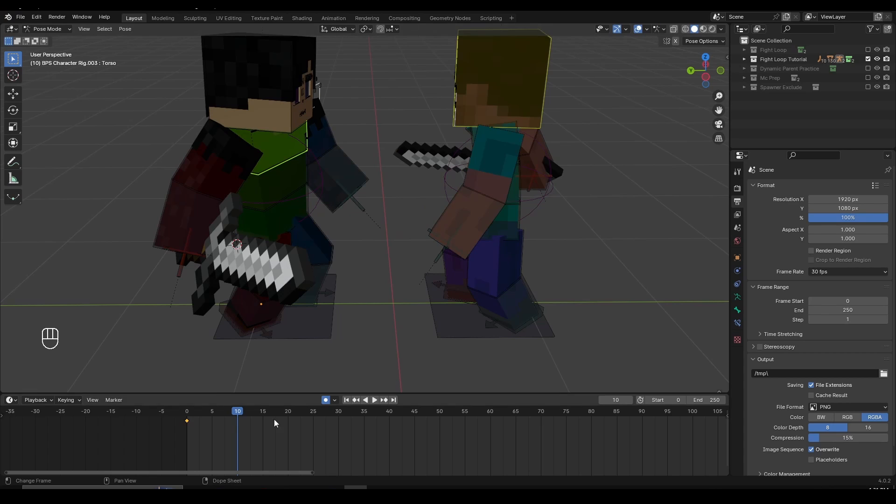
scroll(220, 425, up, 1)
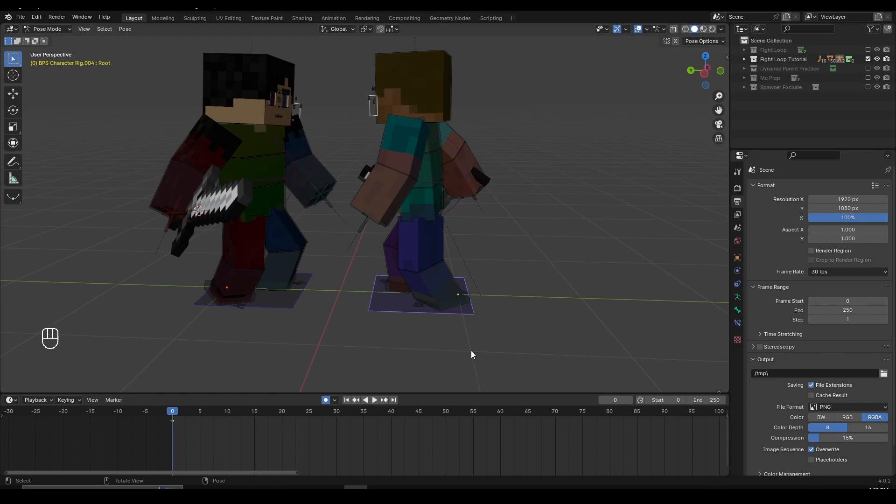
key(g)
right_click(446, 339)
scroll(447, 335, up, 1)
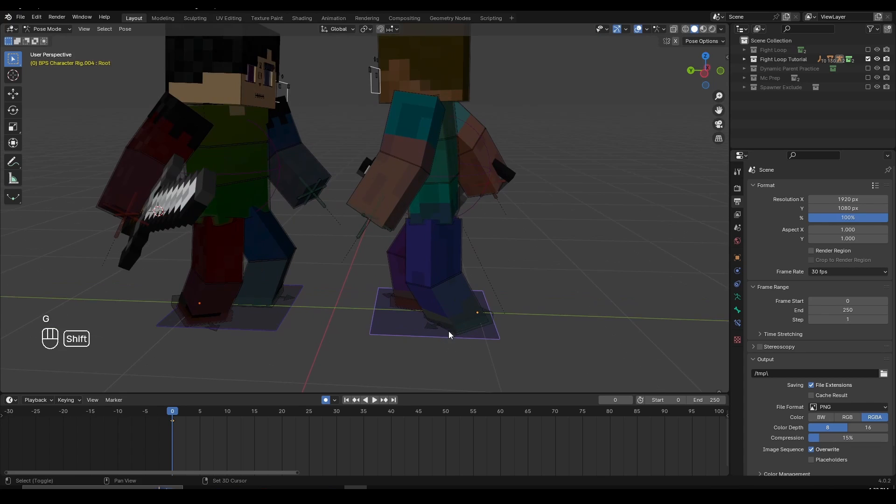
shift+middle_drag(449, 331, 454, 307)
scroll(447, 328, up, 1)
key(g)
right_click(439, 327)
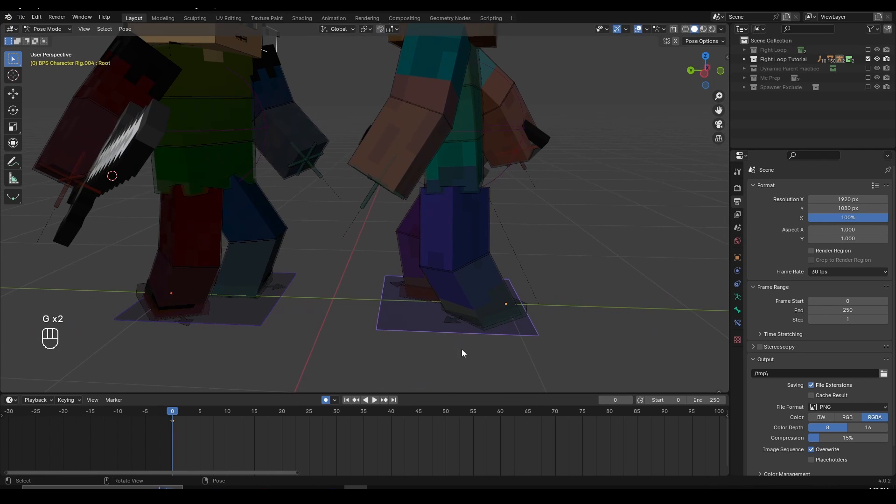
key(g)
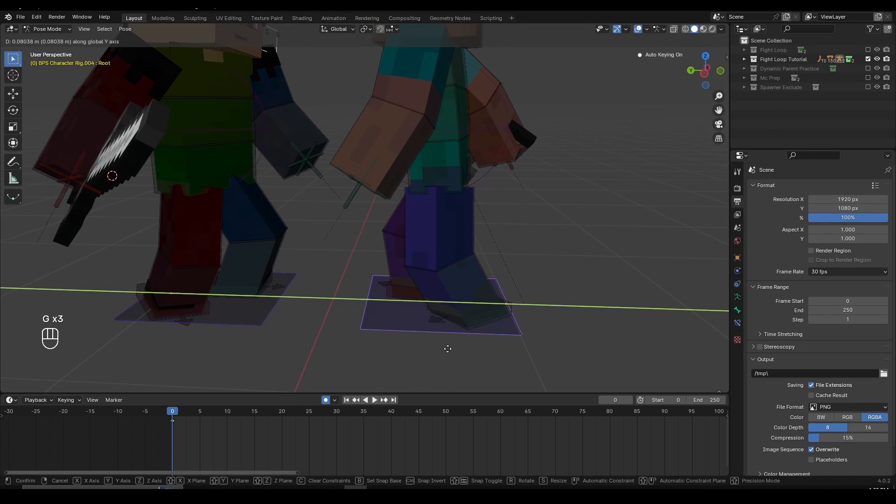
right_click(454, 351)
key(g)
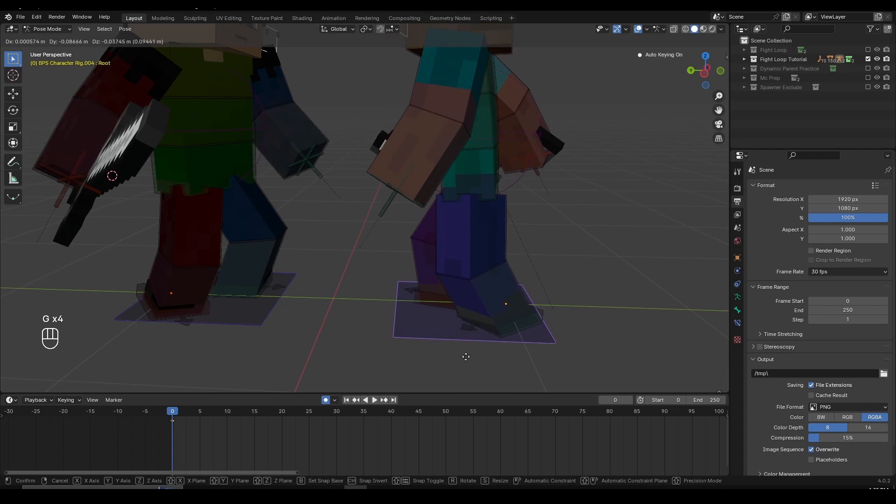
key(y)
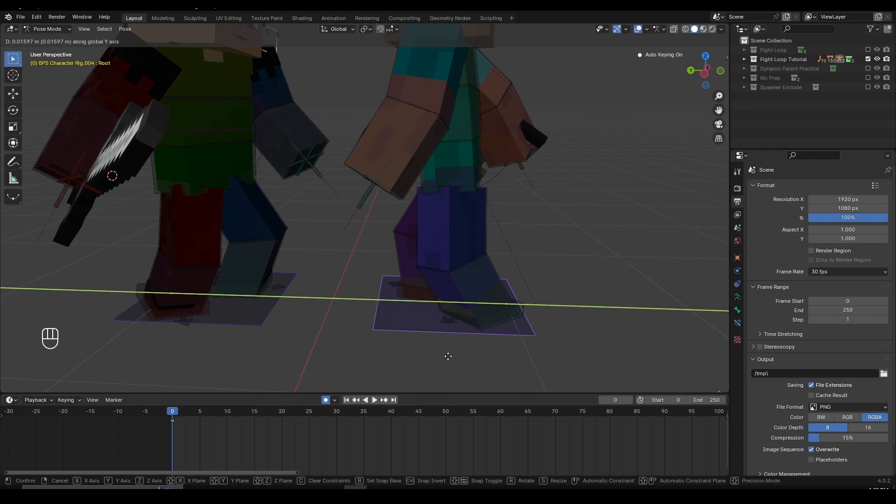
right_click(455, 358)
- Move the root bones of both characters toward each other along the Y axis at frame 0
key(g)
key(y)
click(434, 363)
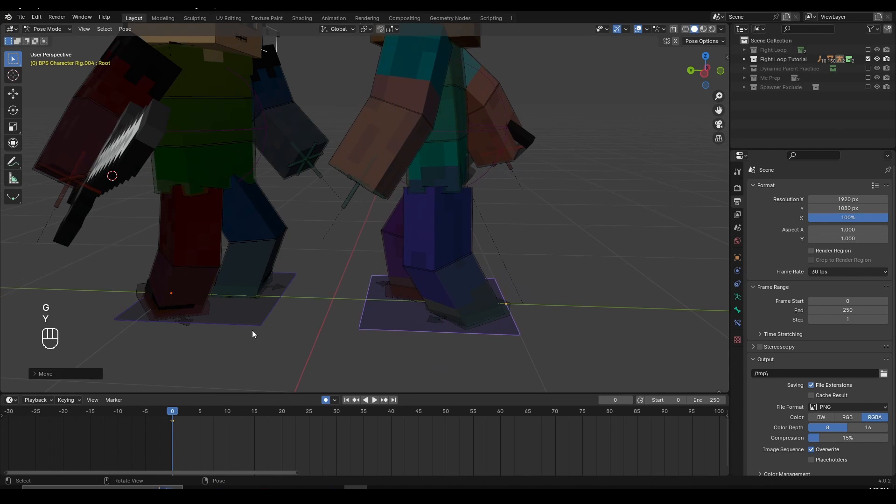
click(252, 334)
key(g)
key(y)
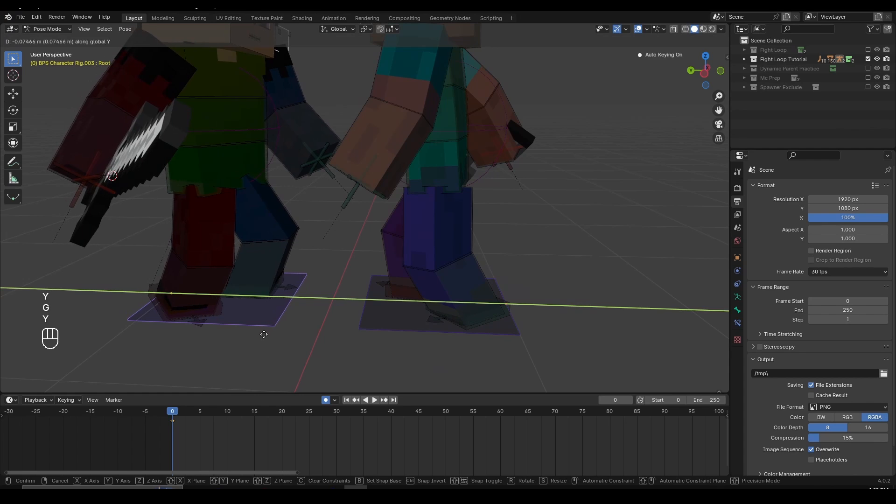
click(310, 269)
shift+middle_drag(310, 269, 309, 302)
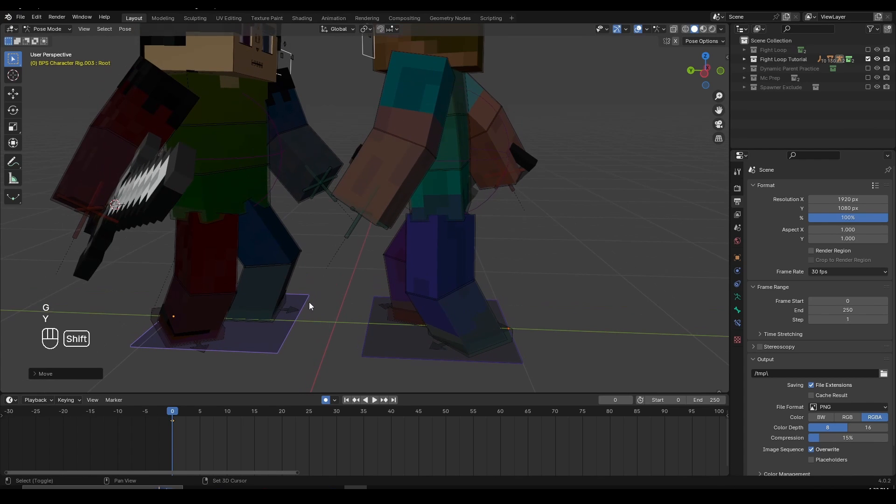
- Go to frame 10 and try to rotate the black-clad character's right arm
click(227, 410)
middle_drag(242, 233, 289, 161)
click(162, 139)
click(228, 208)
click(191, 157)
key(r)
right_click(290, 202)
- Clear the rotation of the black-clad character's pelvis and torso bones at frame 10
click(308, 201)
key(alt+r)
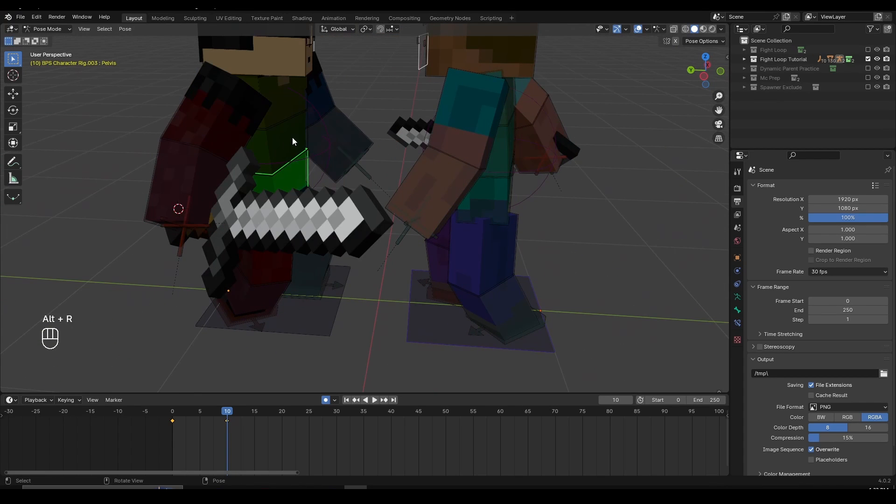
key(alt+r)
middle_drag(300, 127, 287, 107)
click(288, 112)
key(alt+r)
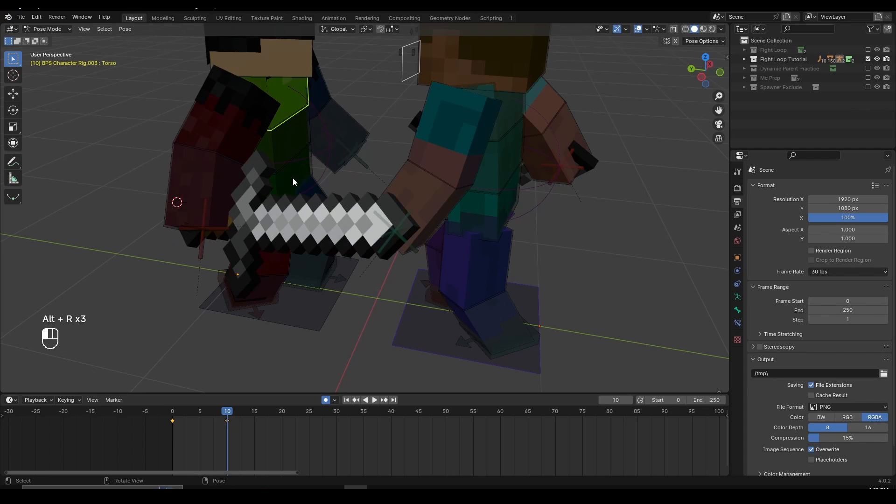
- Rotate the black-clad character's pelvis and torso around the Z axis to twist the body for the sword swing
click(293, 178)
middle_drag(367, 185, 369, 191)
key(r)
key(z)
click(339, 142)
middle_drag(335, 140, 309, 151)
click(304, 132)
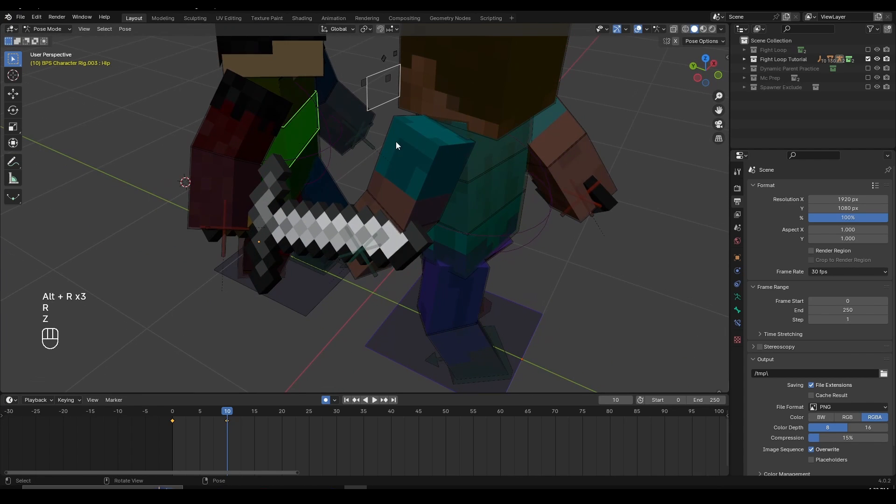
click(300, 99)
key(r)
key(z)
click(272, 116)
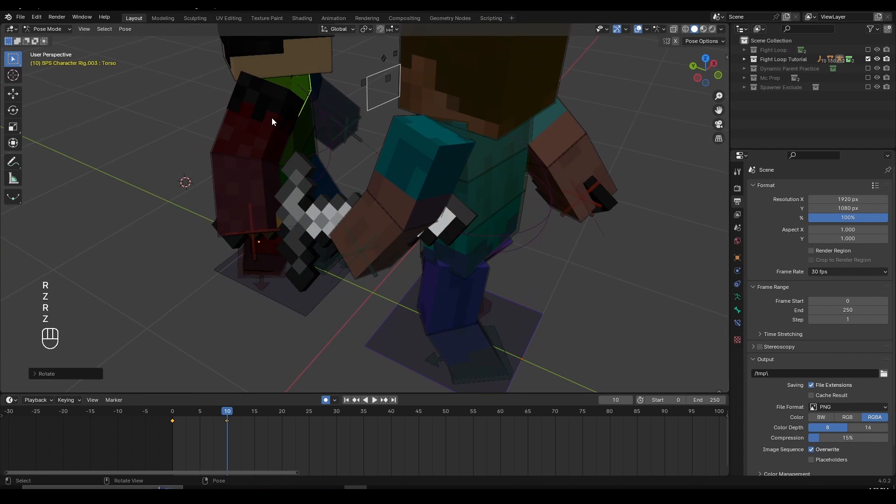
- Rotate the black-clad character's right upper arm forward so the sword is raised in front of the opponent
middle_drag(272, 118, 279, 98)
click(276, 103)
key(r)
click(366, 104)
key(r)
key(r)
click(362, 133)
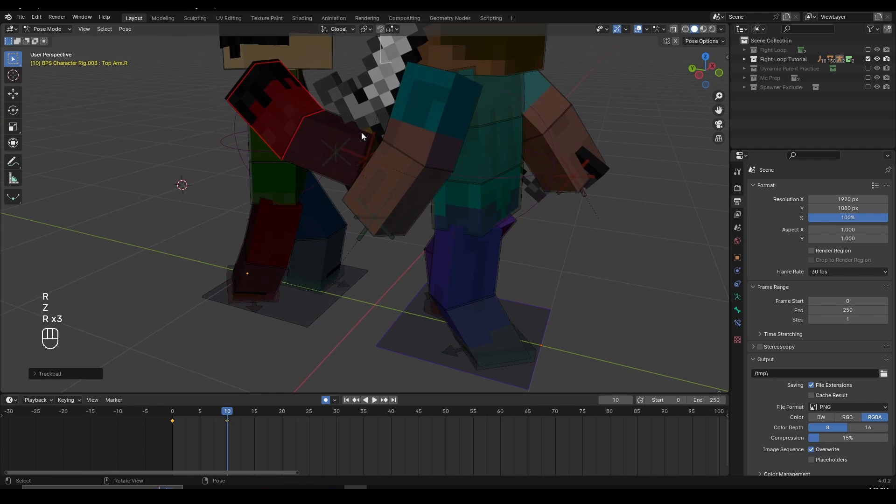
- Fine-tune the black-clad character's raised right upper arm so the sword stands more upright
shift+middle_drag(365, 191, 360, 253)
key(r)
key(r)
right_click(395, 236)
key(r)
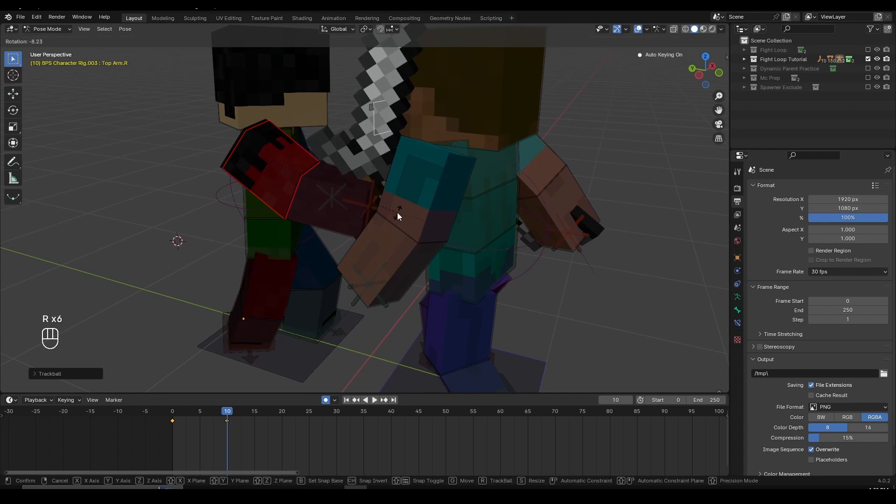
key(r)
key(r)
key(r)
key(g)
click(411, 223)
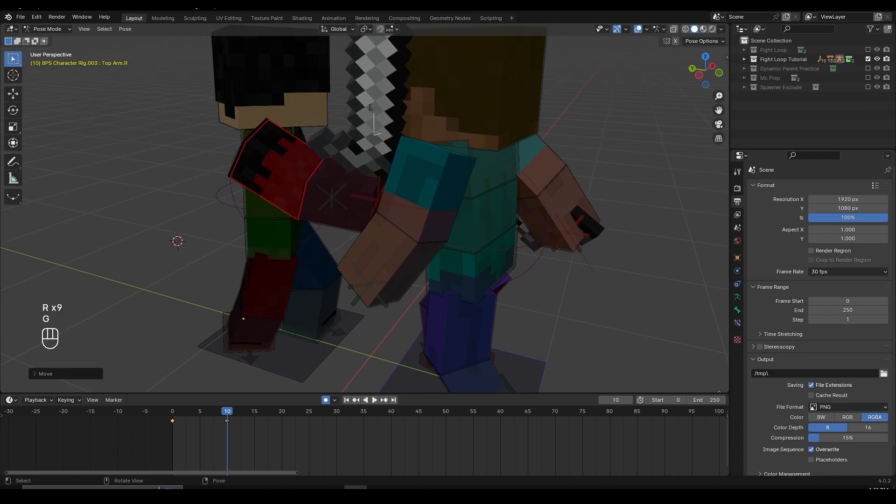
key(r)
key(r)
key(r)
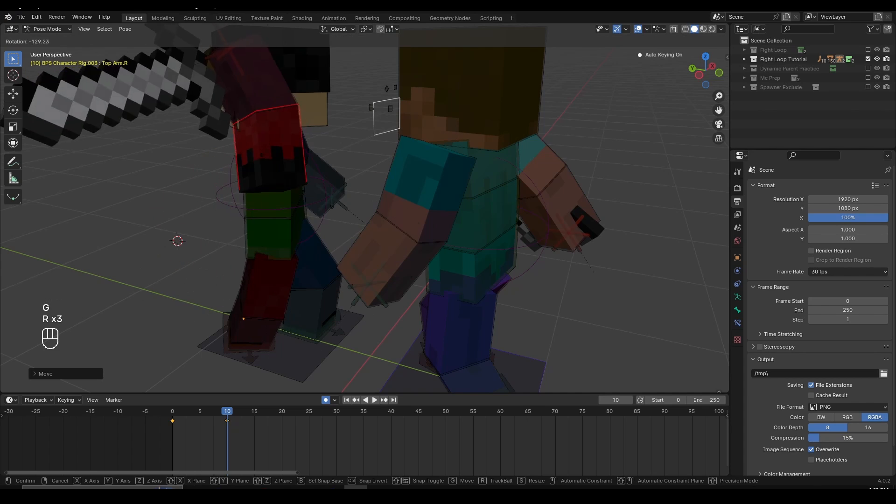
right_click(268, 230)
key(r)
key(r)
key(r)
right_click(294, 196)
- Rotate the black-clad character's right upper arm freely so the raised sword tilts back from upright
key(r)
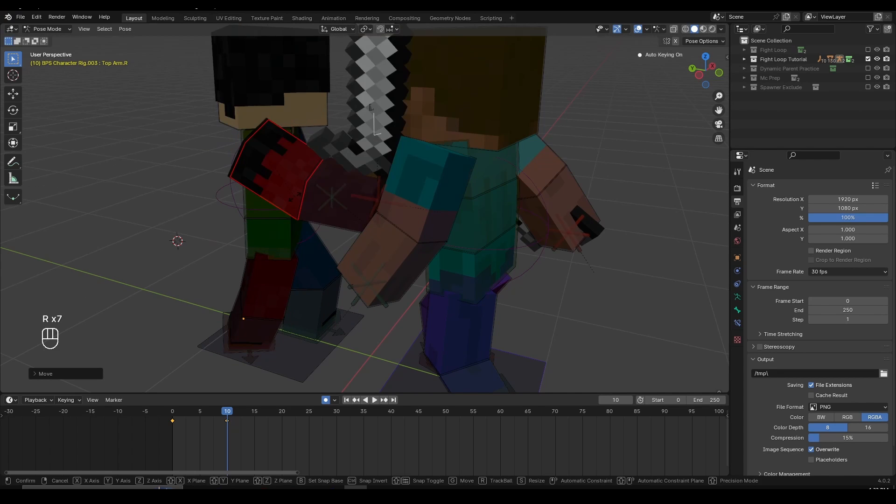
key(r)
key(r)
key(r)
key(r)
click(370, 291)
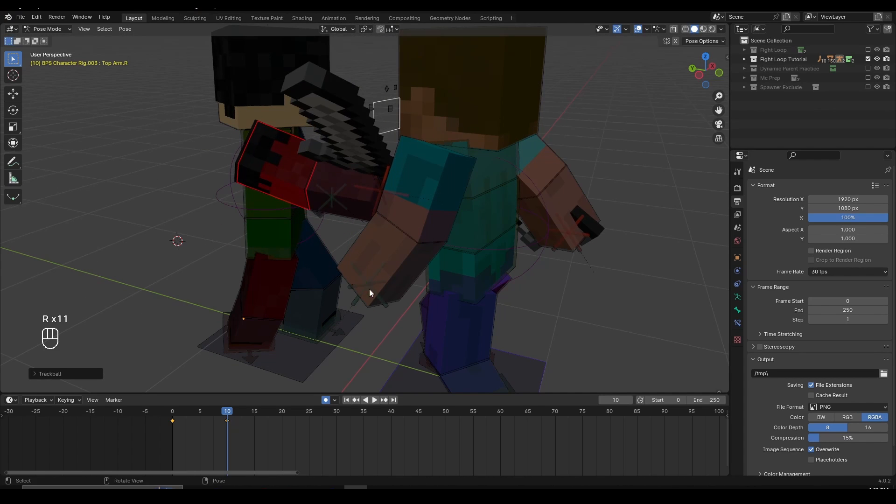
- Fine-tune the position and rotation of the black-clad character's right upper arm from several viewing angles
key(r)
key(g)
click(295, 227)
scroll(295, 228, up, 3)
key(g)
middle_drag(294, 228, 304, 109)
click(331, 231)
scroll(380, 253, down, 2)
key(g)
key(g)
key(r)
click(317, 226)
- Rotate the black-clad character's head around the global Z axis to face the opponent
click(304, 109)
key(r)
key(z)
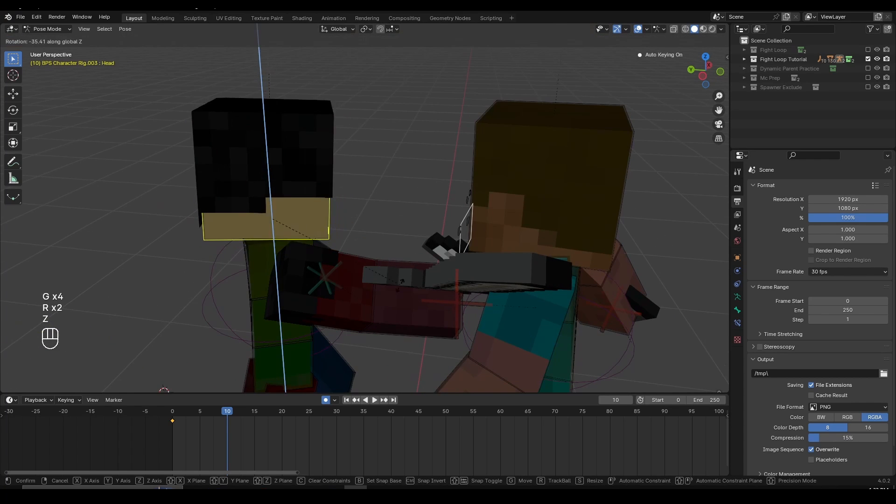
click(400, 285)
- Rotate the black-clad character's left upper arm out behind the body to balance the sword swing
middle_drag(235, 288, 477, 288)
click(415, 282)
shift+middle_drag(477, 289, 458, 247)
key(r)
click(493, 189)
key(r)
key(r)
click(477, 164)
key(r)
click(495, 182)
key(r)
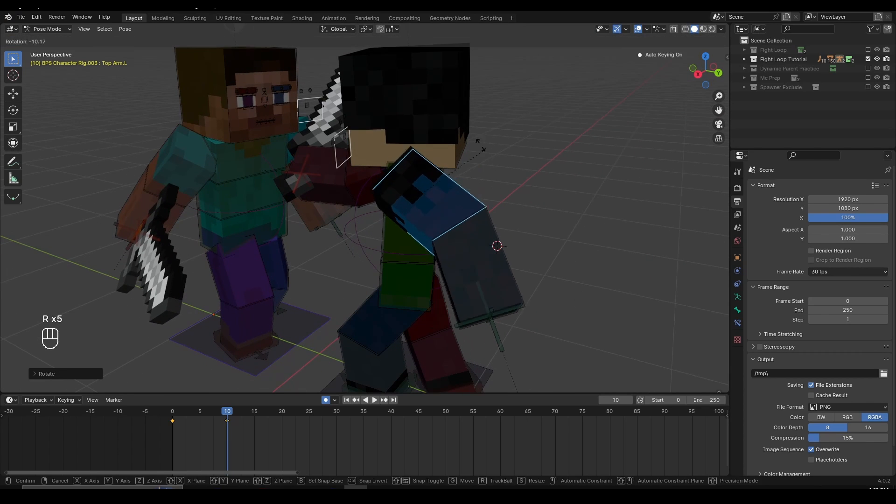
click(480, 145)
- Bend the black-clad character's left forearm outward, away from the body
click(483, 220)
key(r)
click(537, 236)
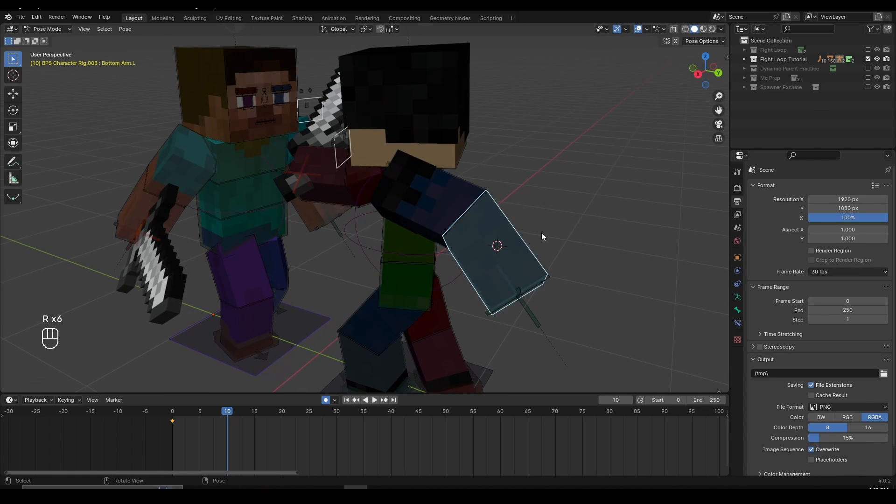
- Rotate the brown-haired character's pelvis around the global Z axis at frame 10
shift+middle_drag(276, 264, 408, 259)
click(320, 214)
key(r)
key(z)
click(266, 184)
middle_drag(365, 198, 350, 214)
key(r)
key(z)
right_click(399, 184)
- Clear the rotation of the brown-haired character's torso and twist it around the global Z axis
click(300, 106)
key(alt+r)
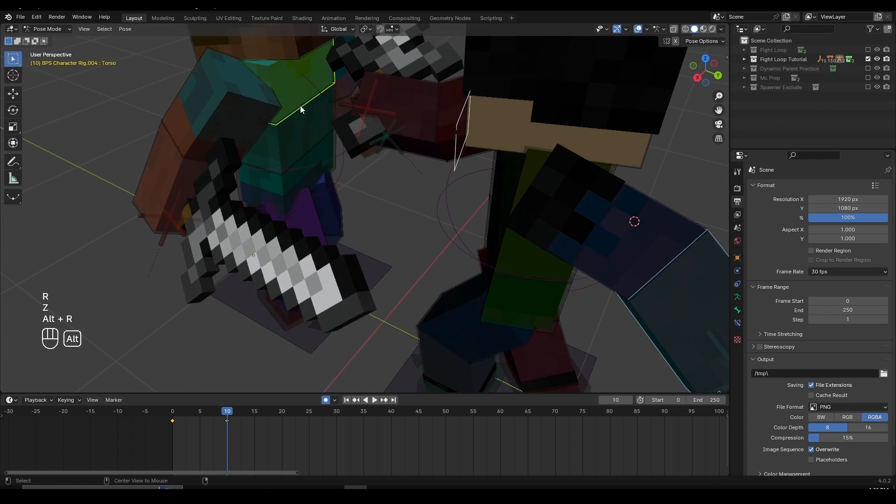
key(r)
key(z)
middle_drag(392, 170, 464, 161)
click(430, 148)
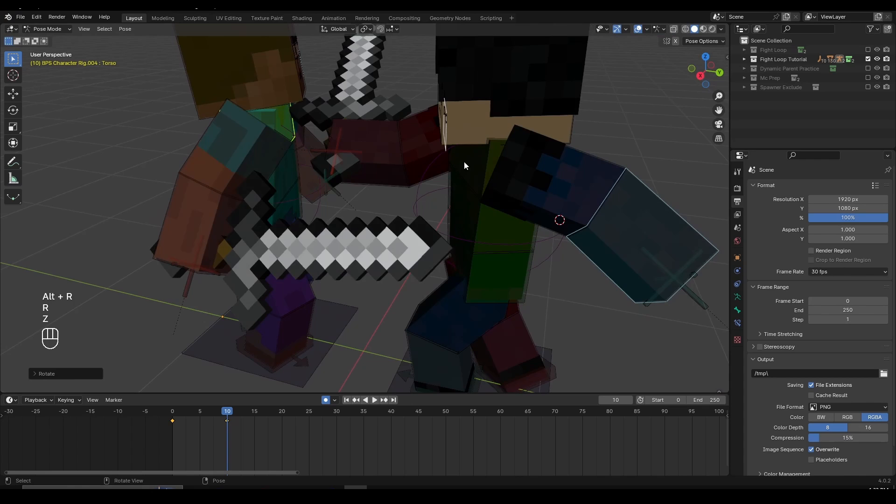
- Rotate the brown-haired character's head freely to match the twisted torso
click(262, 111)
middle_drag(284, 107, 402, 185)
key(r)
key(r)
key(r)
key(r)
click(388, 184)
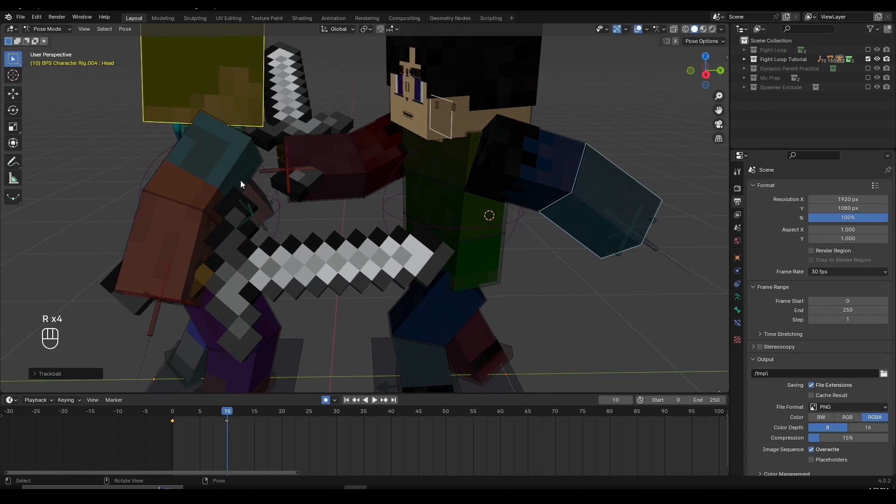
- Raise the brown-haired character's right upper arm forward so his sword points up between the two fighters
click(238, 179)
scroll(239, 180, down, 2)
key(r)
click(325, 156)
key(r)
key(r)
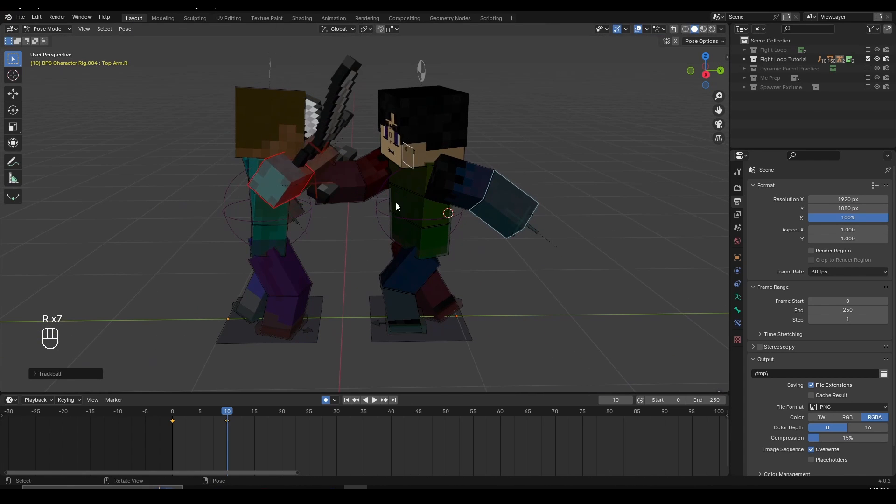
- Rotate the brown-haired character's raised right upper arm freely to angle his sword across the opponent's
key(r)
middle_drag(422, 231, 259, 232)
key(r)
key(r)
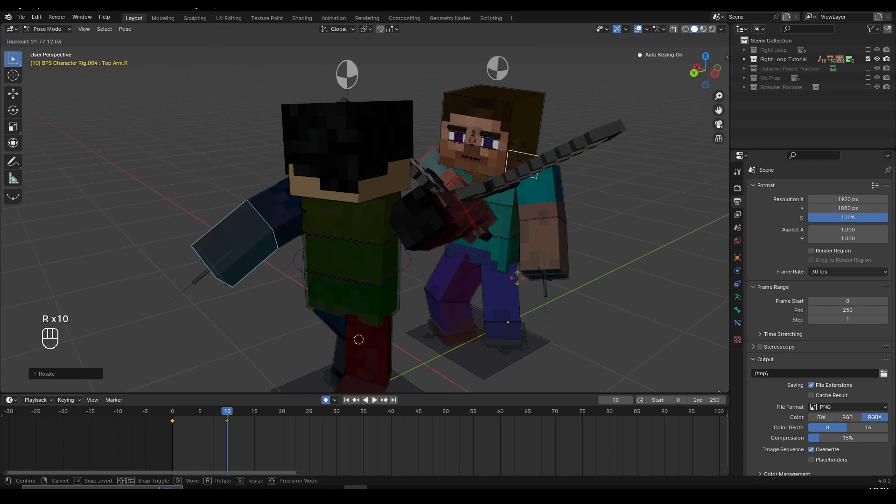
click(511, 273)
- Reposition the brown-haired character's right upper arm and adjust its rotation so the two swords cross
middle_drag(510, 272, 357, 248)
key(g)
click(477, 225)
key(r)
key(r)
click(401, 233)
key(g)
click(401, 234)
key(g)
click(261, 244)
- Twist the brown-haired character's torso further around the global Z axis
shift+middle_drag(261, 244, 394, 231)
click(268, 197)
scroll(268, 197, down, 5)
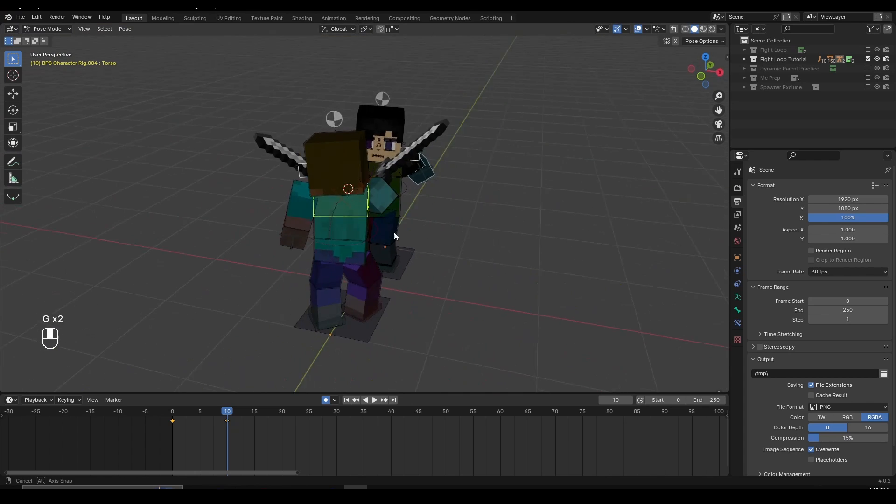
scroll(394, 231, up, 3)
key(r)
key(z)
click(465, 211)
- Rotate the brown-haired character's pelvis around the global Z axis to follow the torso twist
click(342, 262)
key(r)
key(z)
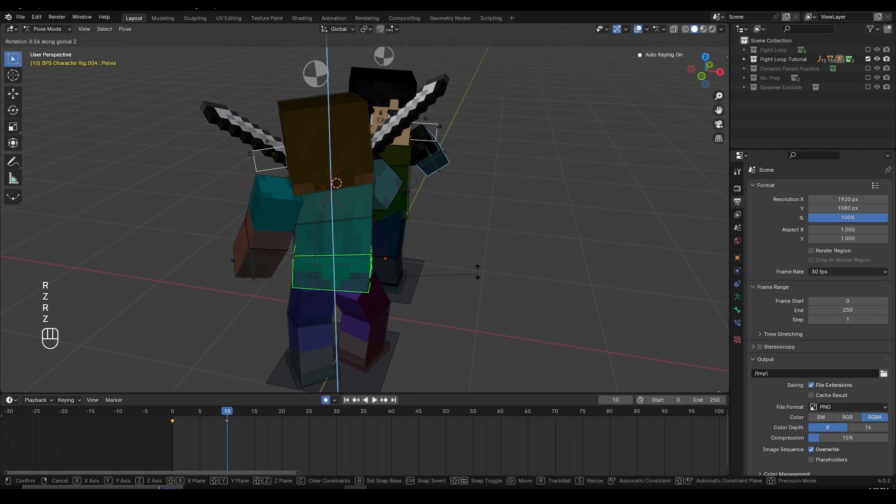
click(480, 239)
- Rotate the brown-haired character's left upper arm backward, away from the opponent
middle_drag(272, 248, 383, 212)
click(384, 214)
scroll(439, 290, up, 1)
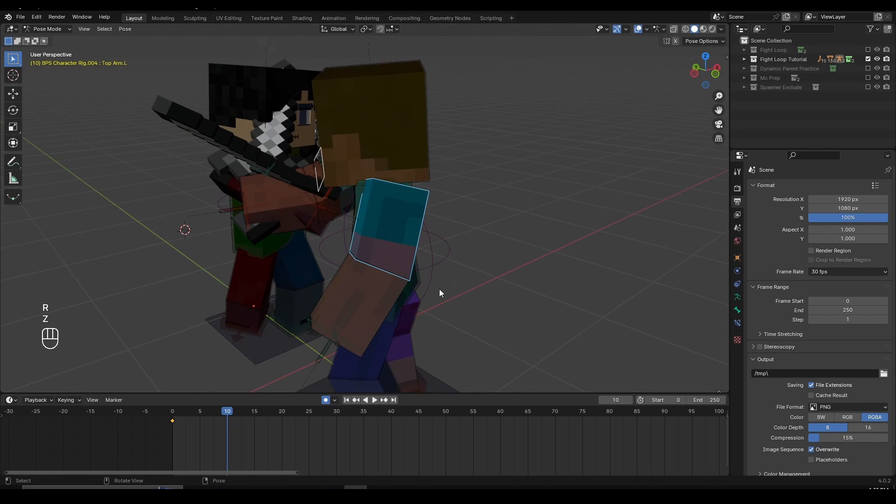
key(r)
key(r)
key(r)
key(r)
click(490, 210)
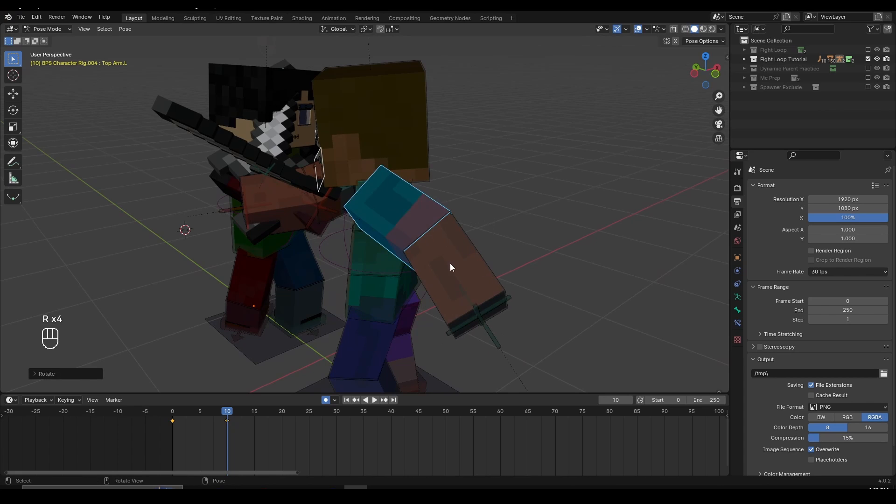
- Bend the brown-haired character's left forearm farther out behind the body
click(450, 263)
key(r)
click(498, 259)
- Turn the brown-haired character's head around the global Z axis toward the opponent and refine its tilt
click(386, 76)
scroll(483, 162, down, 1)
key(r)
key(z)
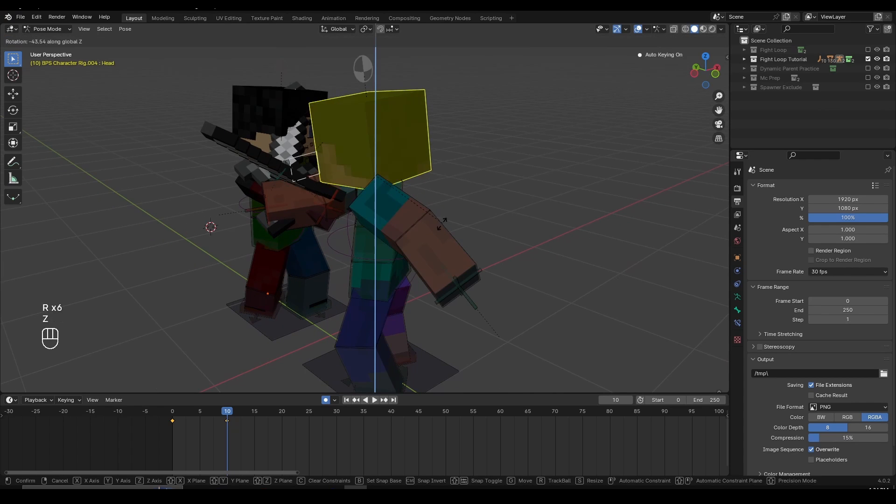
click(469, 217)
key(r)
click(483, 219)
key(r)
key(r)
click(474, 229)
- Select the brown-haired character's right upper arm and rotate it freely to change the sword's angle
middle_drag(403, 248, 362, 201)
click(376, 185)
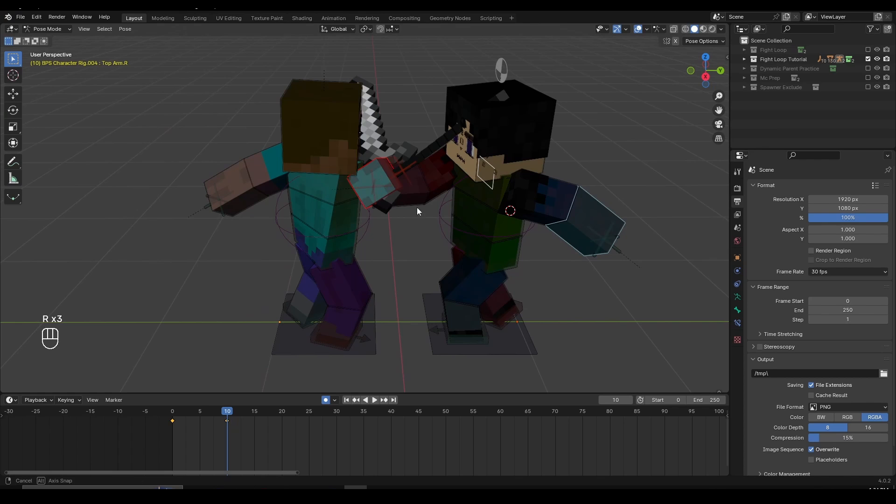
middle_drag(417, 208, 442, 203)
scroll(441, 203, up, 3)
key(r)
key(r)
click(457, 224)
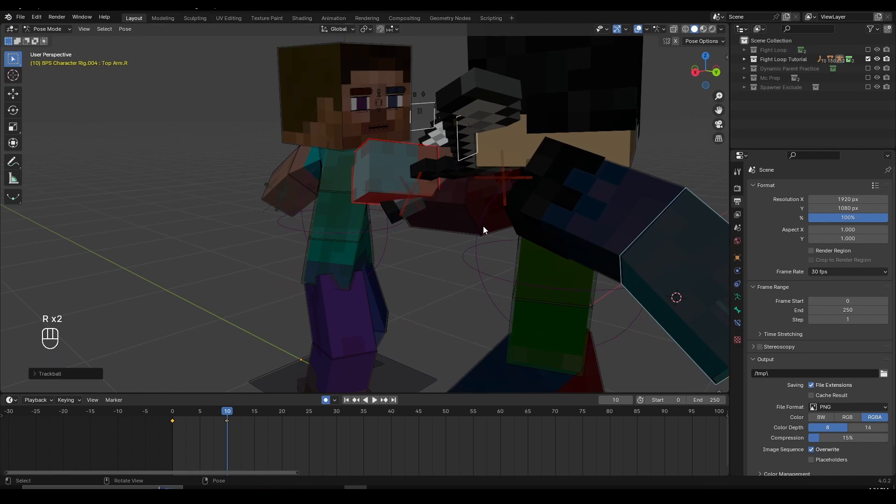
- Adjust the position and rotation of the brown-haired character's right upper arm to line up his sword with the opponent's
key(r)
middle_drag(484, 230, 455, 276)
key(r)
click(514, 230)
key(g)
click(495, 237)
key(g)
click(454, 254)
key(r)
key(r)
click(453, 242)
- Make a final free rotation of the brown-haired character's right upper arm at the sword clash
scroll(453, 242, down, 2)
middle_drag(453, 243, 516, 236)
key(r)
key(r)
click(523, 219)
- Move and tilt the black-clad character's pelvis to adjust the body's lean at frame 10
click(487, 272)
middle_drag(487, 272, 532, 258)
key(g)
click(549, 259)
key(r)
click(617, 271)
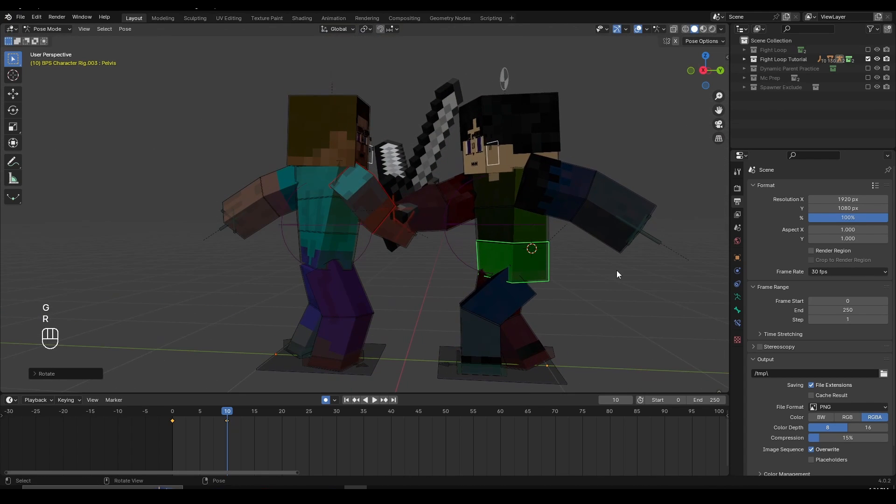
key(g)
click(604, 270)
- Select the black-clad character's root bone and delete its keyframe at frame 0
shift+middle_drag(604, 271, 481, 313)
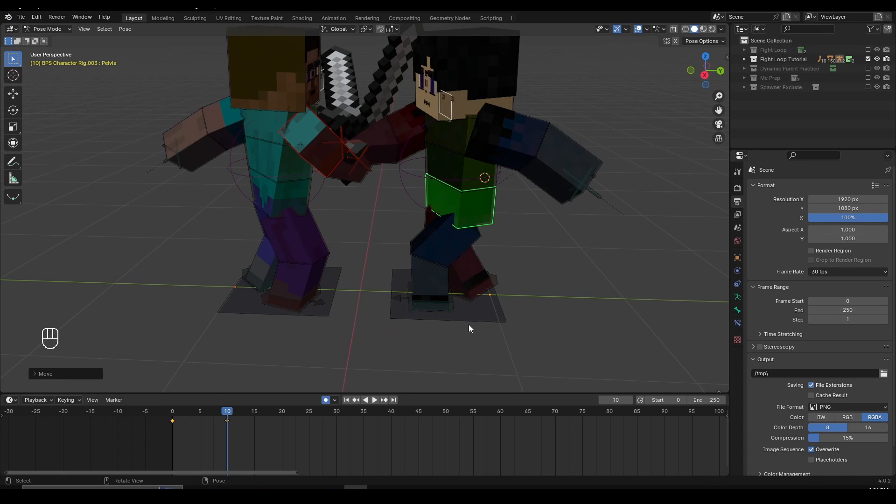
click(456, 318)
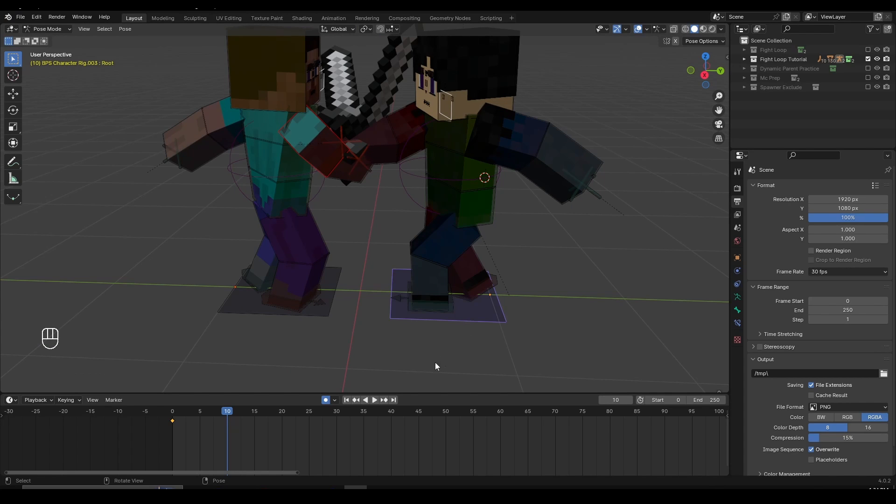
click(173, 421)
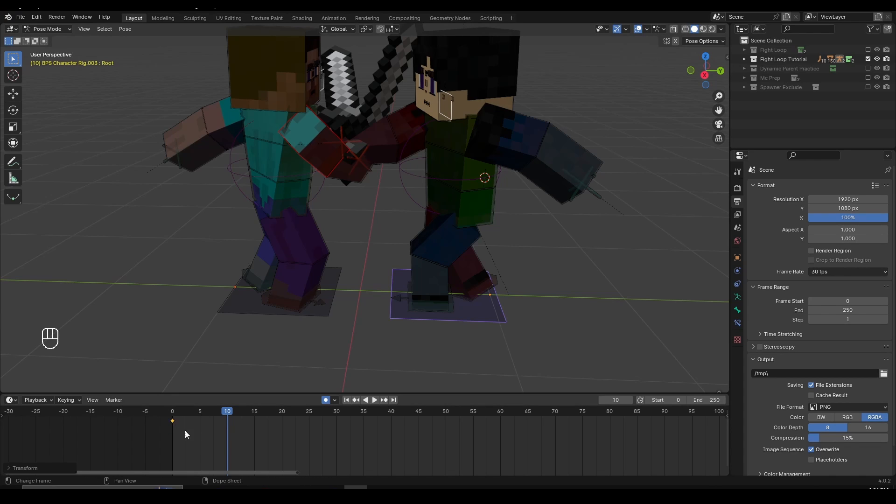
key(g)
click(176, 431)
key(g)
right_click(188, 435)
key(g)
right_click(189, 432)
key(x)
click(197, 433)
- Turn off automatic keying and move the black-clad character's root bone slightly away from the opponent
click(326, 400)
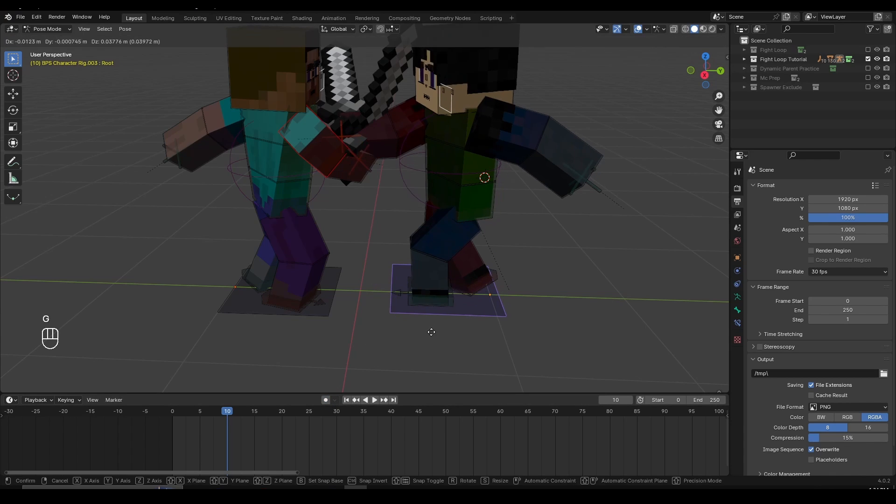
key(g)
key(g)
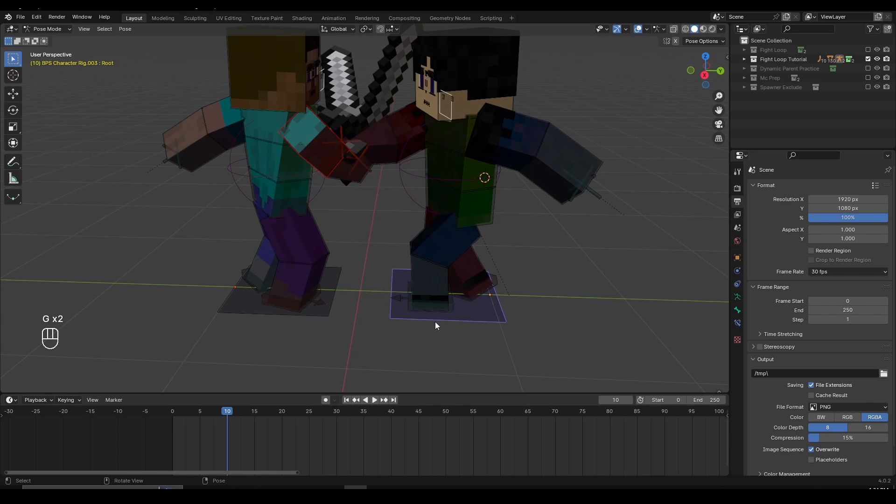
key(g)
middle_drag(435, 322, 497, 349)
click(530, 190)
middle_drag(530, 189, 542, 208)
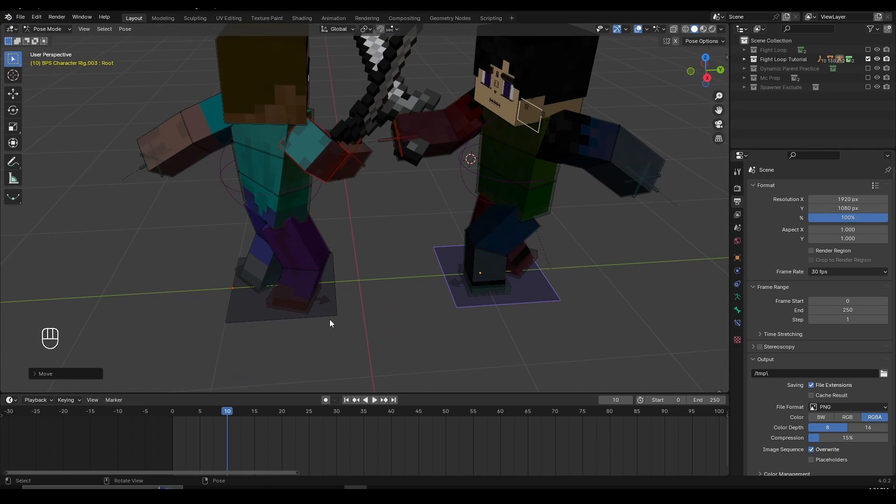
- Select the brown-haired character's root bone and delete its keyframe at frame 0
click(330, 319)
key(g)
right_click(311, 305)
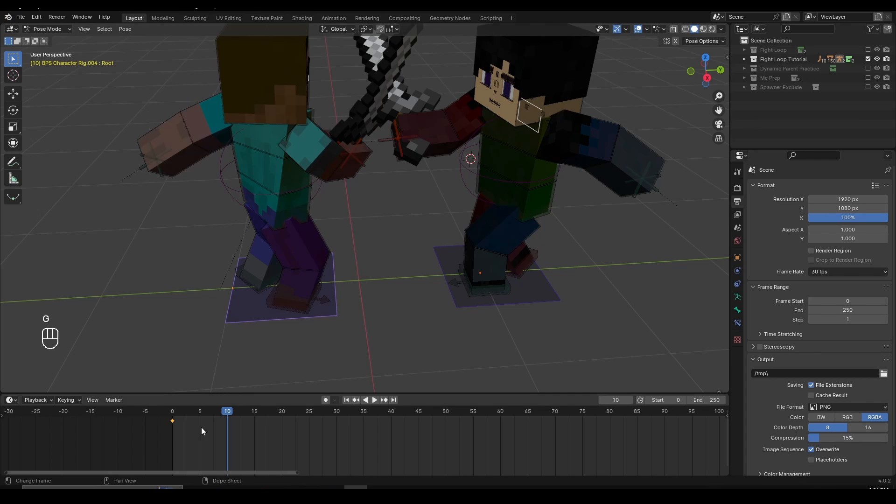
click(173, 421)
key(x)
click(206, 429)
- Turn automatic keying back on
middle_drag(497, 311, 233, 417)
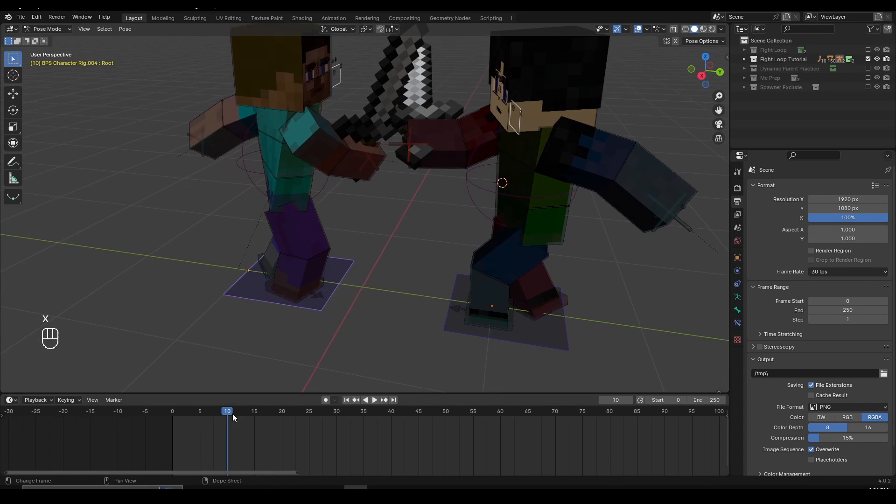
click(326, 400)
click(325, 400)
- Play and scrub the animation from frame 0 to check both characters' motion into the sword clash
mouse_move(186, 412)
mouse_down()
mouse_move(142, 408)
mouse_move(245, 413)
mouse_move(172, 410)
mouse_up()
scroll(398, 291, down, 3)
key(space)
key(space)
key(space)
key(space)
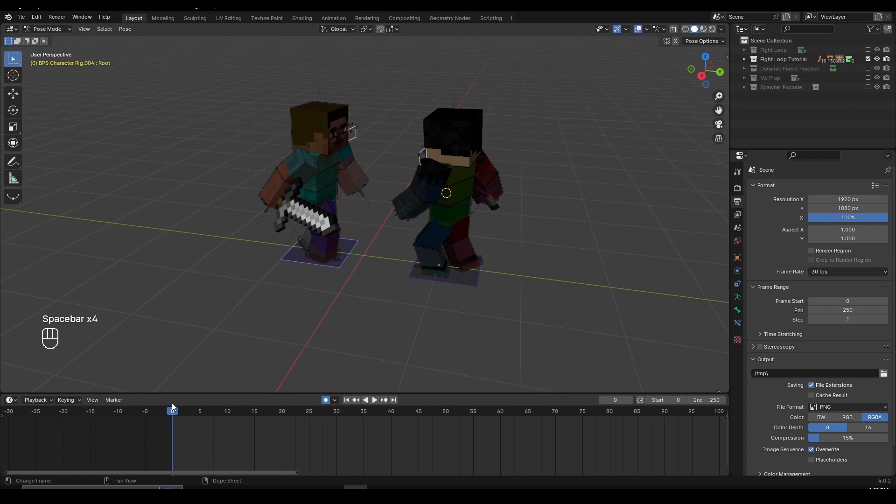
middle_drag(452, 277, 273, 276)
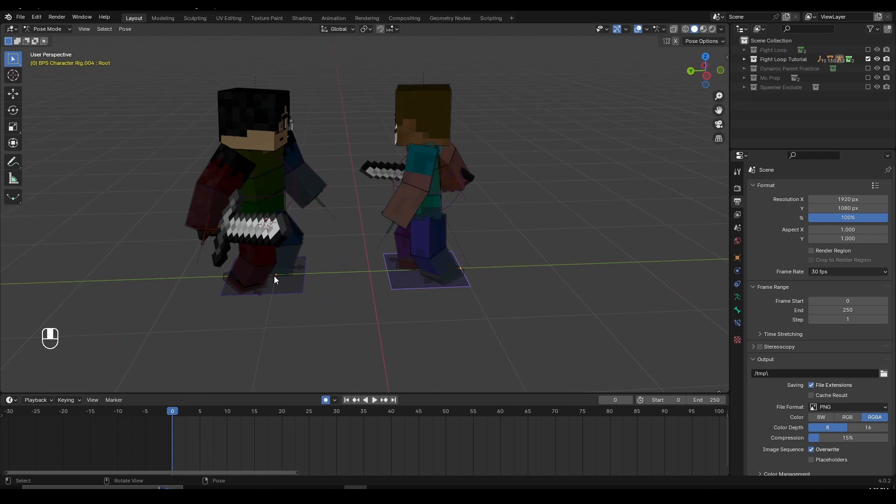
drag(194, 412, 172, 416)
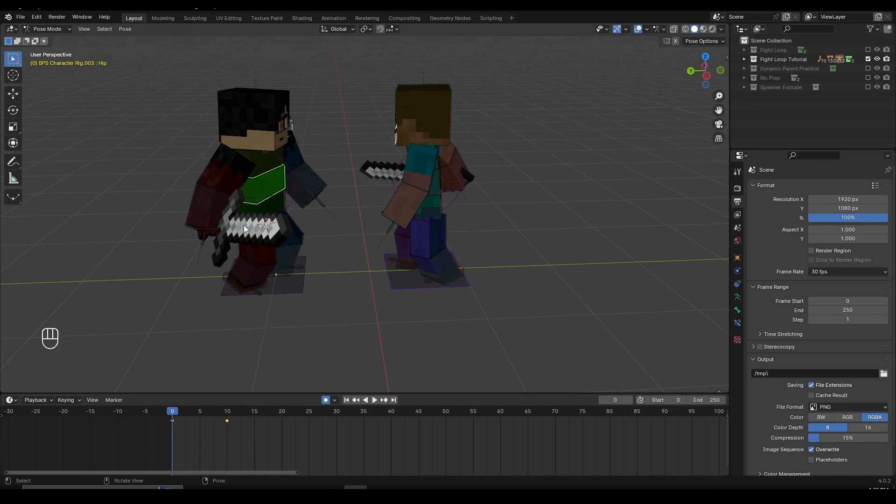
- Try moving the character rigs as whole objects in Object Mode at frame 0
key(a)
scroll(275, 323, up, 2)
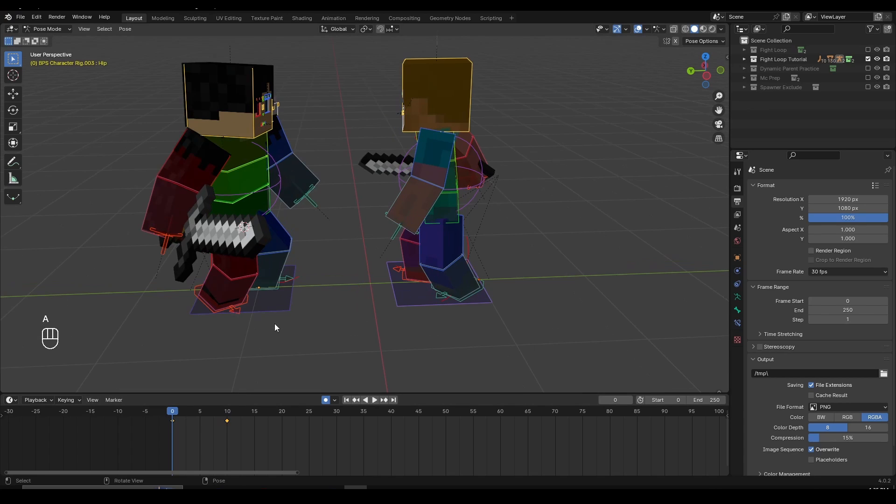
click(242, 209)
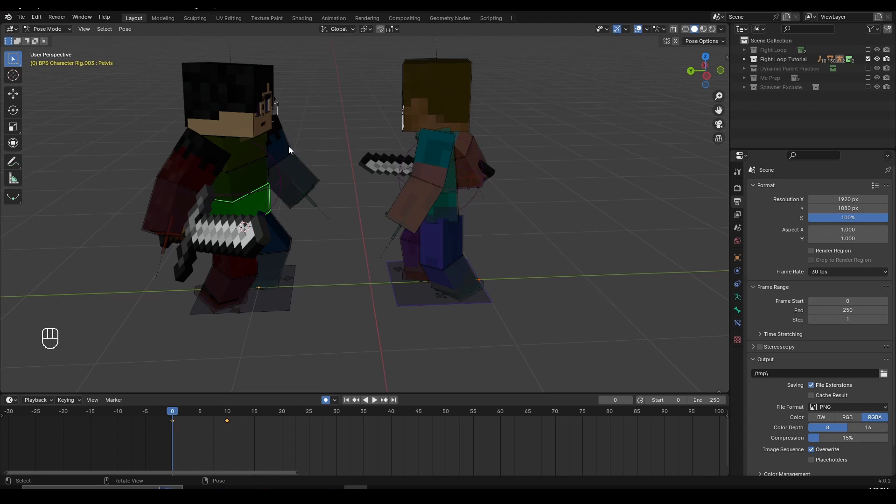
click(437, 164)
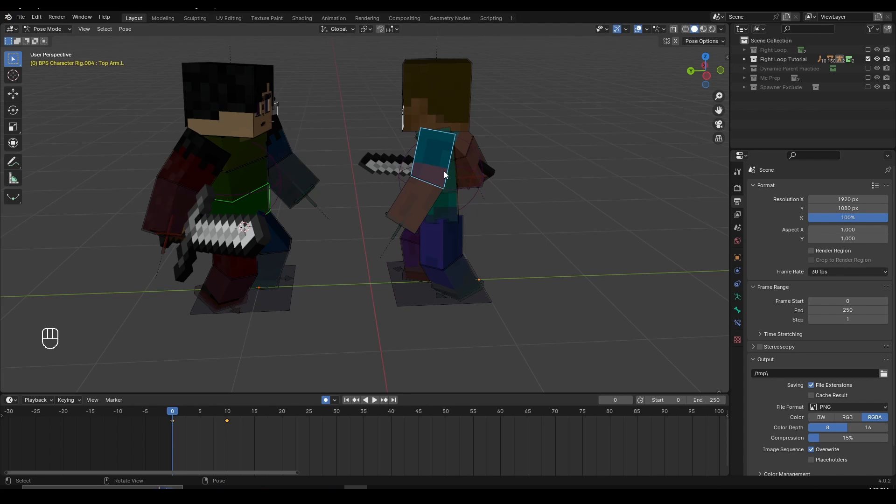
key(ctrl+Tab)
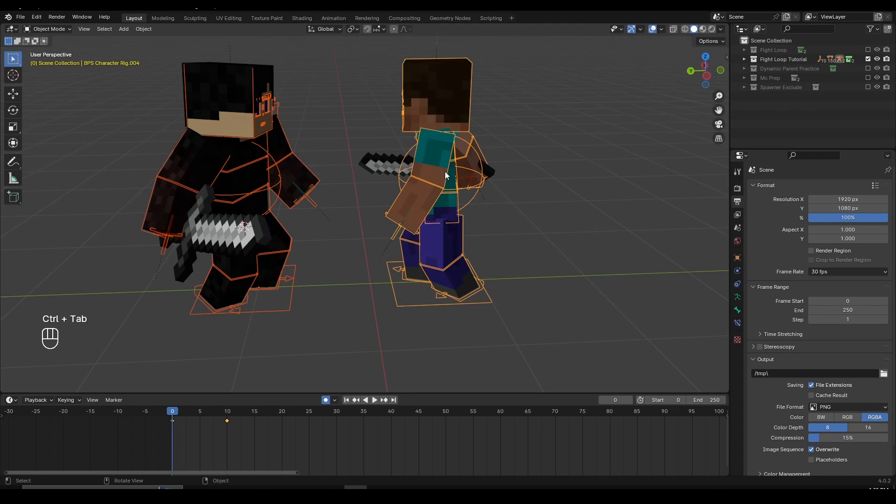
key(g)
right_click(361, 195)
click(240, 187)
key(g)
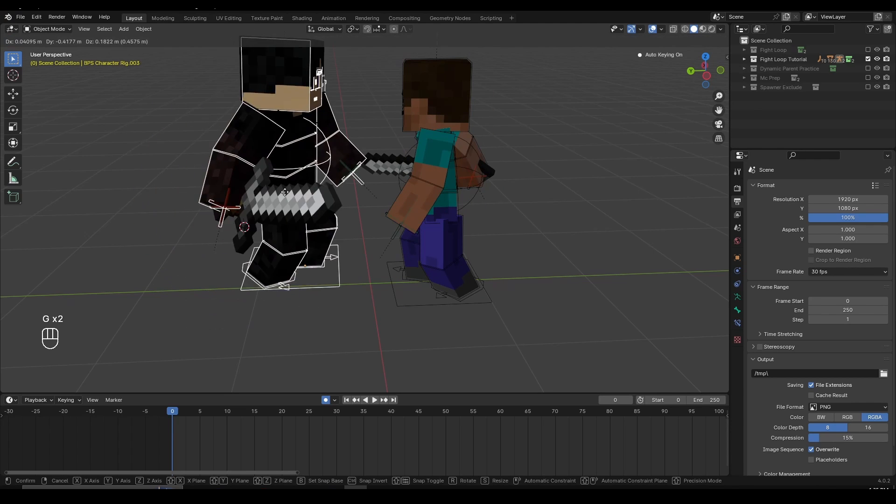
click(251, 203)
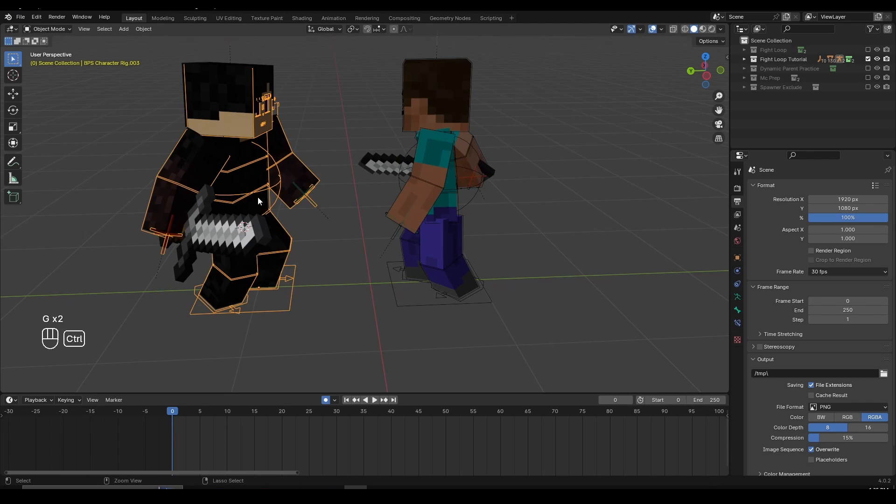
- Return the black-clad character's rig to Pose Mode and try moving all its bones together
key(ctrl+Tab)
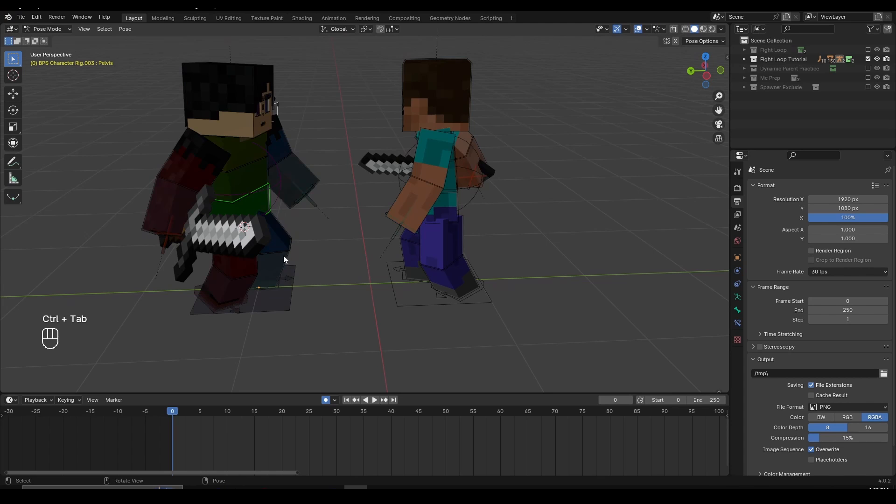
key(a)
key(g)
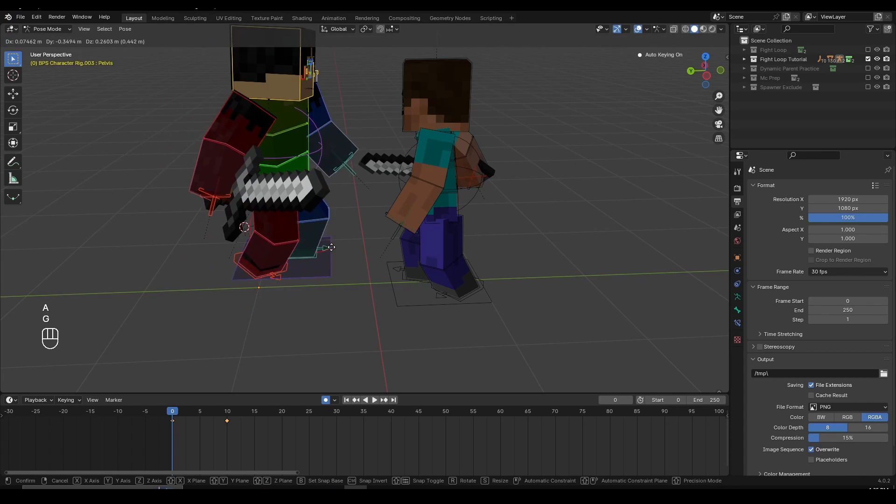
click(310, 262)
- Select the black-clad character's sword together with his rig in Object Mode and insert Location & Rotation keyframes at frame 0
middle_drag(310, 261, 349, 248)
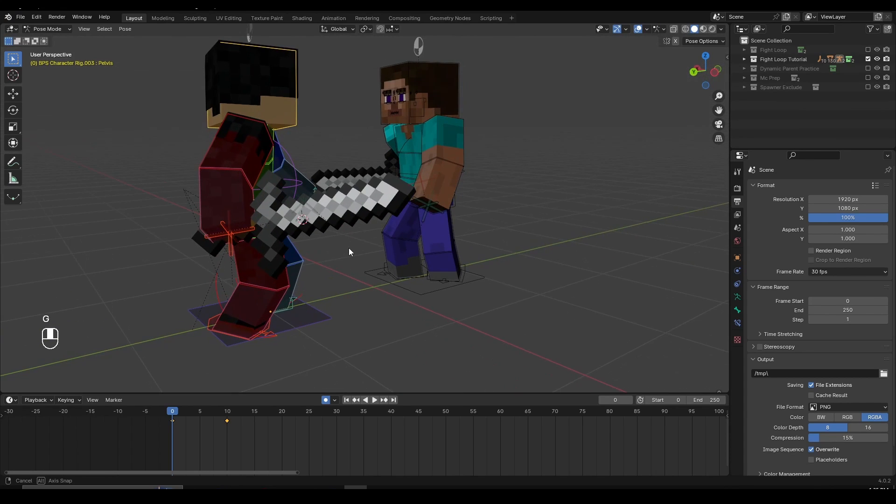
scroll(349, 236, up, 2)
middle_drag(353, 218, 346, 244)
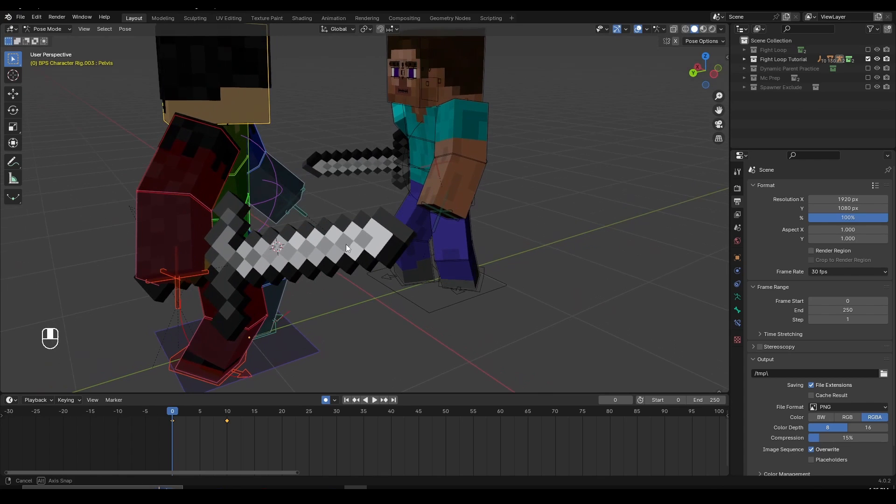
shift+click(343, 242)
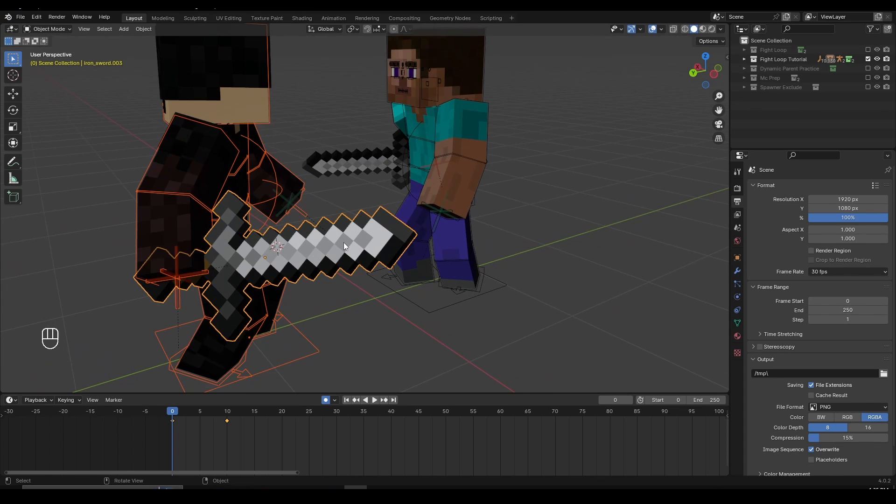
key(g)
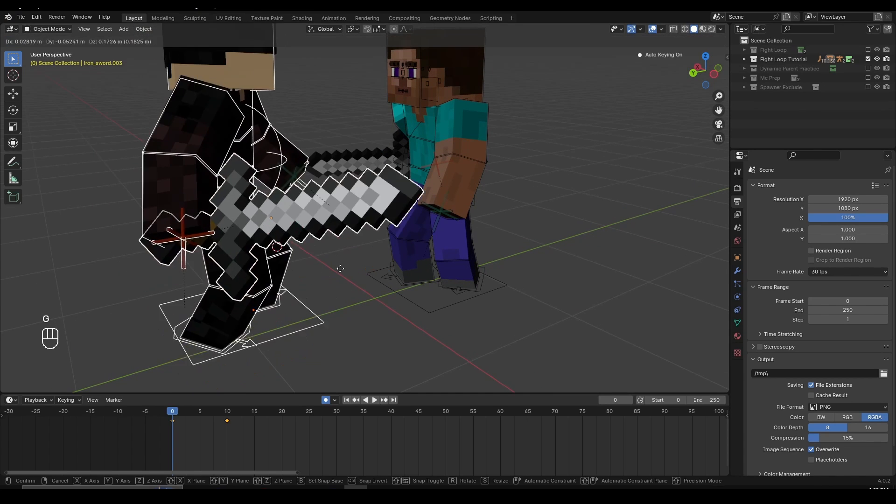
right_click(327, 281)
scroll(197, 444, up, 1)
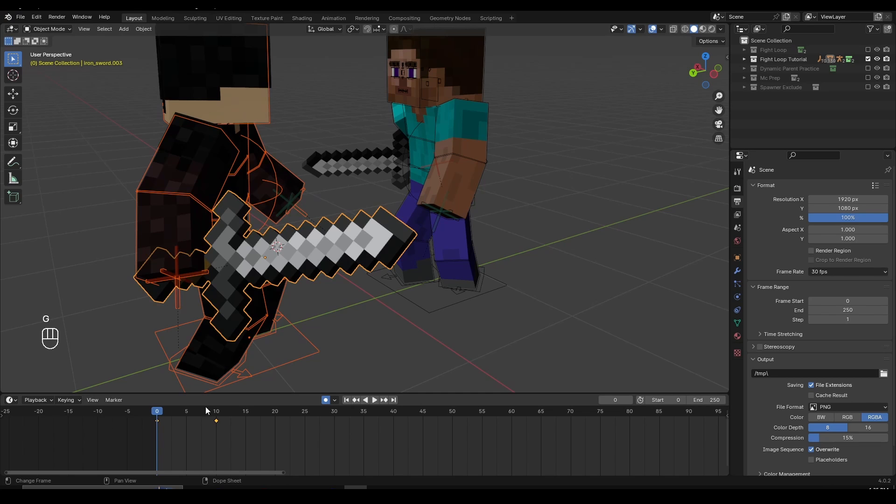
key(i)
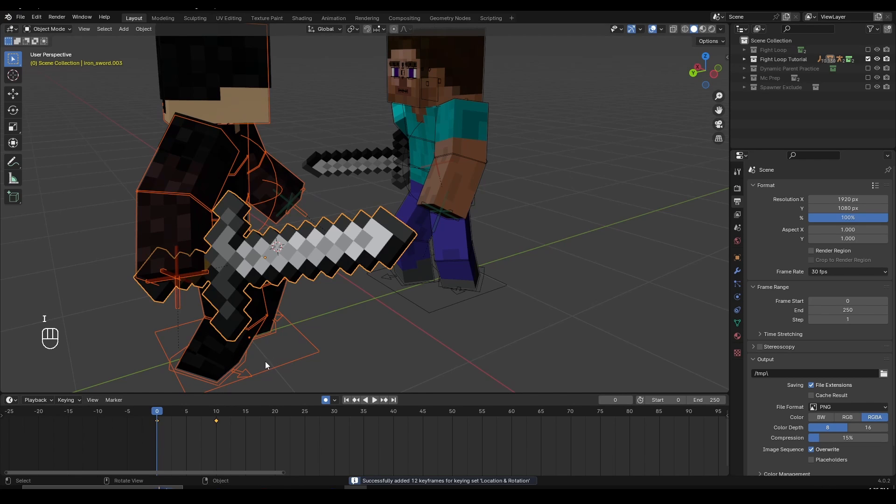
- Deselect the sword and put the black-clad character's rig back into Pose Mode
middle_drag(308, 207, 259, 197)
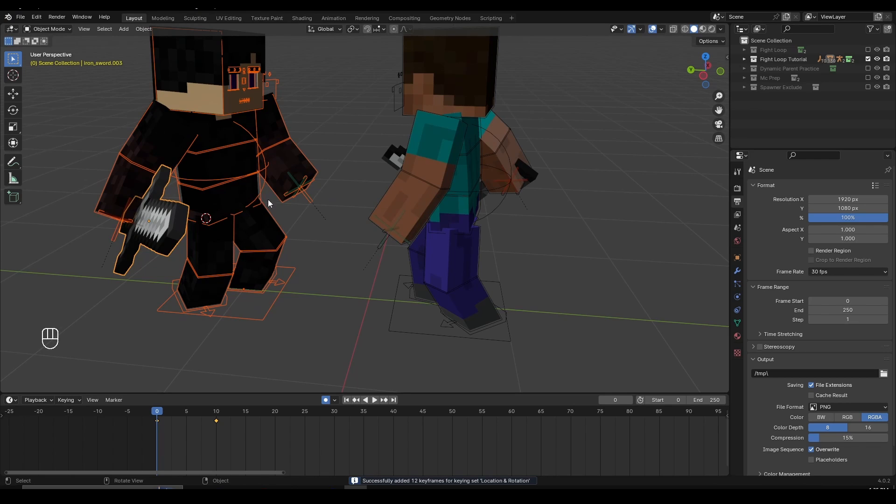
click(162, 136)
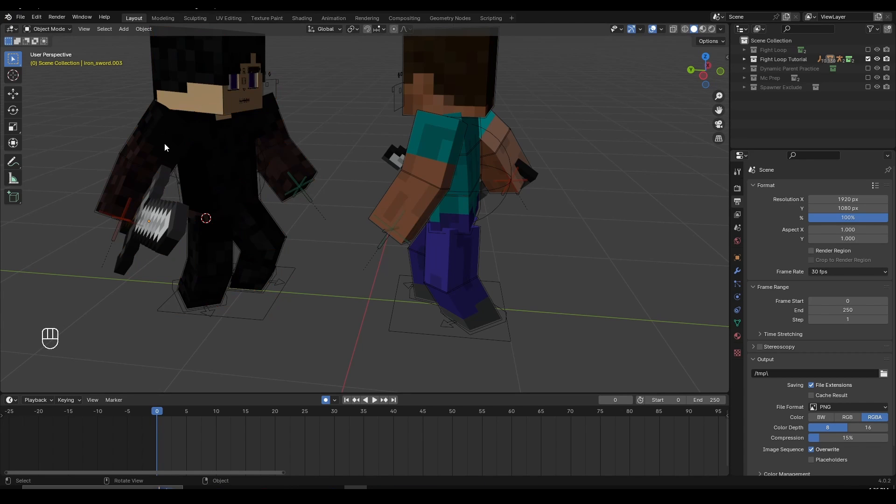
key(ctrl+Tab)
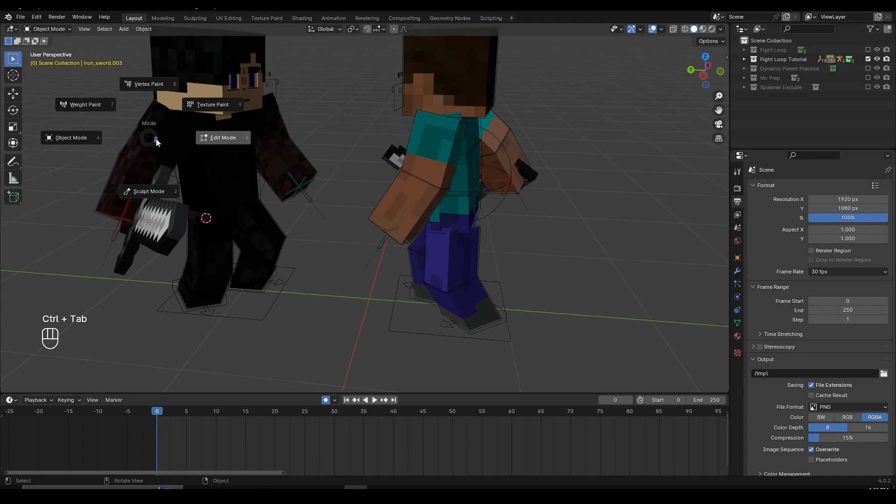
click(201, 166)
key(Tab)
click(240, 217)
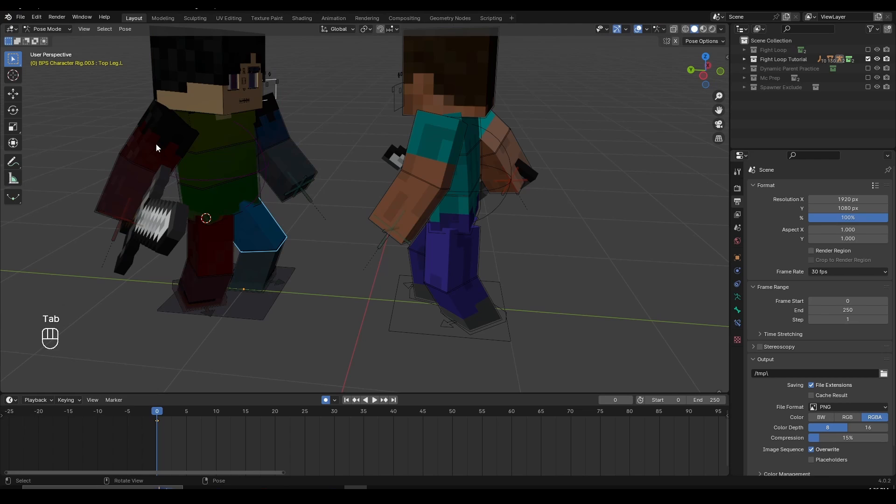
- Select every bone of the black-clad character's rig in Pose Mode
click(156, 144)
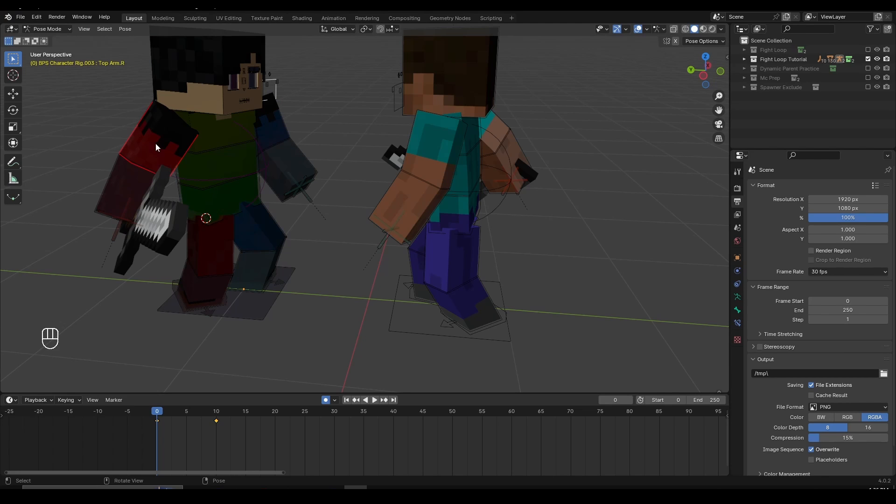
shift+click(130, 176)
shift+click(228, 162)
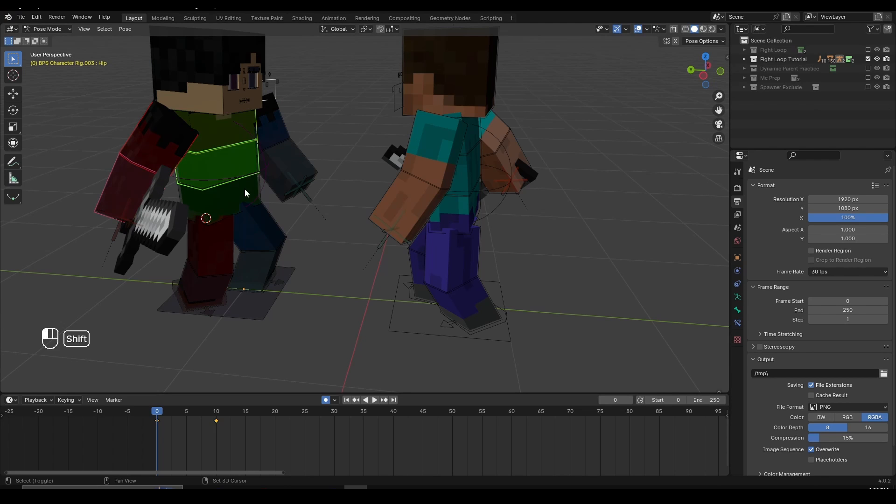
click(269, 134)
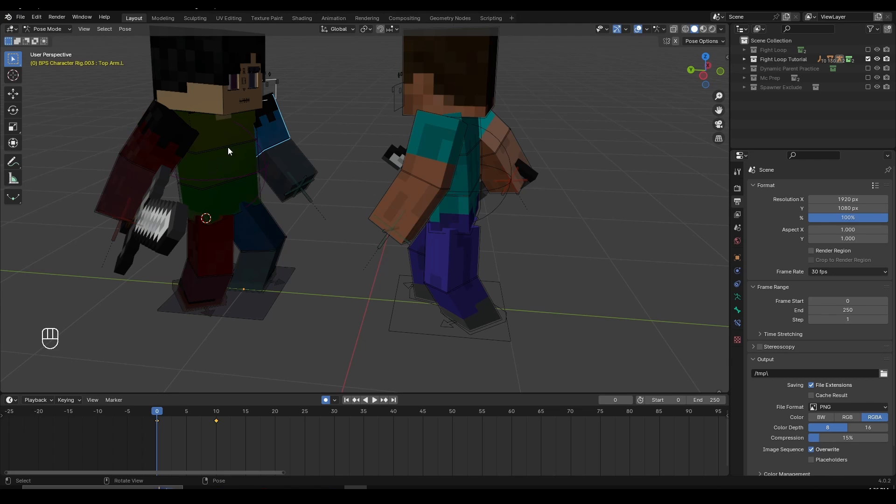
shift+middle_drag(228, 147, 237, 182)
key(a)
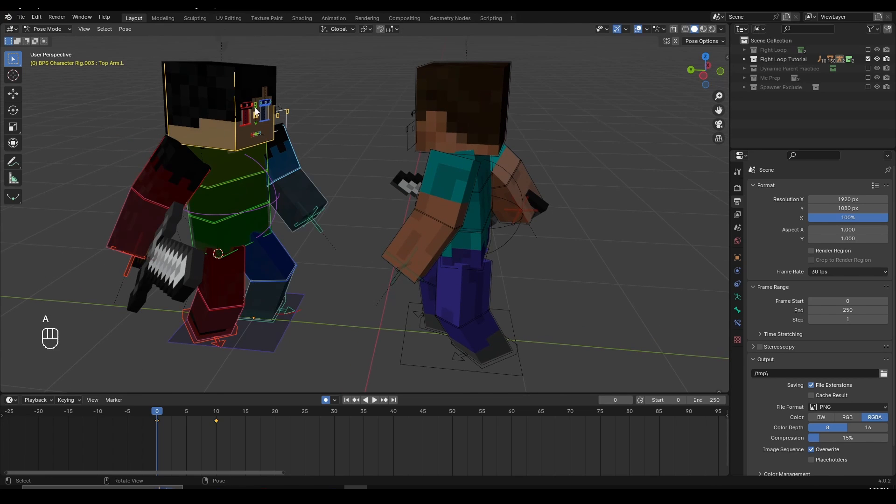
- Examine the selected bones on the black-clad character's face, arms, torso and legs up close and from several sides
scroll(299, 213, up, 3)
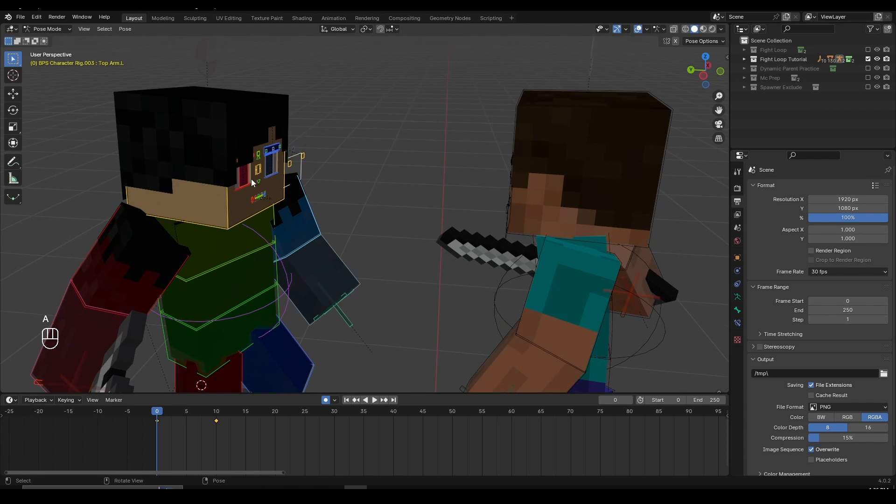
scroll(251, 179, up, 2)
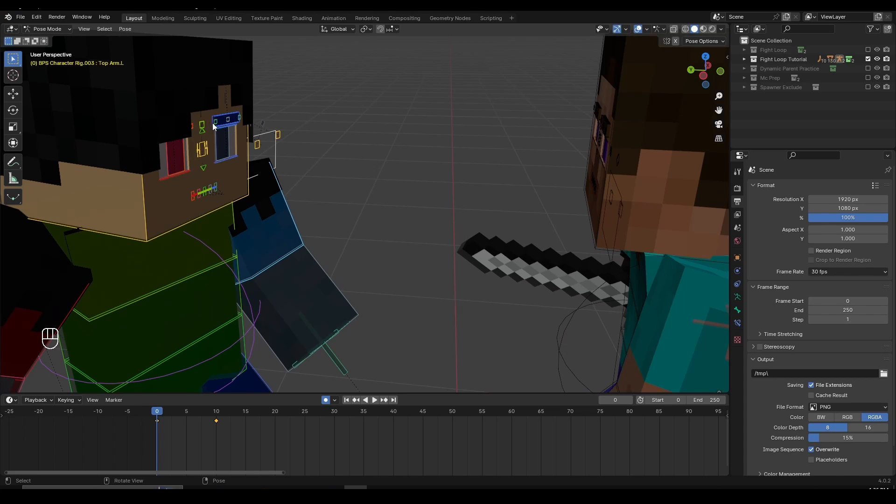
middle_drag(215, 147, 243, 238)
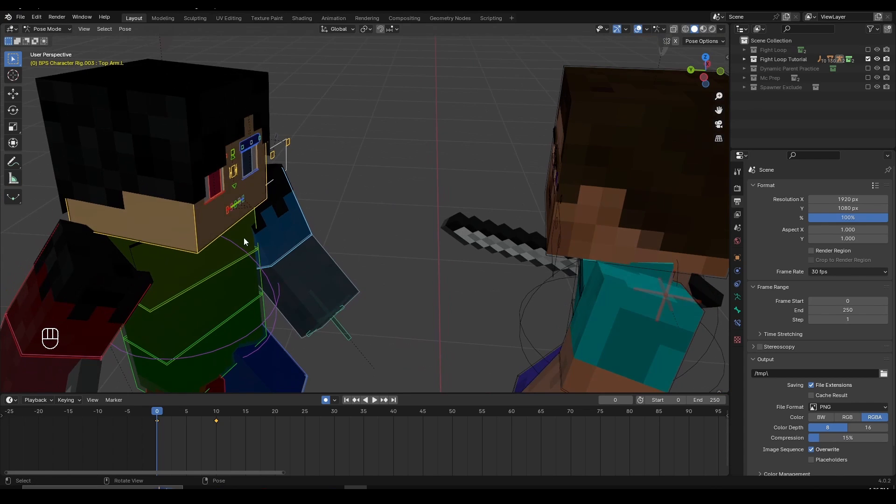
mouse_move(268, 161)
middle_down()
mouse_move(269, 210)
mouse_move(267, 172)
middle_up()
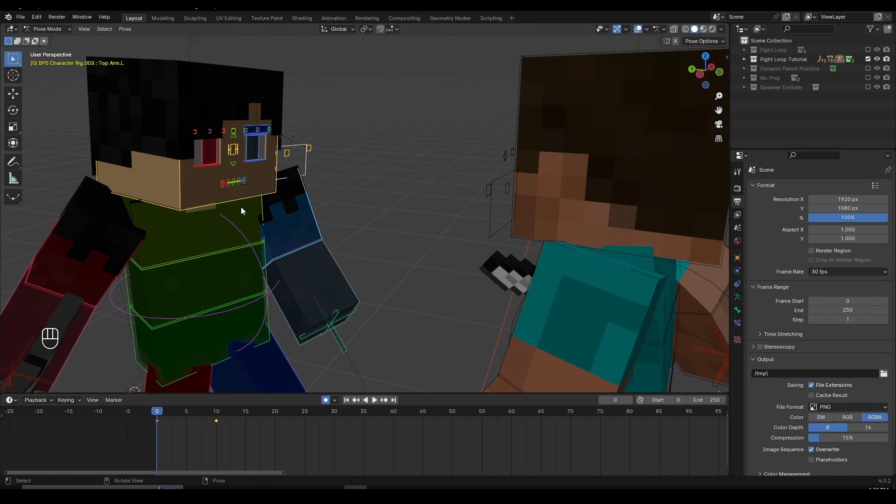
scroll(241, 206, down, 12)
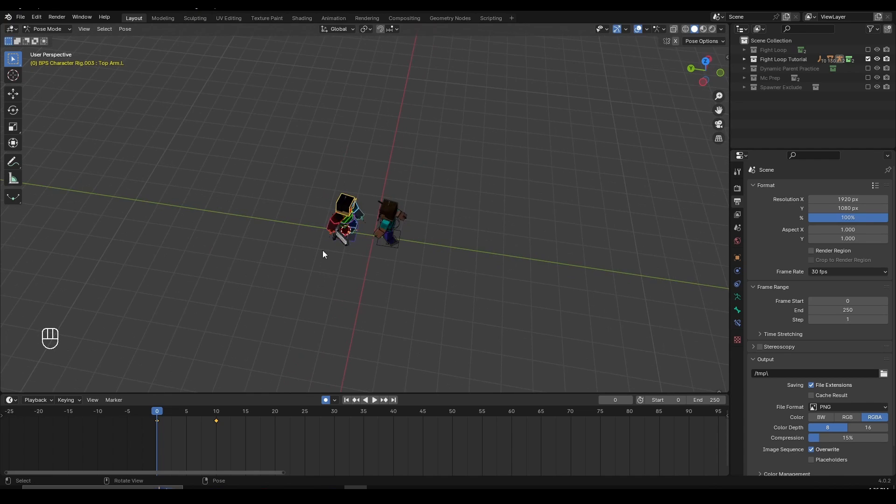
scroll(347, 259, up, 8)
middle_drag(352, 260, 340, 206)
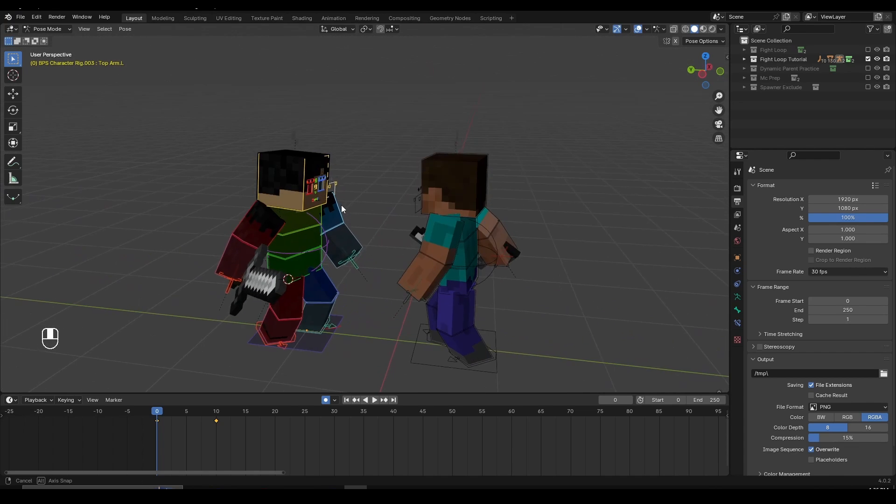
scroll(286, 220, up, 4)
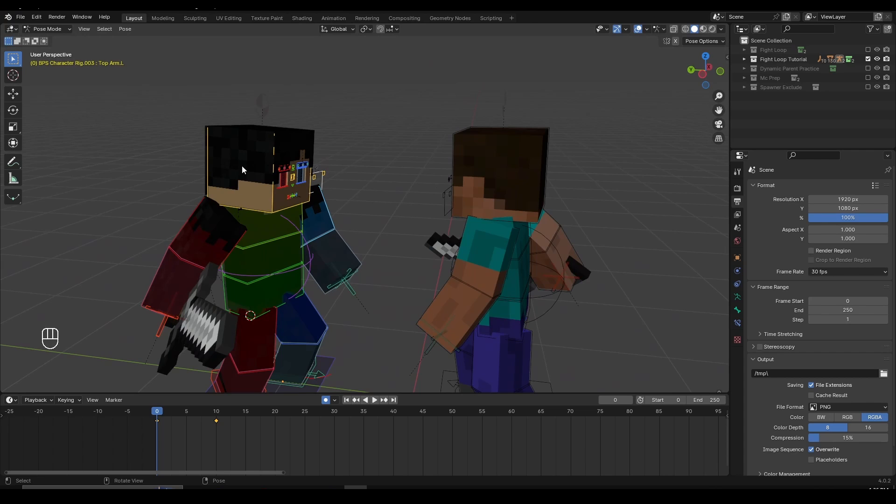
middle_drag(241, 165, 342, 15)
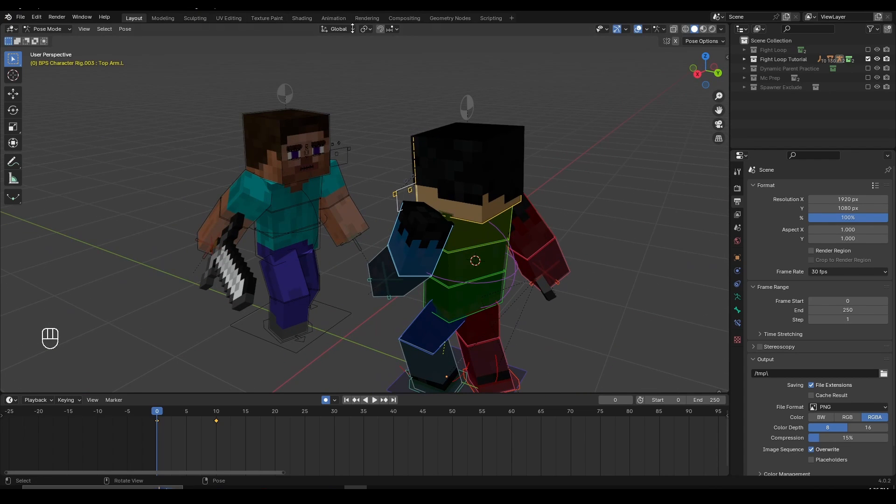
middle_drag(491, 231, 304, 227)
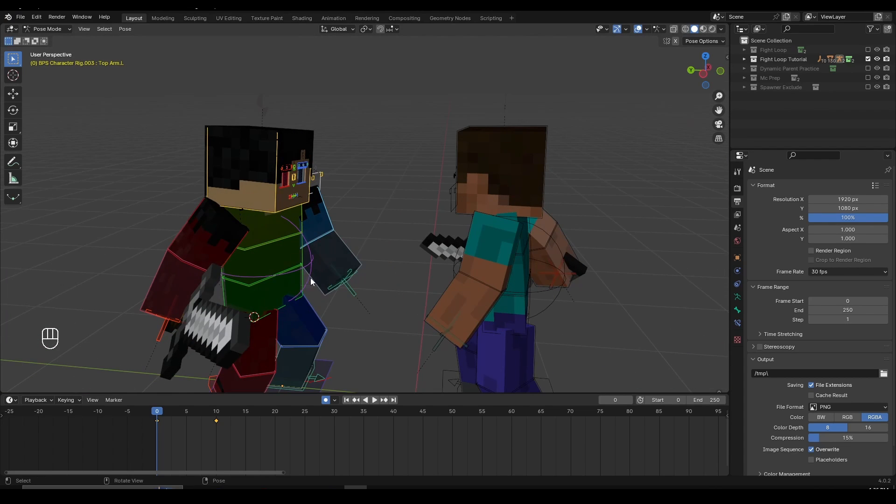
shift+middle_drag(310, 279, 330, 173)
scroll(184, 438, up, 1)
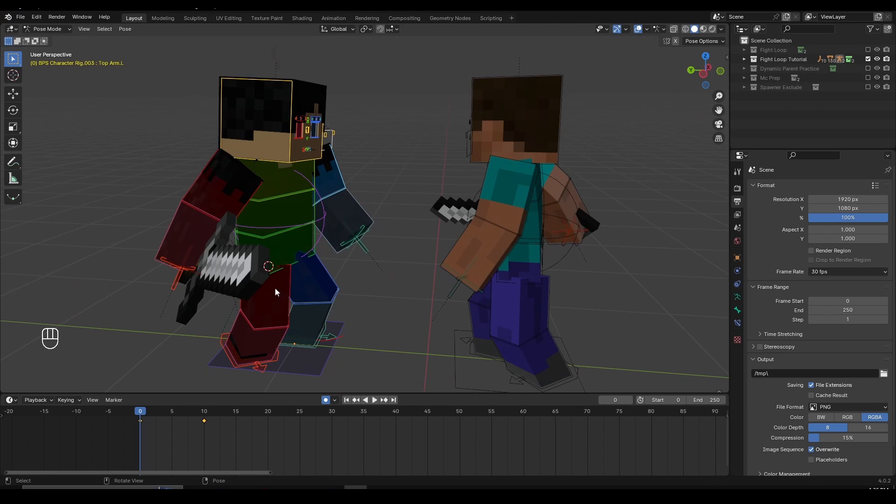
- Insert Location & Rotation keyframes for the black-clad character's sword and rig at frame 0, and duplicate the frame 0 keyframes to frame 20
shift+click(226, 271)
key(i)
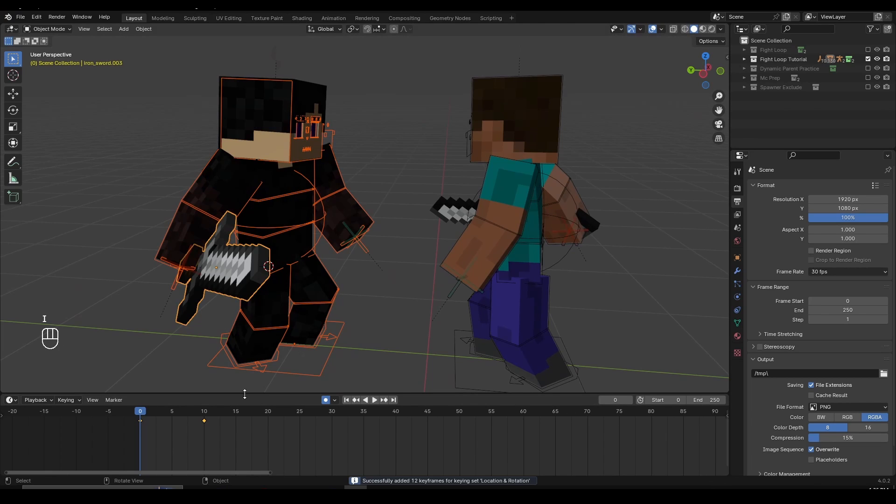
drag(144, 413, 159, 413)
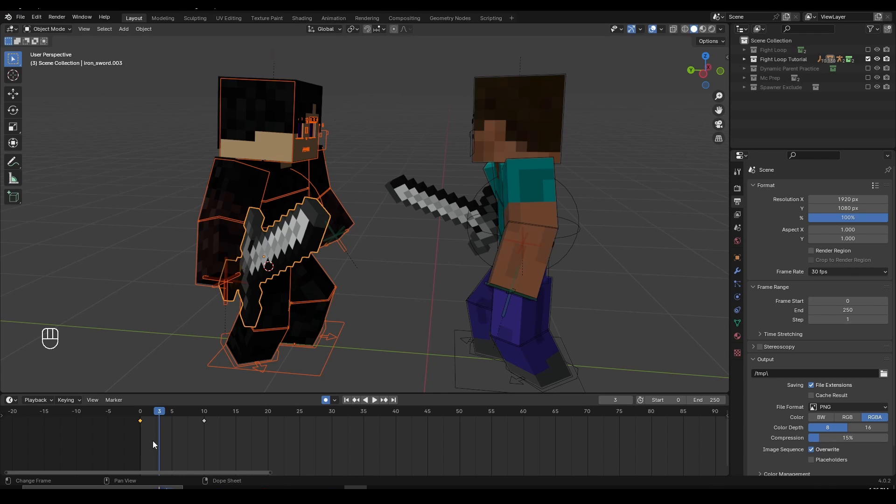
key(shift+d)
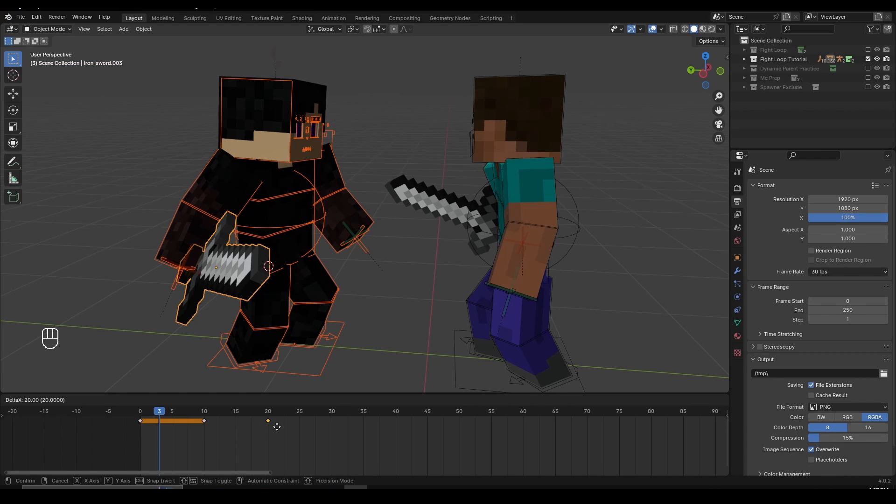
click(277, 426)
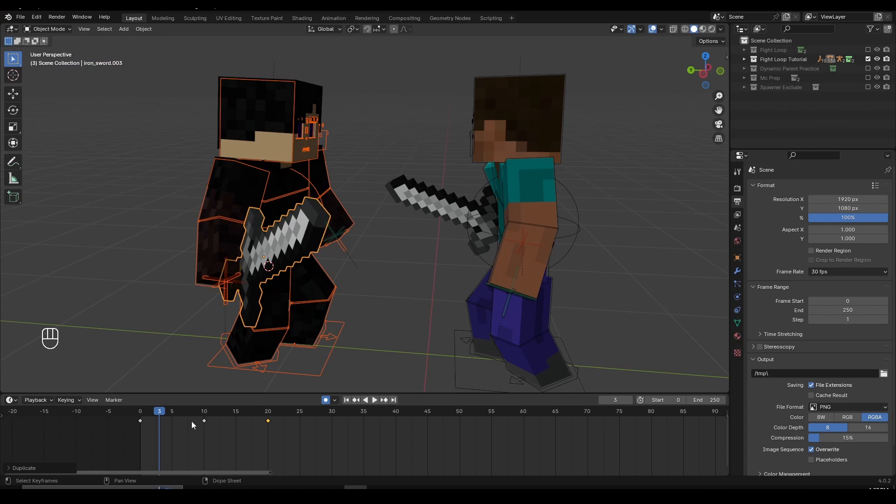
- Play the animation from frame 0 to check the black-clad character's swing and return
middle_drag(260, 290, 299, 271)
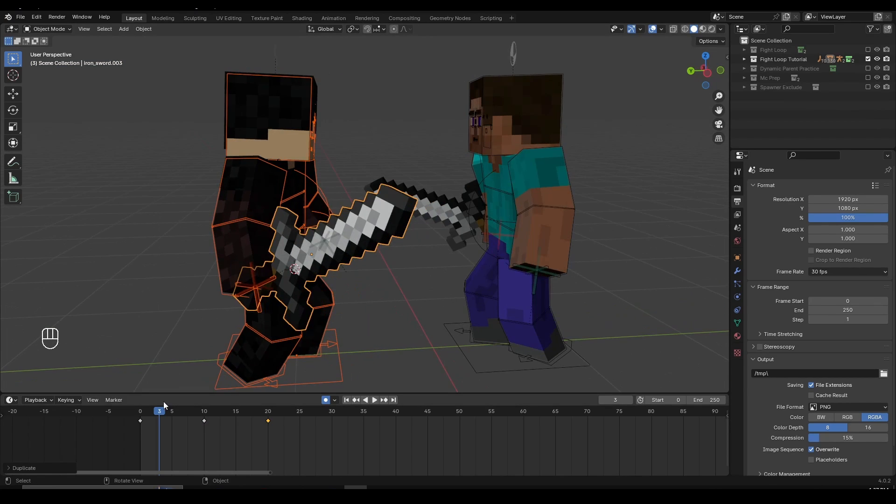
click(141, 413)
key(space)
key(space)
key(space)
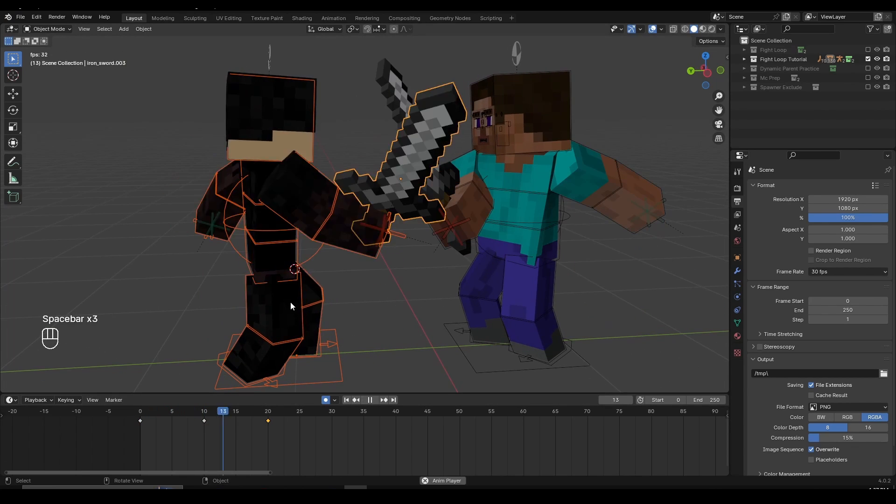
key(space)
- Check the pose at frame 20 and set the end of the scene's frame range to 20
drag(177, 410, 266, 431)
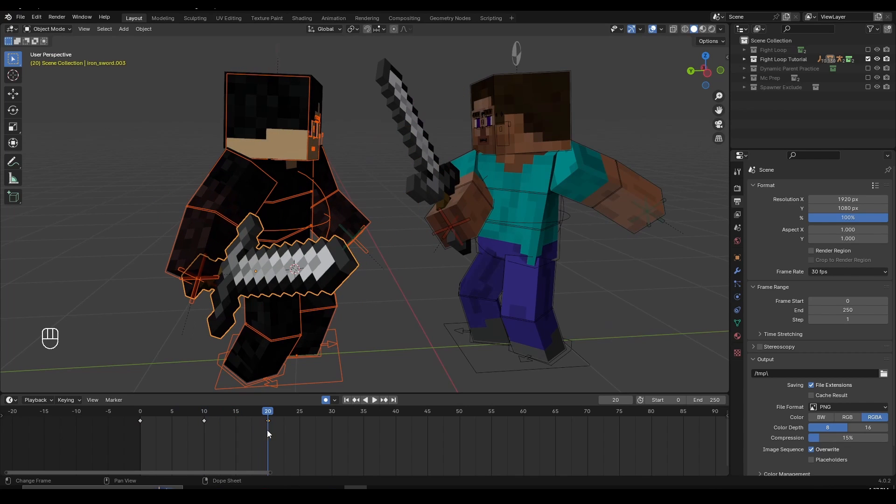
click(706, 400)
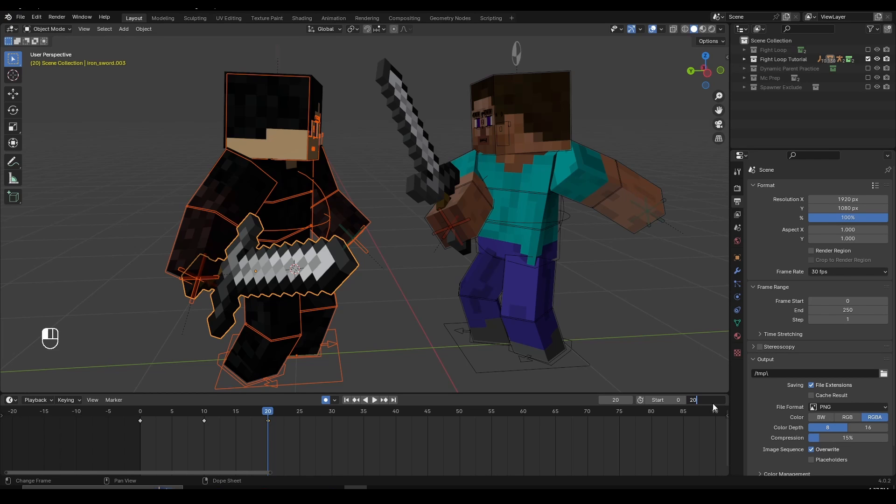
key(Return)
- Play the shortened loop from different angles and return the playhead to frame 0
key(space)
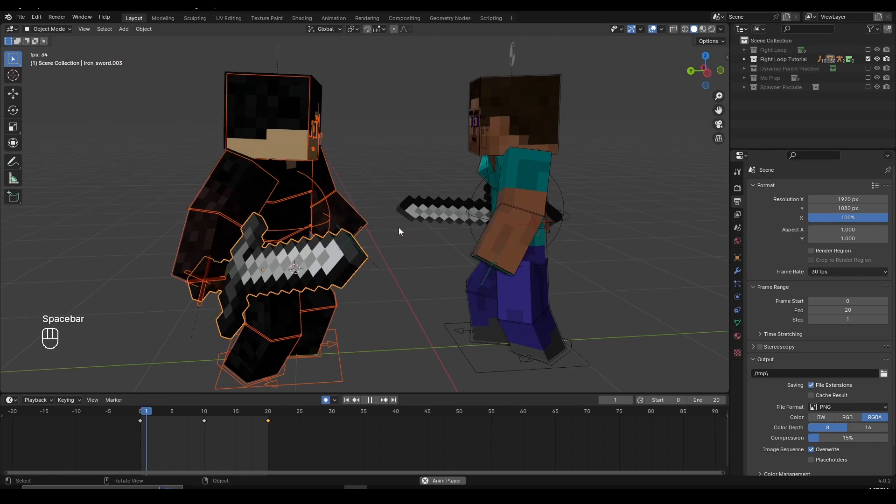
middle_drag(282, 229, 351, 266)
scroll(376, 282, down, 2)
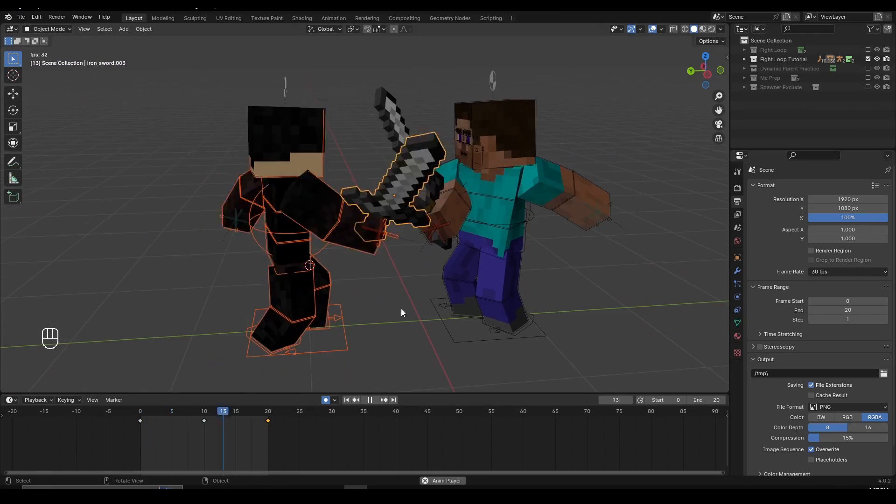
mouse_move(361, 235)
middle_down()
mouse_move(284, 276)
mouse_move(180, 243)
mouse_move(359, 238)
middle_up()
scroll(360, 238, up, 2)
key(space)
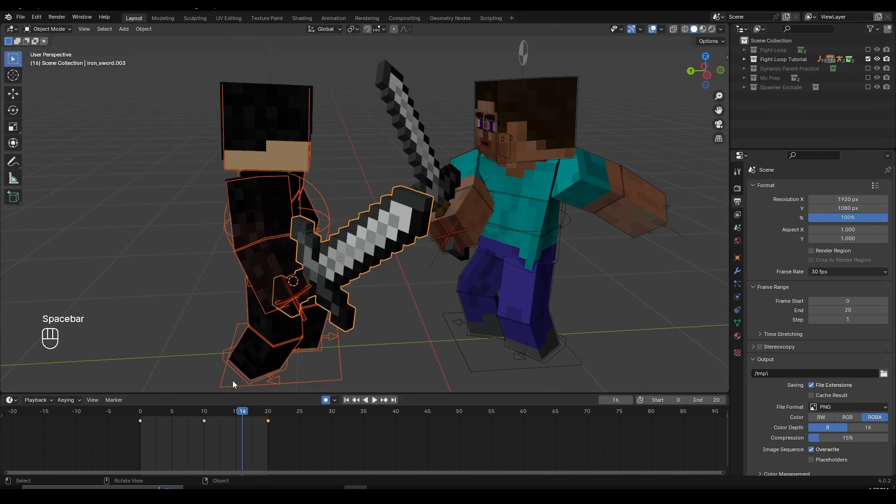
key(space)
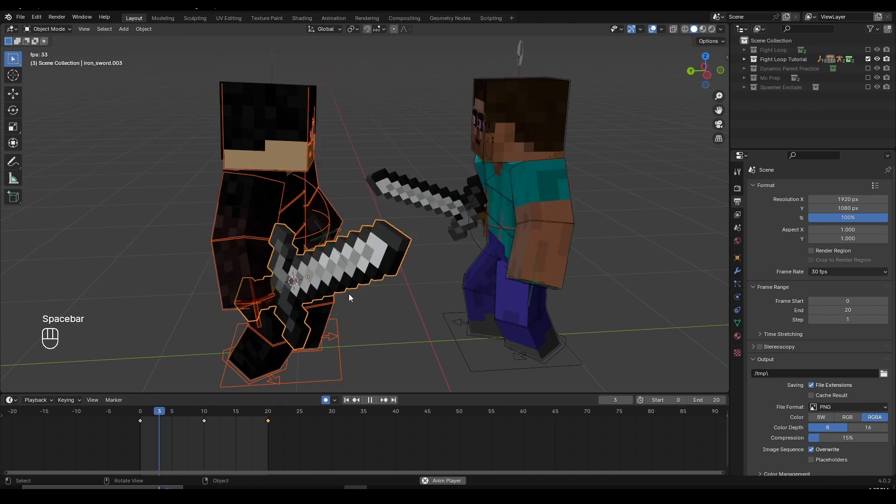
key(space)
click(140, 413)
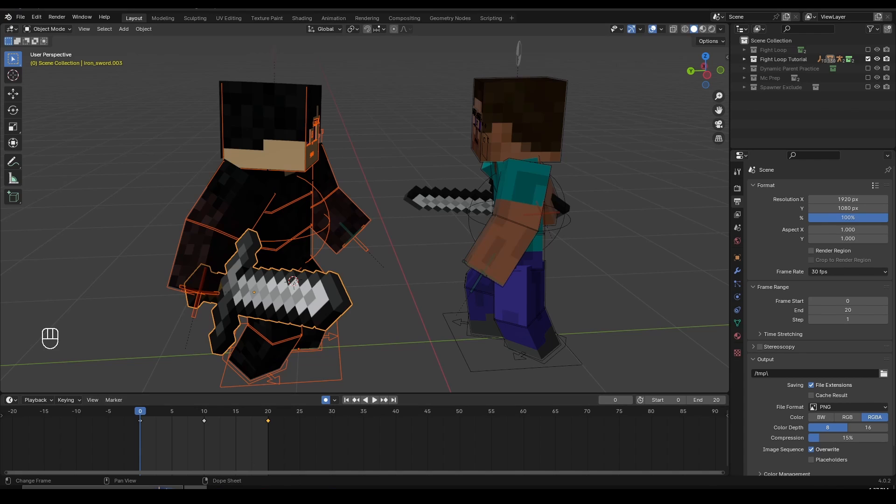
- Take the black-clad character's rig out of Pose Mode, leaving both character rigs in Object Mode
middle_drag(366, 313, 284, 208)
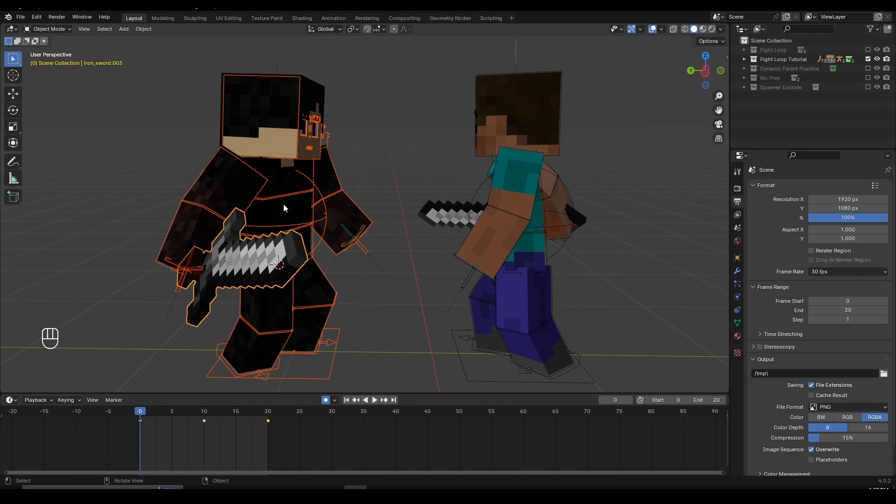
click(486, 225)
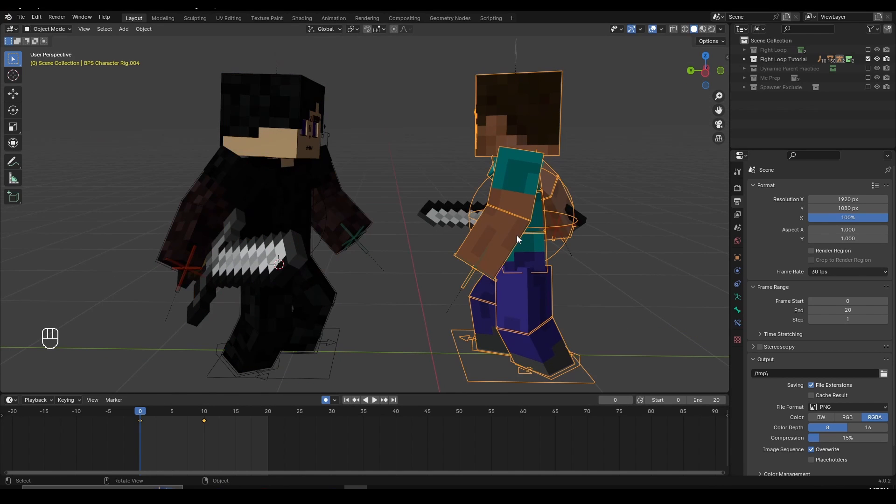
key(ctrl+Tab)
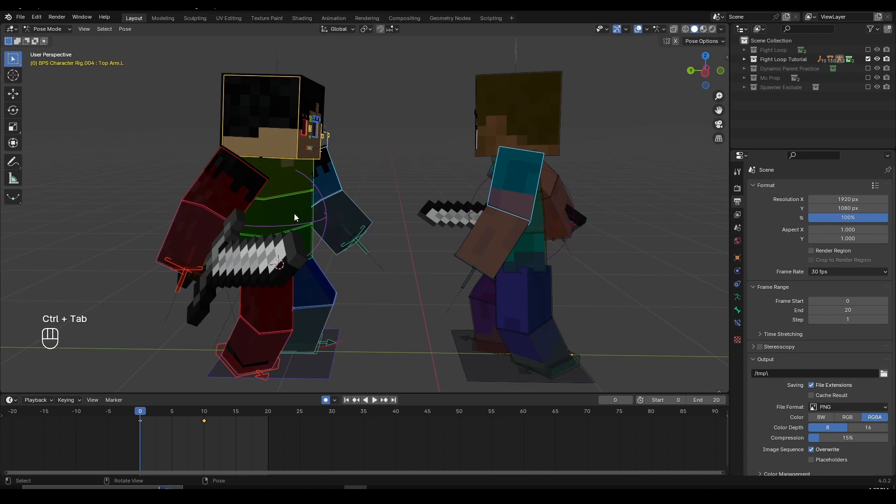
click(298, 193)
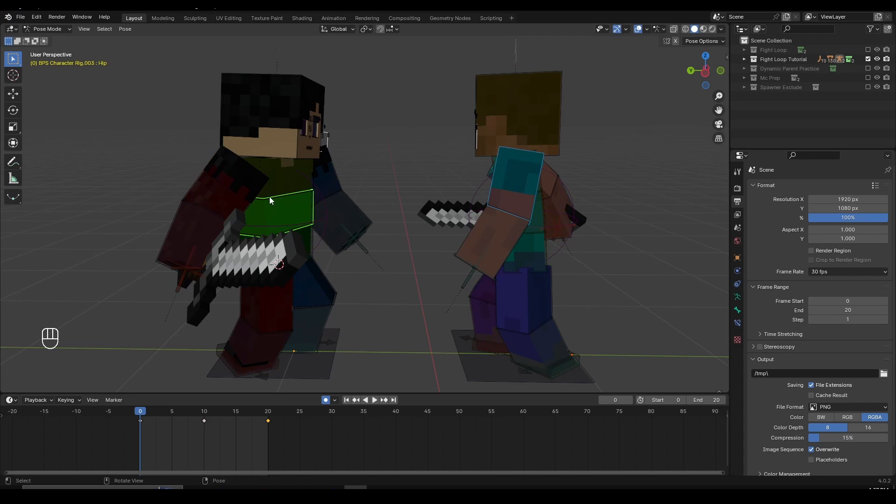
click(295, 202)
key(ctrl+Tab)
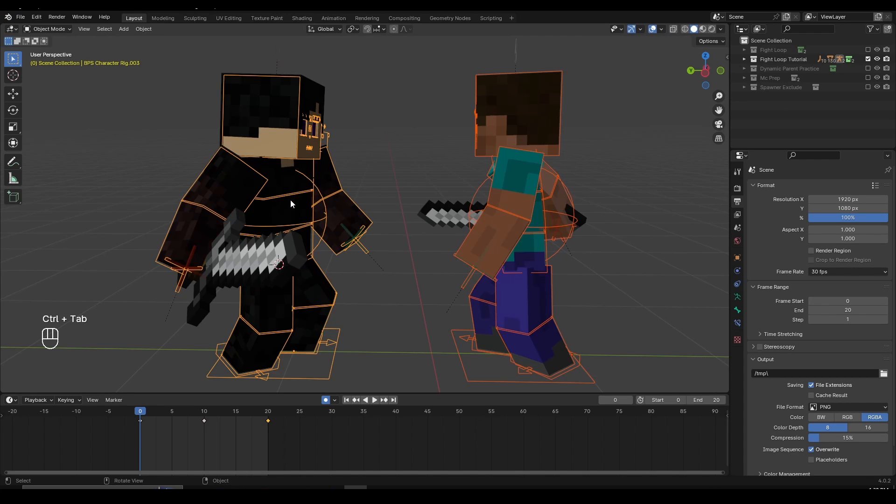
- Select all bones of the teal-shirted character's rig, include its sword, and key Location & Rotation for both at frame 0
click(517, 206)
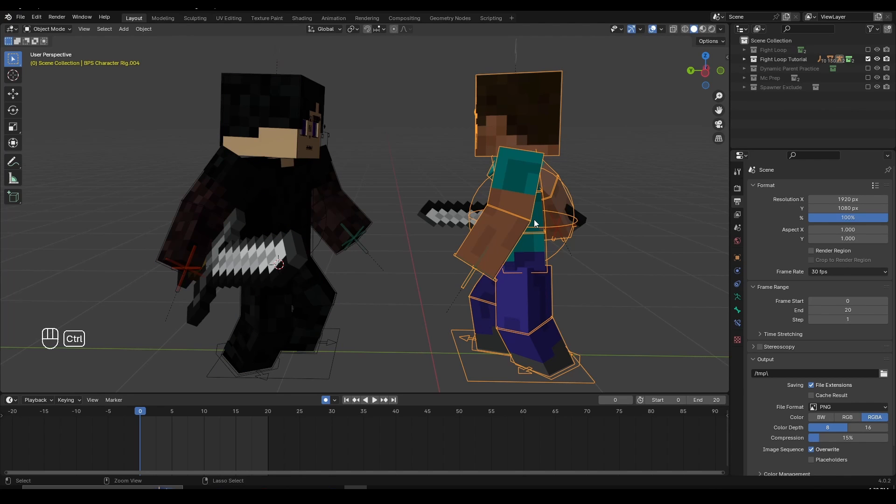
key(ctrl+Tab)
key(a)
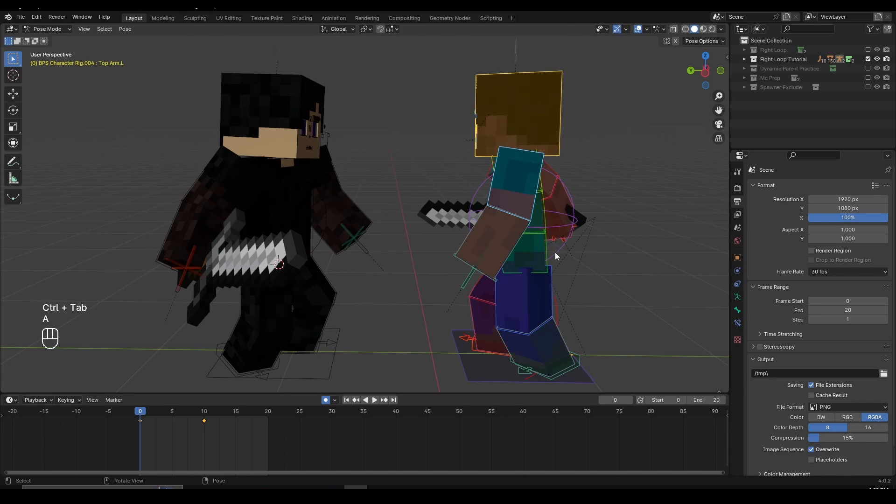
middle_drag(555, 253, 273, 285)
shift+click(260, 268)
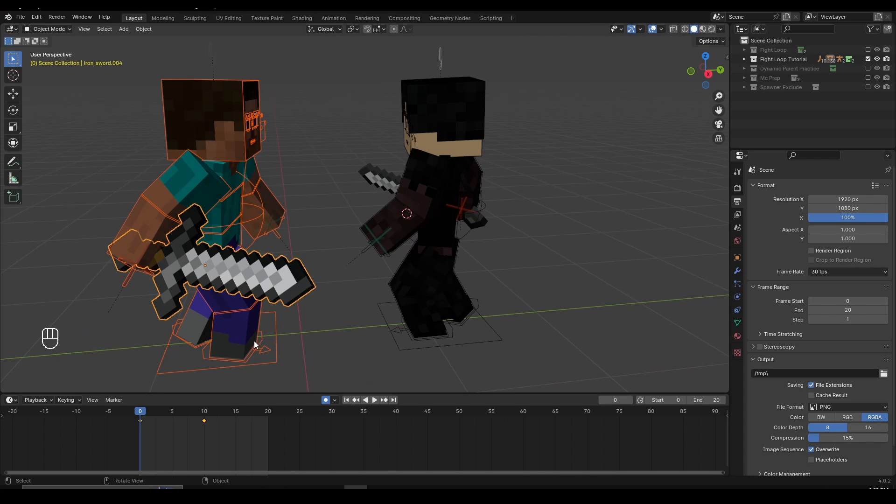
key(i)
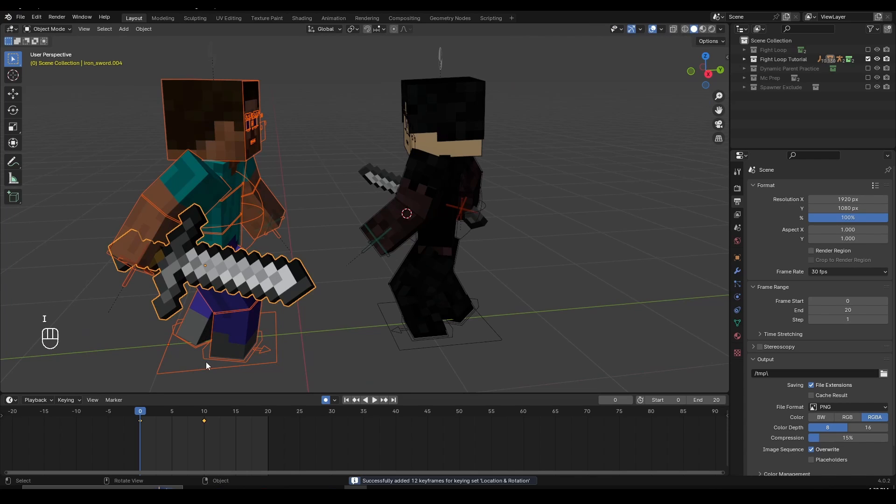
- Duplicate the frame 0 keyframes of the teal-shirted character and its sword to frame 20
click(141, 420)
key(space)
key(shift+d)
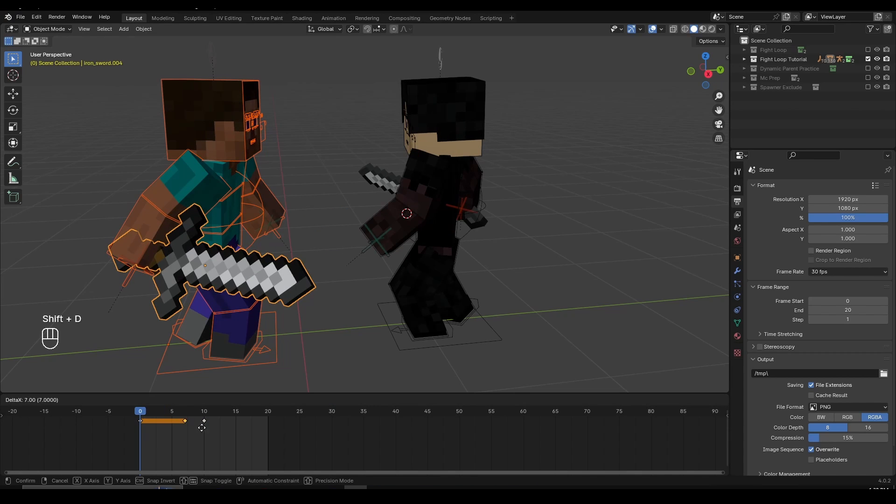
click(272, 432)
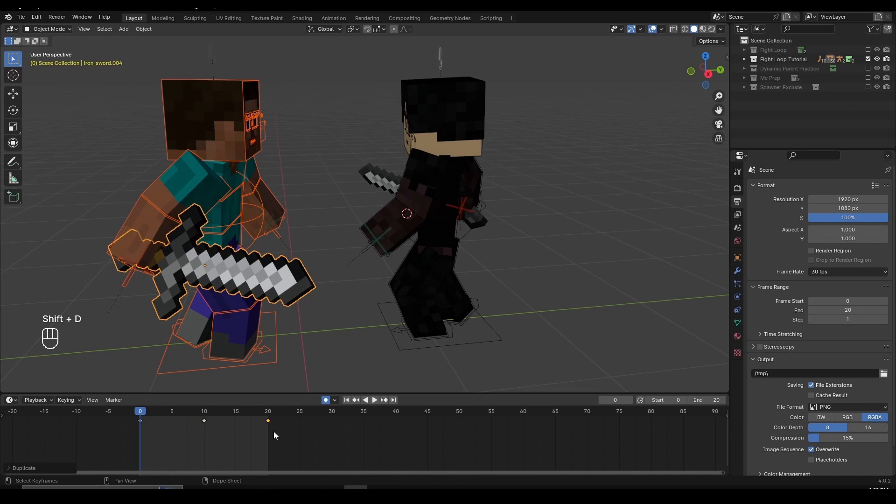
- Play the 20-frame loop with both characters from several angles to check the clash and the return
key(space)
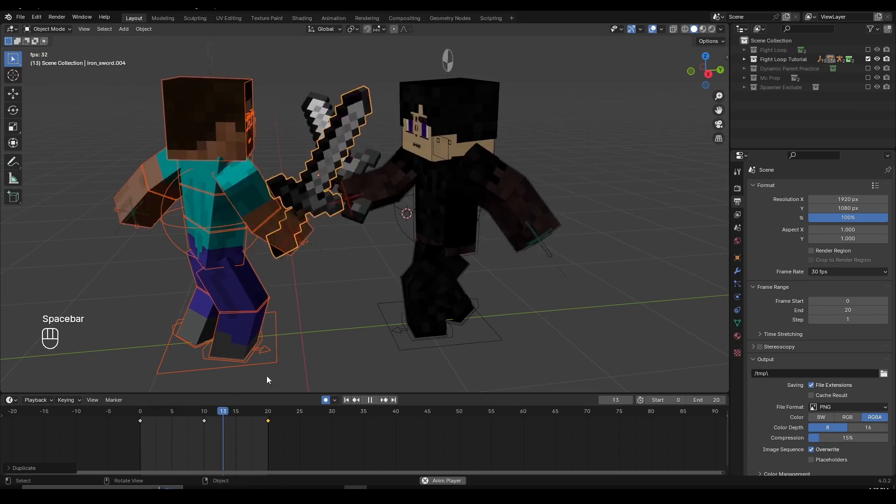
key(space)
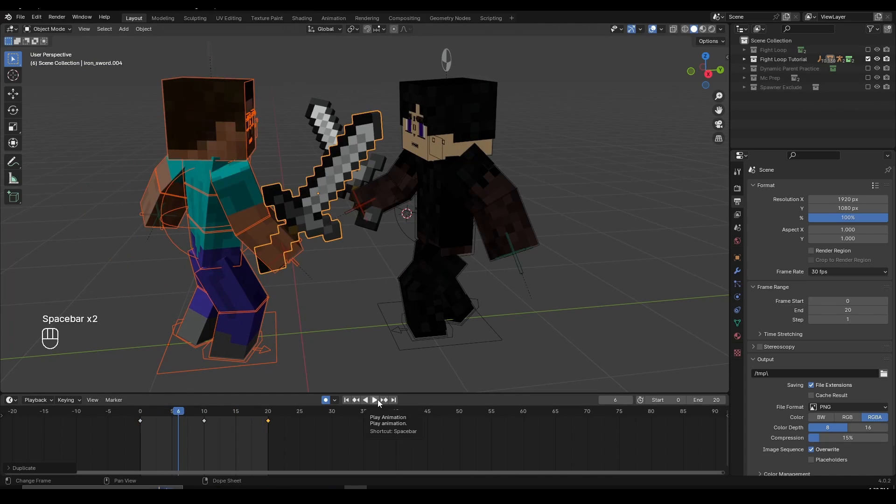
click(376, 401)
middle_drag(256, 273, 445, 281)
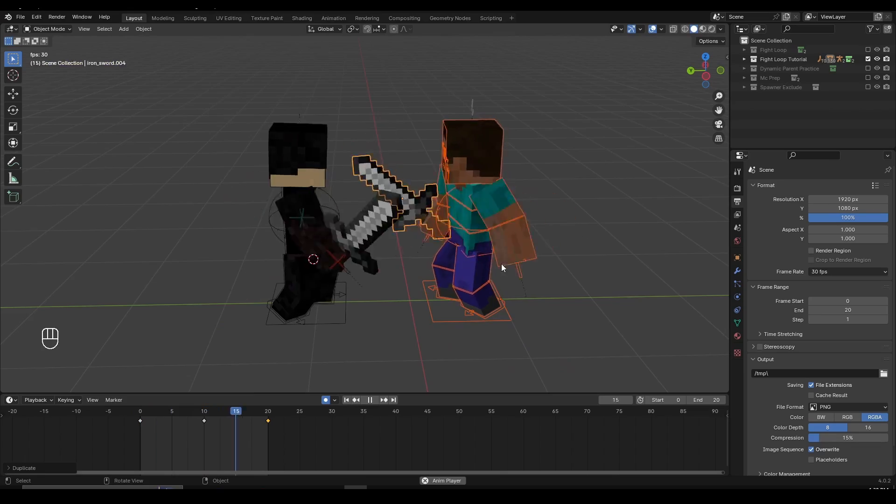
mouse_move(501, 264)
middle_down()
mouse_move(300, 268)
mouse_move(285, 251)
mouse_move(451, 250)
mouse_move(490, 261)
middle_up()
key(space)
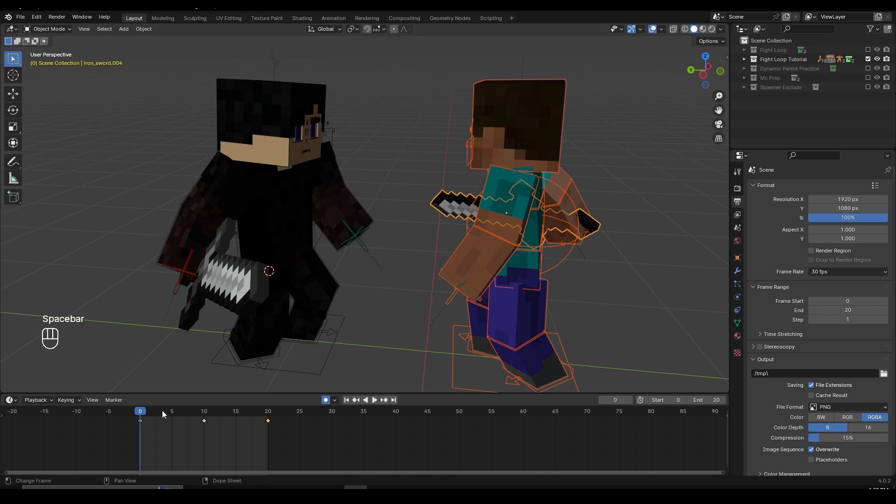
- Check the poses at frames 10 and 15, and put the black-clad character's rig into Pose Mode at frame 5
drag(152, 410, 210, 431)
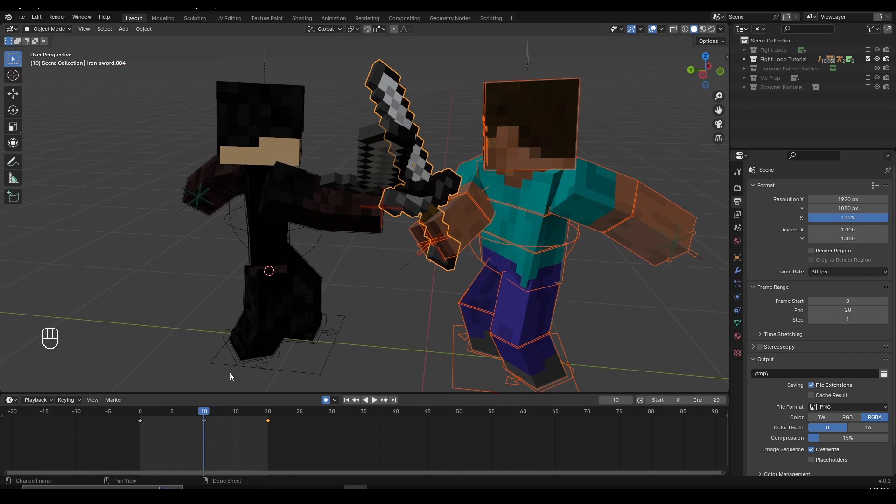
middle_drag(230, 373, 281, 282)
click(339, 282)
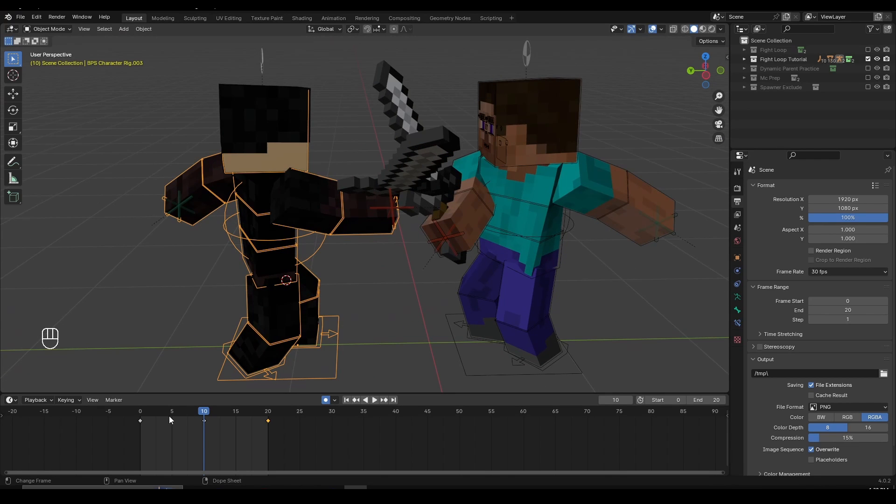
drag(170, 413, 233, 418)
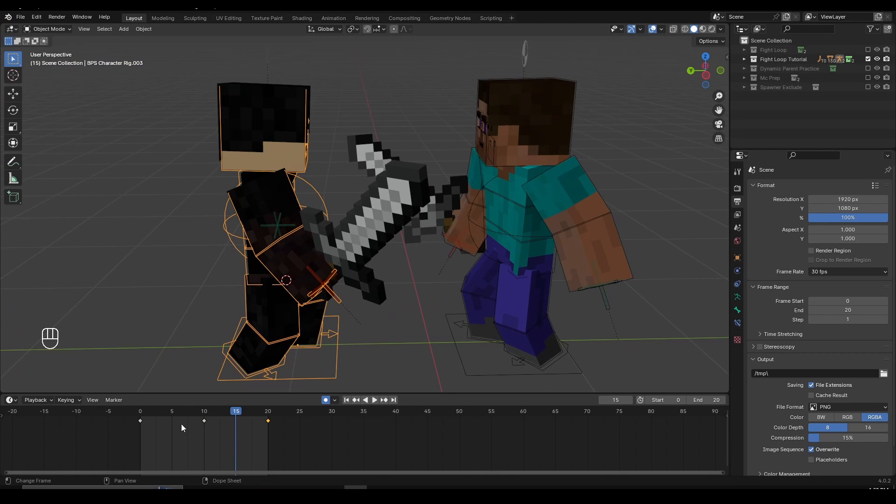
click(172, 414)
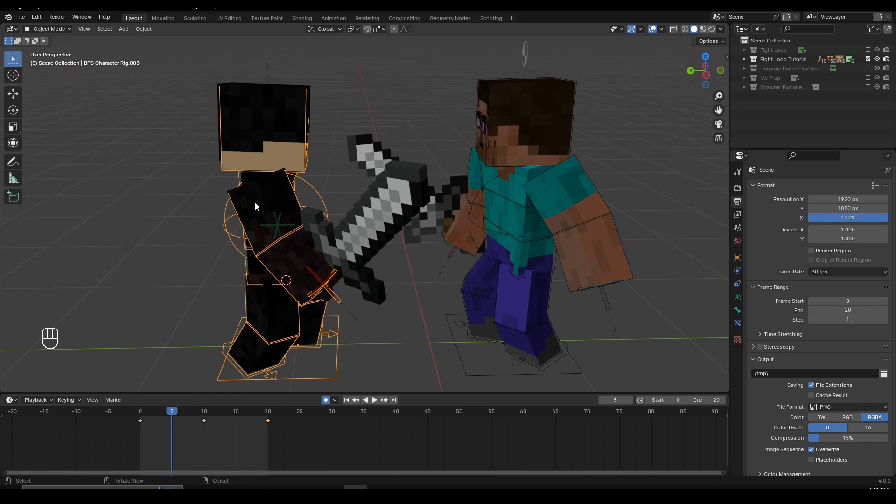
middle_drag(255, 203, 257, 240)
key(ctrl+Tab)
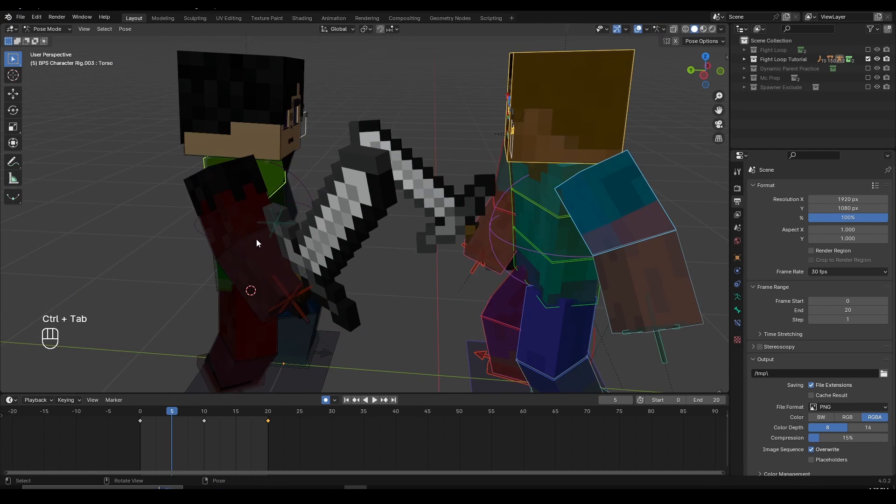
- Rotate the black-clad character's right upper arm at frame 5 so the sword swings out behind the body
click(245, 203)
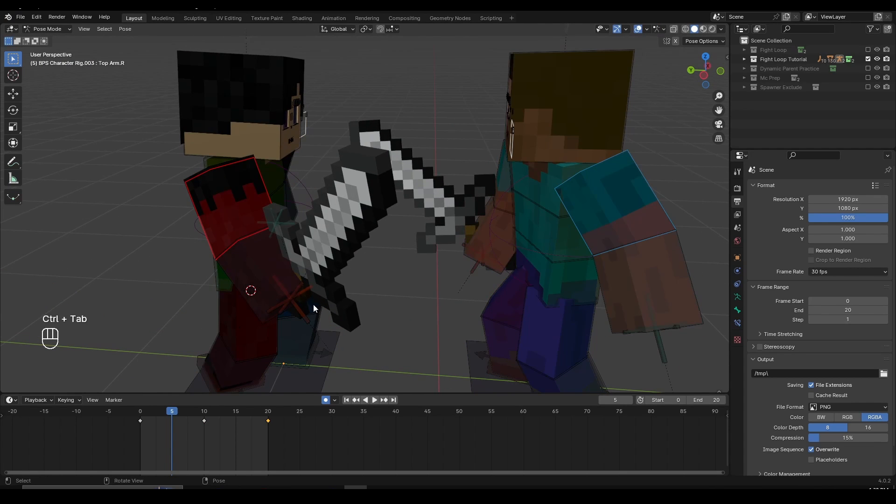
middle_drag(314, 307, 341, 287)
key(r)
click(401, 308)
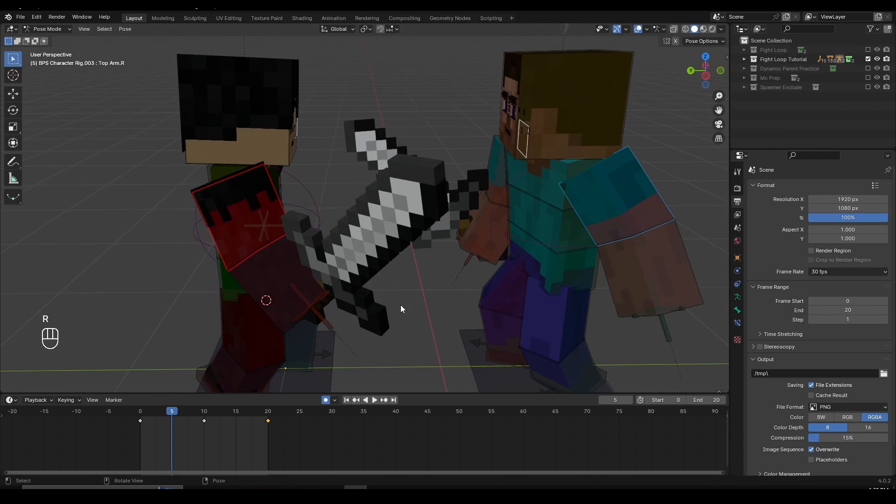
middle_drag(401, 308, 361, 297)
key(r)
key(r)
key(r)
key(r)
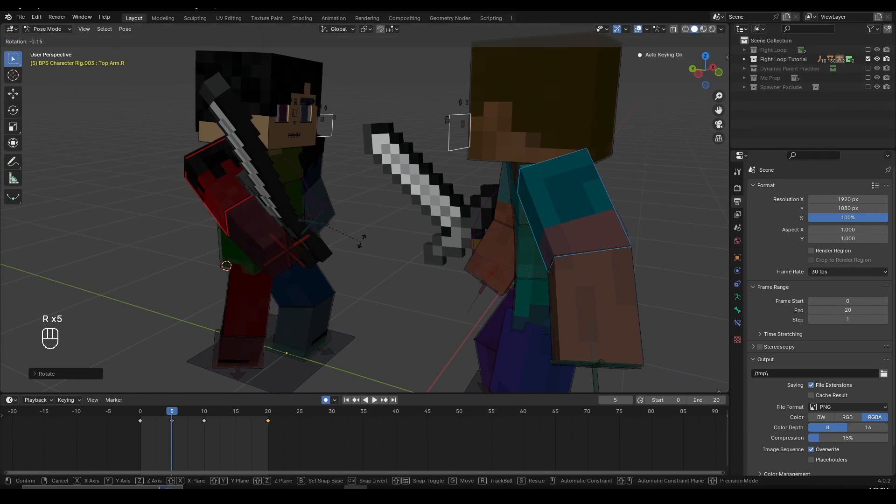
click(361, 241)
key(r)
key(r)
click(338, 238)
key(r)
click(339, 236)
key(r)
key(r)
click(350, 207)
middle_drag(344, 210, 310, 213)
key(g)
click(307, 216)
- Twist and lean the black-clad character's torso toward the sword arm for the frame 5 wind-up
click(313, 196)
click(316, 163)
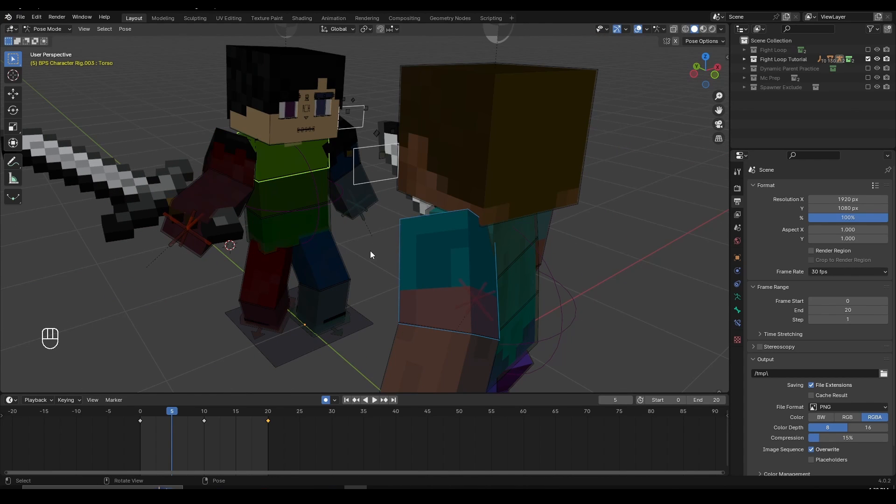
key(r)
click(389, 219)
key(r)
key(r)
click(400, 208)
key(r)
click(401, 202)
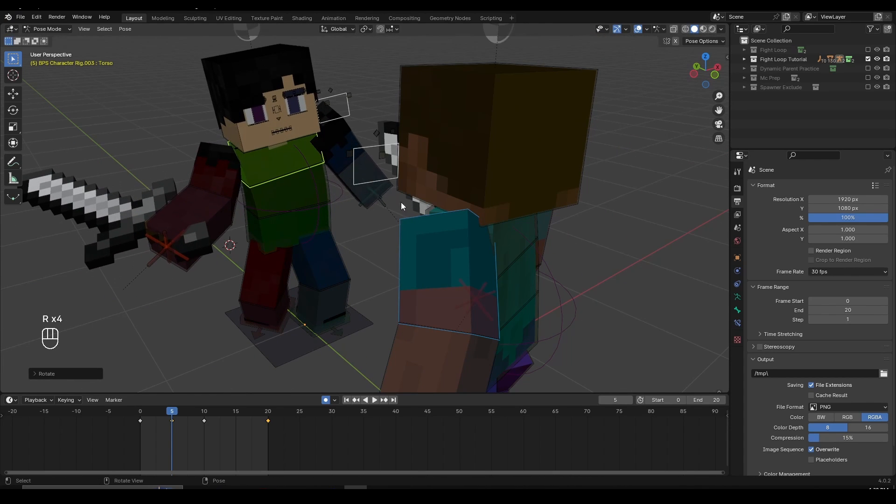
key(r)
click(410, 196)
key(r)
key(r)
click(428, 189)
middle_drag(427, 189, 313, 187)
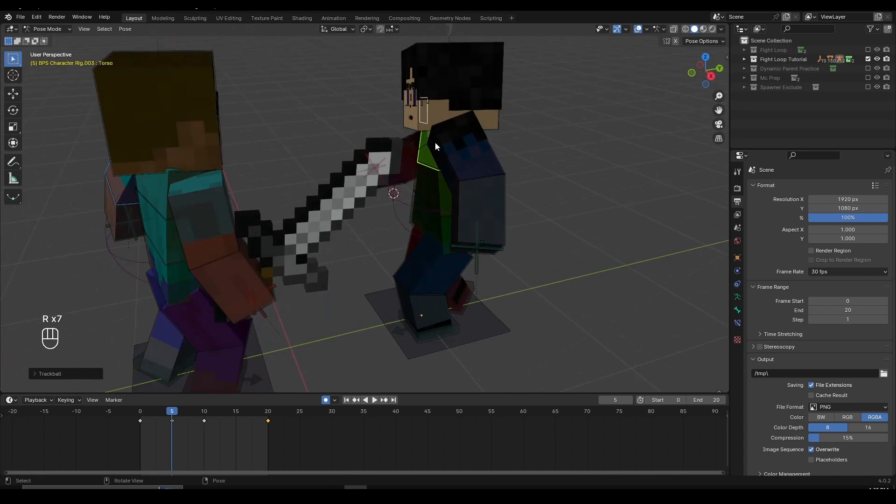
- Raise the black-clad character's left upper arm forward toward the opponent at frame 5
click(467, 193)
middle_drag(473, 196, 407, 199)
key(r)
click(462, 262)
key(r)
key(r)
click(474, 267)
key(r)
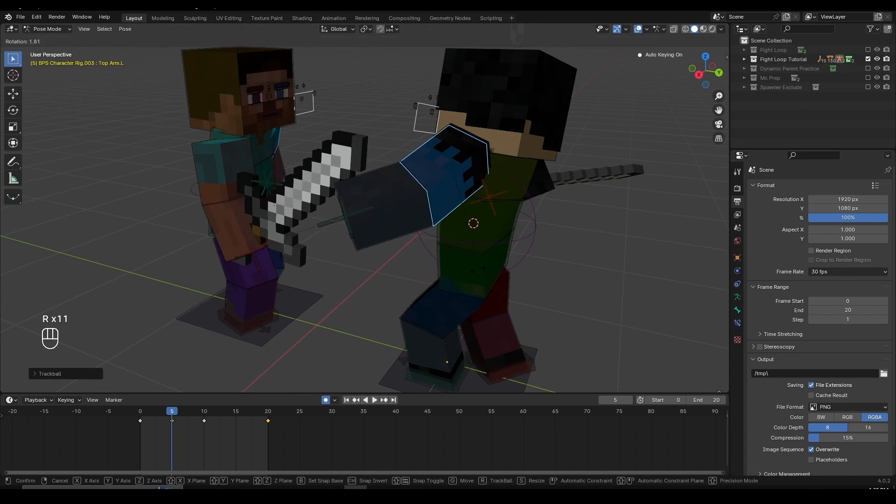
click(450, 249)
middle_drag(449, 247, 466, 254)
key(r)
click(462, 252)
- Rotate the black-clad character's left forearm slightly to refine the outstretched arm
click(404, 211)
key(r)
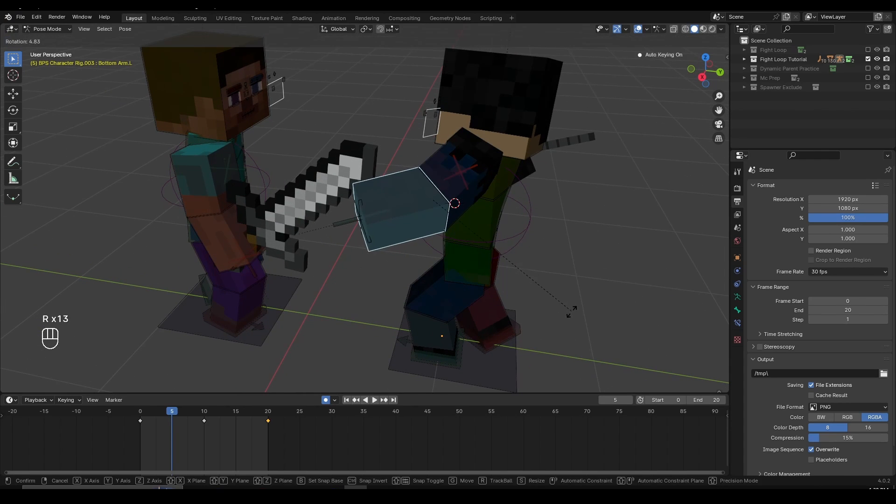
click(572, 312)
- Level the black-clad character's head at frame 5 and turn it to face the opponent
middle_drag(291, 284, 469, 256)
click(282, 58)
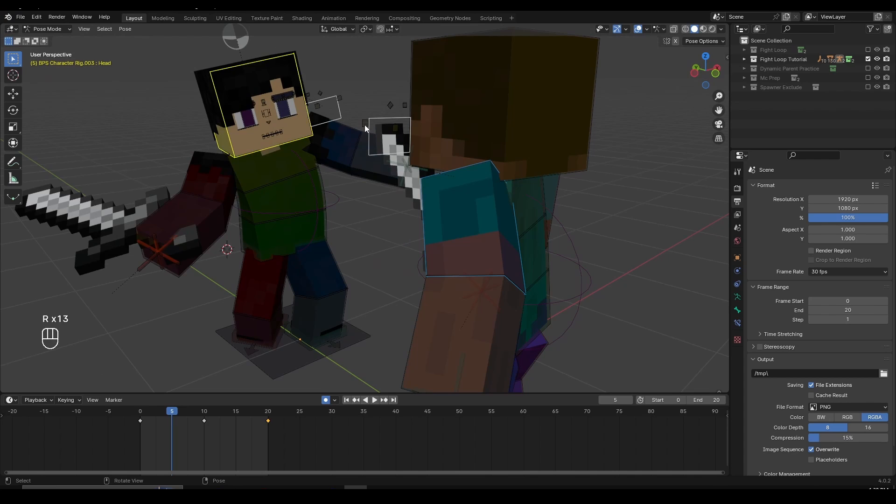
middle_drag(366, 127, 420, 119)
key(r)
click(446, 149)
key(r)
key(r)
click(457, 146)
key(r)
click(460, 161)
middle_drag(455, 163, 434, 170)
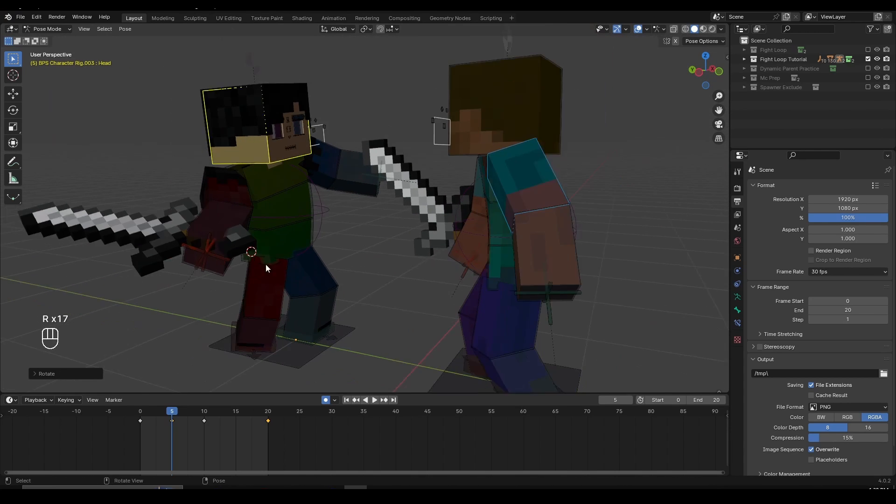
- Play and scrub the animation around frame 5 to examine the black-clad character's sword wind-up
scroll(265, 267, down, 2)
key(space)
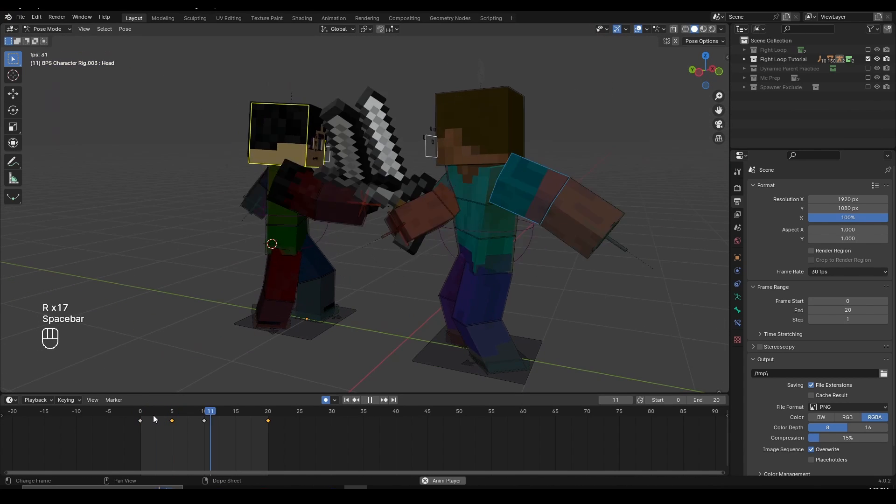
key(space)
drag(159, 417, 189, 418)
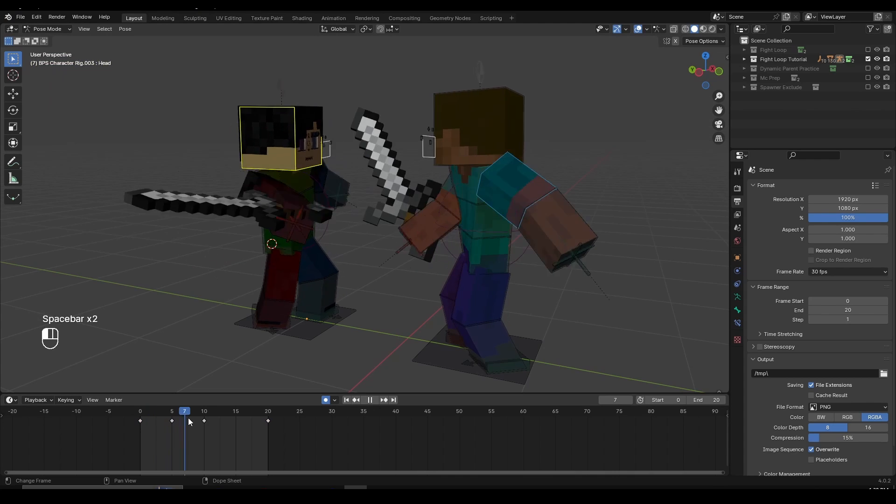
key(space)
middle_drag(289, 310, 322, 338)
key(space)
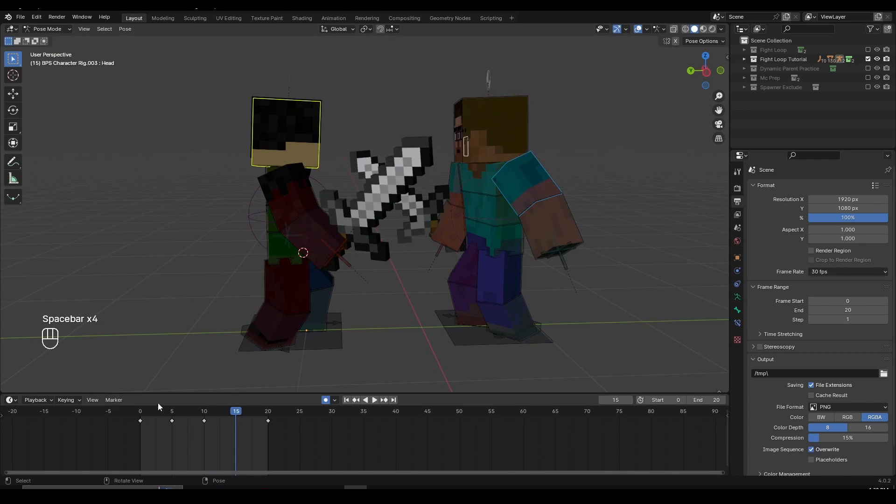
drag(154, 410, 177, 423)
middle_drag(226, 340, 219, 289)
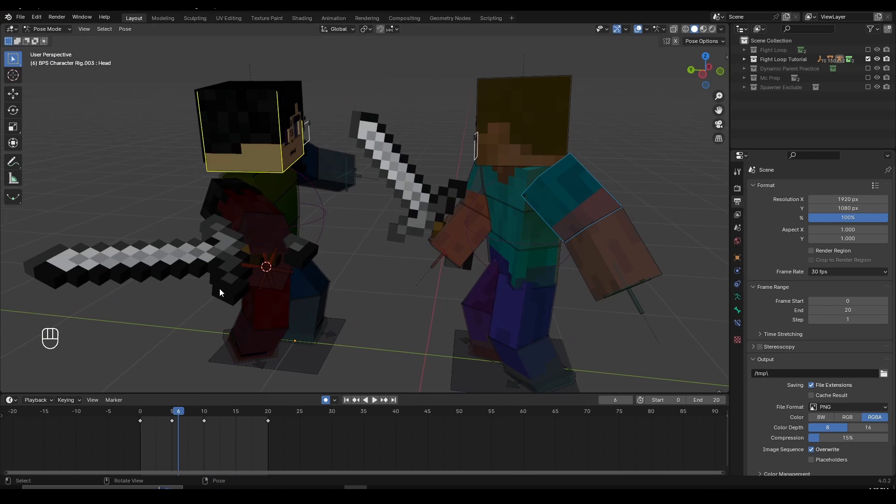
- Readjust the rotation of the black-clad character's right upper arm at frame 5
click(173, 417)
click(237, 188)
key(r)
key(r)
key(r)
key(r)
key(r)
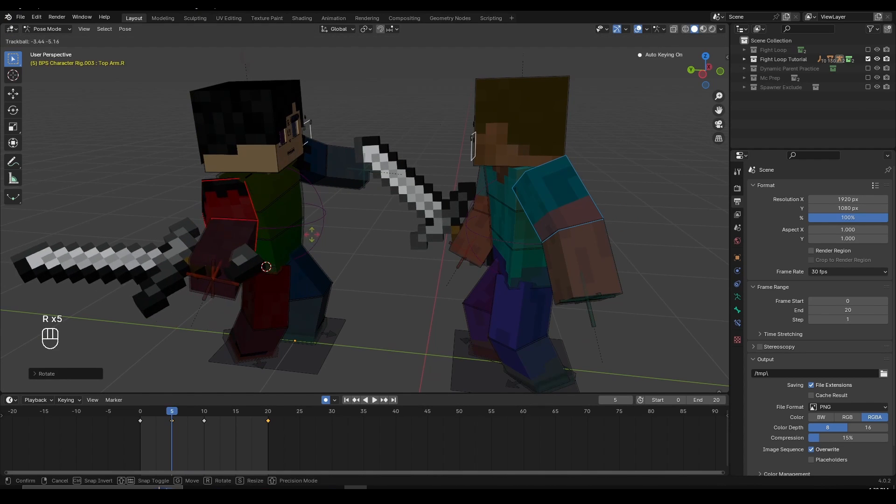
click(312, 234)
- Shift and rotate the black-clad character's pelvis at frame 5 to lean the body into the wind-up
click(289, 251)
middle_drag(289, 251, 393, 258)
key(r)
click(391, 259)
key(g)
key(r)
click(399, 252)
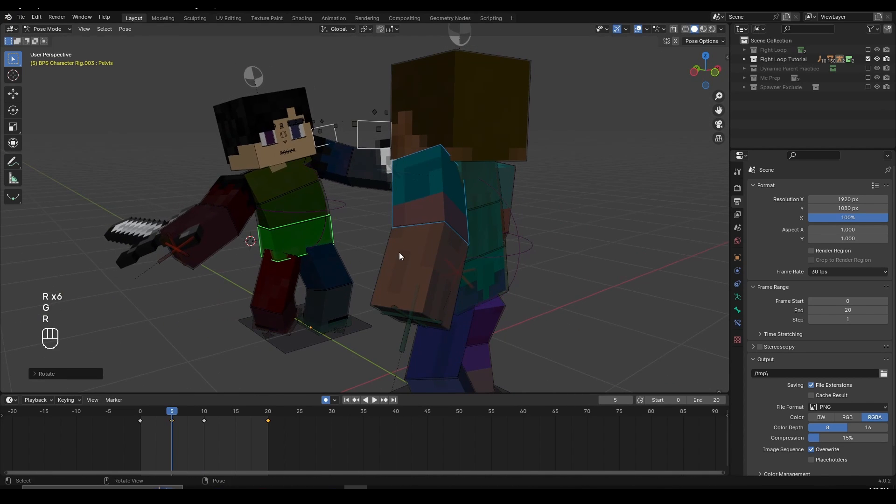
key(r)
key(r)
click(395, 254)
- Rotate the black-clad character's head at frame 5 to compensate for the body's lean and face the opponent
click(286, 104)
middle_drag(286, 104, 381, 148)
key(r)
key(r)
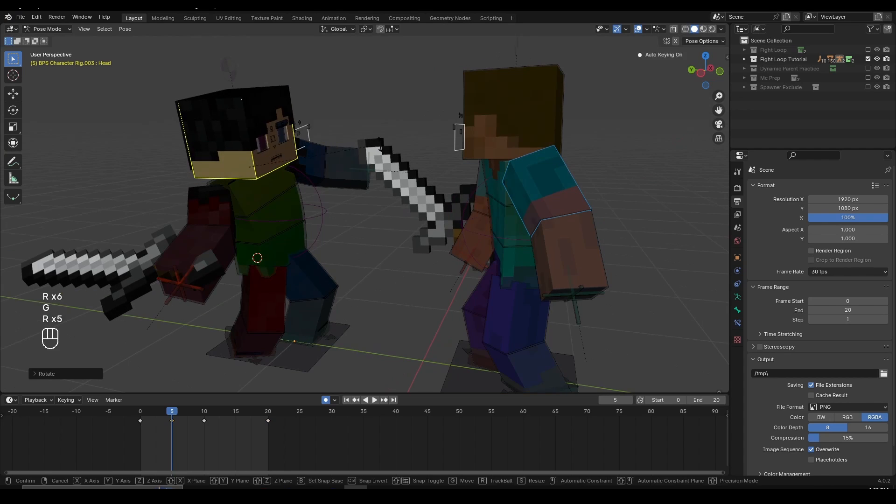
key(r)
click(280, 185)
- Raise the black-clad character's sword arm higher behind the body at frame 5, nudge its shoulder position, and play the swing
click(215, 212)
key(r)
key(r)
key(r)
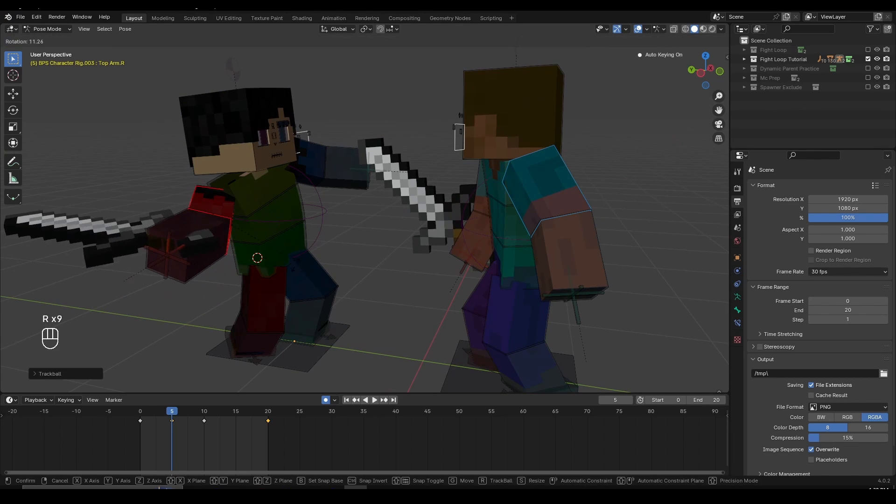
key(r)
key(r)
key(g)
key(g)
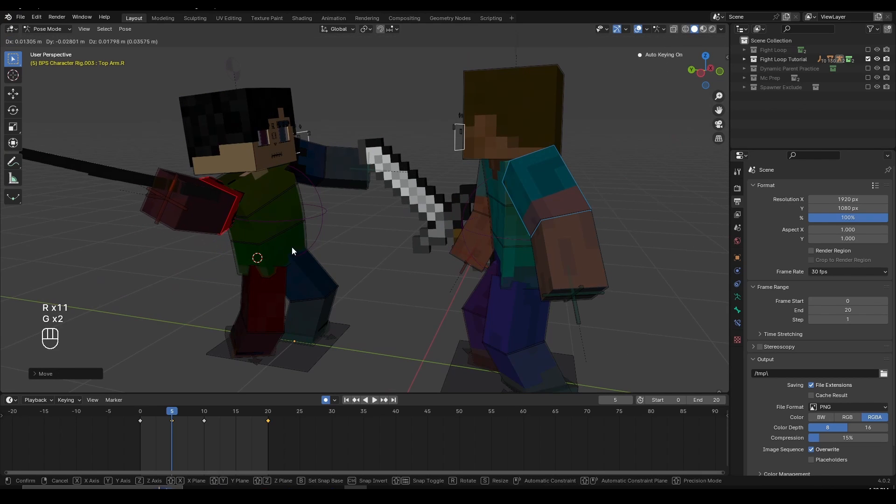
click(293, 248)
key(space)
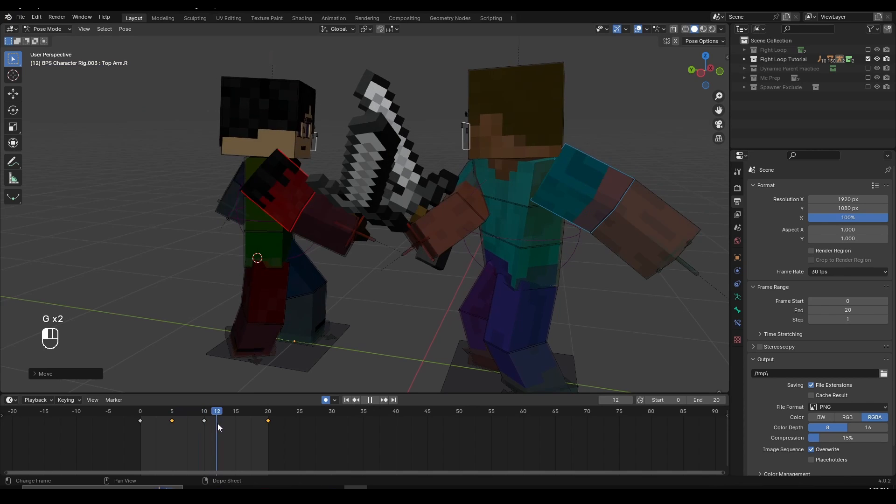
- Twist the black-clad character's pelvis about the Z axis at frame 10
drag(217, 424, 204, 421)
middle_drag(306, 236, 368, 290)
click(284, 258)
key(r)
key(z)
click(495, 248)
- Fine-tune the black-clad character's pelvis tilt at frame 10 so the body leans into the sword clash
middle_drag(495, 248, 561, 236)
key(r)
click(478, 188)
key(r)
key(r)
click(490, 202)
key(r)
click(561, 237)
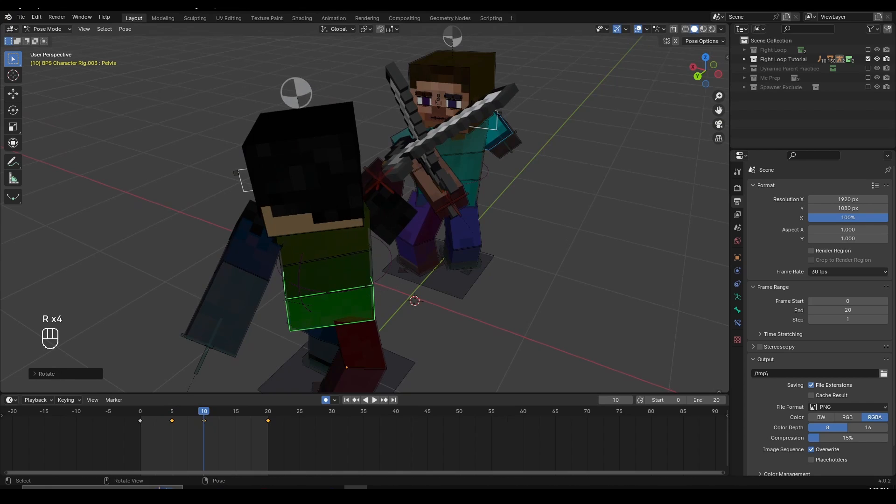
key(r)
key(r)
key(r)
click(394, 242)
- Rotate the black-clad character's torso at frame 10 to follow through with the sword swing
click(351, 240)
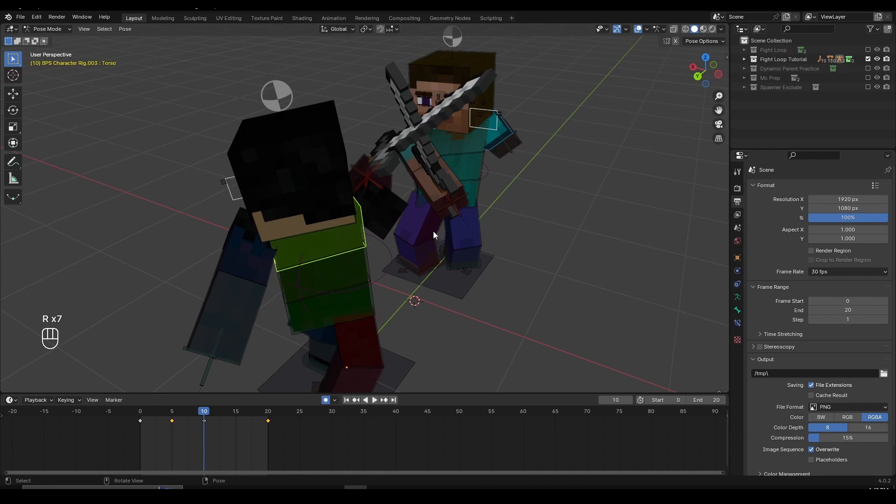
key(r)
key(r)
click(491, 218)
key(r)
click(535, 184)
- Turn the black-clad character's head about the Z axis at frame 10 and level it toward the opponent
click(320, 151)
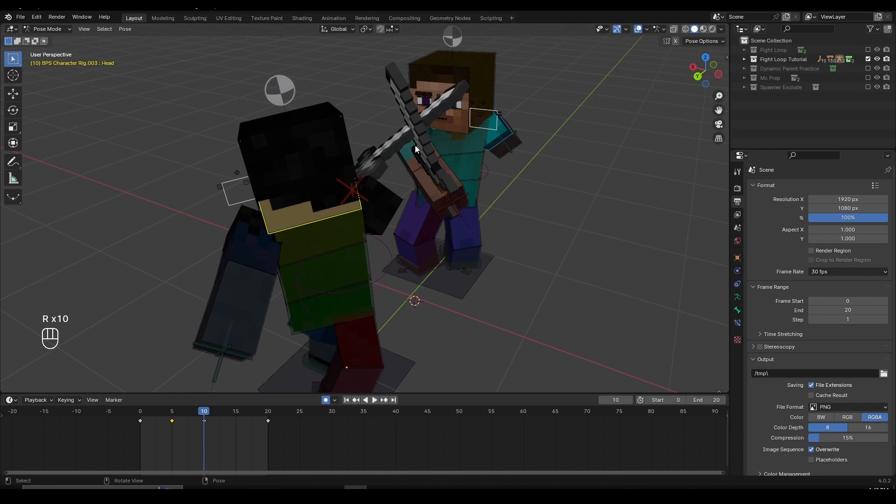
key(r)
key(z)
key(r)
click(453, 298)
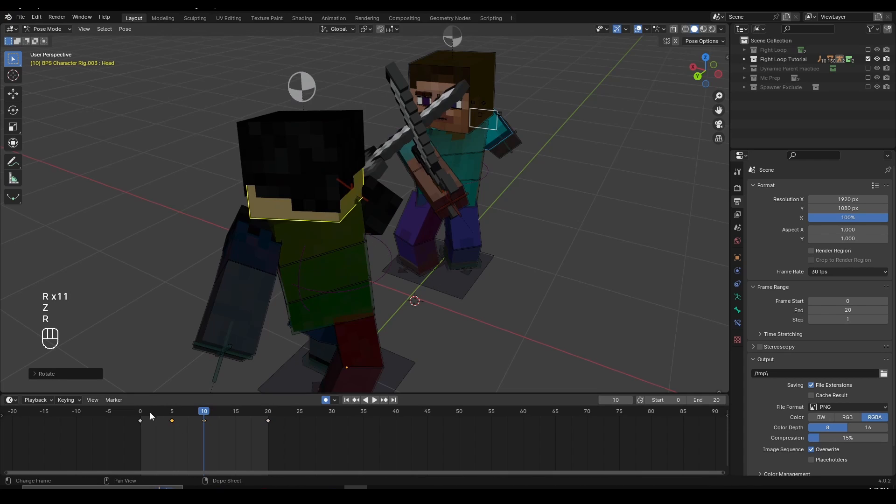
- Play the fight loop from frame 0 and check the black-clad character's swing from the side
mouse_move(150, 413)
mouse_down()
mouse_move(229, 432)
mouse_move(140, 420)
mouse_up()
scroll(348, 268, down, 1)
middle_drag(348, 268, 284, 246)
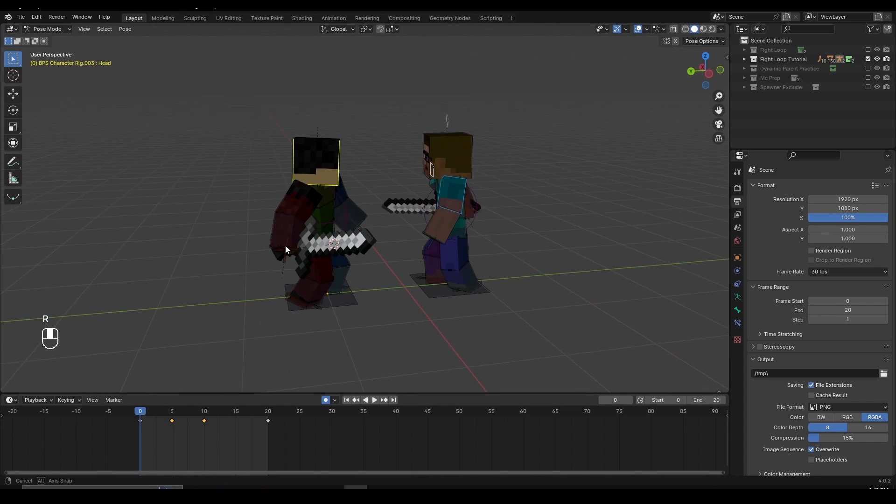
key(space)
scroll(306, 343, up, 3)
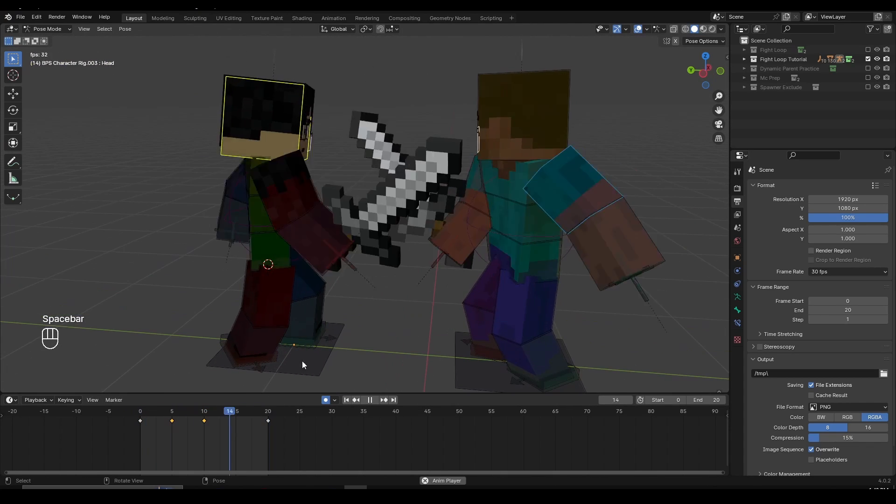
key(space)
key(space)
key(space)
key(space)
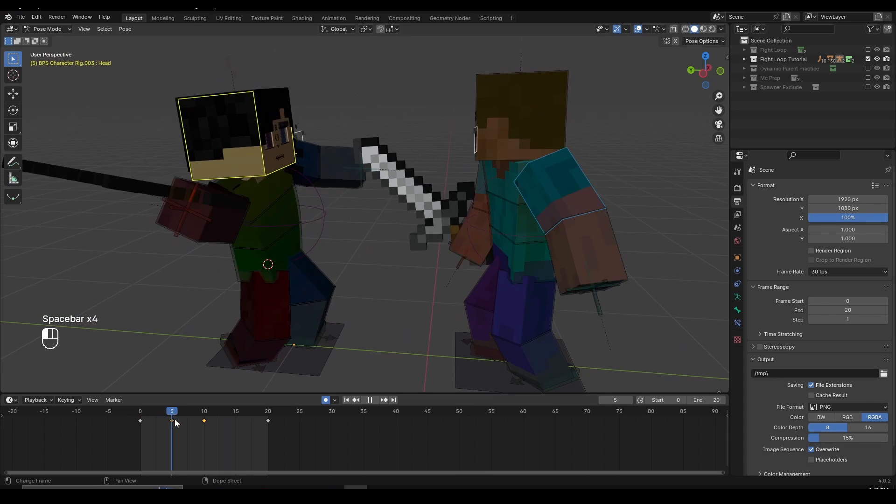
key(space)
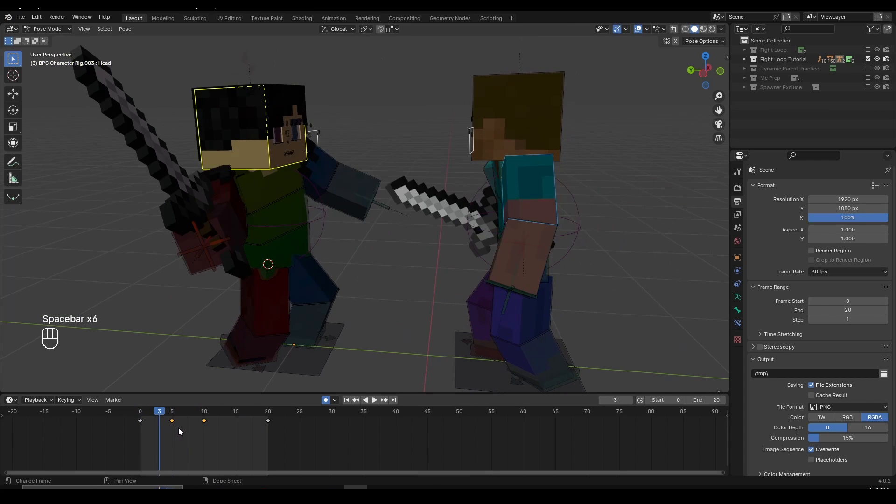
- Rotate the black-clad character's left upper arm at frame 0
middle_drag(173, 382, 346, 180)
click(346, 181)
middle_drag(489, 252, 325, 238)
scroll(326, 237, up, 1)
key(r)
click(560, 252)
key(r)
key(r)
key(r)
click(567, 228)
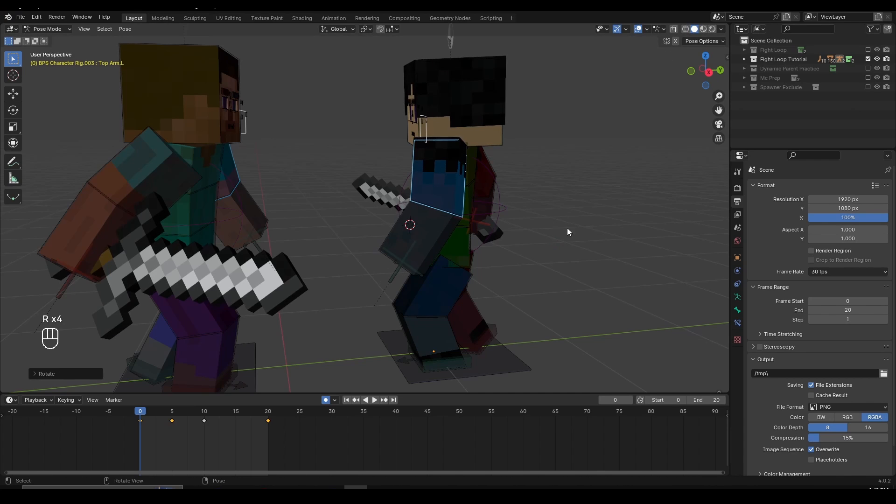
- Bend the black-clad character's left forearm at frame 0
click(446, 233)
key(r)
click(467, 185)
- Readjust the black-clad character's left upper arm rotation at frame 0 and play the loop
click(458, 183)
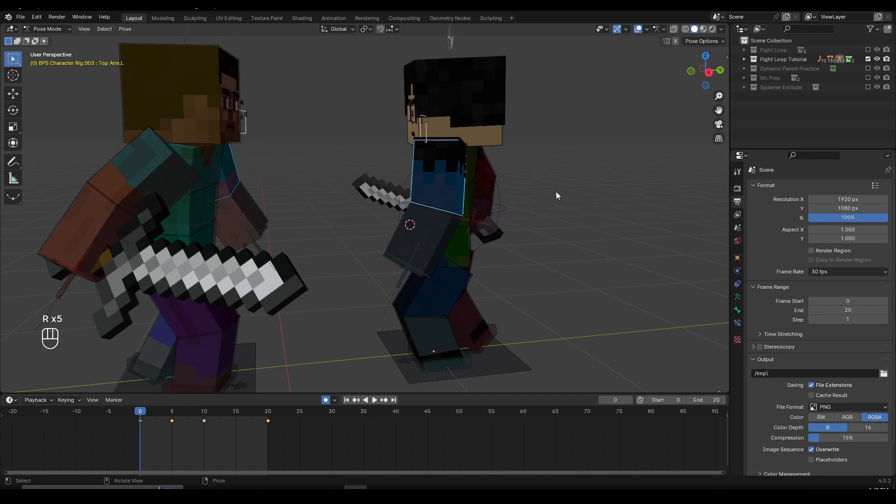
key(r)
click(557, 189)
key(r)
key(r)
click(556, 196)
key(r)
click(534, 258)
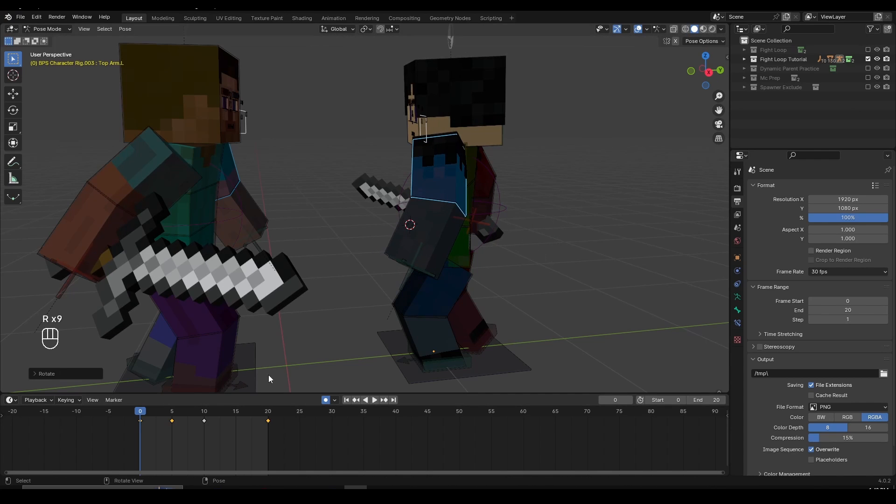
key(space)
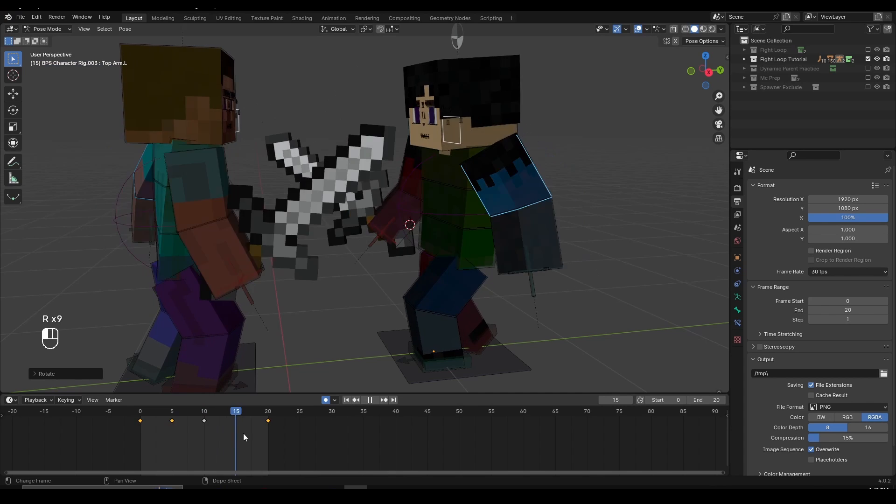
- Rotate the black-clad character's right upper arm at frame 15 to carry the sword across the body
drag(179, 433, 233, 416)
key(space)
click(412, 185)
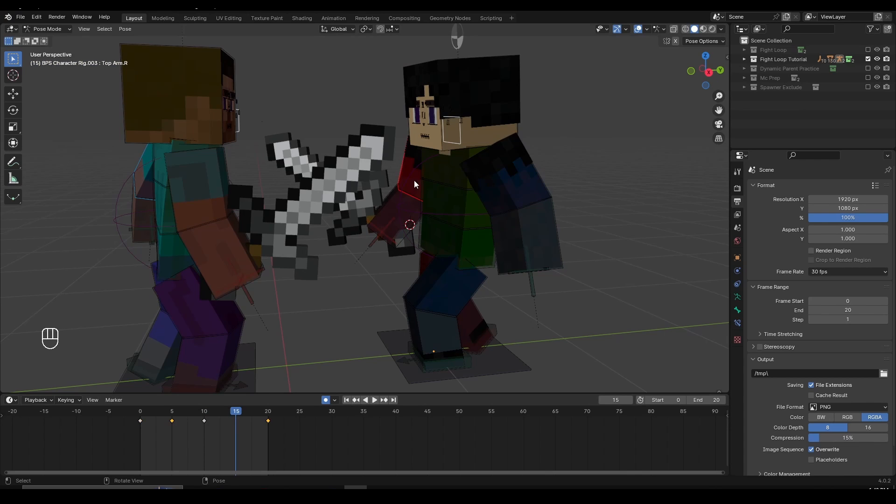
key(r)
key(r)
click(478, 254)
middle_drag(397, 254, 421, 273)
key(r)
key(r)
key(r)
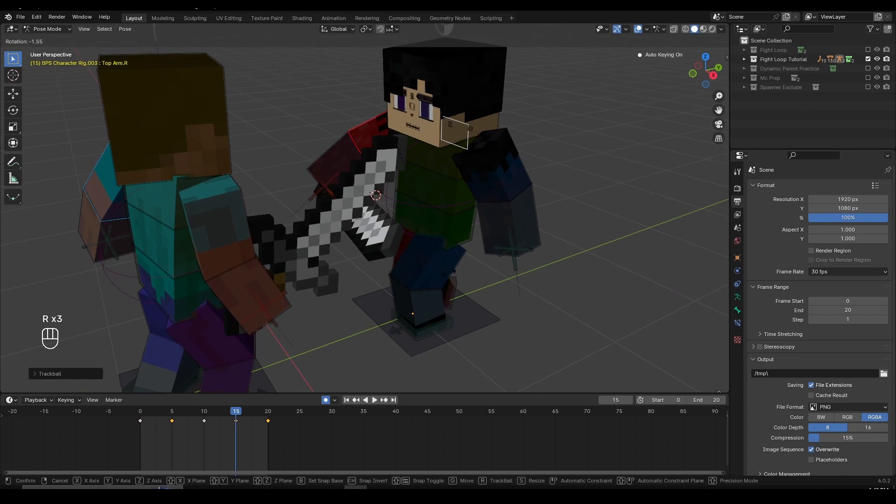
key(r)
key(r)
click(473, 261)
- Refine the right upper arm's rotation at frame 15 from the sword-arm side of the black-clad character
middle_drag(472, 261, 346, 251)
scroll(345, 250, up, 2)
key(r)
key(r)
key(r)
click(295, 284)
- Move the black-clad character's pelvis at frame 15
shift+middle_drag(295, 283, 357, 261)
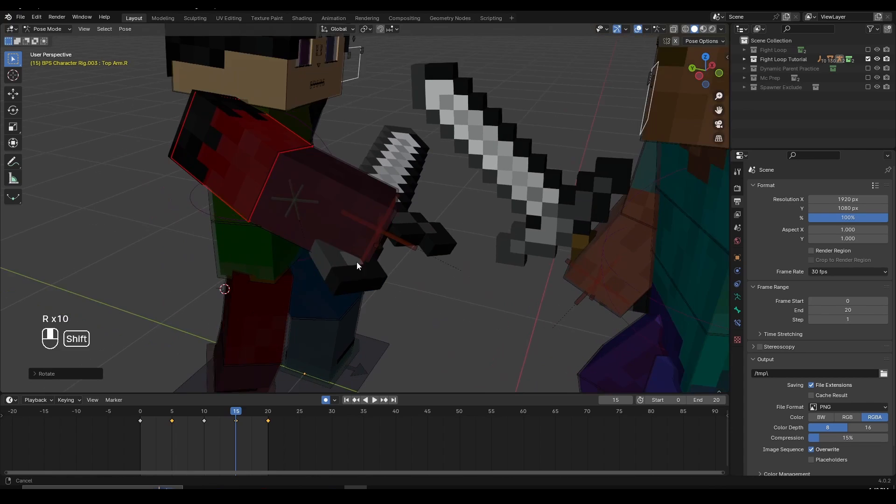
middle_drag(268, 269, 287, 261)
click(288, 267)
key(g)
key(g)
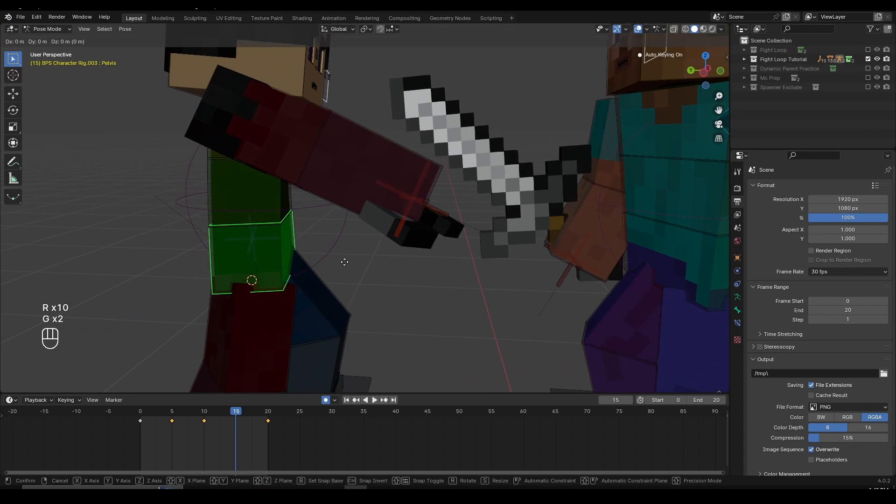
click(344, 262)
- Rotate the black-clad character's hip bone at frame 15
middle_drag(344, 261, 438, 261)
click(301, 193)
key(r)
key(r)
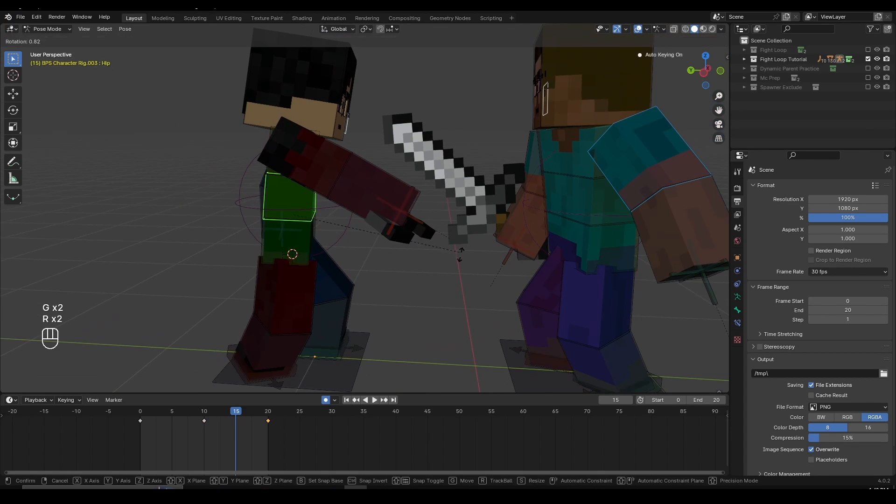
click(365, 217)
- Rotate the black-clad character's torso forward at frame 15
middle_drag(365, 218, 357, 241)
scroll(373, 211, up, 2)
click(339, 139)
scroll(329, 172, down, 5)
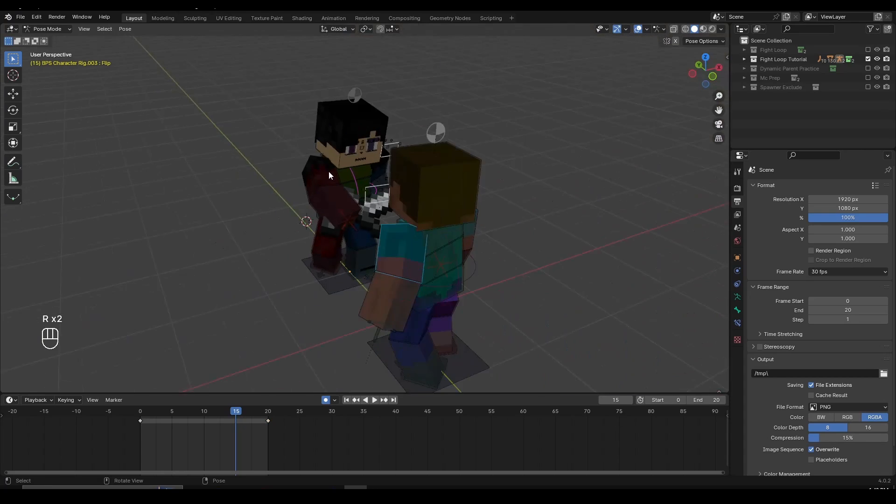
scroll(337, 178, up, 3)
click(345, 155)
middle_drag(359, 217, 433, 202)
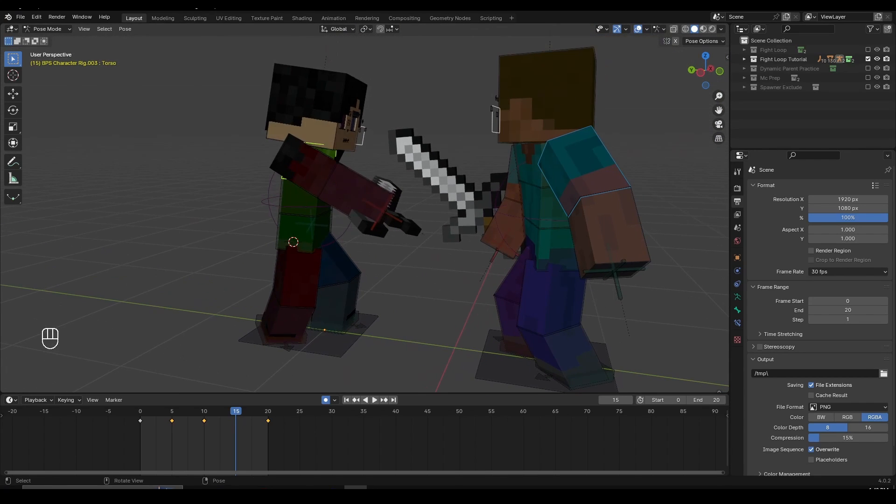
key(r)
click(415, 220)
- Rotate the black-clad character's head at frame 15 to counter the body's forward lean
click(362, 107)
middle_drag(396, 118, 405, 125)
key(r)
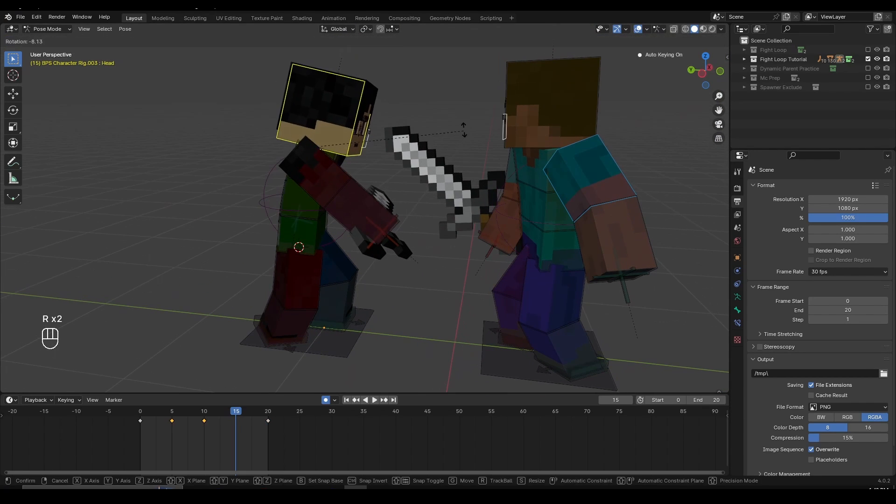
click(464, 128)
key(r)
key(r)
click(464, 123)
key(r)
click(464, 122)
- Readjust the black-clad character's right upper arm at frame 15 to suit the leaning torso
click(337, 184)
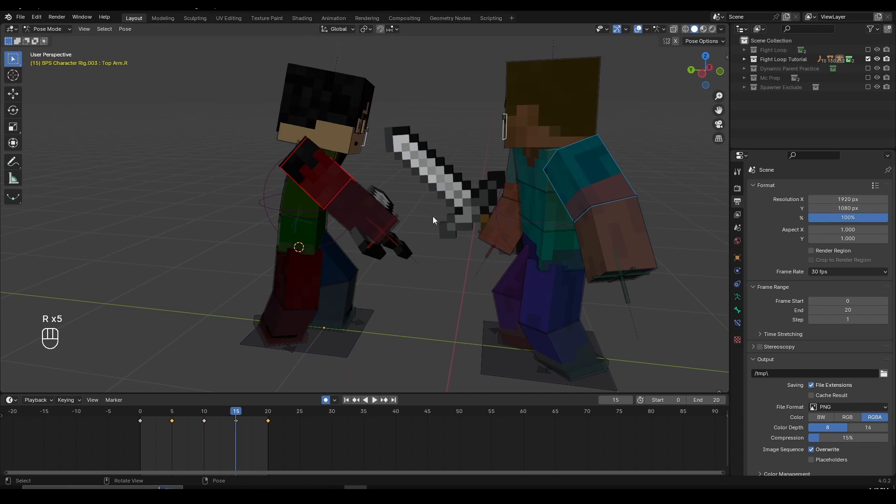
middle_drag(433, 217, 432, 287)
key(r)
click(400, 255)
key(r)
key(r)
click(393, 242)
- Rotate the black-clad character's right forearm at frame 15 to finish the sword's follow-through
click(308, 197)
key(r)
click(441, 233)
key(r)
click(442, 233)
- Play the fight loop from frame 0 and inspect the black-clad character's left upper arm around frame 20
middle_drag(469, 237, 439, 200)
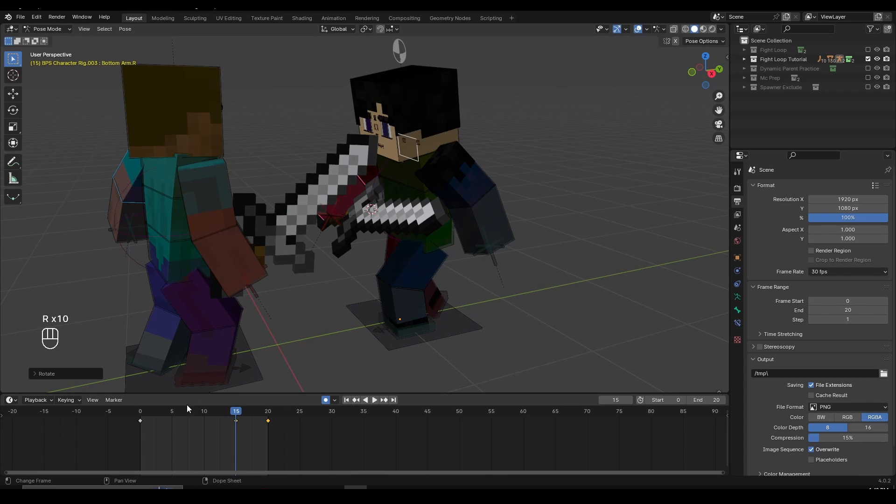
drag(187, 408, 140, 412)
key(space)
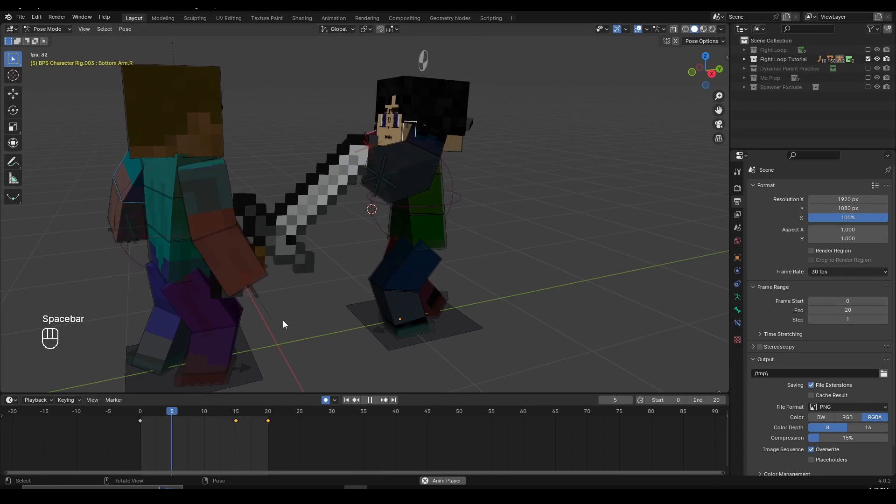
middle_drag(283, 320, 276, 290)
key(space)
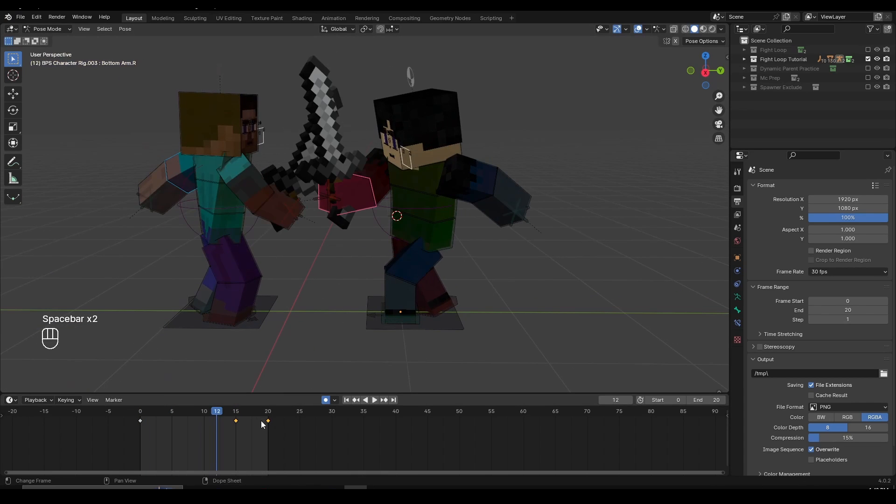
mouse_move(262, 421)
mouse_down()
mouse_move(280, 416)
mouse_move(268, 415)
mouse_up()
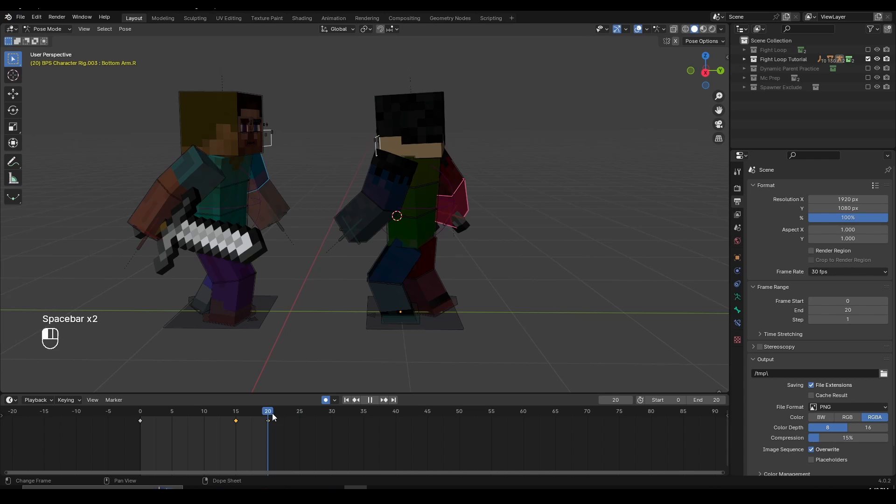
click(383, 182)
scroll(388, 208, up, 2)
key(space)
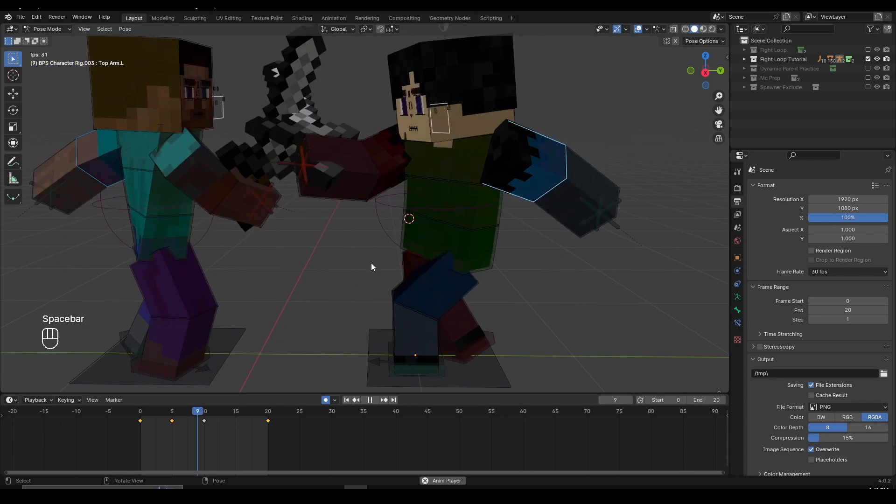
key(space)
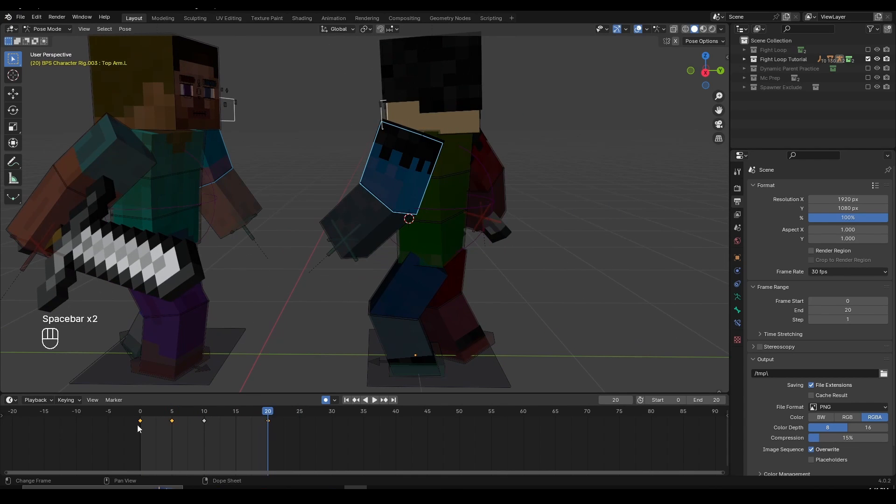
- Compare the black-clad character's left upper arm pose between frames 0 and 20
click(140, 414)
click(263, 415)
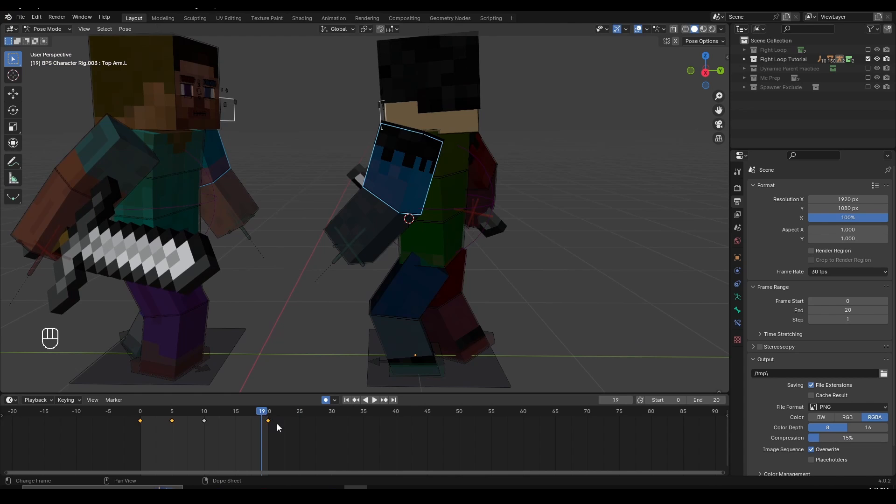
middle_drag(318, 233, 337, 247)
click(123, 414)
middle_drag(282, 275, 257, 280)
scroll(261, 338, up, 3)
click(155, 429)
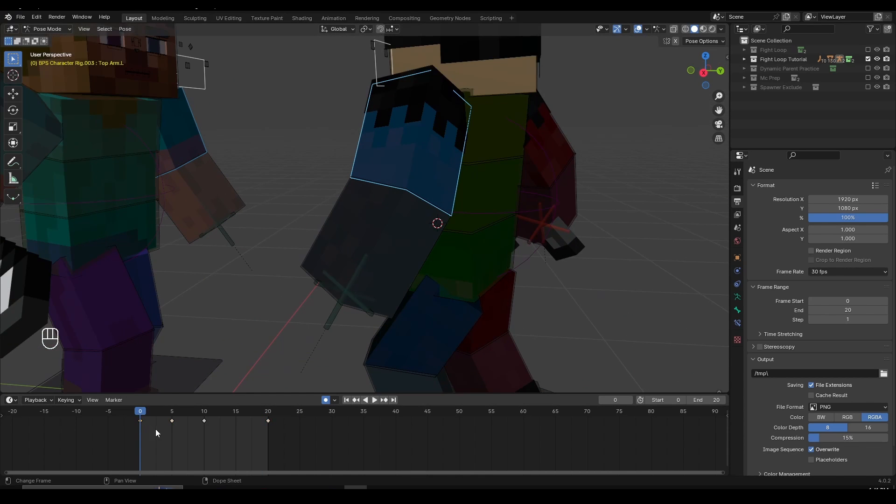
- Duplicate the black-clad character's torso keyframe from frame 0 onto frame 20
click(427, 149)
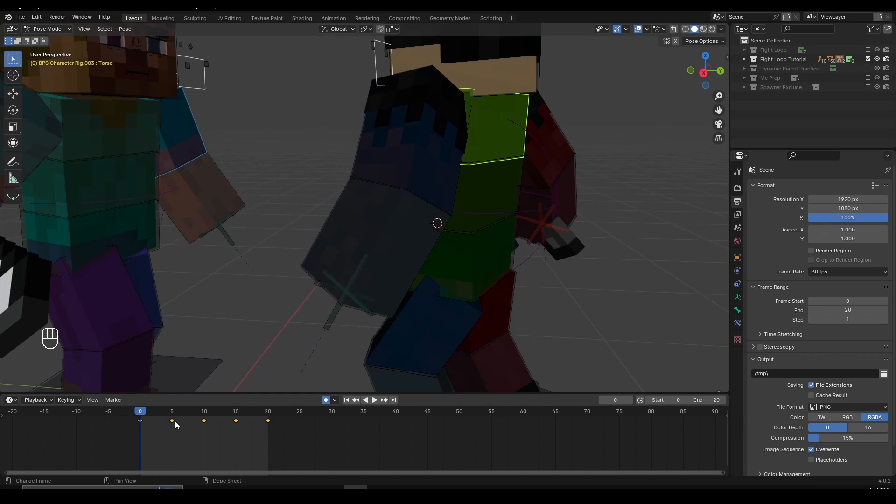
click(139, 423)
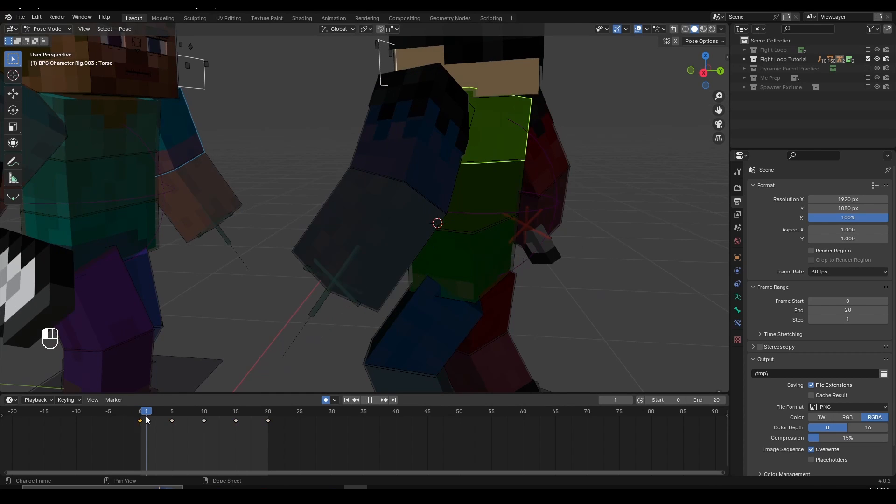
key(shift+d)
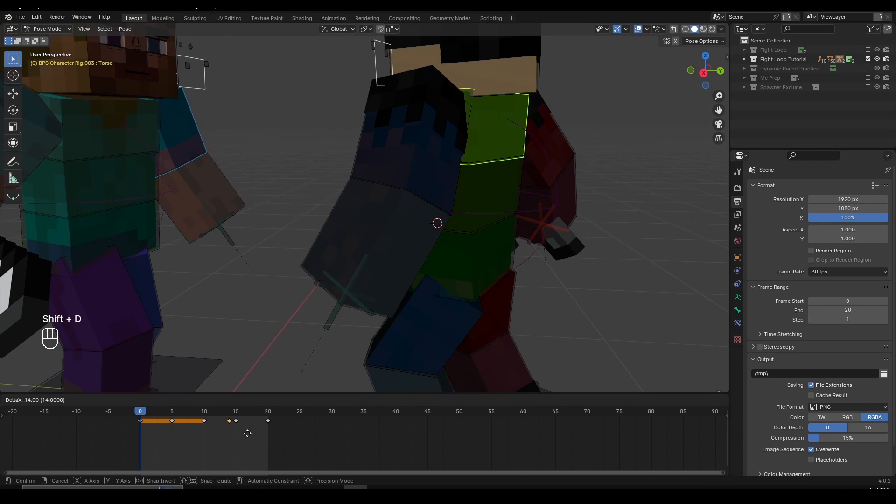
click(273, 425)
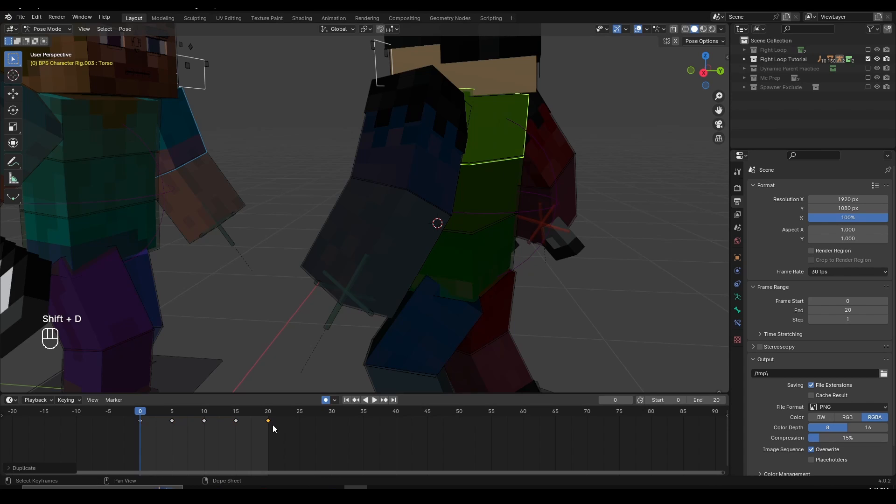
- Undo the torso keyframe duplication and return to the left upper arm bone
key(ctrl+z)
key(ctrl+z)
key(ctrl+z)
key(ctrl+z)
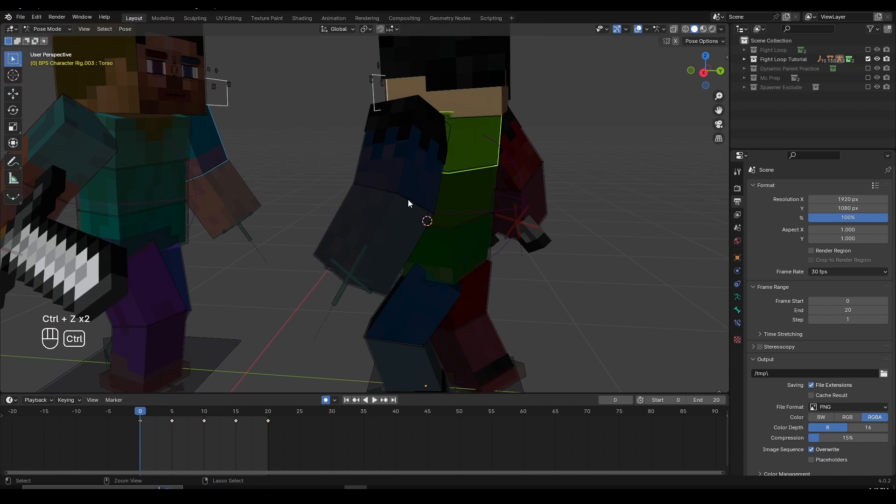
middle_drag(414, 197, 420, 199)
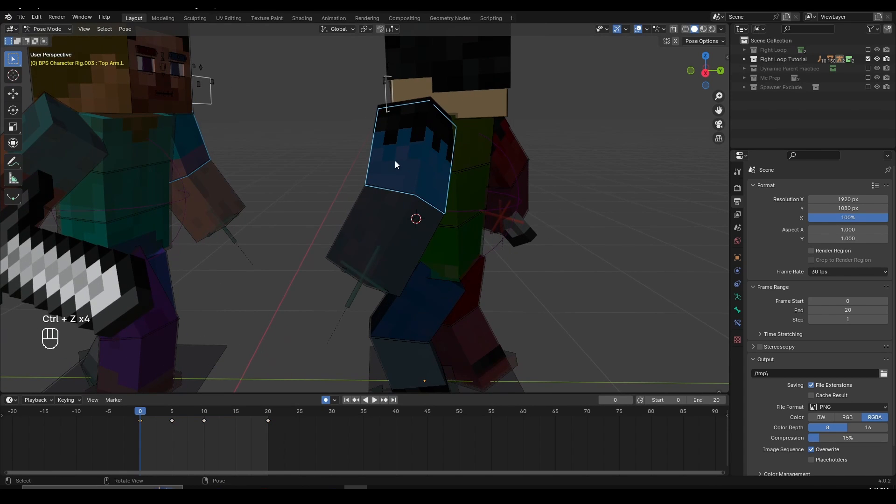
- Duplicate the black-clad character's left upper arm keyframe from frame 0 onto frame 20 and compare both frames
click(141, 421)
key(shift+d)
click(269, 424)
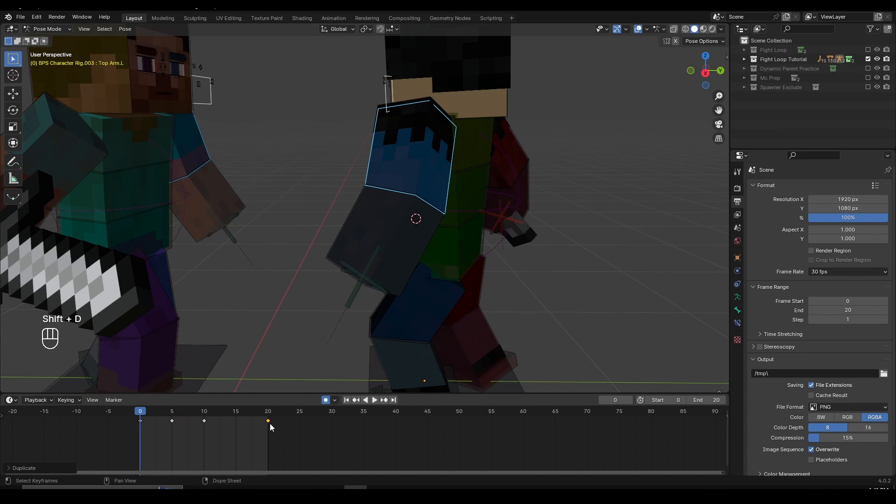
key(space)
key(space)
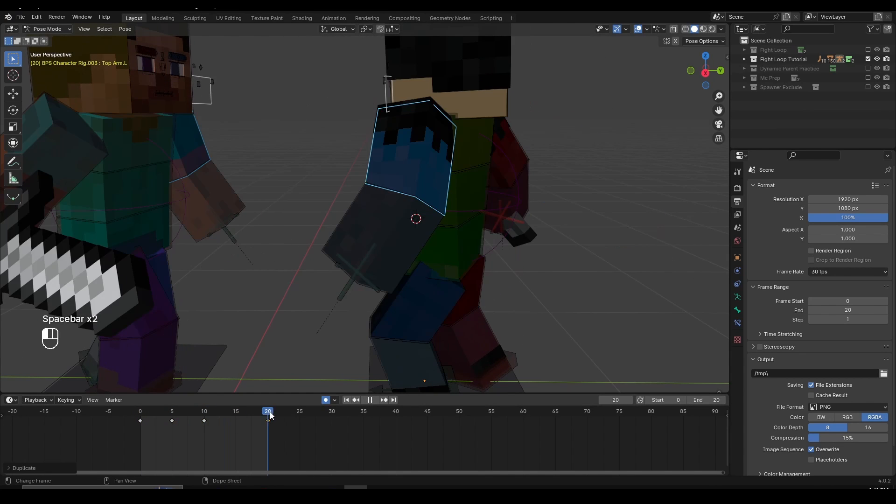
click(141, 415)
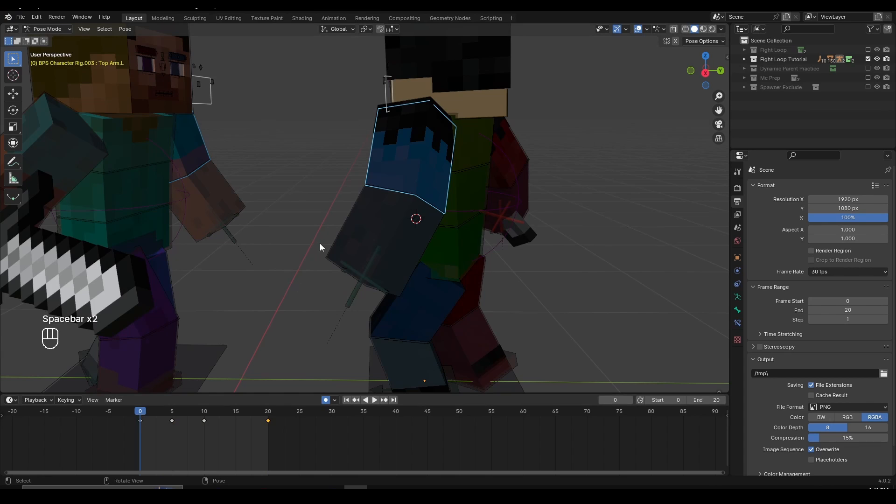
click(365, 230)
key(r)
right_click(394, 197)
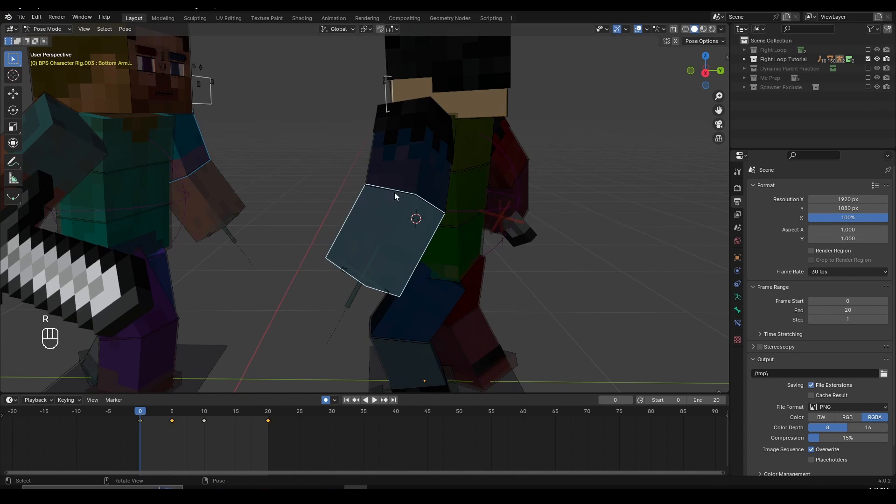
click(394, 189)
key(r)
right_click(387, 222)
- Duplicate the black-clad character's left lower arm keyframe from frame 0 onto frame 20
click(388, 223)
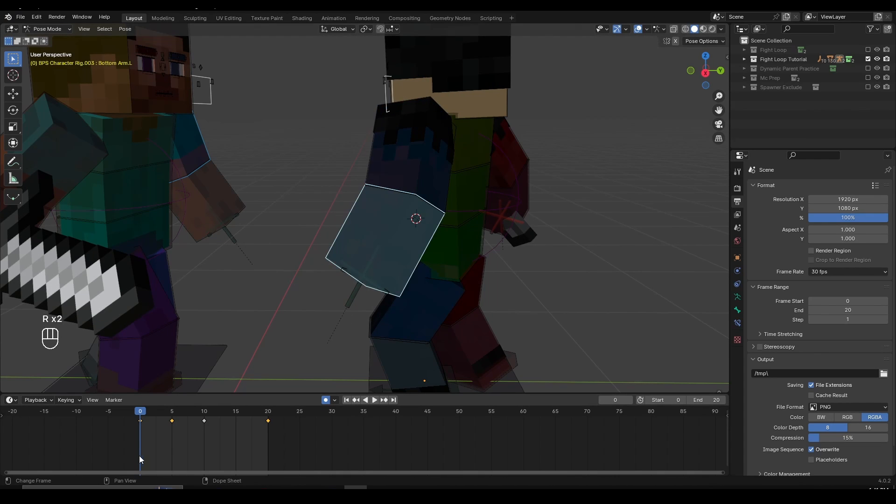
click(141, 422)
key(shift+d)
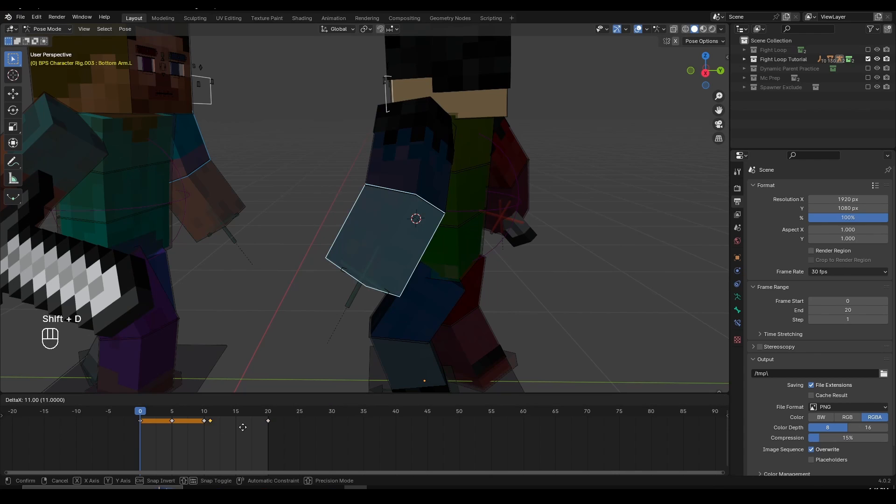
click(283, 434)
- Play the fight loop from the opposite side and inspect the poses at frames 0, 5, 10 and 20
scroll(301, 314, down, 3)
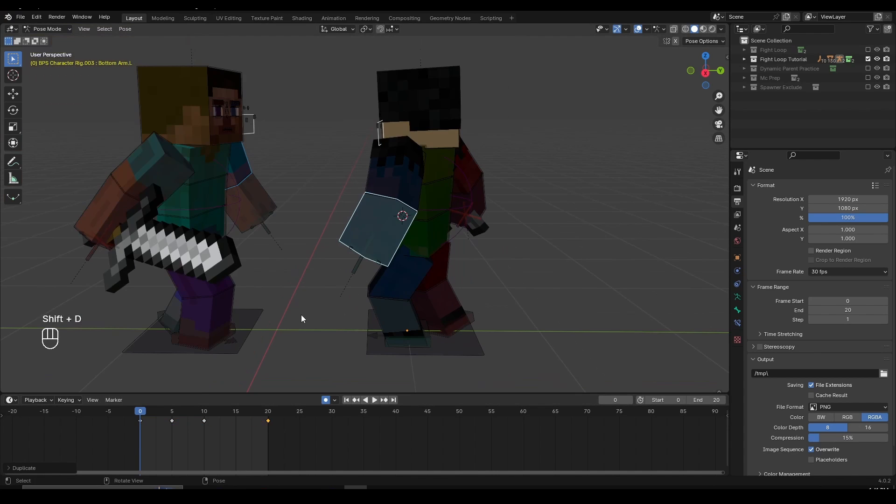
key(space)
middle_drag(511, 270, 318, 274)
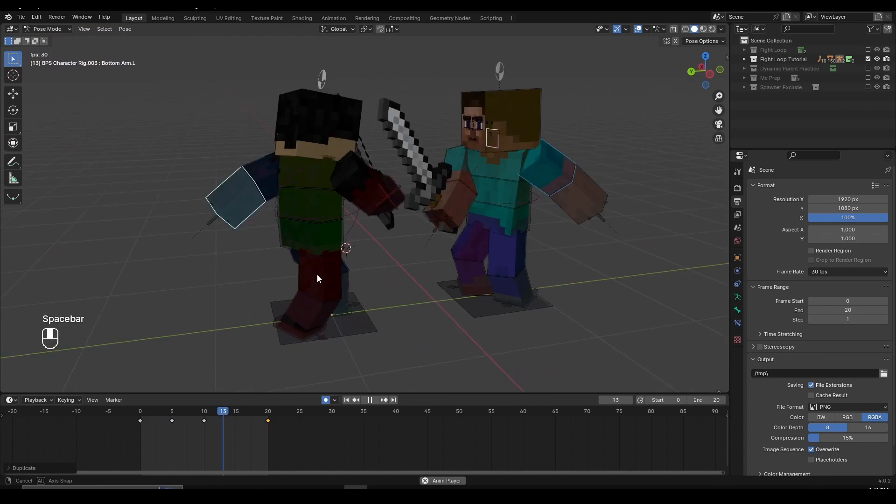
key(space)
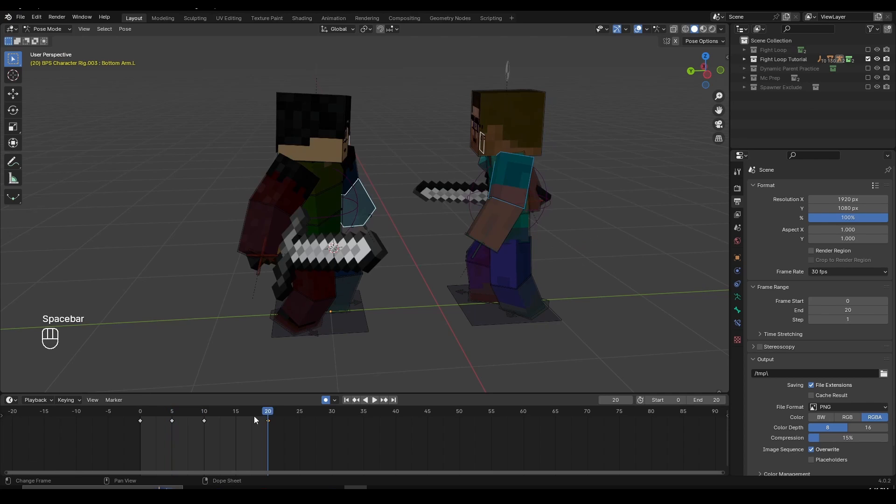
click(139, 421)
key(space)
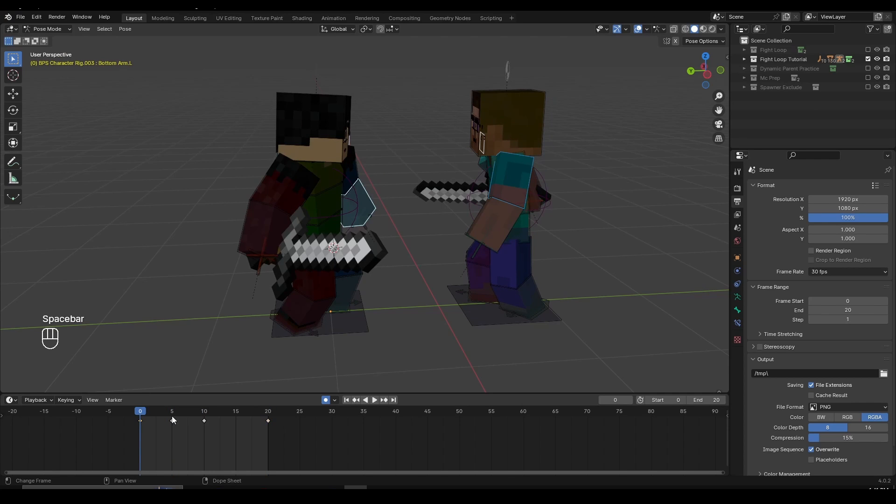
middle_drag(317, 346, 368, 273)
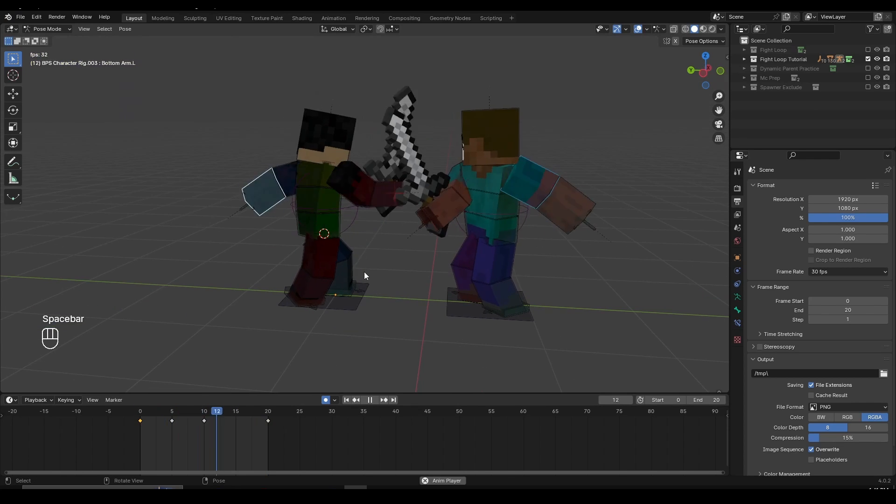
key(space)
click(150, 413)
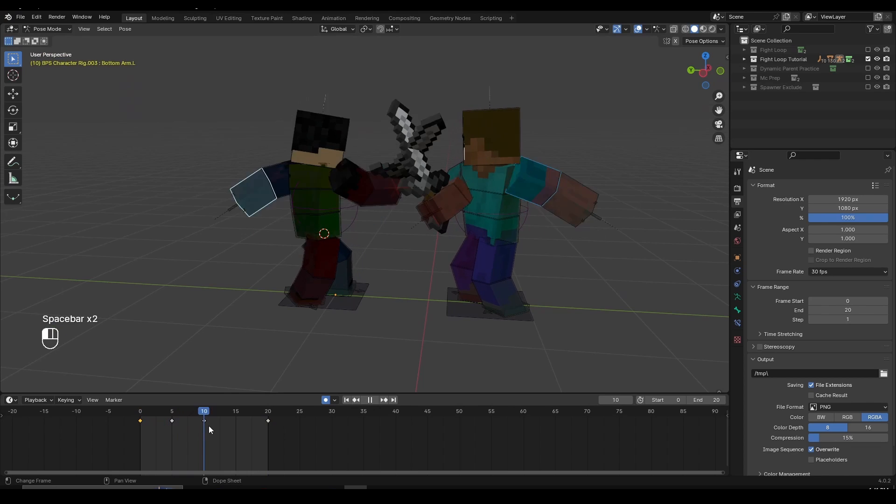
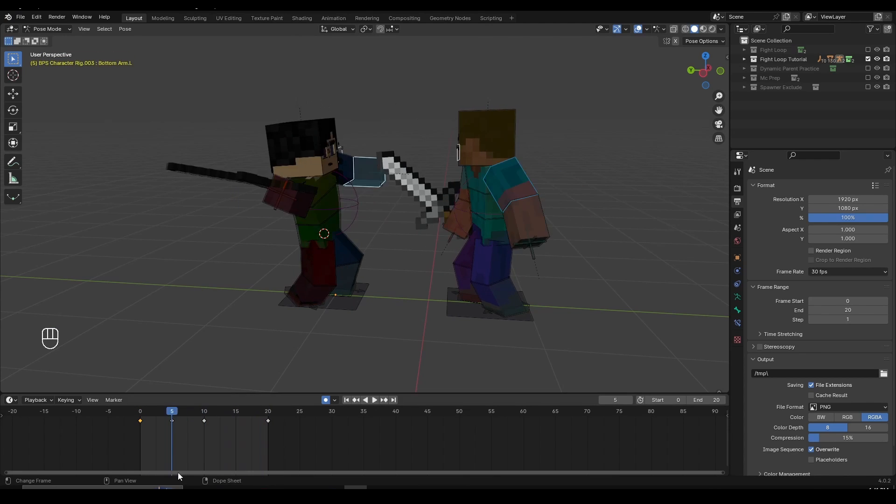
- Select the black-clad character's right upper arm and go to frame 13, just after the sword clash
key(space)
scroll(364, 240, up, 2)
click(350, 196)
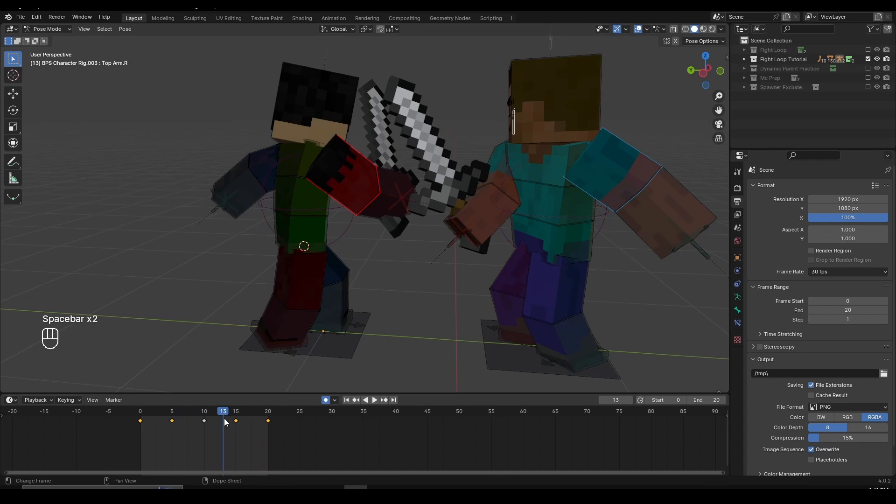
- At frame 15, rotate the black-haired character's right upper arm so it reaches forward, nearly horizontal
drag(224, 418, 239, 417)
key(r)
click(404, 287)
key(r)
key(r)
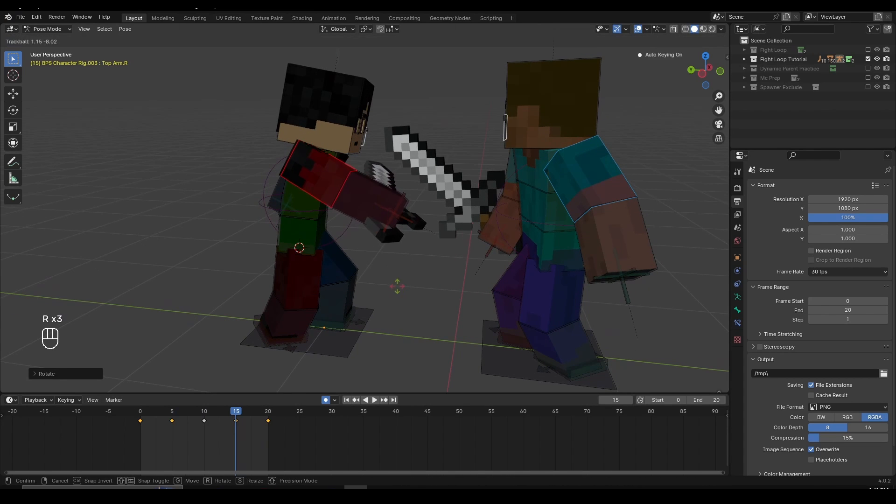
click(411, 268)
key(r)
click(413, 267)
key(r)
key(r)
key(r)
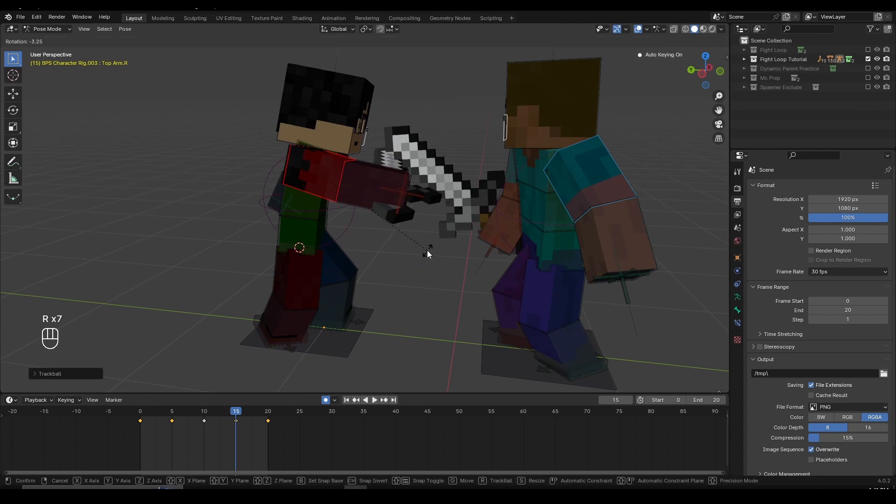
click(427, 250)
- Play back the loop, return to frame 15 and lower the same right upper arm so its sword crosses the opponent's blade
key(space)
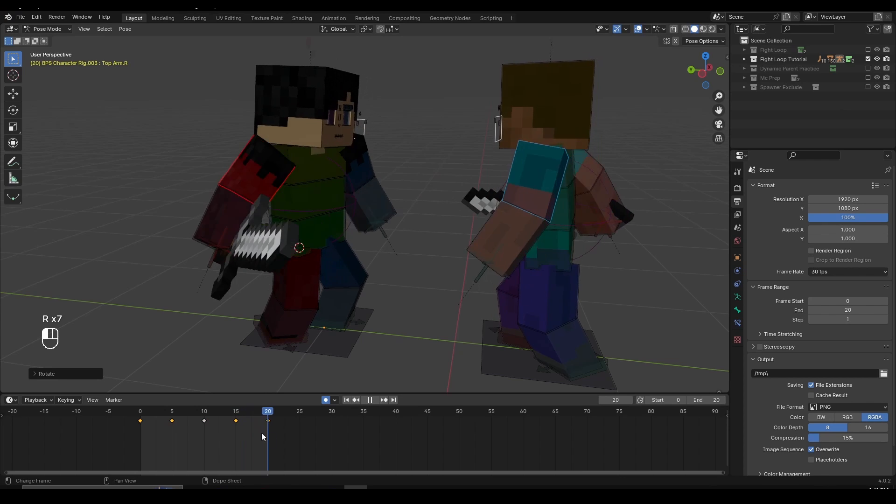
key(space)
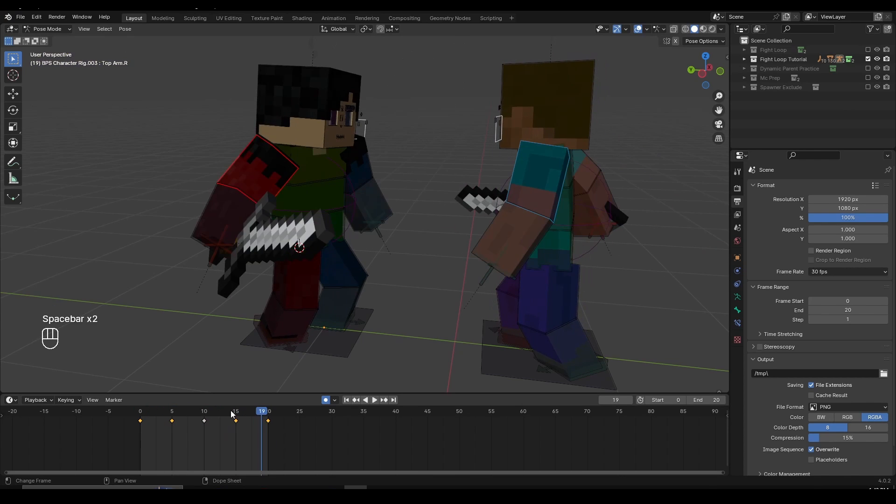
drag(201, 415, 236, 429)
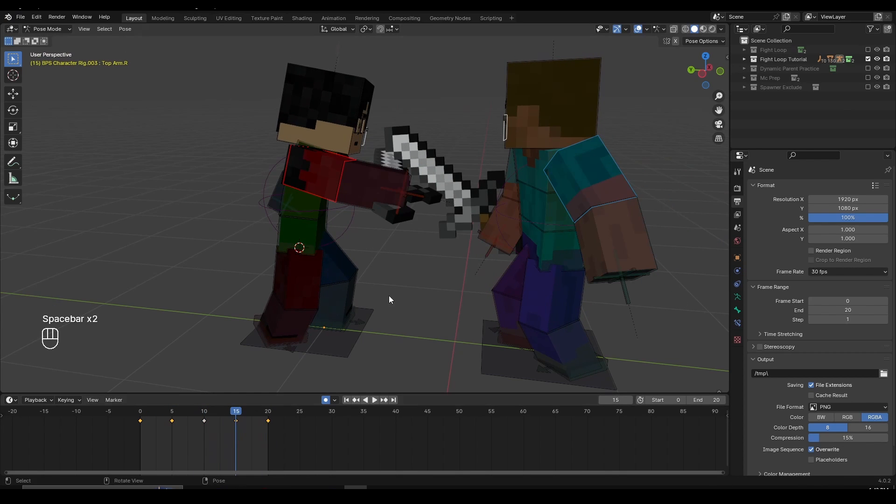
key(r)
key(r)
click(411, 285)
key(r)
click(403, 324)
key(r)
key(r)
click(372, 216)
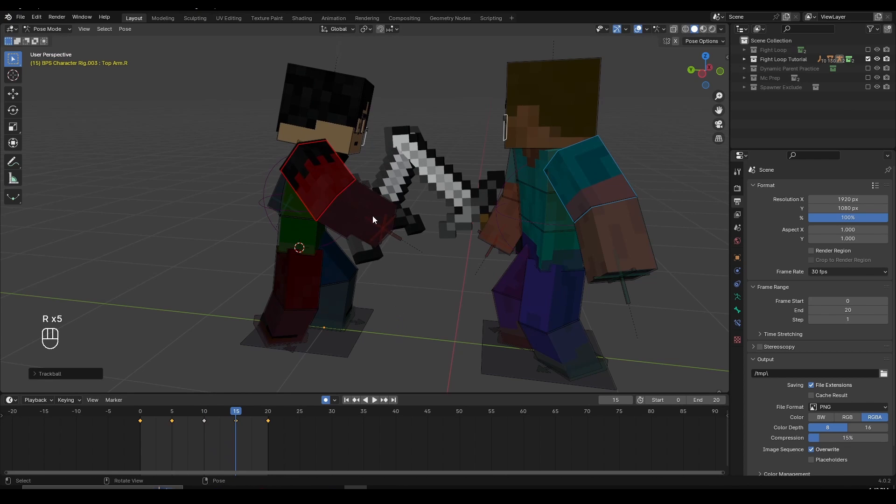
- Rotate the black-haired character's head at frame 15 and play back the loop to check the motion
click(359, 86)
key(r)
click(466, 117)
drag(206, 416, 266, 429)
key(space)
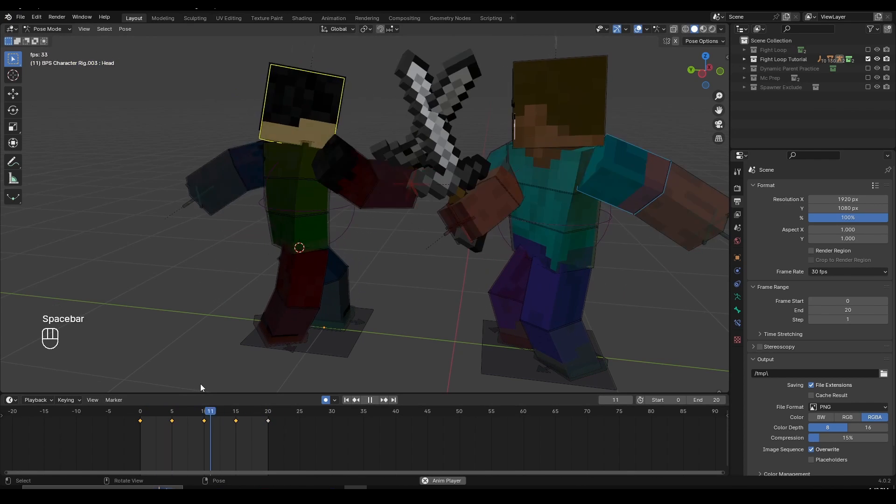
middle_drag(361, 294, 266, 347)
key(space)
- Go to frame 5 and slightly shift the black-haired character's left upper arm
scroll(255, 298, up, 2)
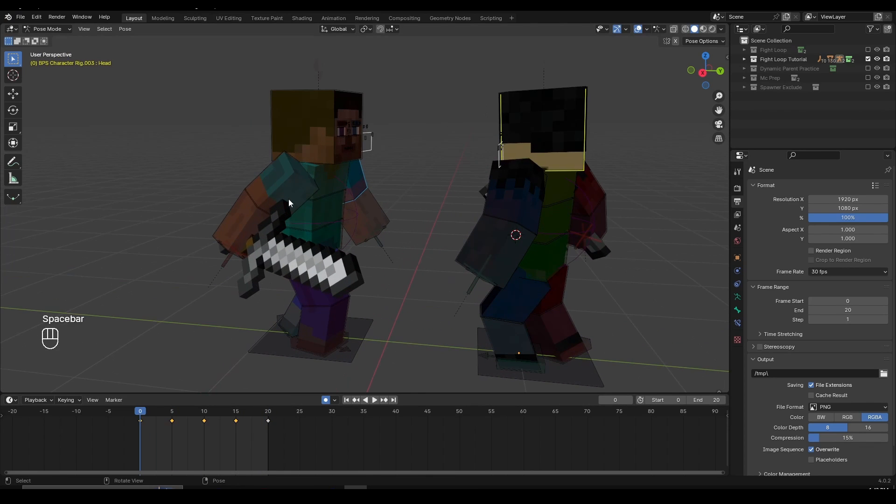
click(288, 199)
drag(156, 411, 171, 414)
scroll(341, 322, up, 1)
key(r)
right_click(363, 310)
middle_drag(423, 273, 378, 277)
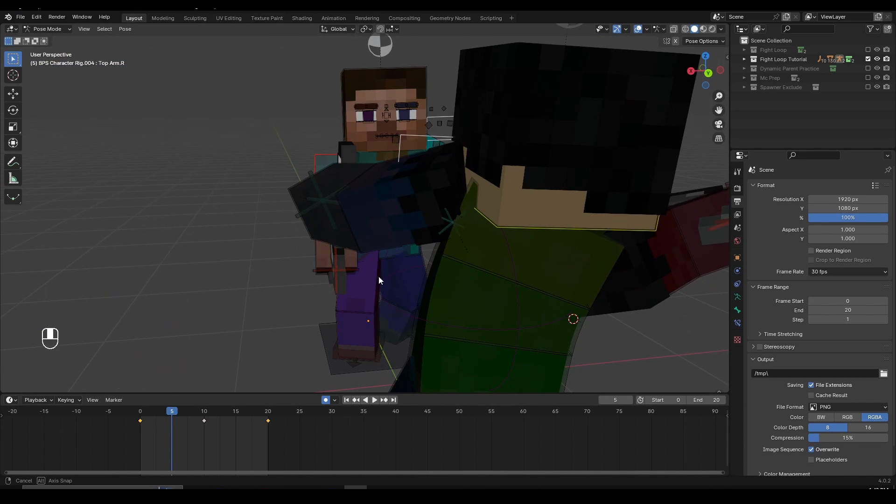
click(402, 205)
scroll(420, 215, down, 2)
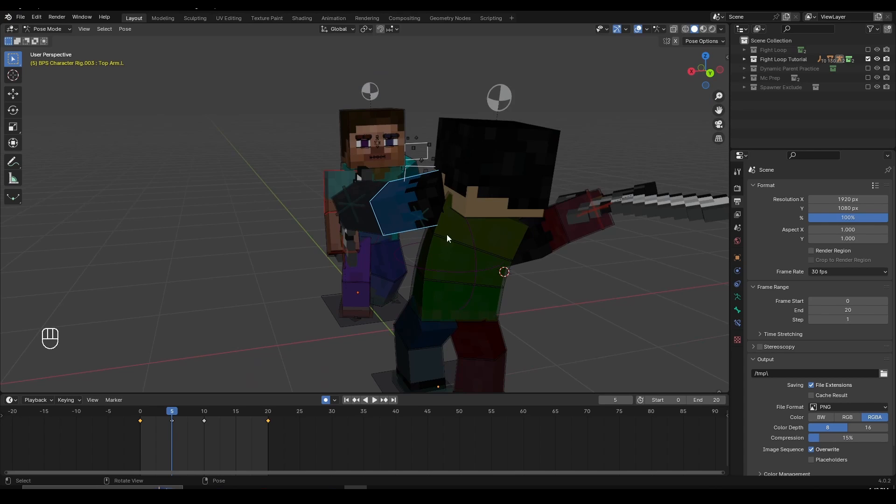
scroll(447, 235, up, 1)
key(g)
key(g)
click(474, 216)
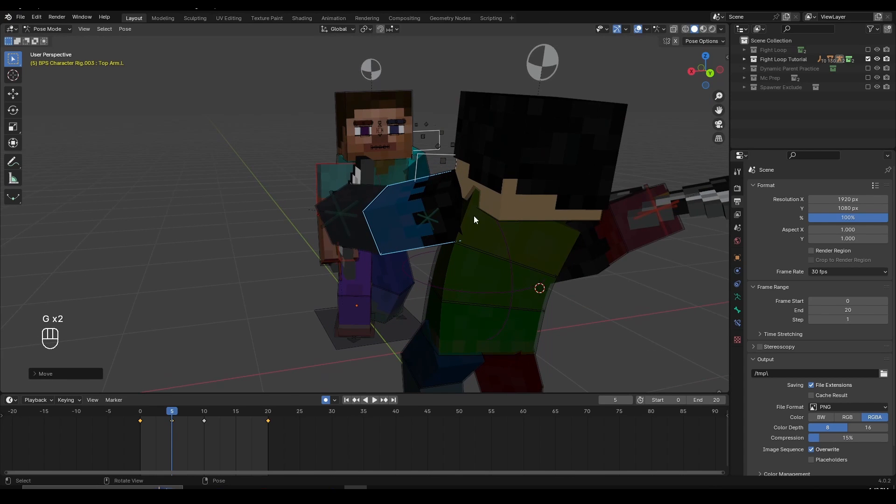
- At frame 5, tilt the black-haired character's head slightly and move it up about 0.02 m
click(550, 103)
key(r)
click(589, 121)
key(g)
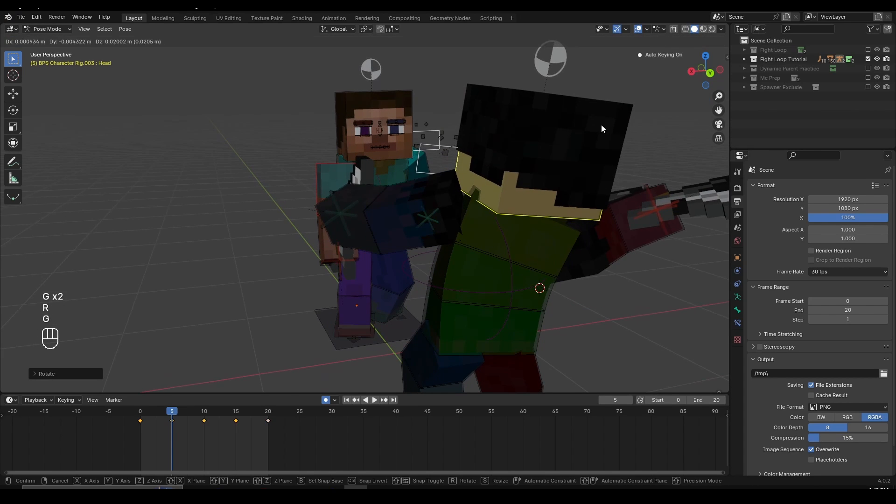
click(602, 128)
- At frame 5, rotate the teal-shirted character's right upper arm outward so the sword swings out to the side
middle_drag(601, 129, 619, 152)
scroll(430, 205, up, 2)
click(307, 202)
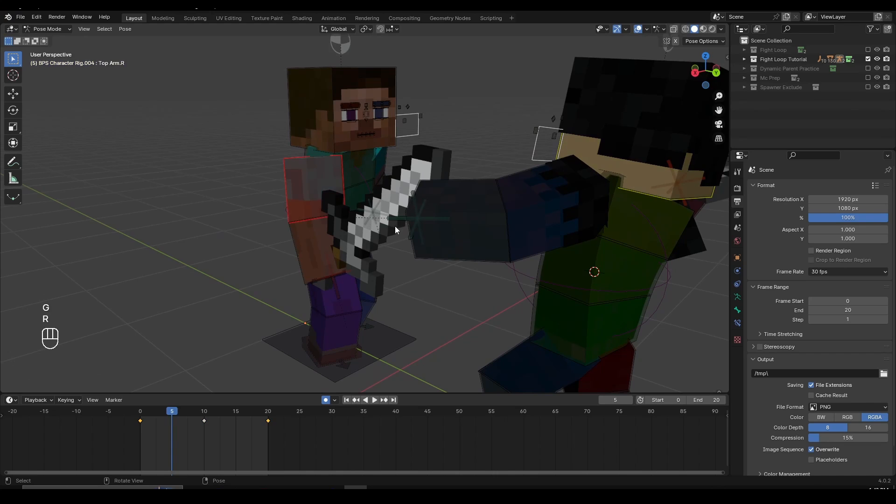
key(r)
key(r)
key(r)
click(378, 225)
middle_drag(378, 225, 405, 232)
key(r)
key(r)
click(344, 211)
key(r)
key(r)
click(385, 216)
- At frame 5, rotate the teal-shirted character's pelvis and torso so the body leans toward the sword arm
click(380, 218)
key(r)
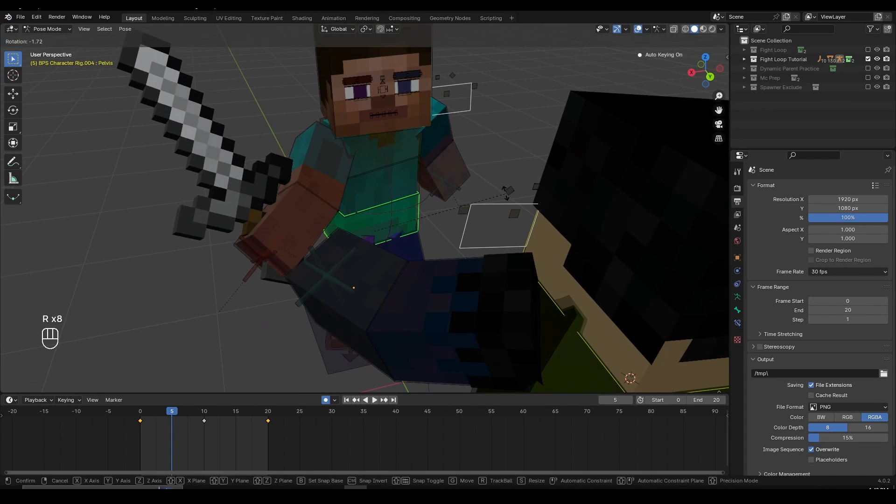
click(492, 195)
key(r)
key(r)
click(494, 192)
key(r)
click(494, 191)
click(391, 164)
key(r)
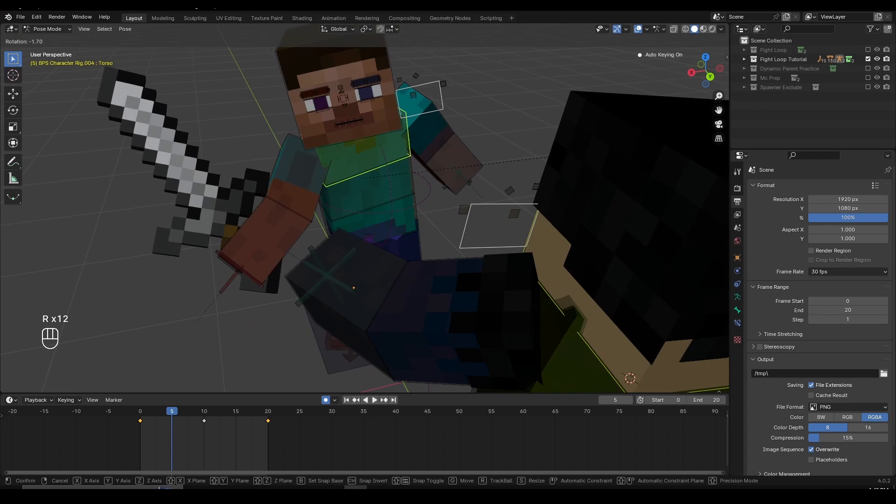
click(566, 140)
- At frame 5, rotate the teal-shirted character's head more upright, facing the opponent
click(350, 133)
key(r)
key(r)
key(r)
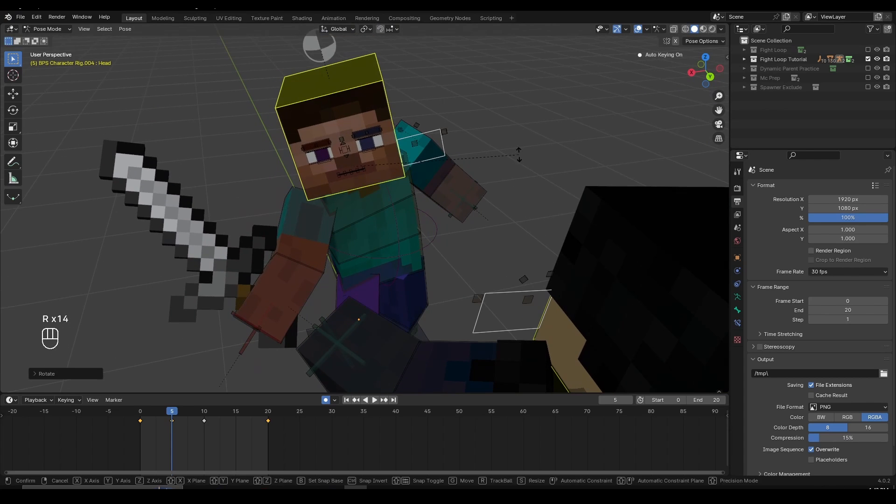
click(530, 148)
key(r)
click(531, 148)
- Move and rotate the teal-shirted character's right upper arm to refit it to the shoulder and widen the sword swing
click(319, 221)
key(g)
click(313, 216)
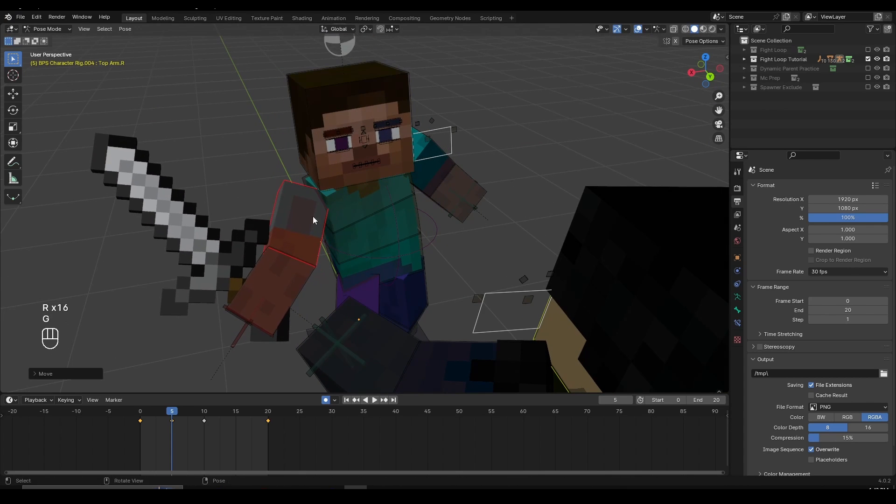
key(r)
click(377, 250)
key(g)
click(374, 241)
middle_drag(488, 216, 451, 210)
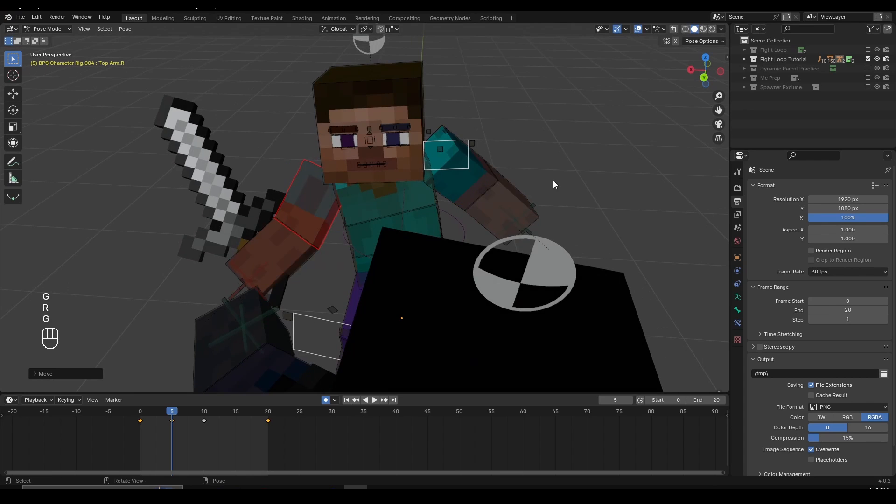
key(r)
click(543, 184)
- At frame 5, rotate the teal-shirted character's left upper arm so it extends forward toward the opponent
click(491, 175)
middle_drag(602, 226, 526, 278)
key(r)
click(567, 279)
key(r)
click(471, 295)
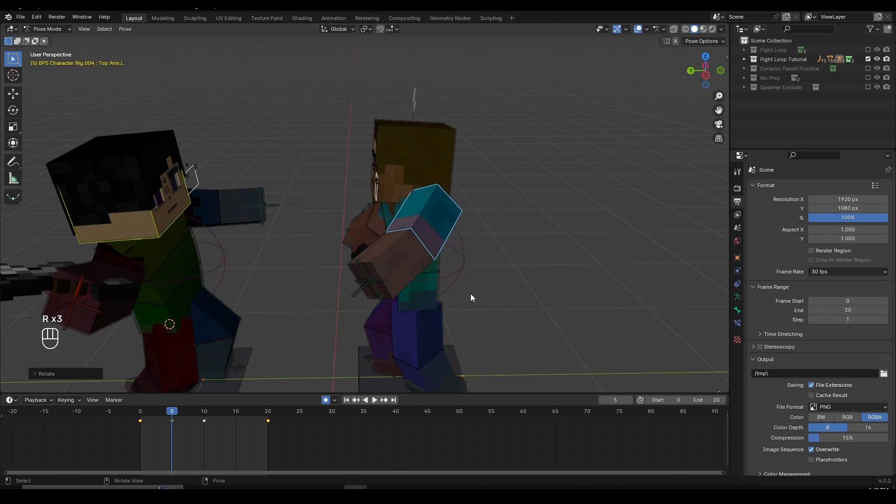
key(r)
key(r)
click(476, 282)
key(r)
click(467, 272)
middle_drag(467, 274, 439, 275)
key(r)
click(443, 280)
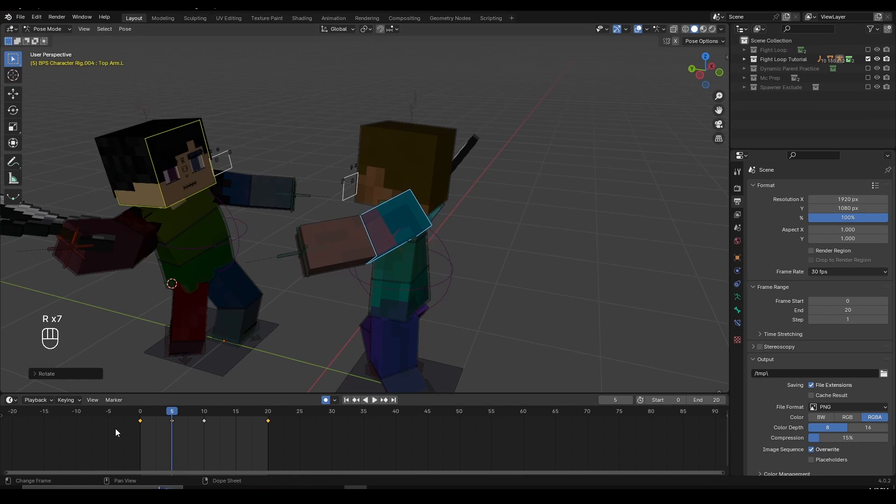
- Scrub and play back the animation from another angle to review the frame 5 pose
drag(142, 414, 210, 435)
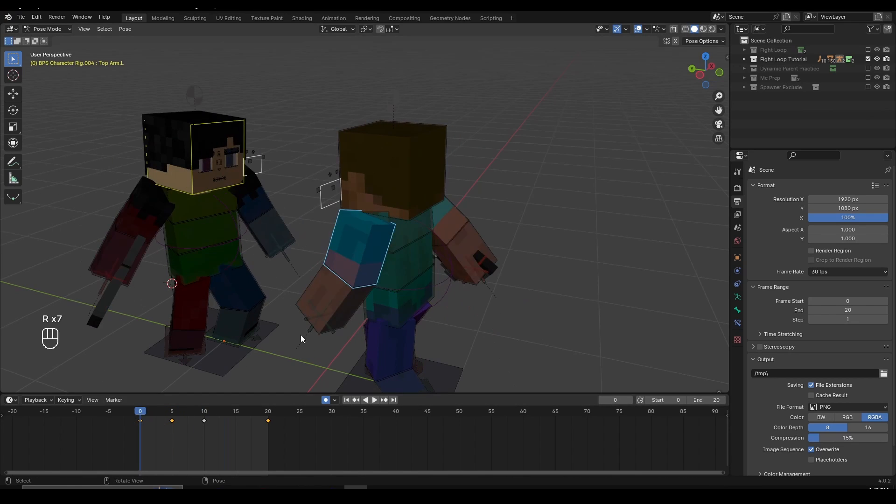
key(space)
scroll(395, 323, down, 2)
middle_drag(395, 323, 236, 318)
key(space)
- Go to frame 10 and rotate the teal-shirted character's pelvis around the global Z axis
drag(161, 414, 203, 414)
middle_drag(280, 317, 300, 292)
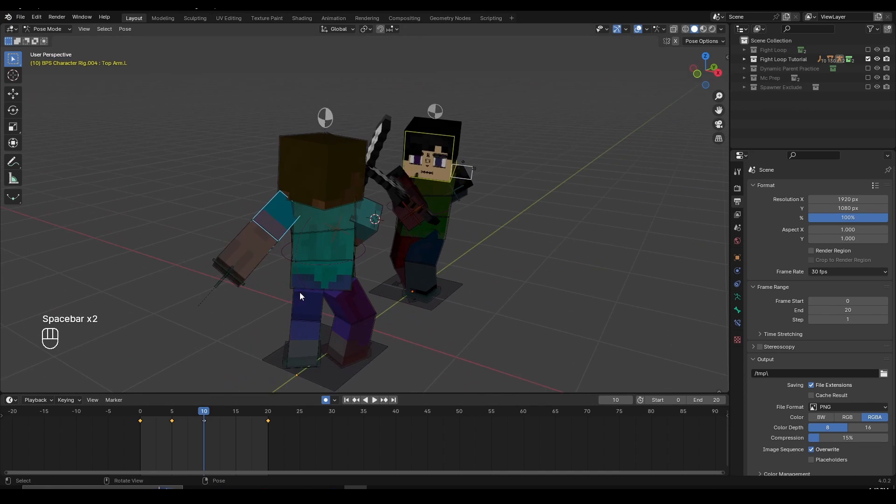
scroll(332, 280, up, 3)
click(329, 307)
click(327, 306)
middle_drag(423, 274, 382, 298)
key(r)
key(z)
click(495, 274)
shift+middle_drag(352, 334, 351, 265)
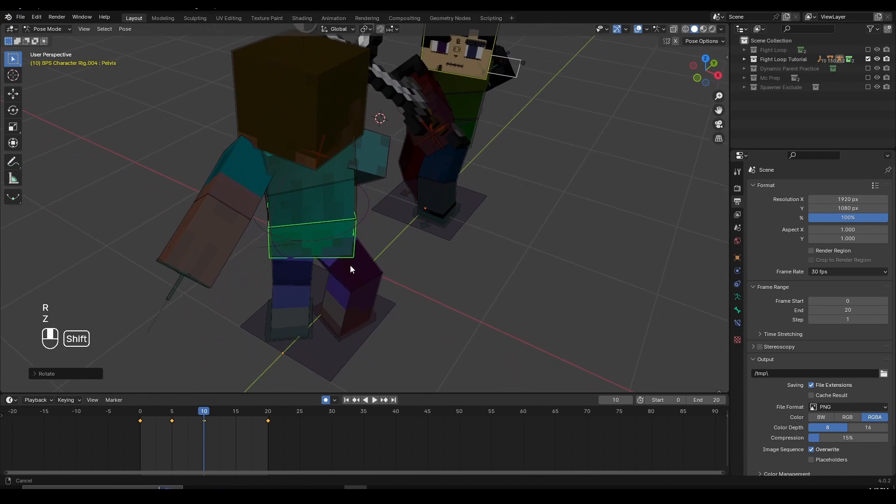
click(309, 340)
key(r)
key(z)
right_click(429, 321)
- Rotate the teal-shirted character's left leg IK control about 11° around the global Z axis
click(310, 333)
key(r)
key(z)
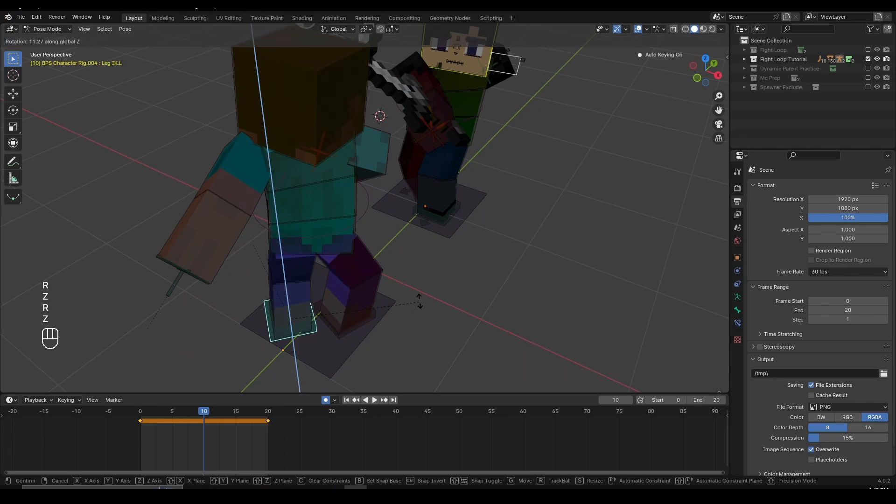
click(420, 301)
- At frame 10, rotate the teal-shirted character's hip segment around the global Z axis
click(346, 216)
click(345, 211)
key(r)
key(z)
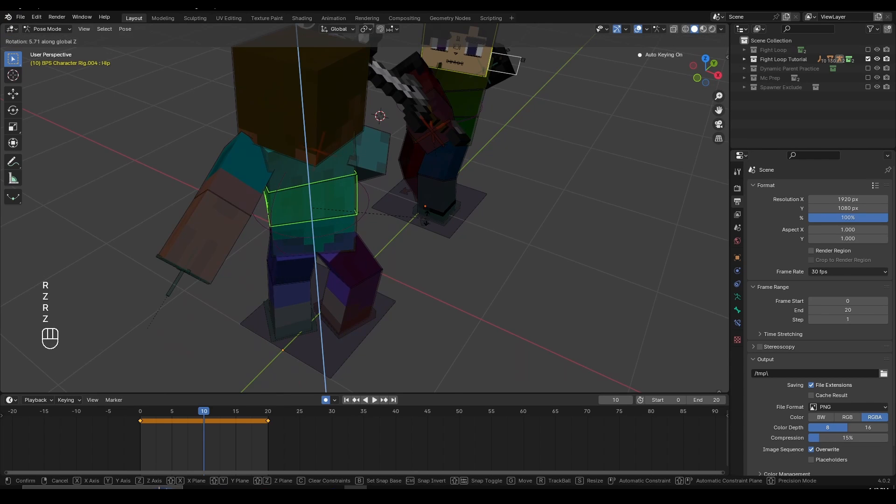
click(427, 185)
- At frame 10, rotate the teal-shirted character's torso around the global Z axis, plus a small free tilt
click(338, 176)
key(r)
key(z)
click(486, 168)
key(r)
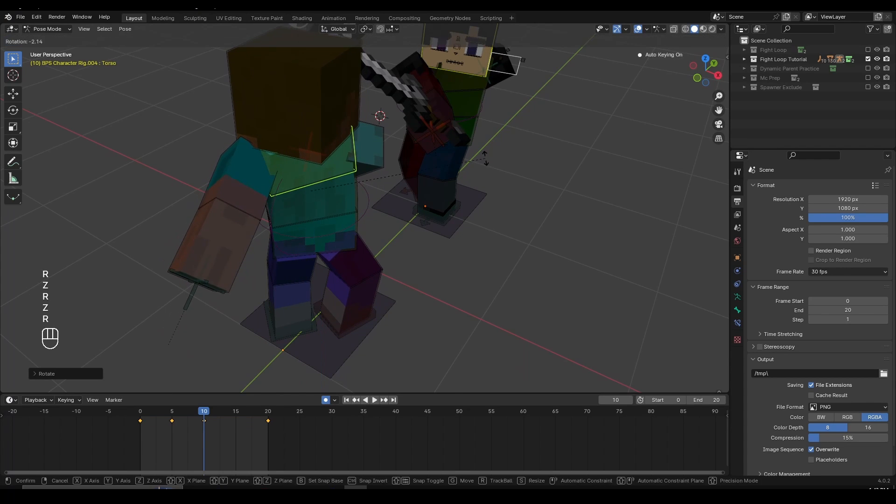
click(487, 156)
- At frame 10, refine the tilt of the teal-shirted character's pelvis with free and trackball rotations
click(325, 232)
middle_drag(392, 232, 491, 213)
click(343, 244)
key(r)
click(462, 220)
key(r)
key(r)
key(r)
click(488, 215)
- At frame 10, rotate the teal-shirted character's left upper arm so it swings up and back behind the body
shift+middle_drag(322, 217, 417, 208)
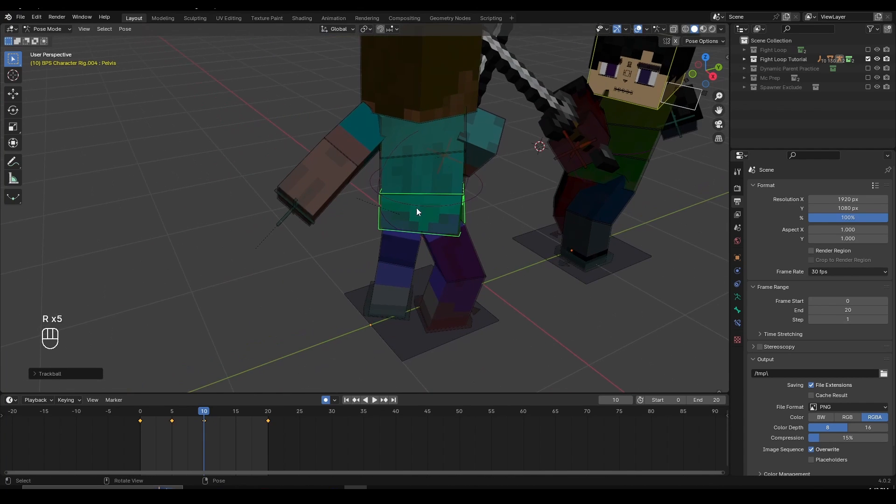
click(370, 159)
middle_drag(370, 159, 445, 185)
key(r)
click(441, 161)
key(r)
key(r)
key(r)
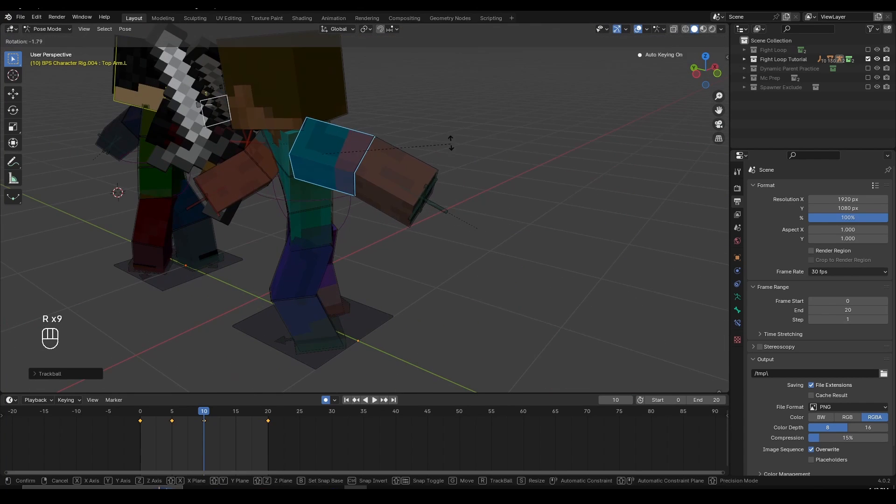
click(452, 143)
- At frame 10, rotate the teal-shirted character's left lower arm to adjust the elbow bend
click(374, 193)
key(r)
click(442, 194)
shift+middle_drag(263, 182, 325, 219)
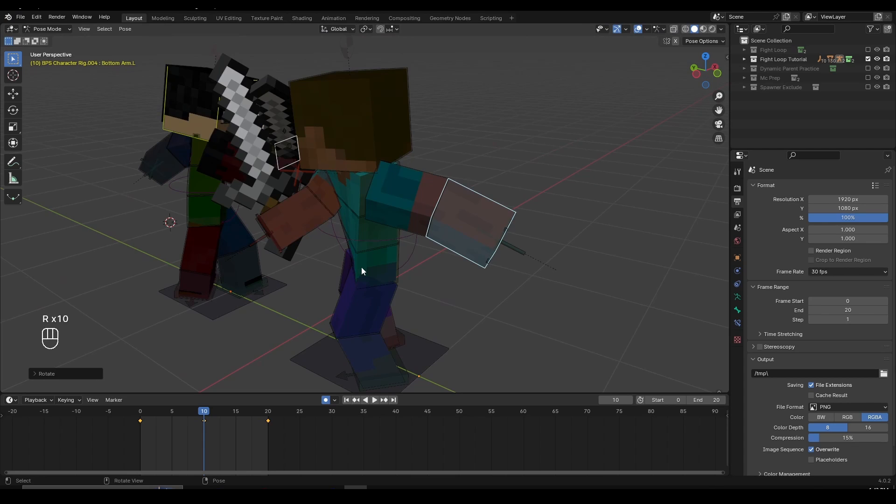
- At frame 10, adjust the teal-shirted character's right upper arm with trackball rotations and small moves toward the opponent
click(322, 206)
scroll(347, 236, up, 4)
key(r)
key(r)
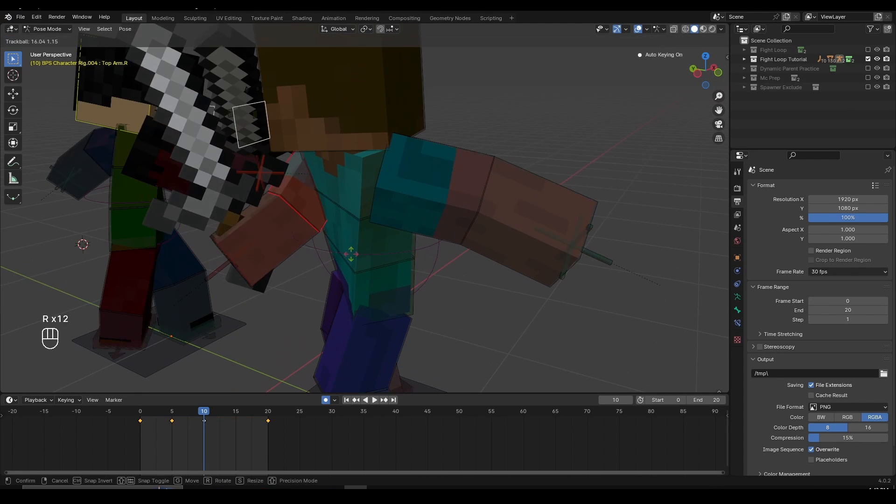
click(351, 254)
key(g)
click(344, 254)
middle_drag(344, 254, 362, 269)
key(r)
key(r)
click(383, 268)
key(r)
key(g)
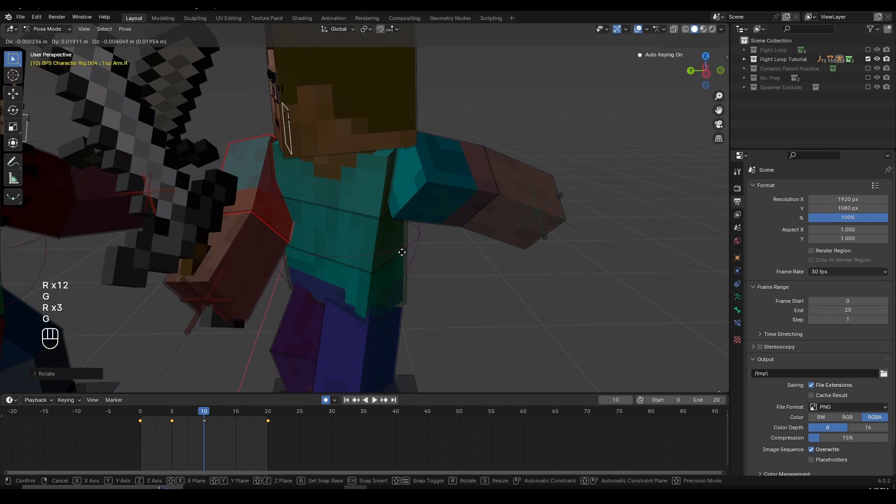
click(402, 252)
- At frame 10, rotate the teal-shirted character's right lower arm to adjust the sword arm's elbow bend
click(276, 250)
key(r)
click(444, 281)
scroll(444, 281, down, 2)
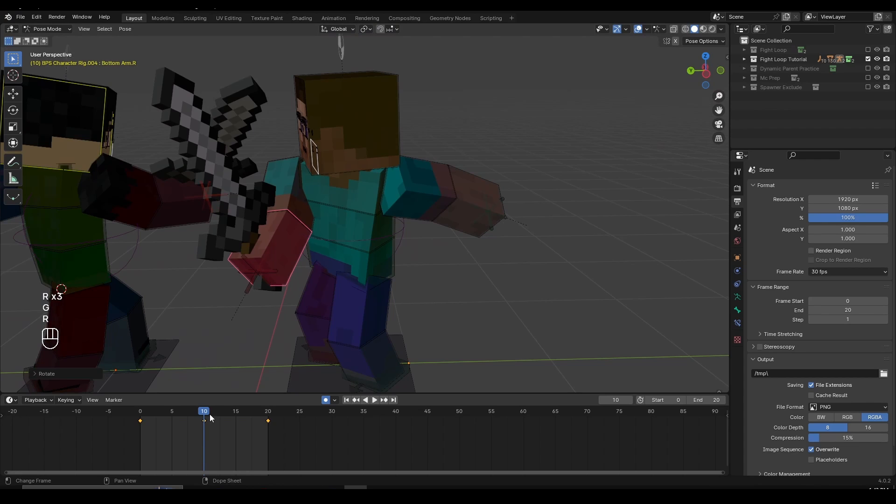
- At frame 15, rotate the teal-shirted character's right upper arm forward toward the opponent with free and trackball rotations
drag(210, 415, 236, 423)
middle_drag(256, 191, 579, 366)
click(264, 203)
key(r)
key(r)
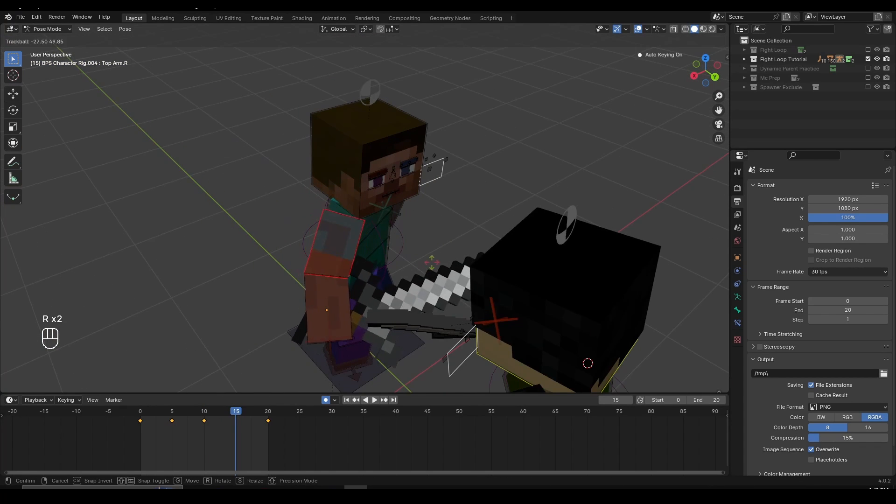
click(425, 272)
middle_drag(425, 272, 504, 236)
key(r)
click(496, 250)
key(r)
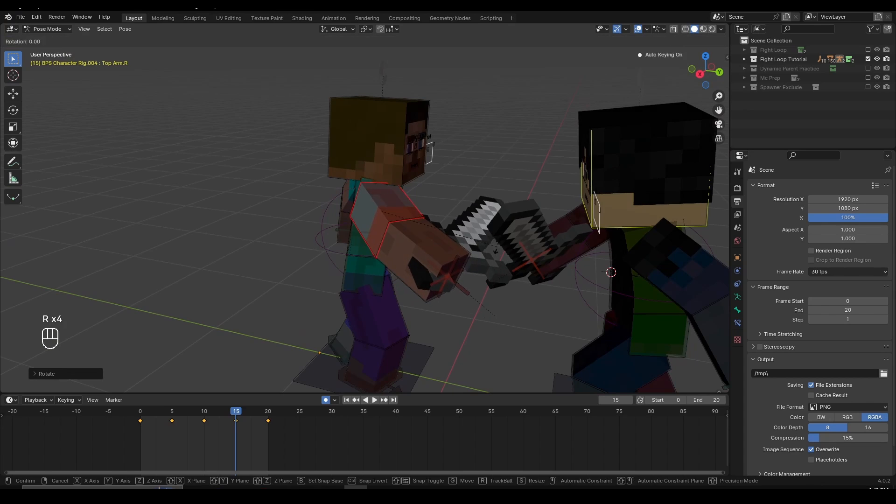
key(r)
click(496, 251)
- At frame 15, tilt the teal-shirted character's pelvis slightly forward with free rotations
click(362, 285)
middle_drag(362, 286, 445, 266)
key(r)
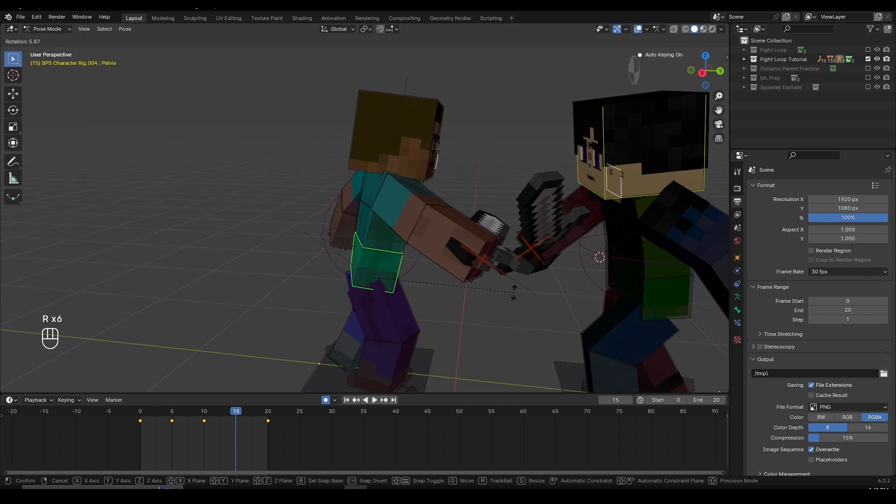
click(513, 292)
key(r)
click(574, 273)
- At frame 15, rotate the teal-shirted character's hip and torso bones slightly to lean the body forward
click(387, 237)
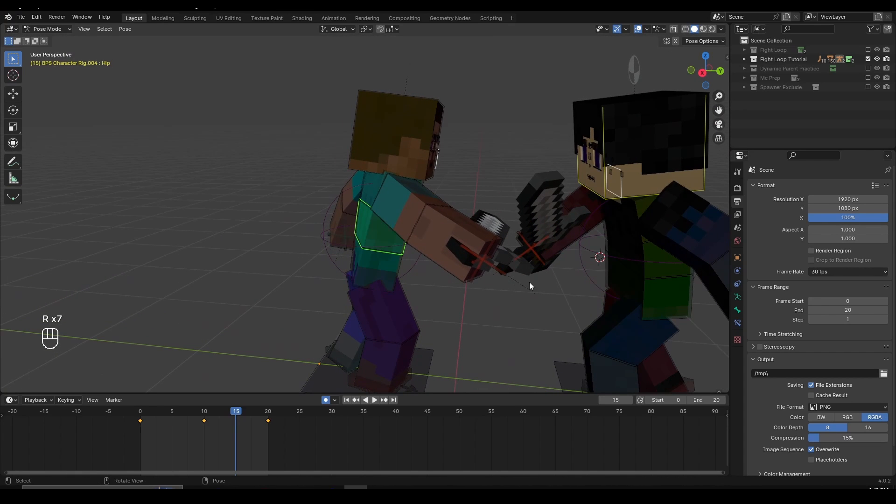
key(r)
click(536, 291)
click(370, 186)
scroll(480, 254, down, 1)
key(r)
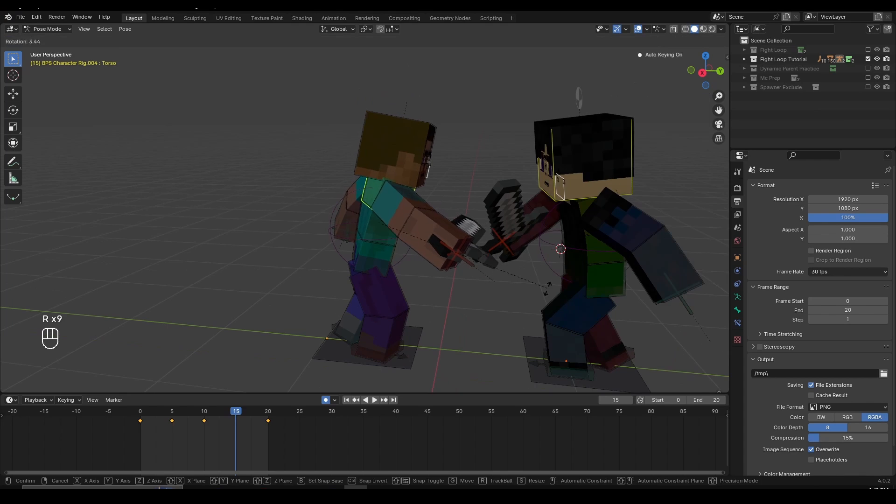
click(477, 260)
- At frame 15, refine the teal-shirted character's head angle with free and trackball rotations
click(415, 126)
middle_drag(415, 125, 443, 131)
key(r)
click(519, 205)
key(r)
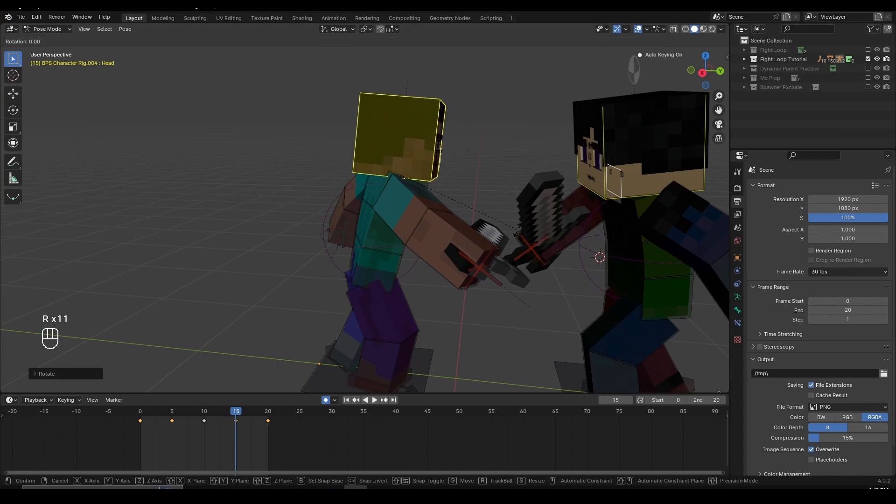
click(521, 220)
key(r)
key(r)
click(521, 225)
- At frame 15, rotate the teal-shirted character's left upper arm to adjust its swing behind the body
middle_drag(521, 224, 397, 252)
scroll(383, 224, down, 1)
click(361, 194)
key(r)
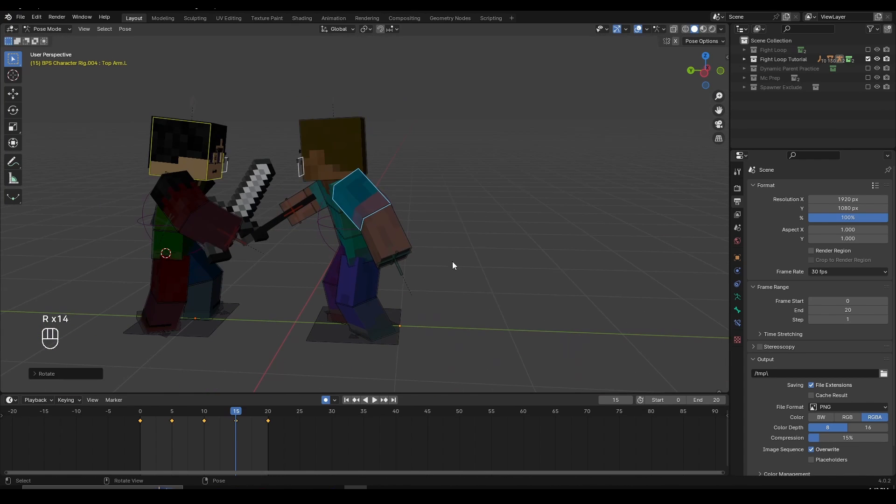
key(r)
key(r)
click(420, 284)
- Scrub and play back the fight loop from both sides, and examine the sword clash closely at frame 9
drag(229, 406, 215, 414)
key(space)
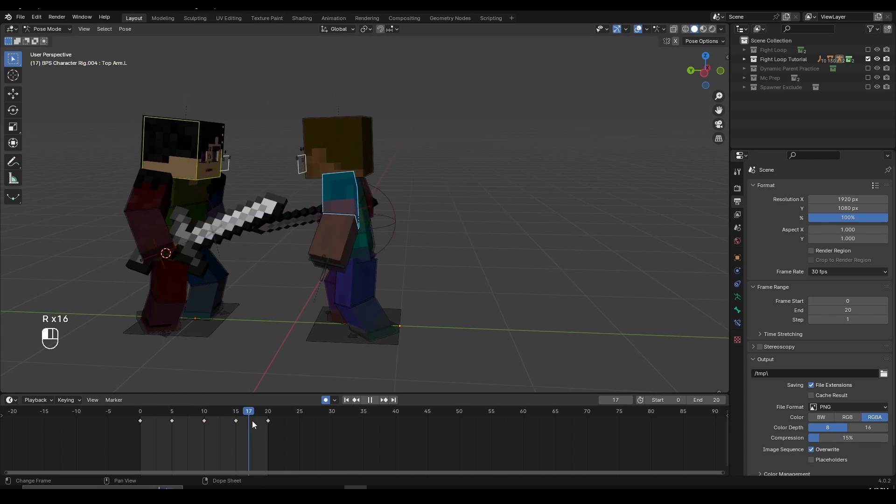
key(space)
key(space)
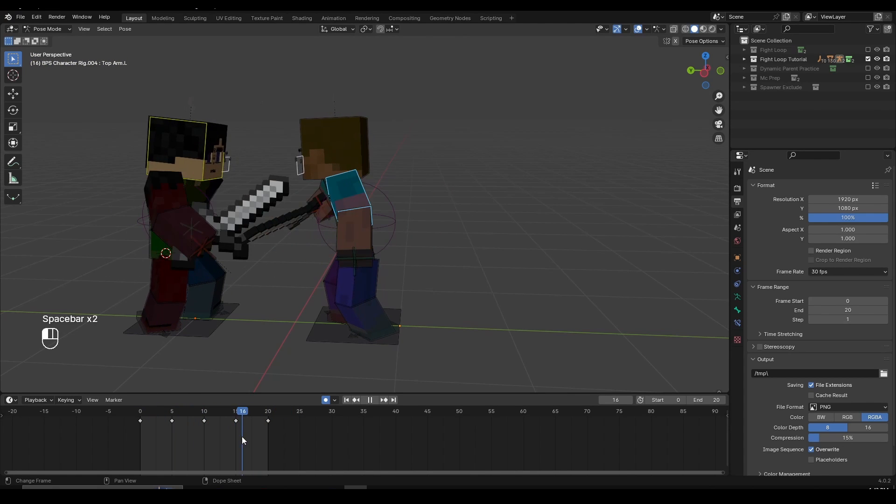
key(space)
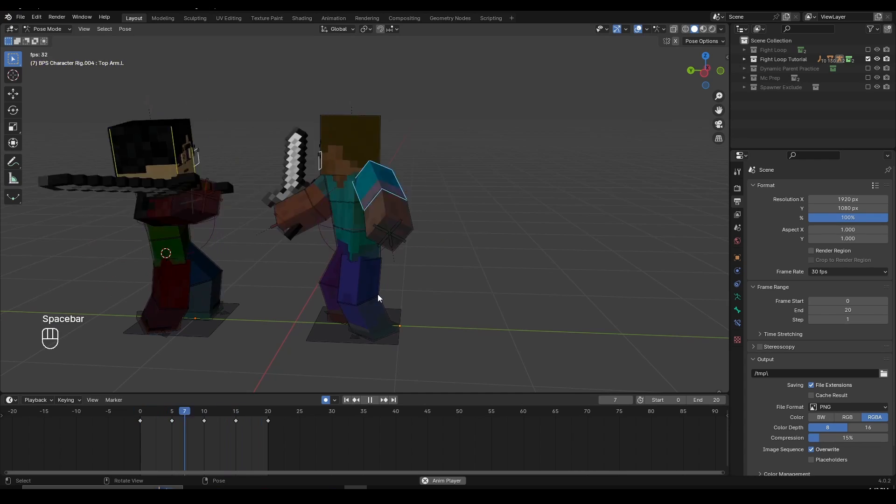
middle_drag(434, 270, 333, 277)
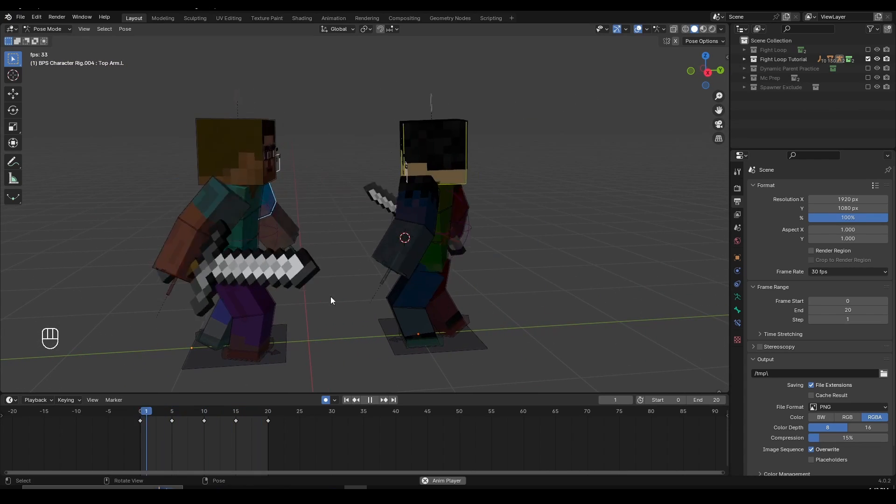
key(space)
click(192, 417)
mouse_move(193, 419)
mouse_down()
mouse_move(204, 422)
mouse_move(188, 425)
mouse_move(197, 429)
mouse_up()
scroll(330, 196, up, 3)
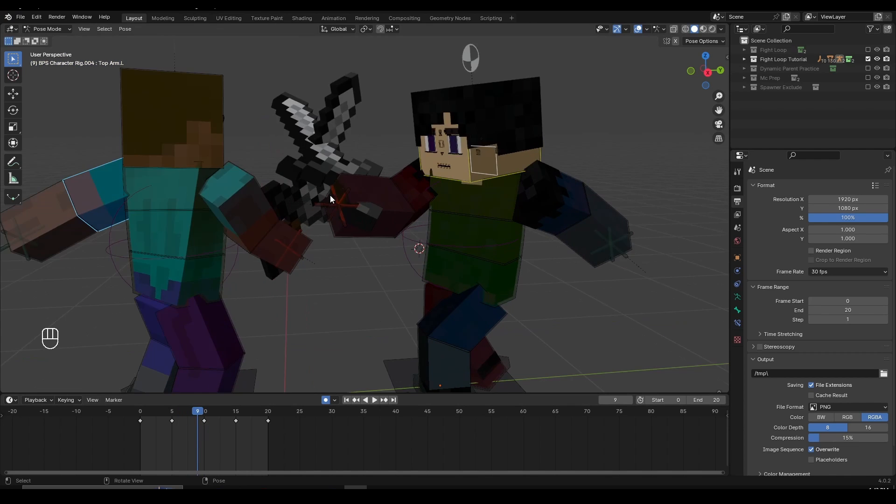
mouse_move(330, 196)
middle_down()
mouse_move(300, 266)
mouse_move(342, 198)
mouse_move(331, 199)
middle_up()
scroll(304, 256, up, 2)
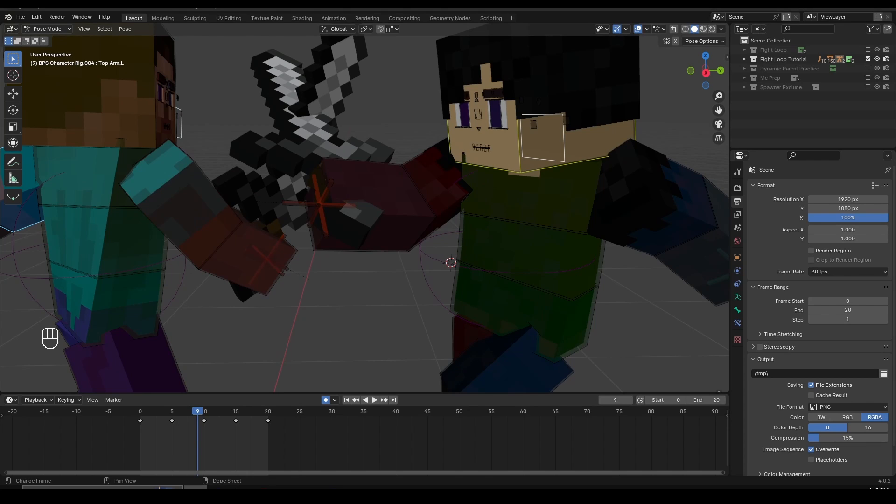
- Keyframe the location and rotation of the teal-shirted character's sword at frame 0
click(259, 195)
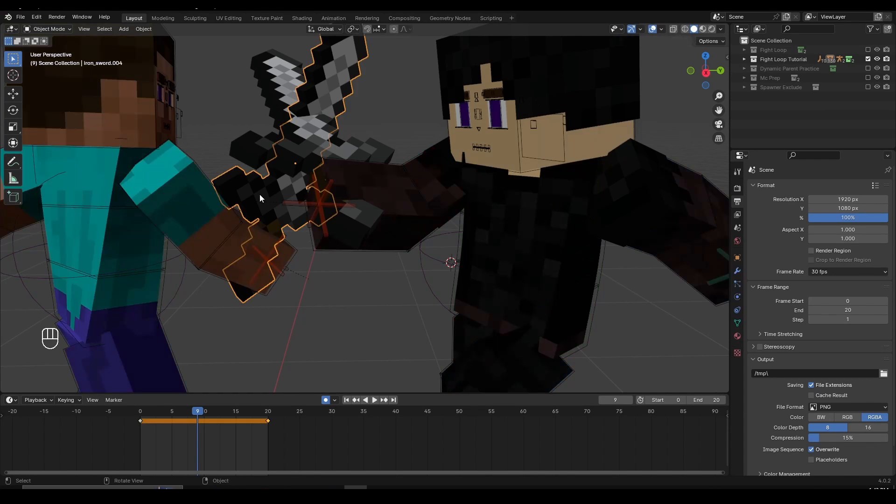
key(space)
drag(152, 410, 134, 411)
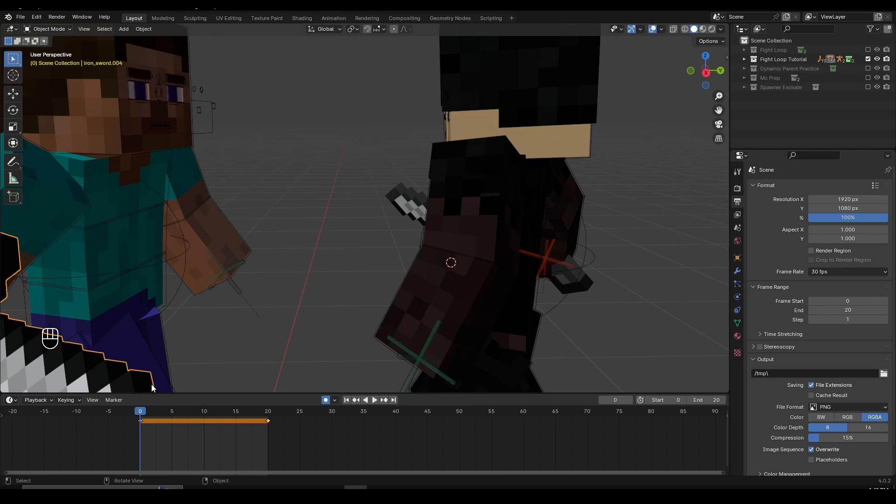
scroll(207, 277, down, 3)
key(i)
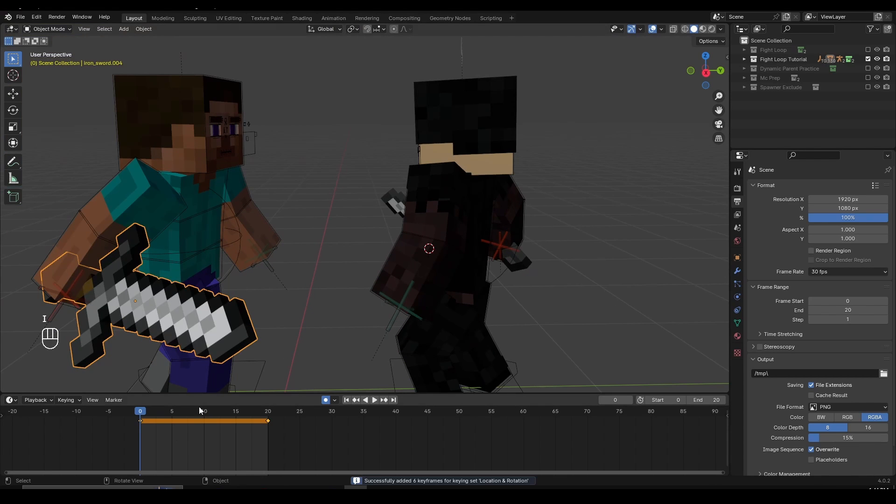
- At frame 5, rotate and move the teal-shirted character's sword so its handle sits properly in the hand
key(space)
drag(155, 417, 171, 428)
middle_drag(177, 336, 246, 279)
scroll(246, 279, up, 2)
shift+middle_drag(192, 263, 263, 285)
key(r)
key(g)
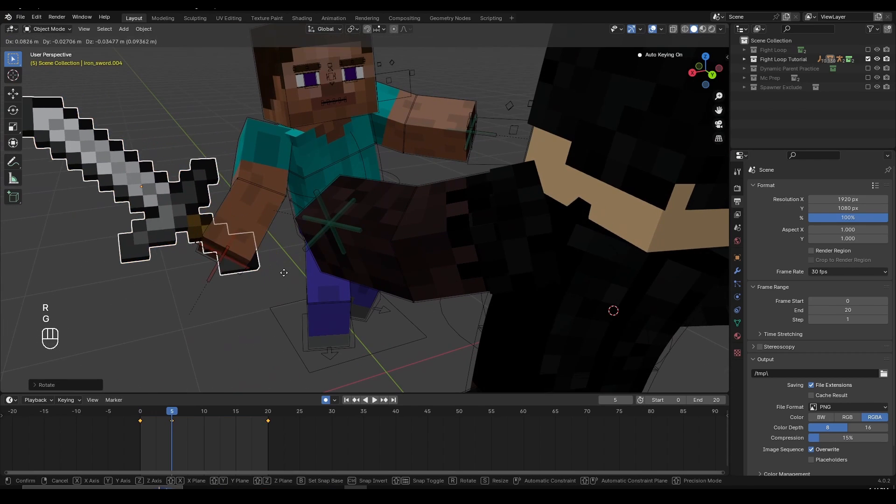
key(r)
key(g)
click(160, 415)
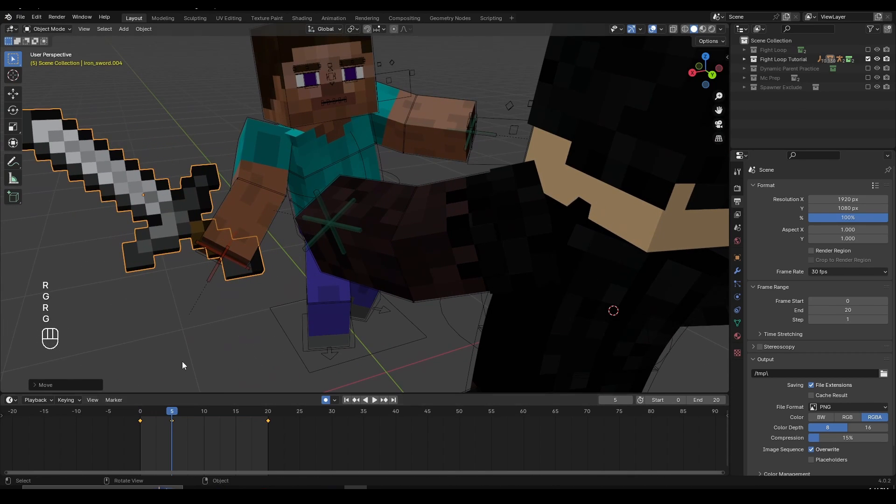
- Keyframe the location and rotation of the teal-shirted character's sword at frames 8 and 10
middle_drag(182, 361, 254, 320)
click(186, 413)
drag(188, 413, 200, 415)
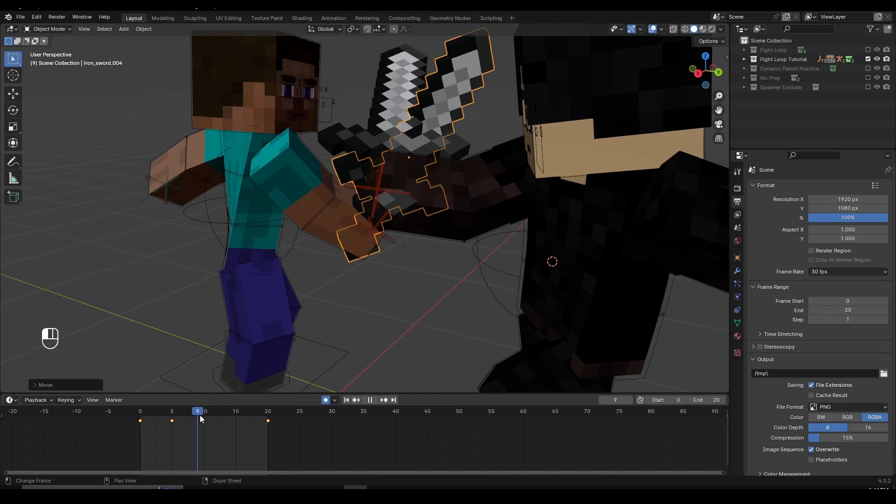
middle_drag(227, 304, 263, 315)
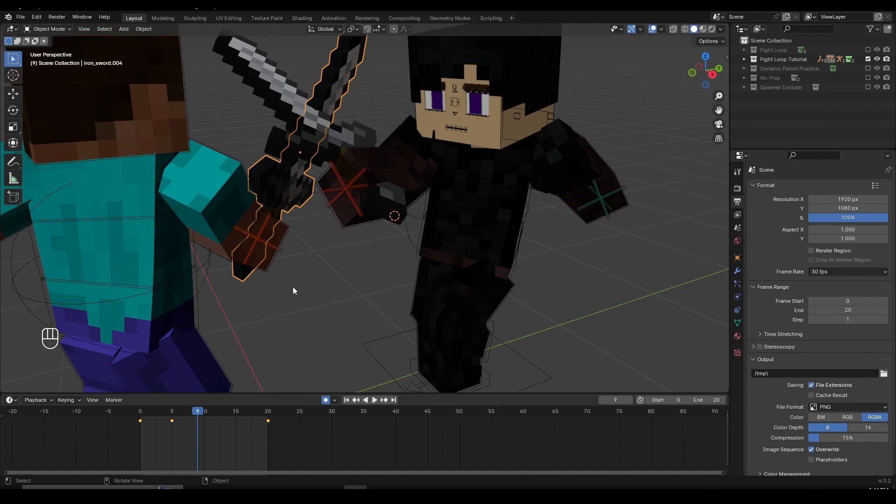
drag(197, 412, 191, 412)
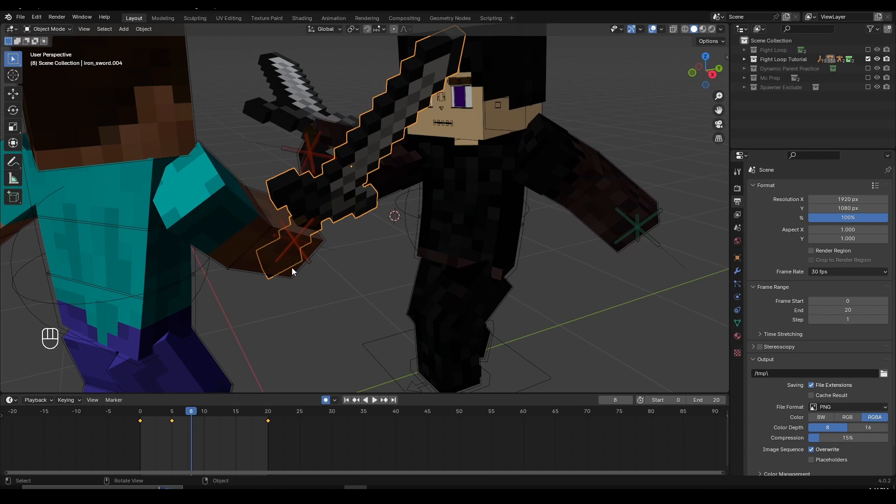
key(i)
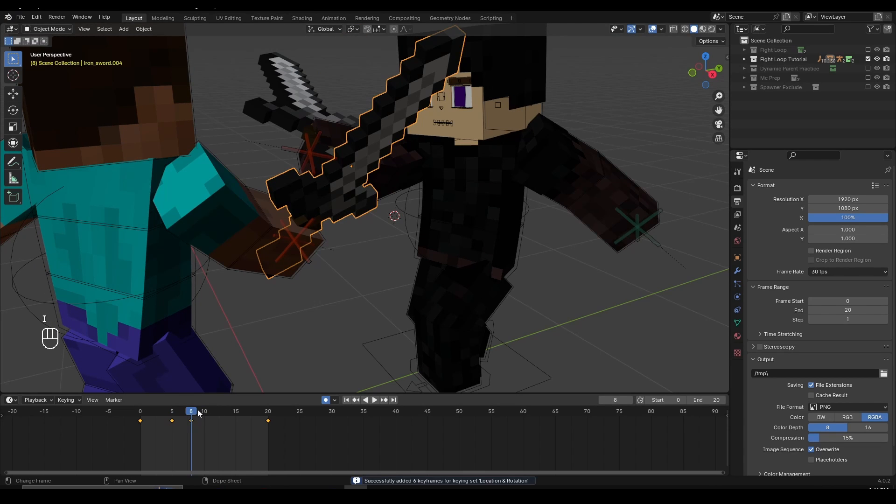
drag(198, 412, 204, 415)
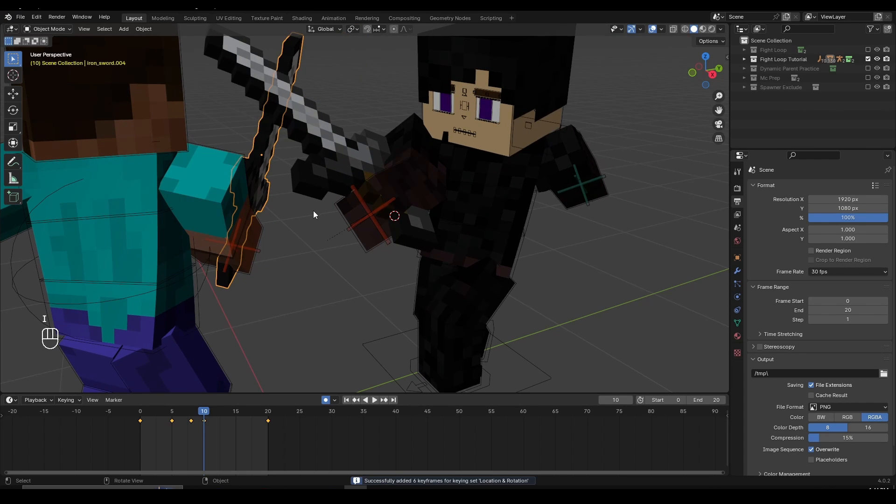
- Keyframe the location and rotation of the black-haired character's sword at frame 0
click(330, 148)
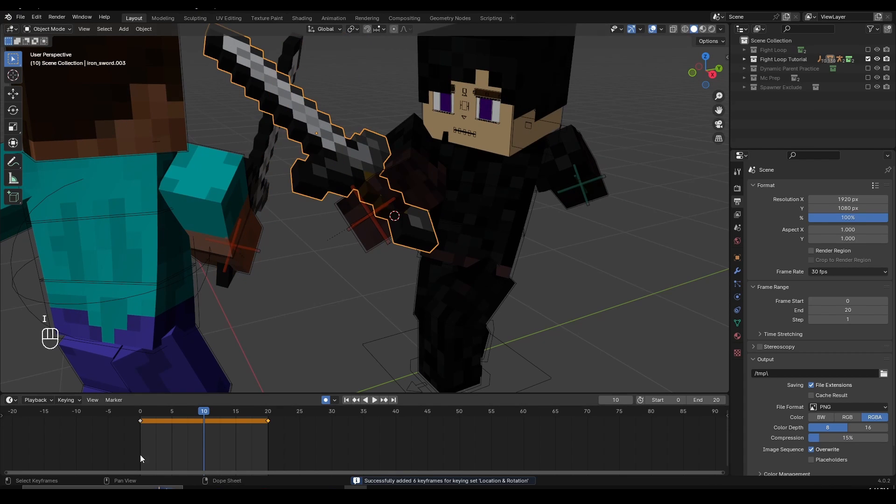
click(140, 417)
middle_drag(289, 365, 334, 314)
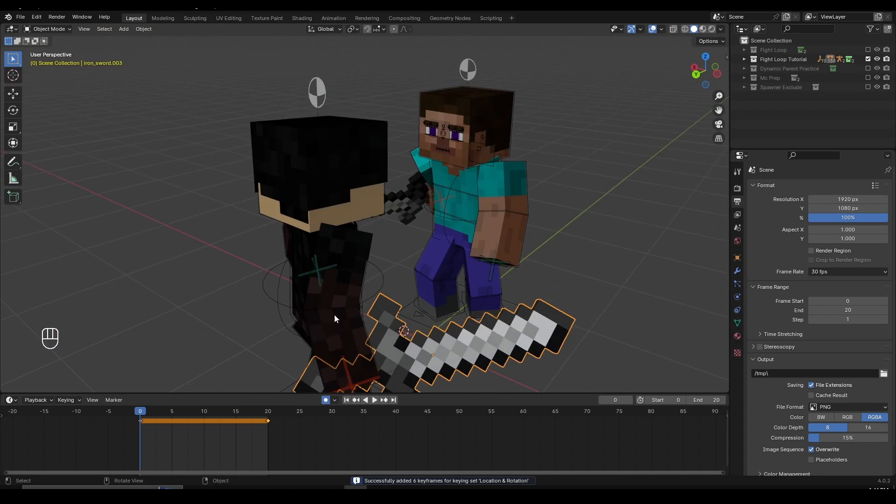
scroll(338, 322, down, 2)
key(i)
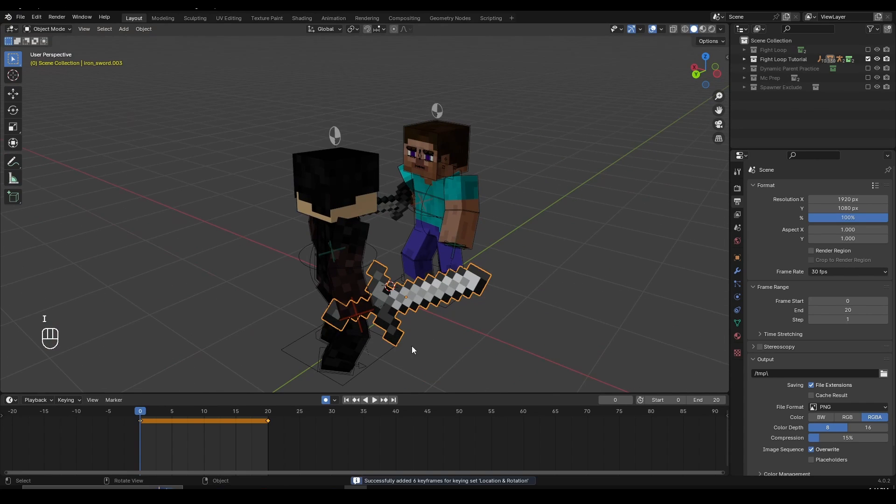
- At frame 5, rotate and move the black-haired character's sword so its handle lines up with the hand
click(170, 413)
middle_drag(369, 373, 289, 347)
key(f)
middle_drag(304, 279, 561, 268)
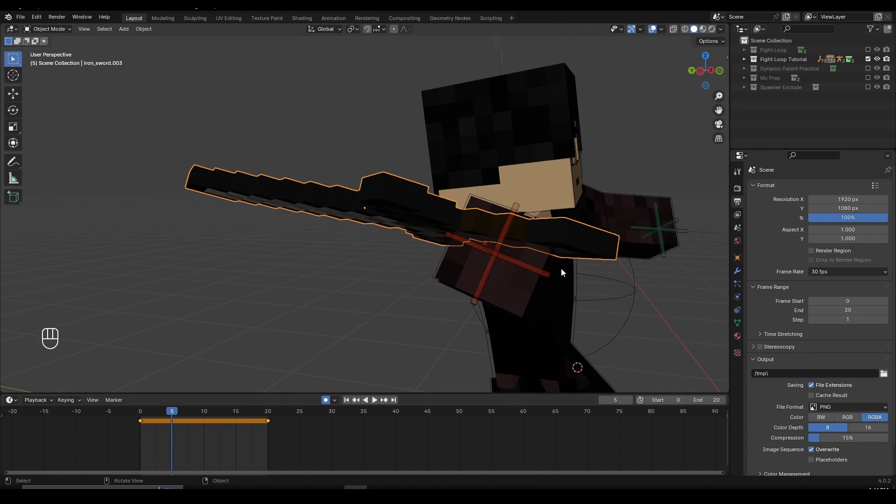
key(r)
key(g)
click(549, 306)
key(g)
click(544, 310)
middle_drag(544, 309, 437, 362)
key(r)
key(g)
click(449, 357)
- Keyframe the location and rotation of the black-haired character's sword at frames 8 and 10, and return to frame 8
mouse_move(177, 413)
mouse_down()
mouse_move(201, 421)
mouse_move(191, 420)
mouse_up()
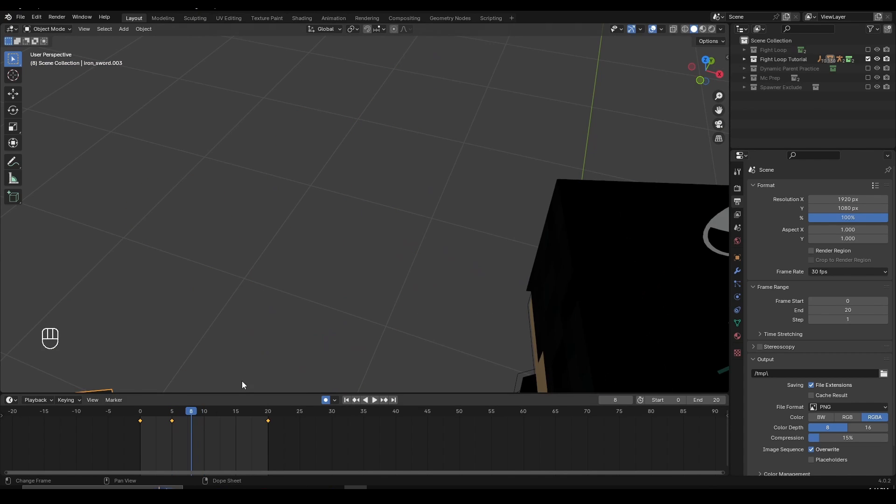
scroll(374, 327, down, 3)
middle_drag(439, 322, 388, 311)
shift+middle_drag(387, 312, 362, 280)
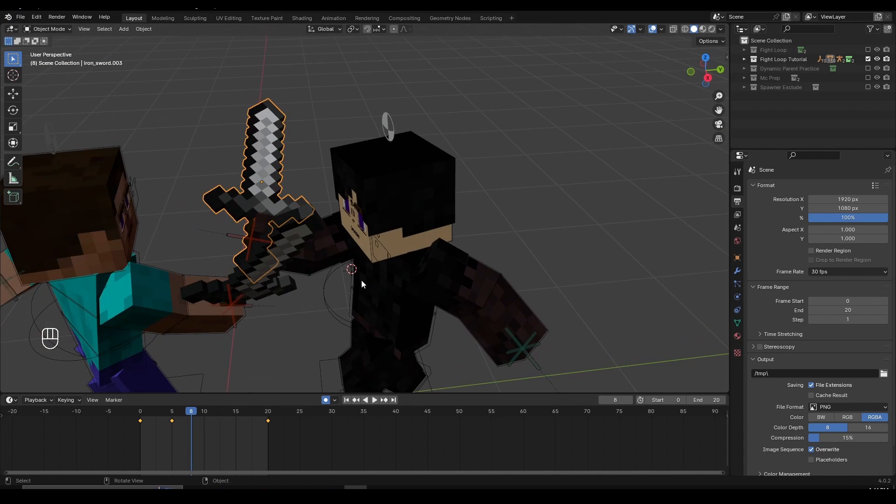
scroll(361, 279, up, 2)
key(i)
click(204, 414)
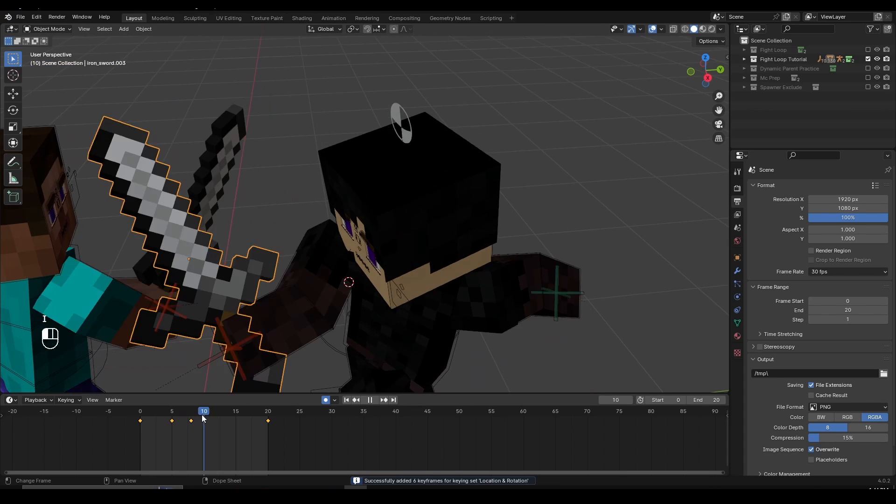
key(i)
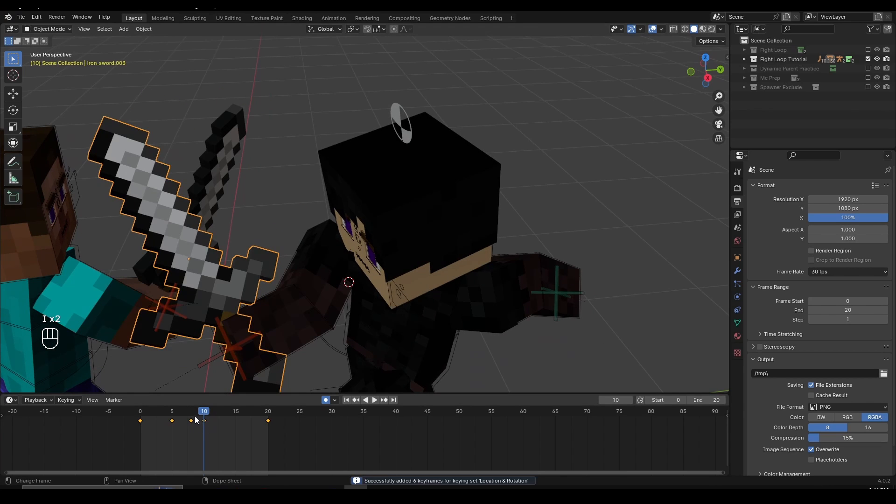
mouse_move(194, 416)
mouse_down()
mouse_move(205, 421)
mouse_move(192, 423)
mouse_up()
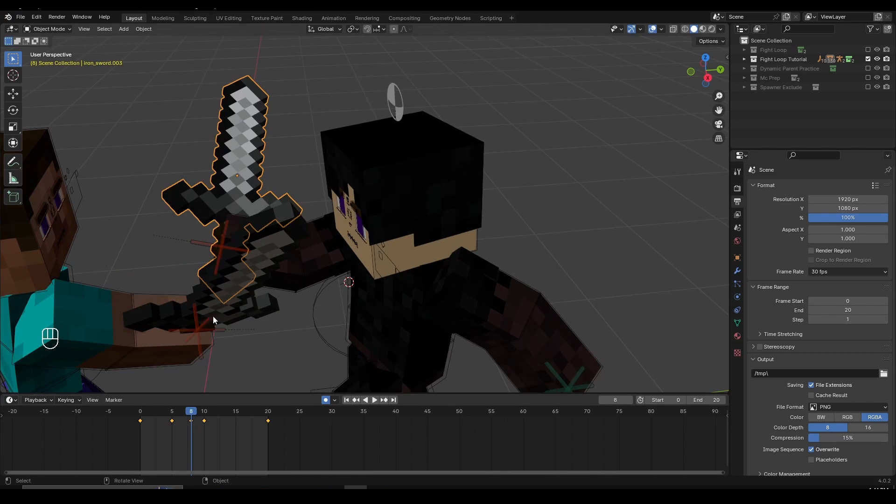
- At frame 10, rotate and move the teal-shirted character's sword so its handle sits in the hand
middle_drag(213, 315, 280, 149)
click(283, 169)
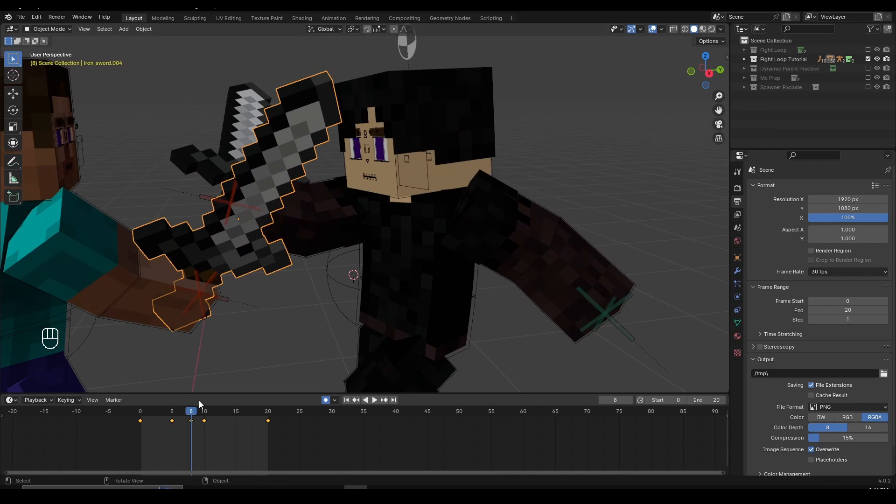
drag(195, 415, 202, 416)
middle_drag(220, 299, 392, 221)
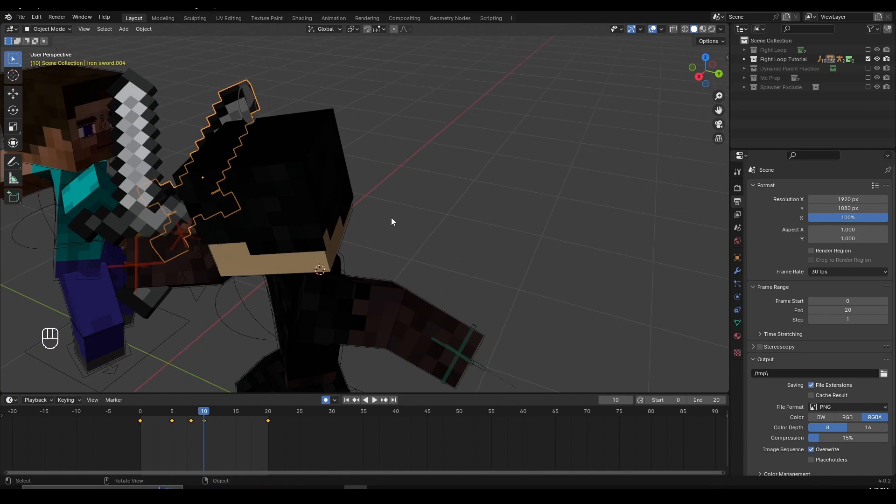
key(r)
click(386, 187)
key(g)
click(326, 208)
middle_drag(325, 209, 376, 192)
key(r)
click(390, 188)
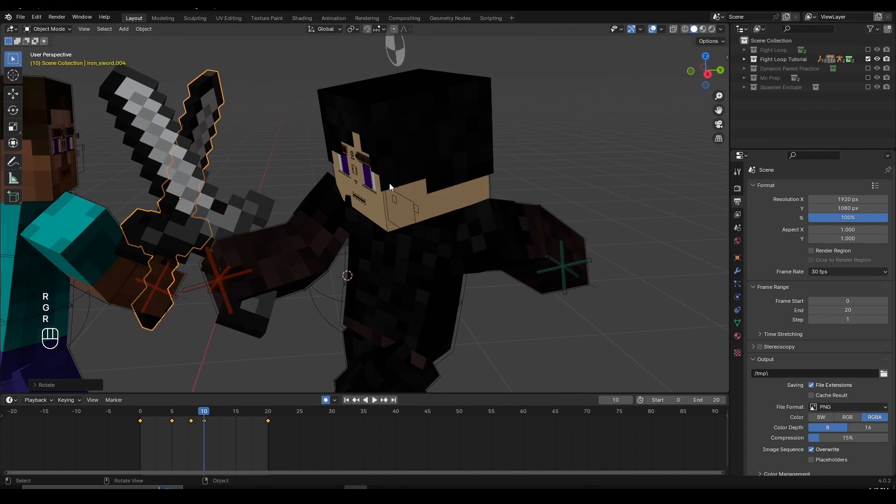
key(g)
click(382, 187)
key(r)
click(373, 193)
- At frame 10, rotate the black-haired character's sword toward upright and shift it to the hand
click(268, 200)
key(r)
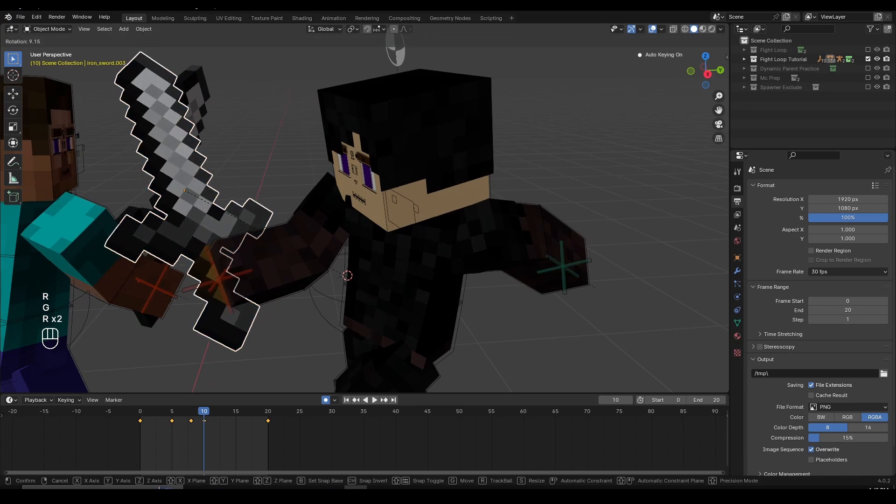
click(299, 292)
middle_drag(299, 292, 289, 312)
key(r)
click(260, 320)
key(g)
right_click(260, 320)
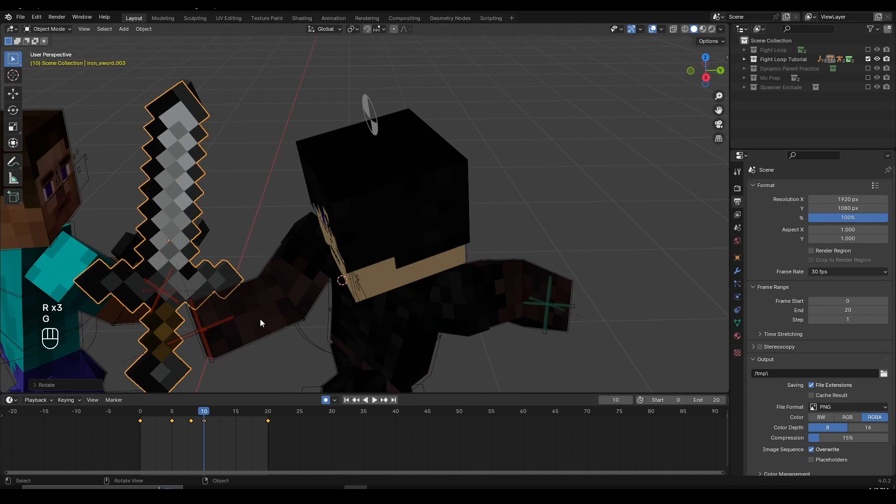
key(g)
click(292, 311)
- Fine-tune the black-haired character's sword at frame 10, tilting and moving it until the handle passes through the hand
key(r)
key(r)
click(295, 305)
key(g)
middle_drag(295, 304, 306, 267)
click(259, 297)
key(r)
click(443, 263)
key(g)
click(438, 262)
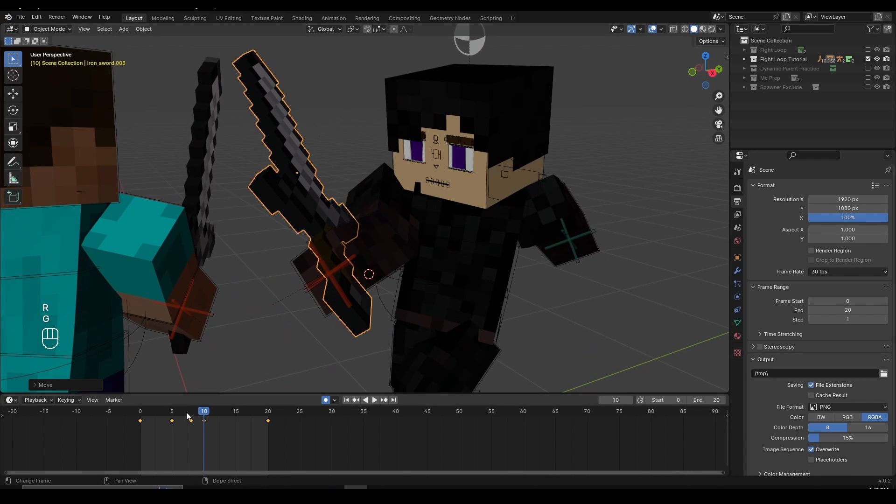
- At frame 9, rotate the teal-shirted character's sword to a more upright angle and move it toward the hand
drag(190, 414, 197, 415)
middle_drag(311, 286, 292, 303)
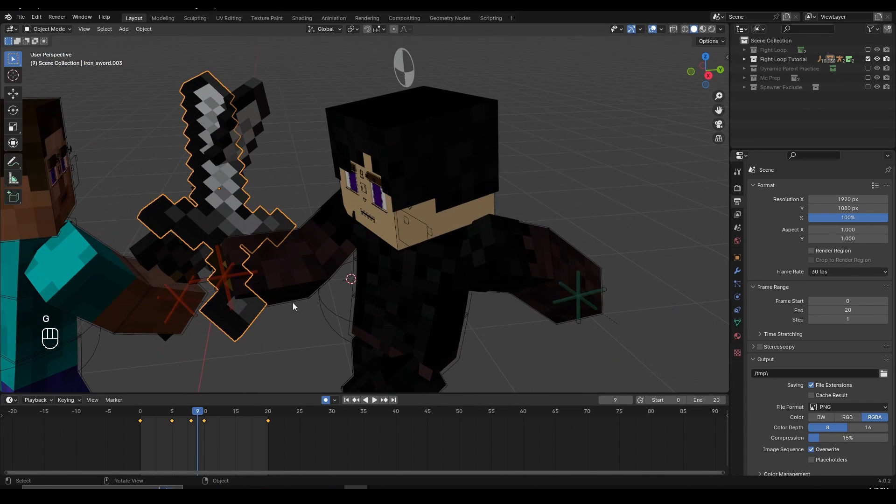
scroll(198, 422, up, 2)
scroll(271, 227, up, 2)
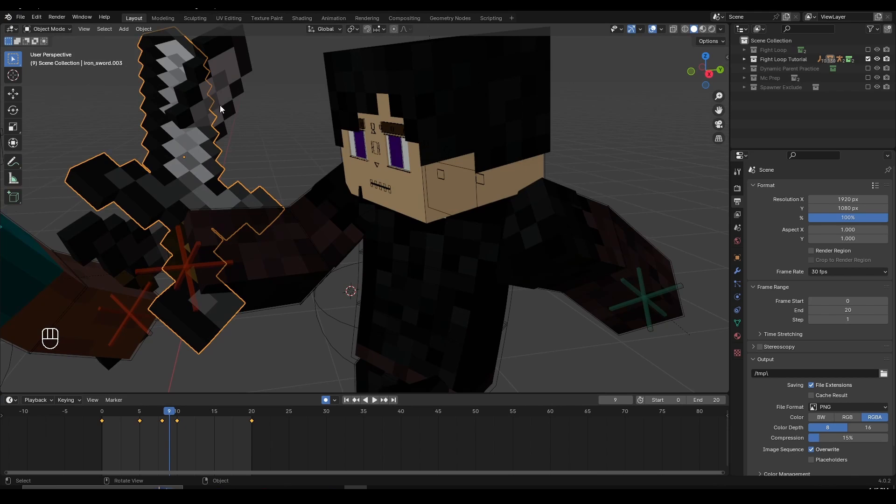
click(228, 80)
middle_drag(235, 200, 337, 242)
scroll(371, 225, up, 1)
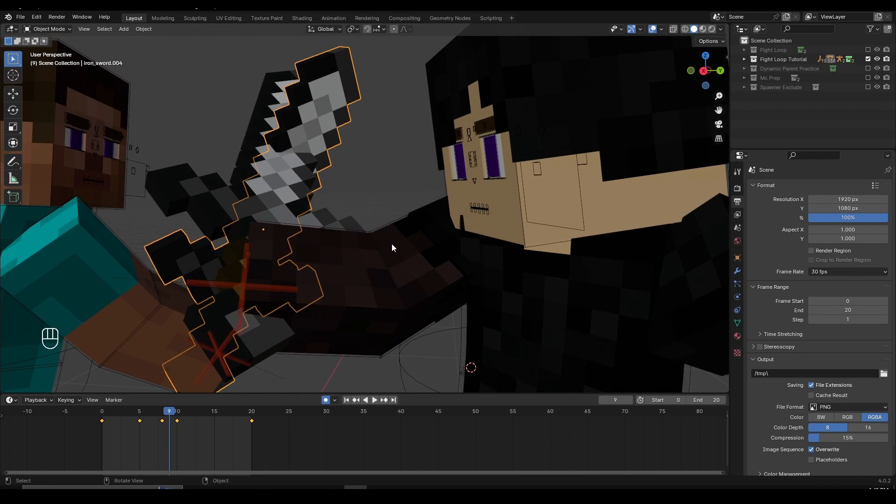
key(r)
right_click(376, 196)
middle_drag(247, 268, 233, 218)
middle_drag(390, 219, 343, 216)
key(r)
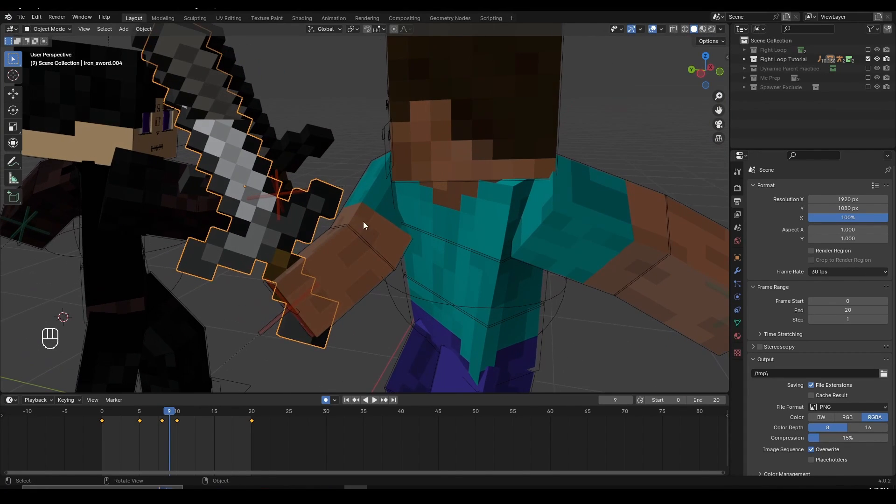
click(339, 269)
key(g)
click(355, 262)
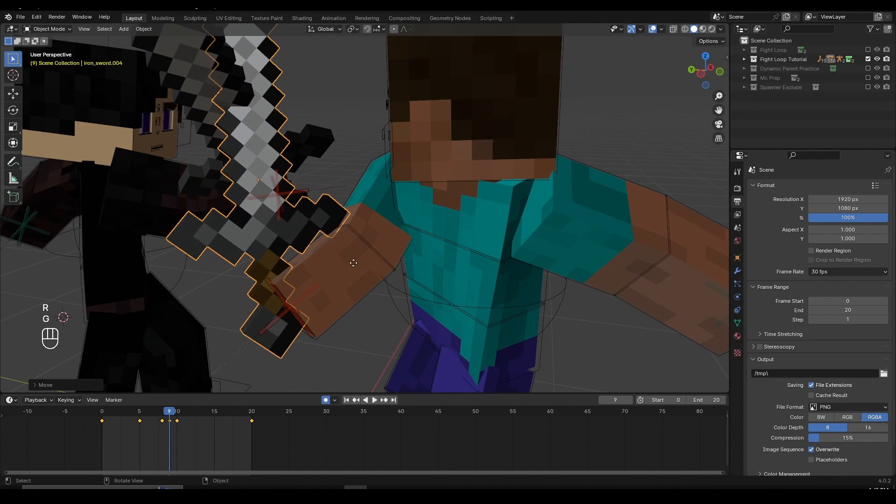
- Tilt the teal-shirted character's sword back toward the opponent at frame 9 and reposition its handle in the hand
key(g)
key(g)
click(366, 259)
key(r)
click(372, 253)
key(r)
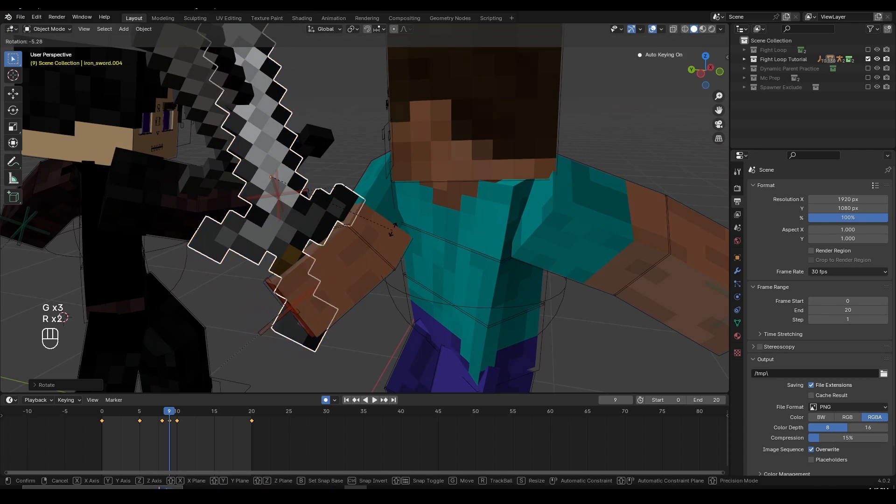
click(394, 224)
key(g)
click(359, 194)
- Rotate the teal-shirted character's sword around the Z axis at frame 9 and move its handle back into the hand
middle_drag(358, 195, 378, 233)
key(r)
key(z)
click(382, 211)
key(g)
click(374, 210)
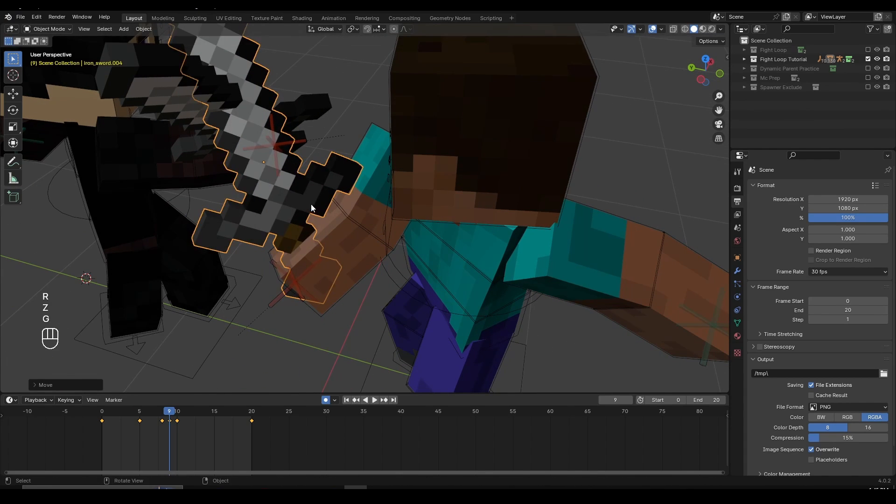
- At frame 9, rotate the black-haired character's sword and nudge its handle onto the hand
middle_drag(311, 204, 327, 186)
click(169, 101)
middle_drag(221, 178, 231, 159)
key(r)
click(280, 188)
key(g)
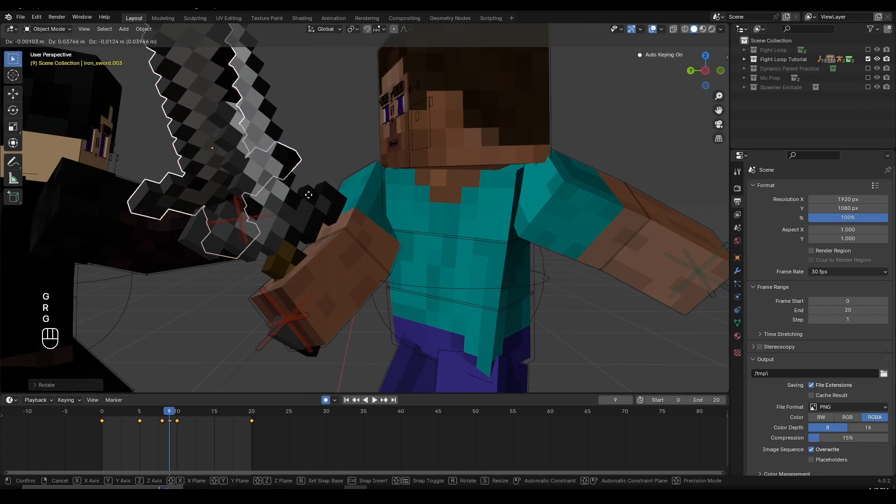
click(304, 196)
key(g)
click(305, 197)
key(g)
click(291, 194)
- Refine the black-haired character's sword angle and position at frame 9 so the blade sits beside the opposing blade
middle_drag(290, 195, 92, 242)
middle_drag(457, 255, 492, 265)
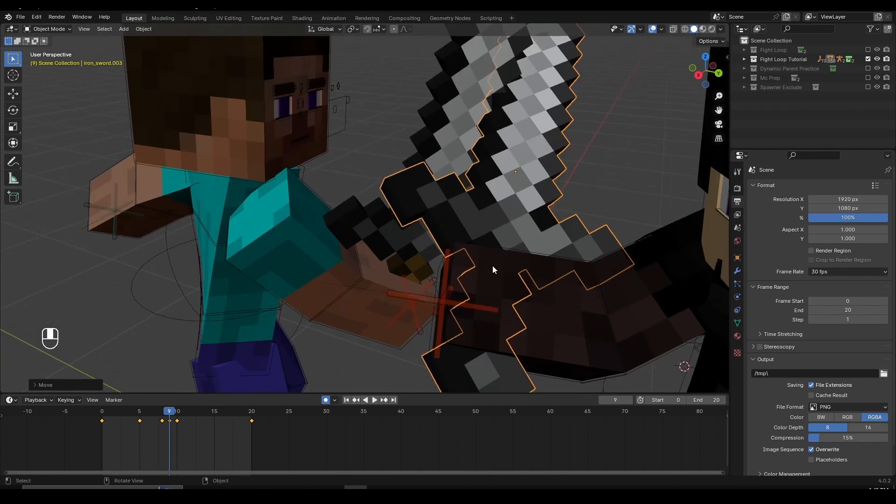
key(r)
click(515, 313)
key(g)
click(513, 304)
shift+middle_drag(510, 123, 421, 215)
key(r)
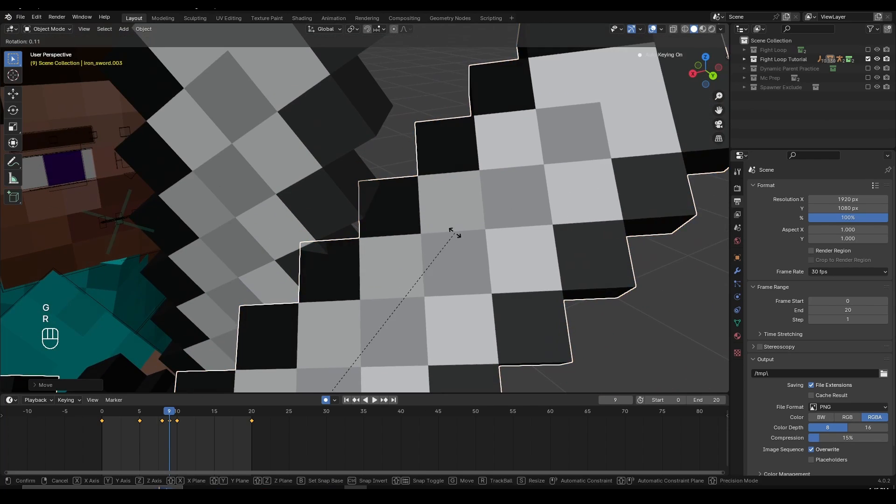
click(401, 258)
middle_drag(400, 259, 421, 270)
scroll(476, 329, down, 4)
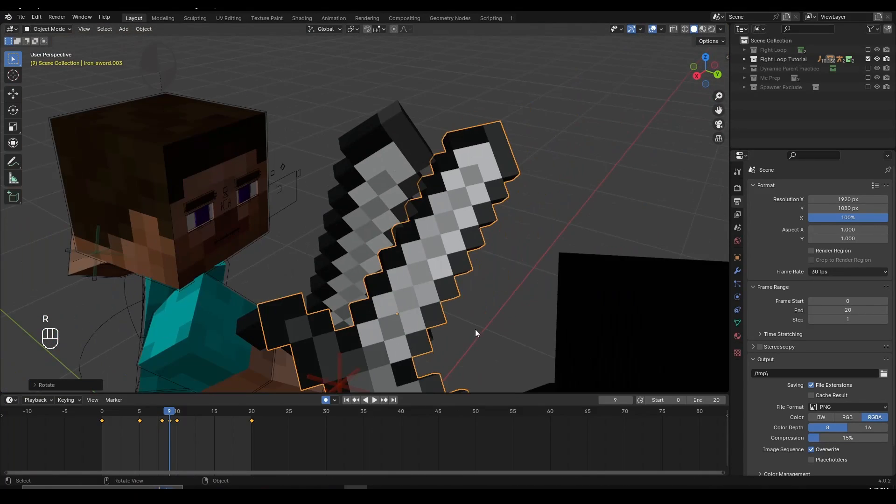
key(g)
click(478, 329)
- Go through the frames around frame 8 to review how the two swords and arms move into the clash
scroll(470, 346, down, 3)
drag(156, 414, 160, 434)
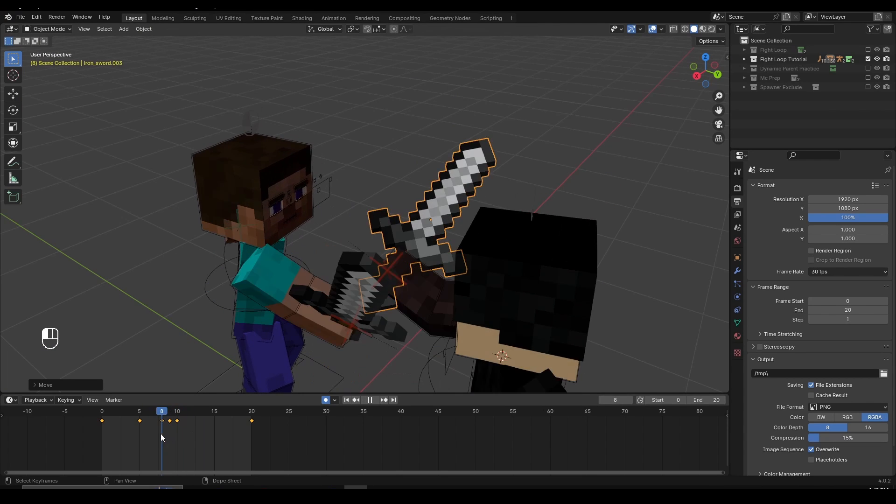
middle_drag(280, 303, 328, 277)
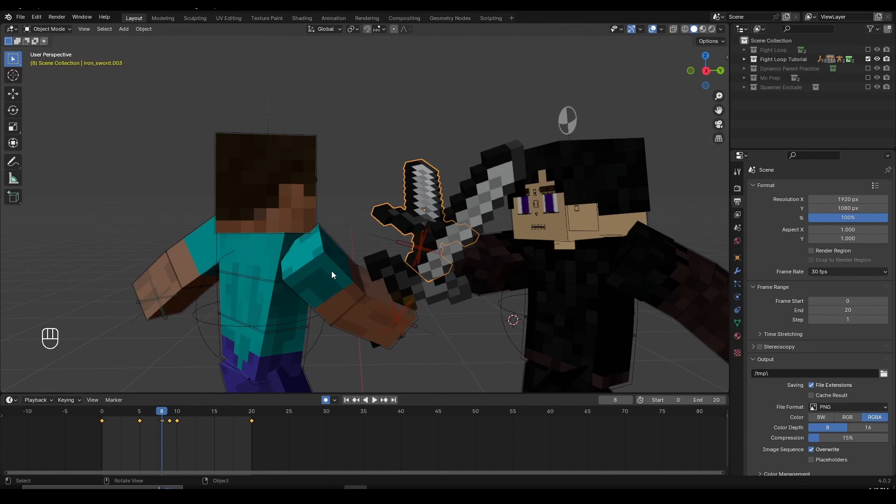
key(Left)
key(Left)
key(Right)
key(Right)
key(Right)
key(Right)
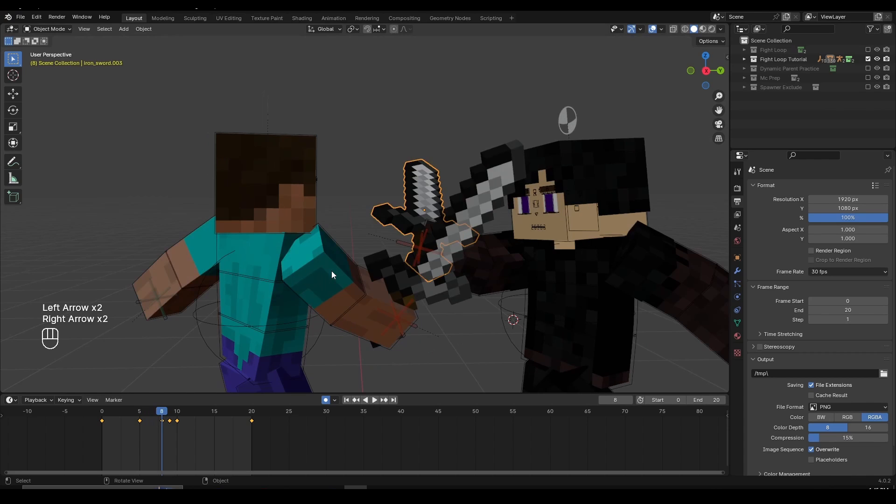
key(Right)
key(Left)
key(Left)
key(Left)
key(Left)
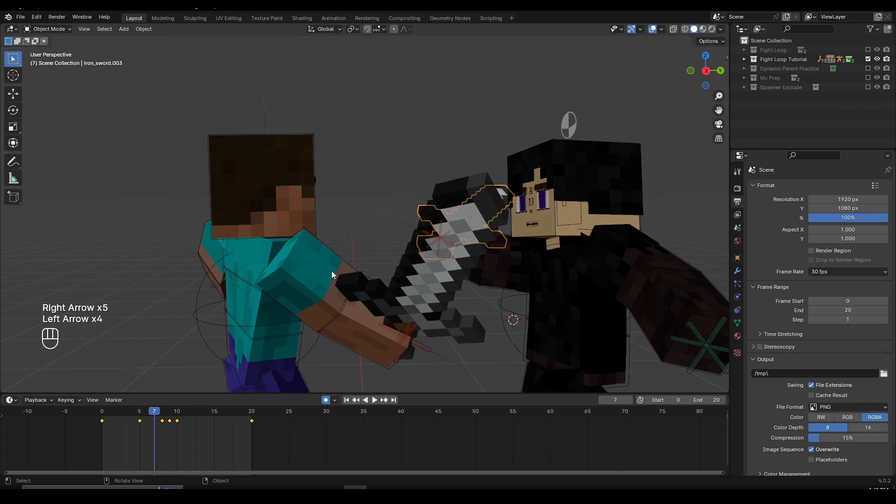
key(Right)
middle_drag(331, 271, 366, 229)
key(Right)
key(Left)
- Switch to posing the rigs and, at frame 8, rotate the teal-shirted character's right upper arm up to about horizontal
scroll(365, 228, up, 2)
click(436, 254)
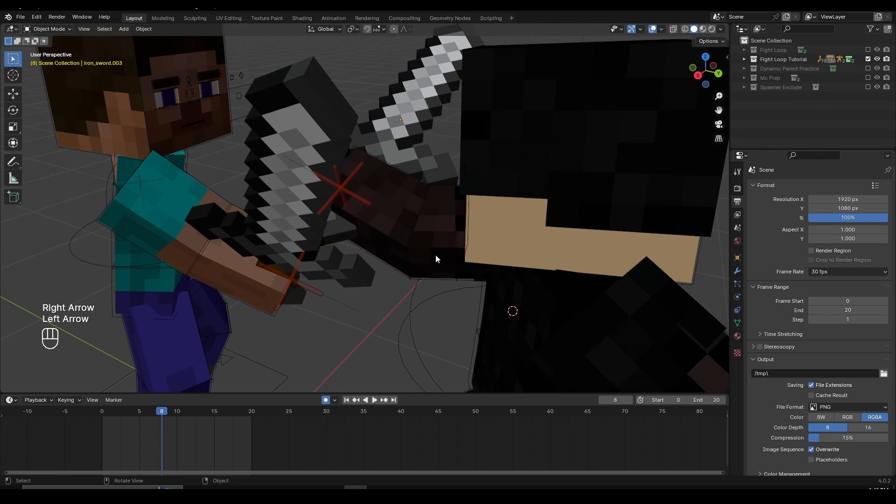
key(r)
click(431, 223)
scroll(314, 234, down, 5)
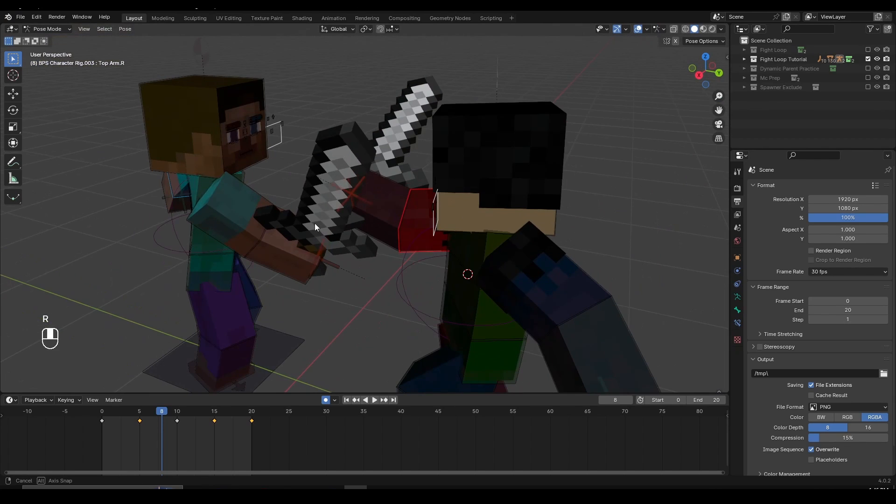
click(232, 209)
middle_drag(268, 250, 275, 247)
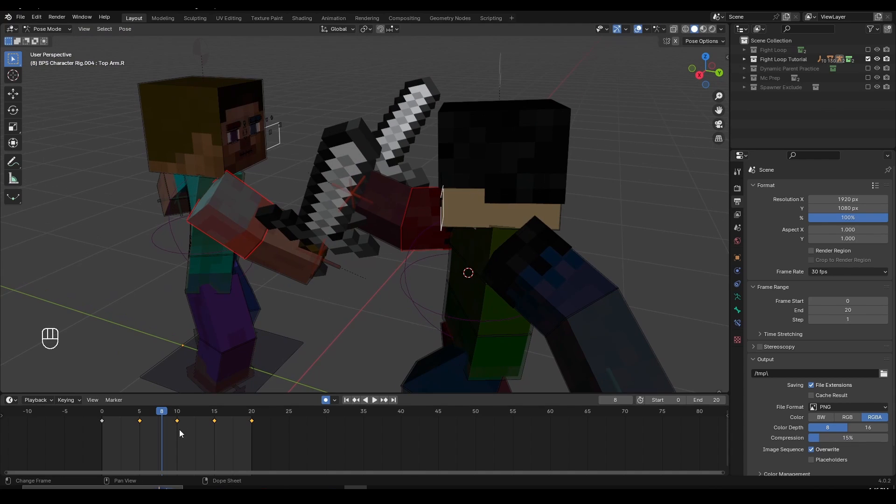
middle_drag(192, 430, 348, 427)
scroll(348, 428, up, 3)
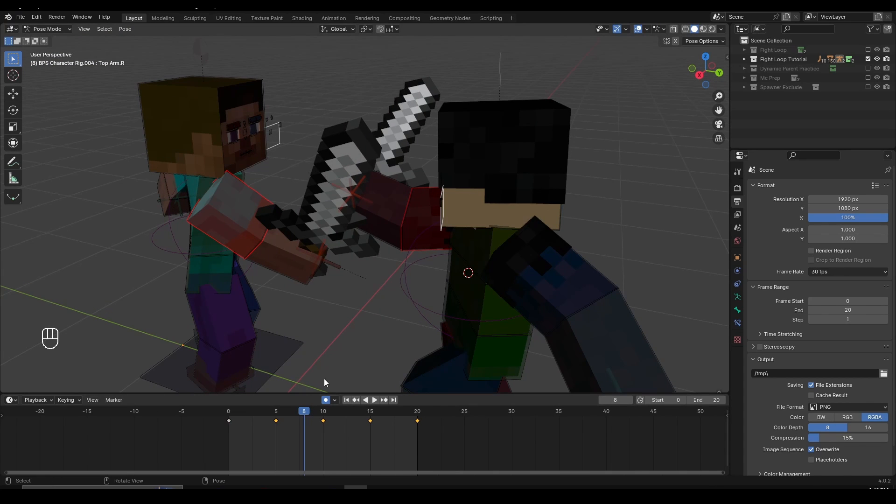
scroll(302, 414, up, 2)
mouse_move(294, 413)
mouse_down()
mouse_move(318, 415)
mouse_move(297, 416)
mouse_up()
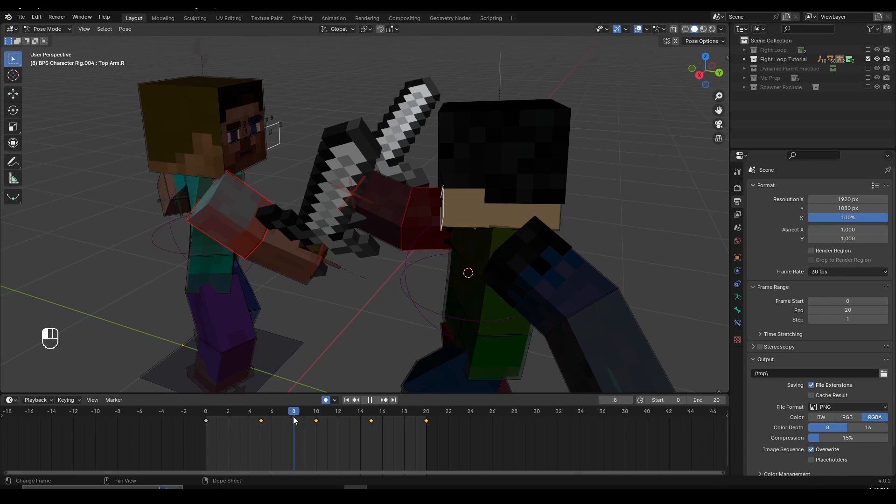
middle_drag(337, 335, 366, 309)
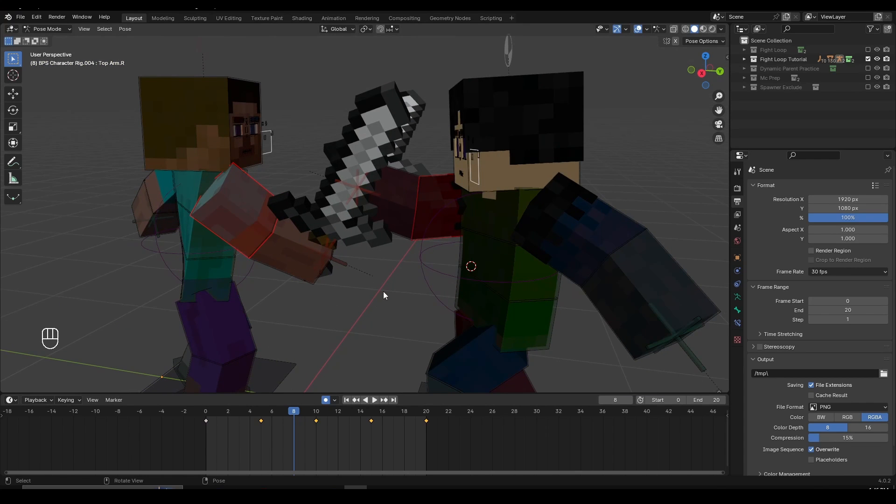
key(r)
click(355, 210)
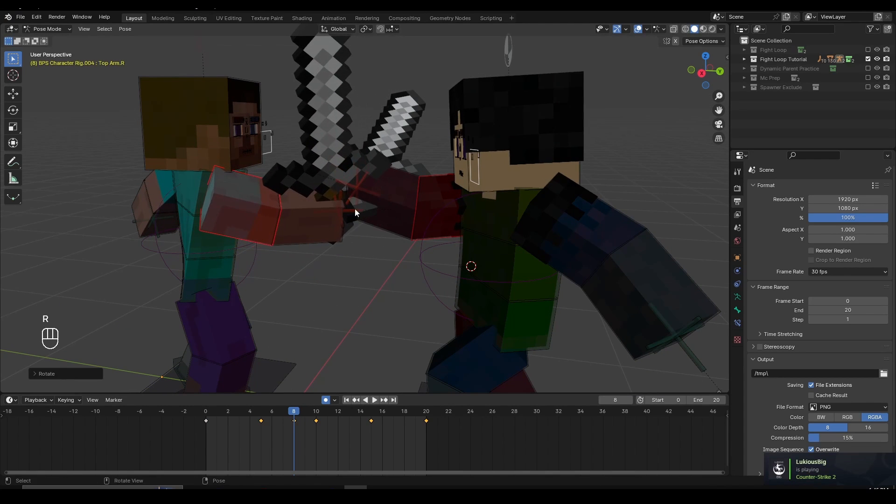
- At frame 8, rotate the black-haired character's right upper arm so the sword hand lifts toward the opponent's blade
click(450, 219)
middle_drag(450, 219, 465, 232)
key(r)
key(r)
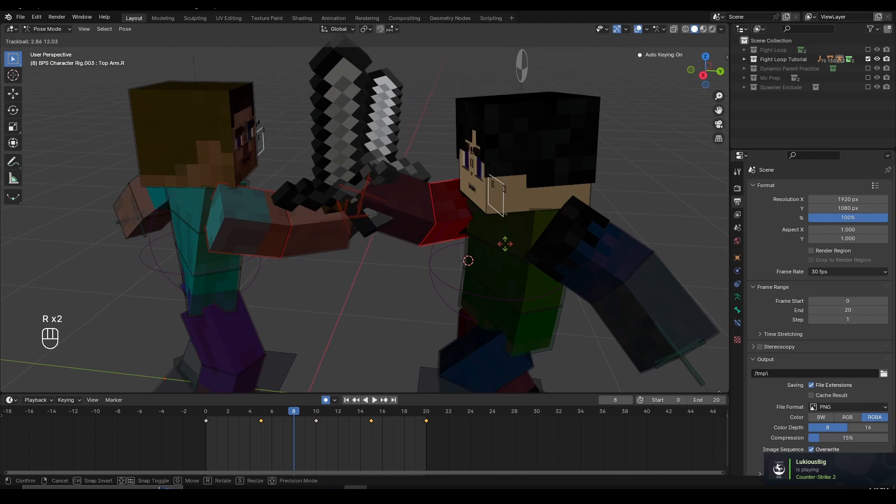
click(504, 243)
key(r)
click(516, 269)
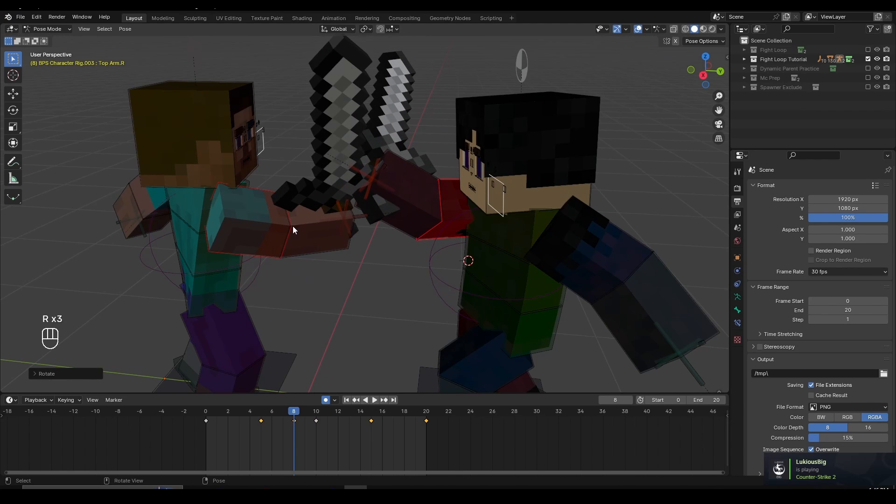
- Keyframe the location and rotation of the teal-shirted character's right lower arm at frame 5
click(327, 242)
middle_drag(334, 252, 333, 244)
scroll(332, 244, up, 1)
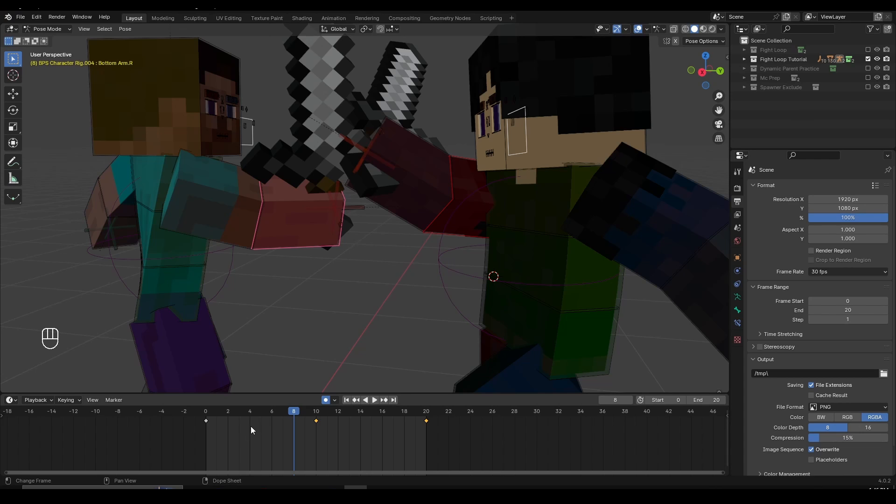
scroll(252, 428, up, 2)
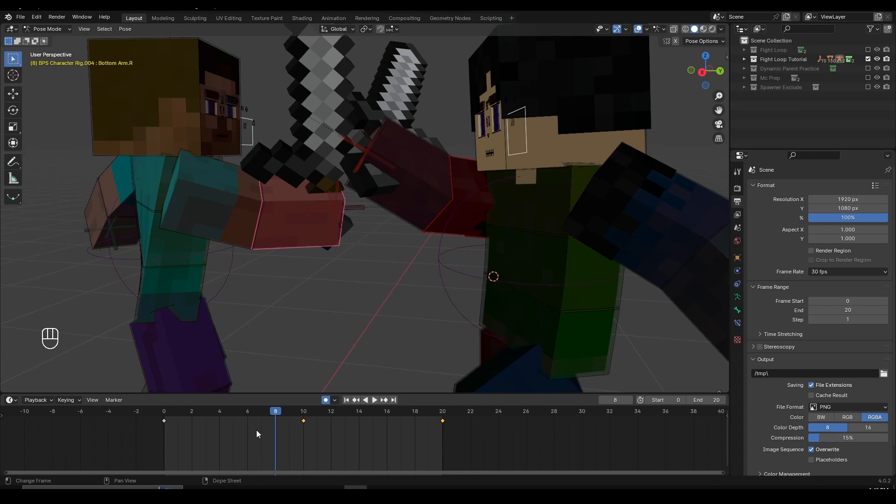
click(234, 414)
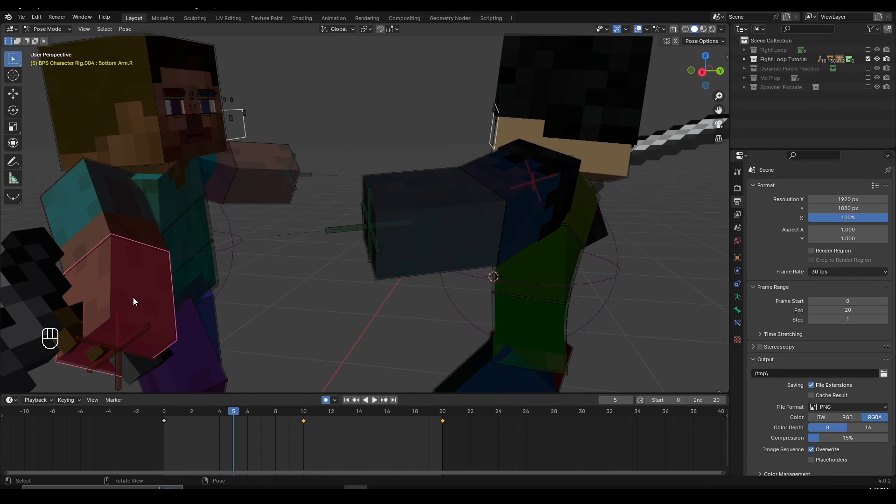
key(i)
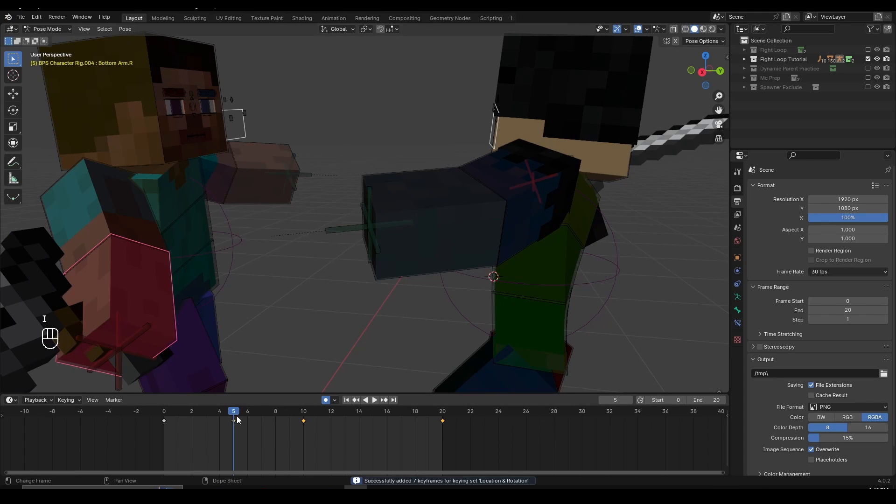
- At frame 8, rotate the teal-shirted character's right lower arm so the sword hand angles up toward the opponent's hand
drag(237, 414, 273, 428)
key(r)
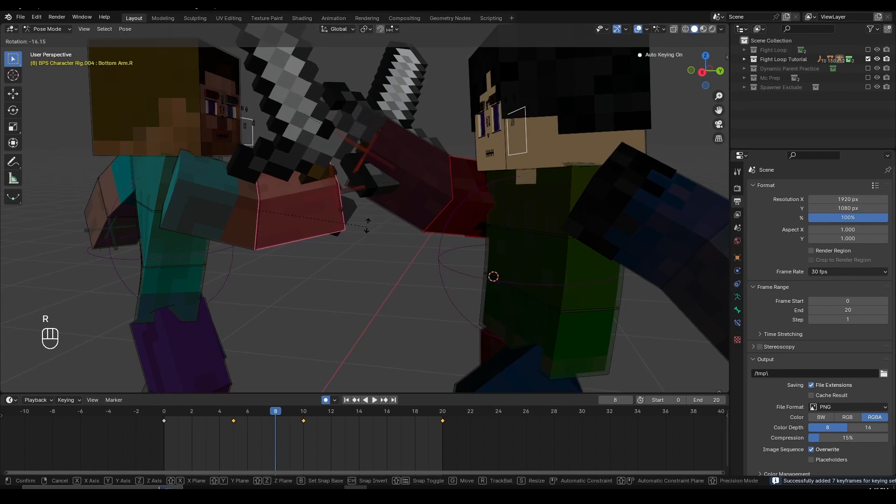
click(337, 359)
mouse_move(280, 415)
mouse_down()
mouse_move(344, 433)
mouse_move(279, 432)
mouse_move(289, 421)
mouse_up()
middle_drag(298, 346, 295, 408)
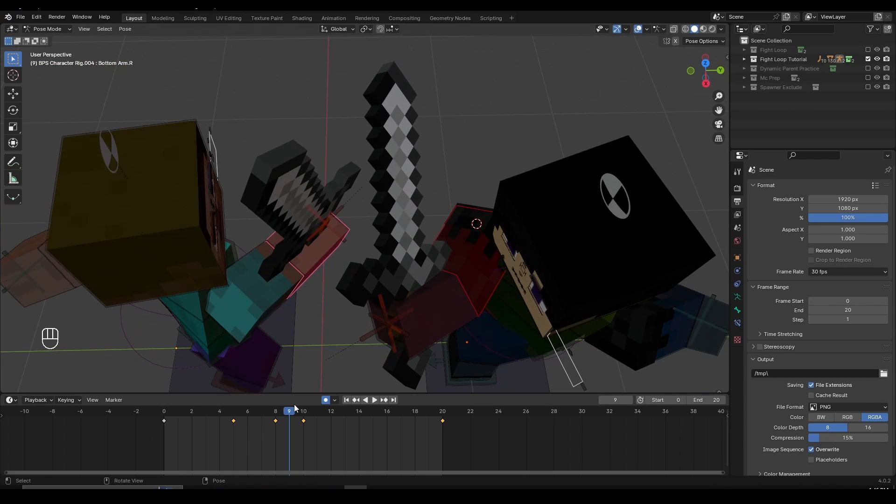
drag(288, 412, 275, 416)
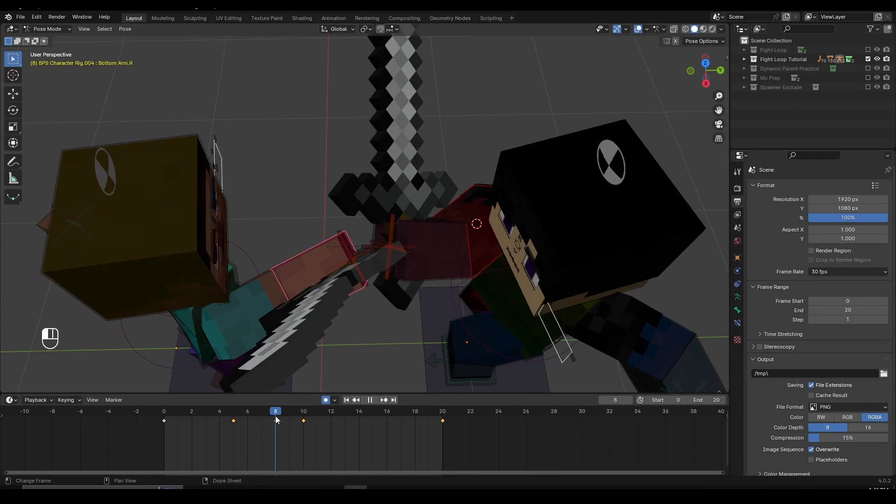
middle_drag(281, 380, 308, 236)
key(r)
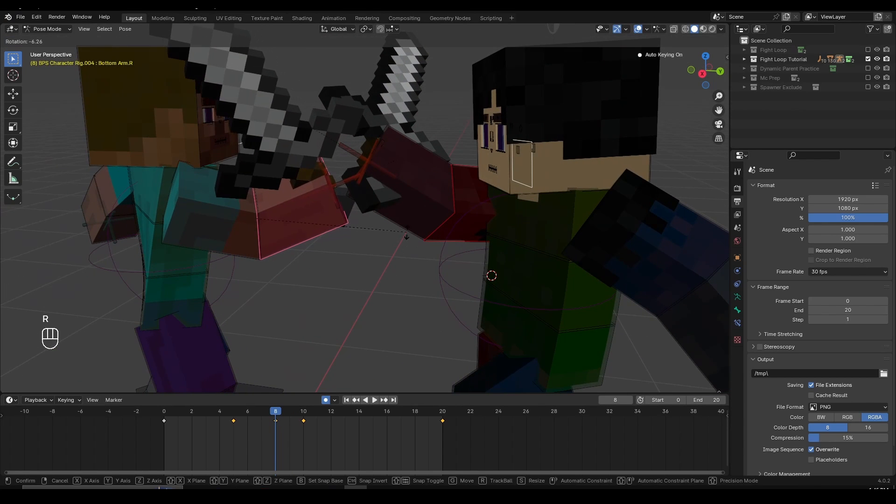
click(425, 221)
- At frame 8, rotate the black-haired character's right upper arm slightly to lower the sword hand
click(451, 228)
click(471, 195)
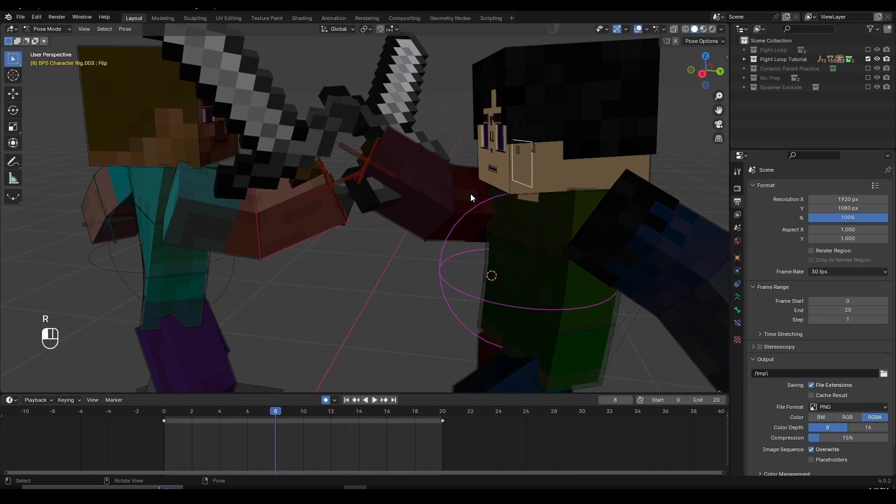
key(r)
click(605, 240)
key(g)
click(604, 243)
key(r)
click(536, 245)
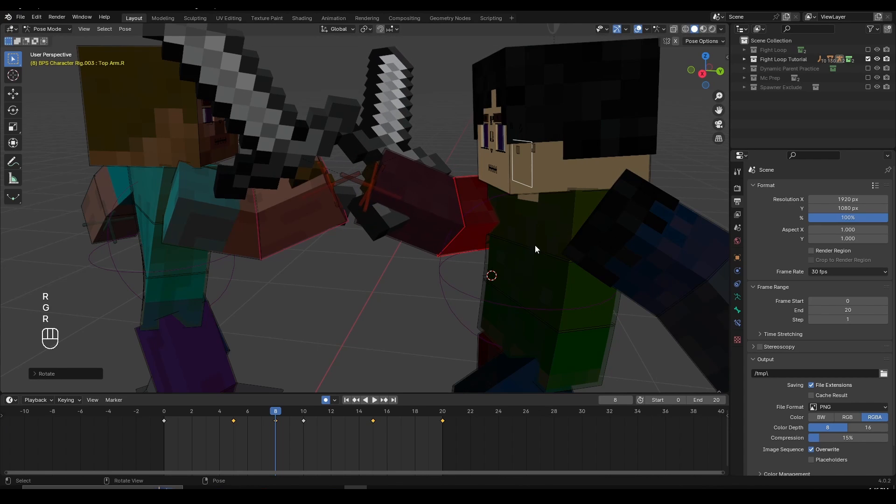
- At frame 8, rotate both characters' right lower arms so the two sword hands meet at the clash
click(305, 214)
key(r)
click(372, 214)
middle_drag(371, 213, 439, 239)
click(442, 200)
key(r)
click(475, 233)
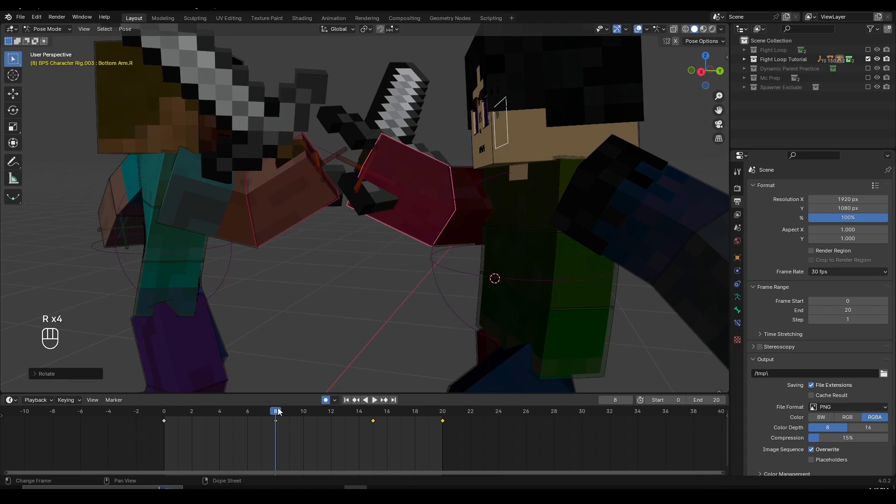
- Switch from posing to objects and, at frame 9, rotate and move the teal-shirted character's sword toward its hand
drag(277, 411, 305, 435)
middle_drag(288, 217, 299, 356)
drag(290, 409, 287, 458)
click(312, 250)
middle_drag(342, 291, 308, 189)
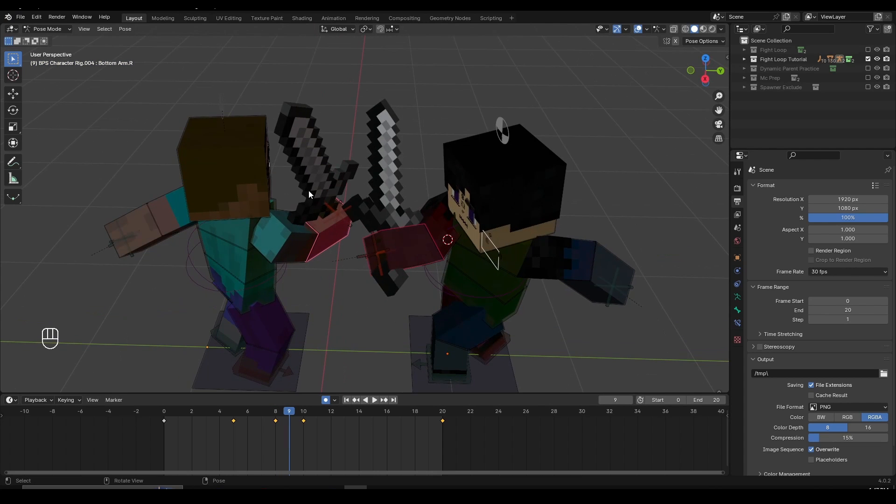
click(310, 172)
scroll(410, 254, up, 1)
key(r)
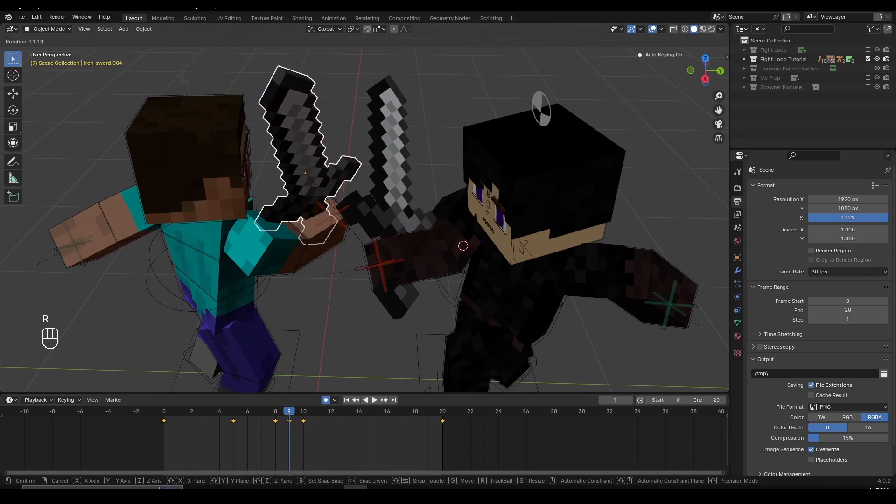
click(390, 268)
middle_drag(390, 268, 363, 269)
key(g)
click(390, 268)
- At frame 9, fine-tune the teal-shirted character's sword so the grip sits in the hand and the blade stands nearly upright
scroll(416, 280, up, 2)
key(r)
click(392, 294)
key(g)
click(395, 279)
key(r)
click(385, 296)
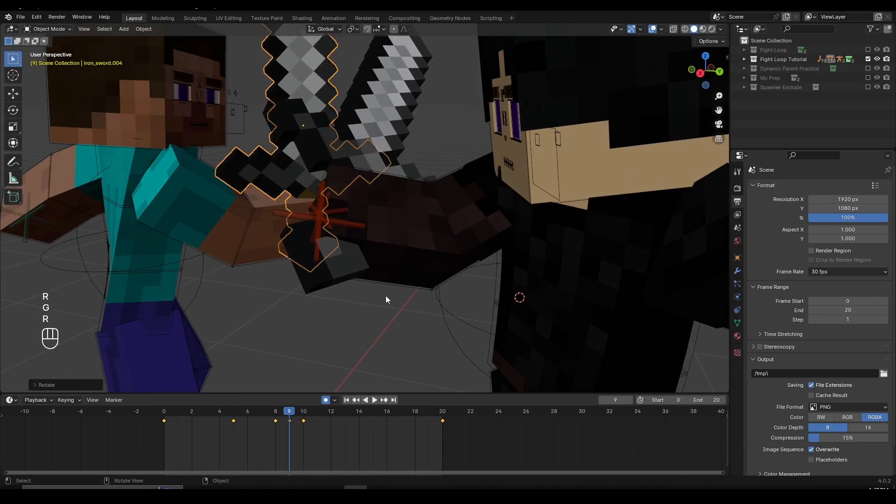
key(g)
click(380, 291)
- At frame 9, rotate and shift the teal-shirted character's sword so its blade leans toward the opponent's blade
middle_drag(271, 219, 301, 375)
key(r)
click(488, 240)
key(g)
click(484, 243)
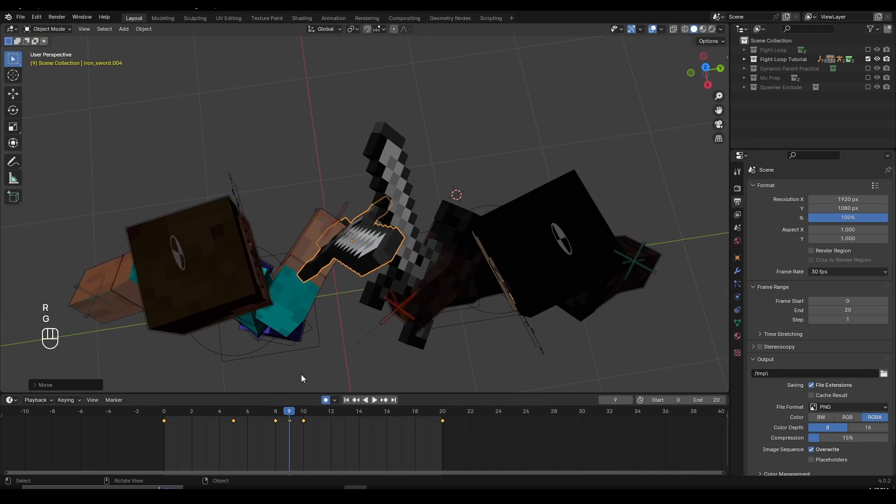
- At frame 10, rotate the teal-shirted character's sword to begin turning its blade toward the opponent's sword
key(space)
drag(289, 419, 301, 428)
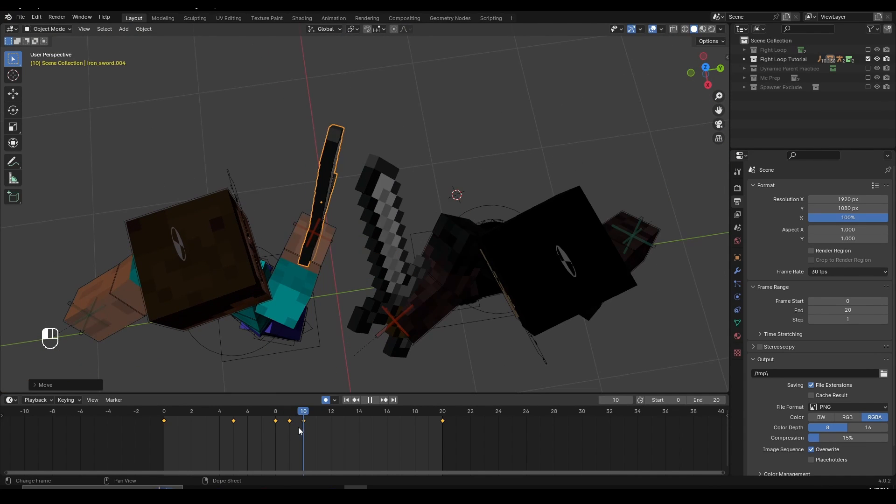
key(r)
click(403, 266)
middle_drag(404, 269, 425, 242)
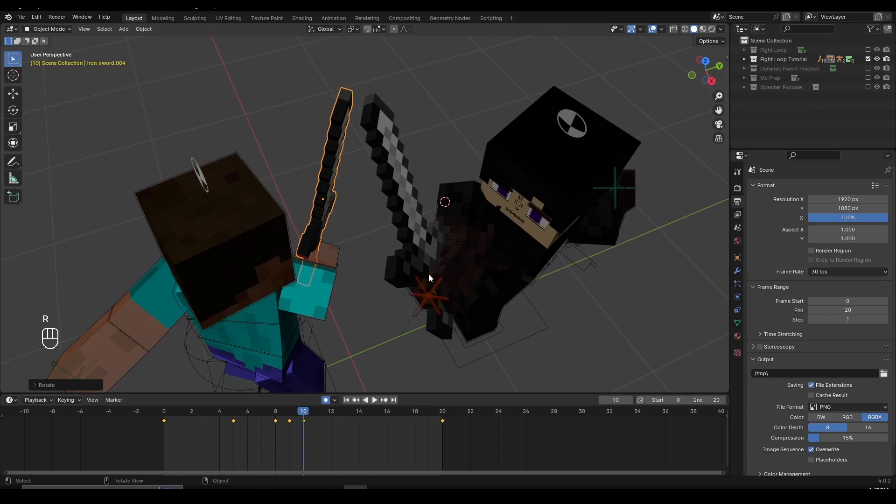
middle_drag(429, 277, 432, 320)
key(r)
click(375, 308)
- At frame 10, move the teal-shirted character's sword into the right hand and angle its blade against the opponent's sword
middle_drag(374, 308, 349, 273)
key(g)
click(445, 271)
key(r)
click(471, 279)
key(g)
click(483, 272)
key(r)
click(344, 344)
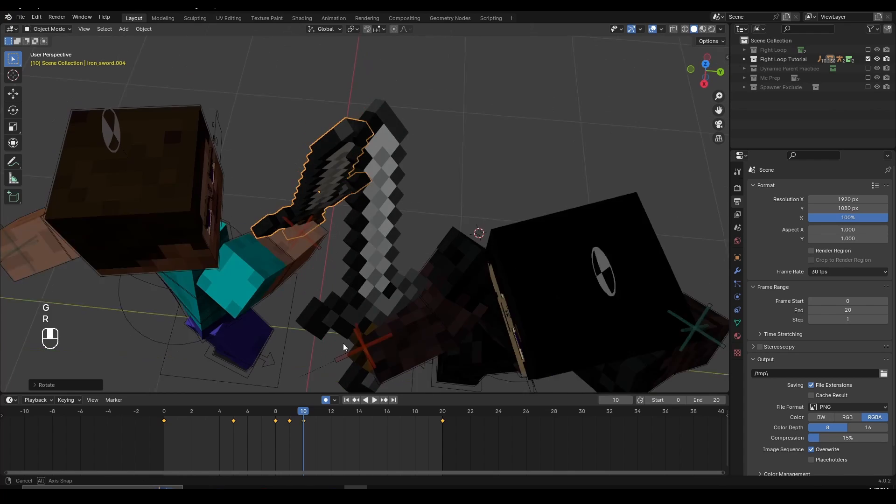
- Play and scrub through the frames around the clash to examine how the swords sit in both hands
key(space)
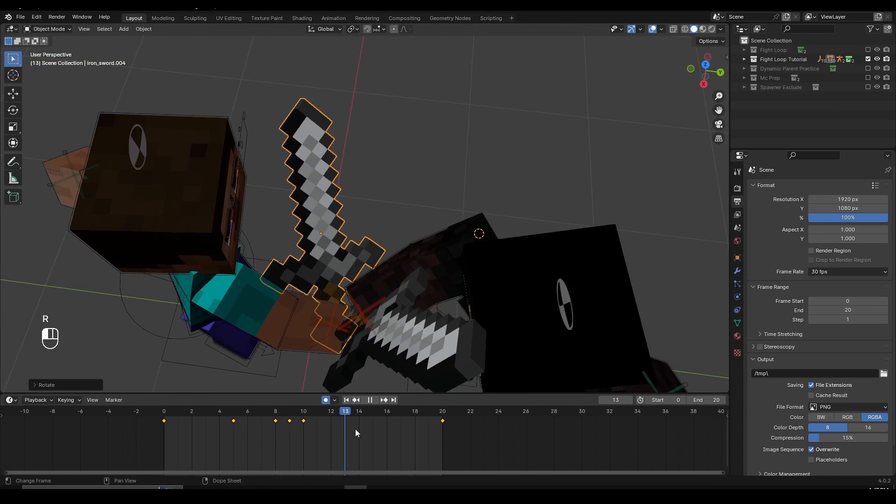
drag(356, 429, 262, 401)
scroll(443, 273, down, 4)
middle_drag(443, 273, 456, 206)
key(space)
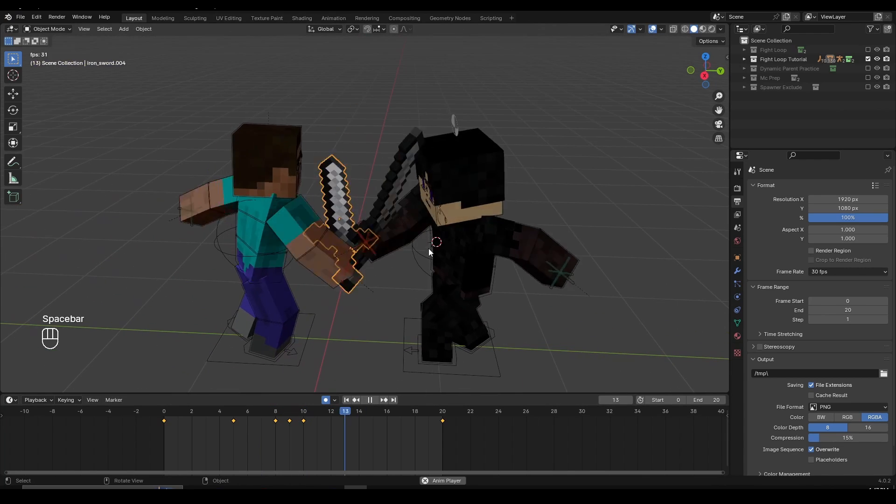
key(space)
drag(261, 413, 310, 440)
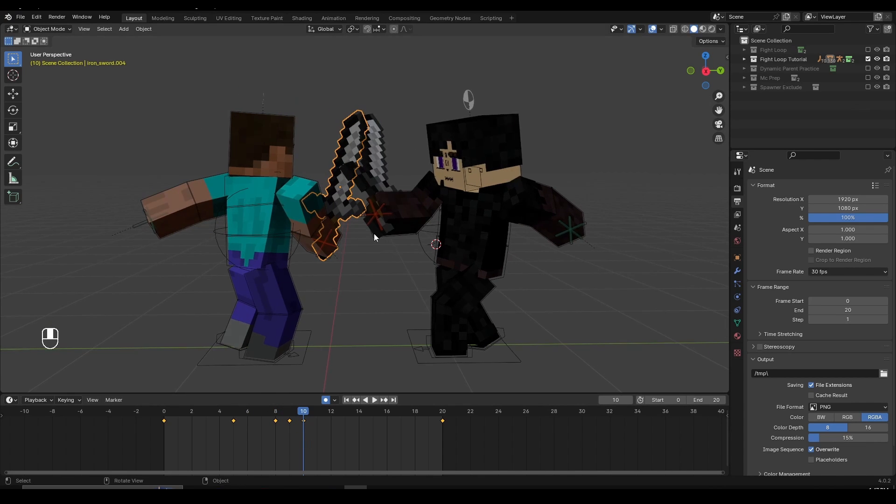
scroll(374, 233, up, 6)
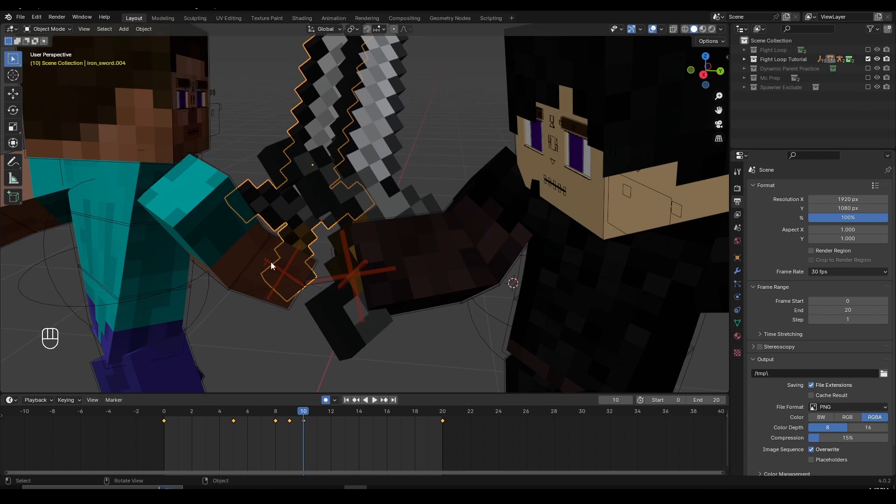
scroll(275, 259, down, 4)
- At frame 12, rotate and move the black-haired character's sword so its grip lines up with the right hand
click(366, 202)
middle_drag(474, 229, 343, 401)
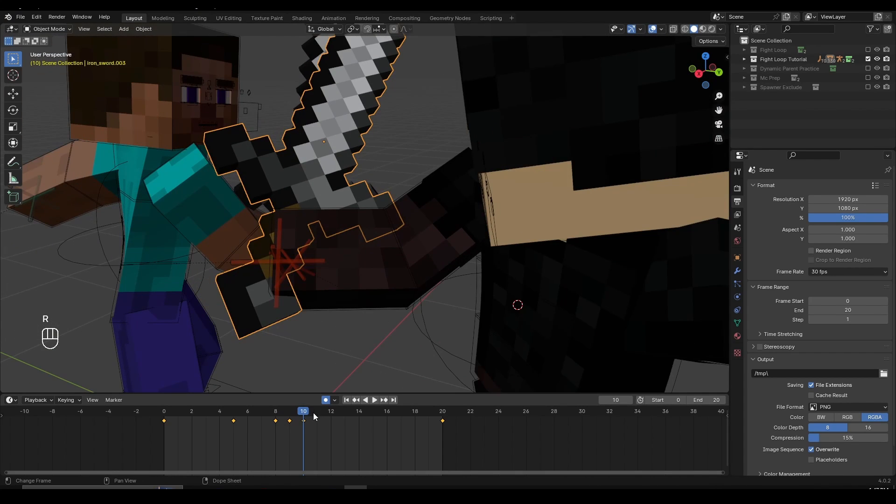
drag(313, 413, 335, 422)
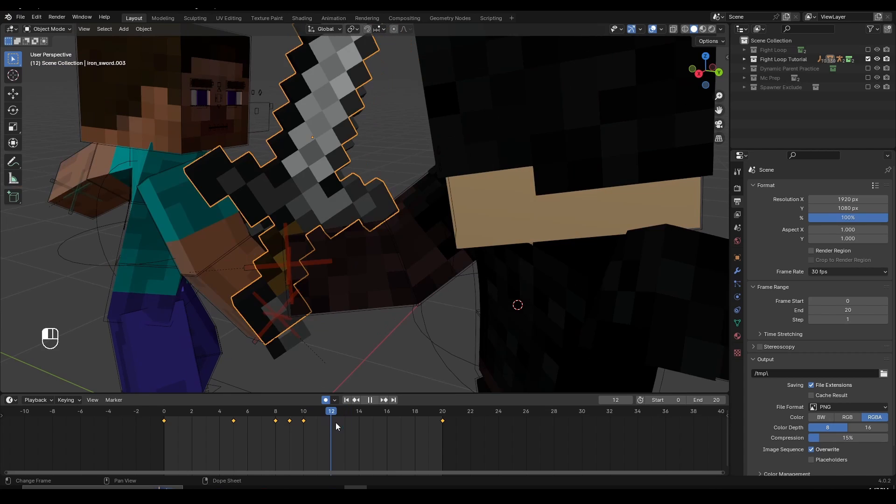
middle_drag(398, 304, 439, 295)
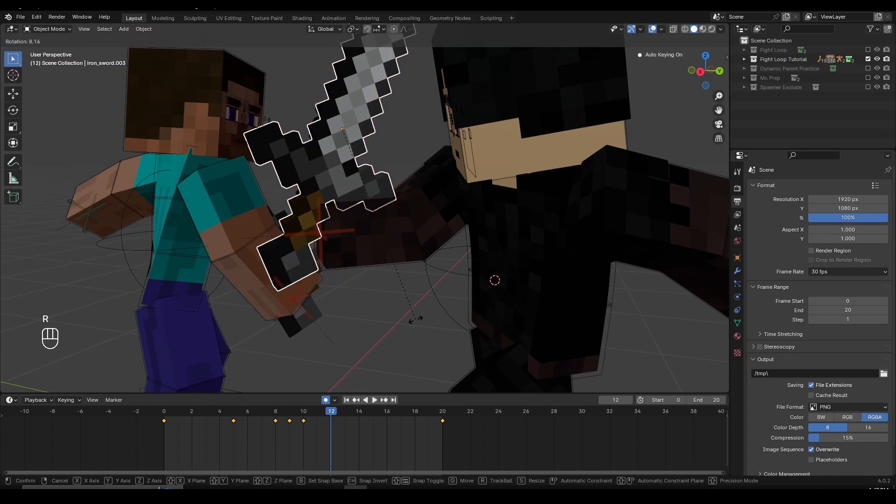
key(r)
key(r)
key(g)
click(325, 246)
- At frame 12, rotate and move the teal-shirted character's sword so its grip follows the right hand
middle_drag(325, 243, 327, 261)
click(318, 178)
key(r)
click(390, 308)
key(g)
click(391, 302)
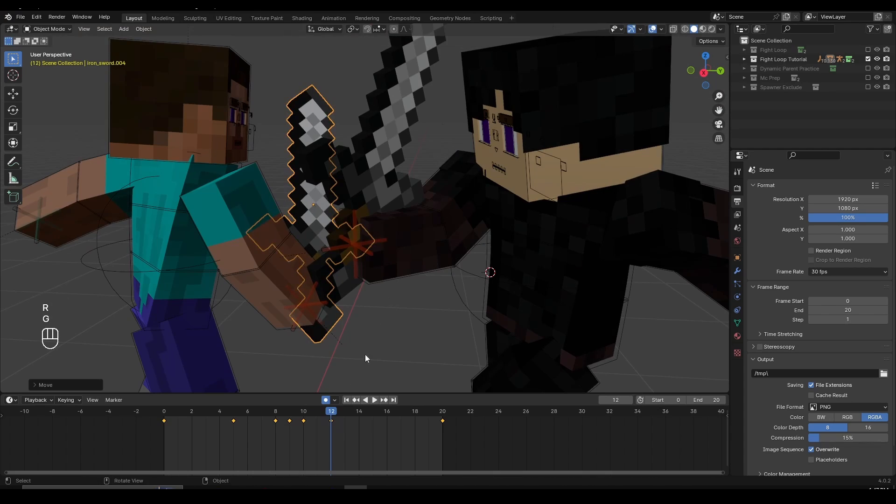
- Deselect everything and play the loop from several sides to review the sword clash
key(space)
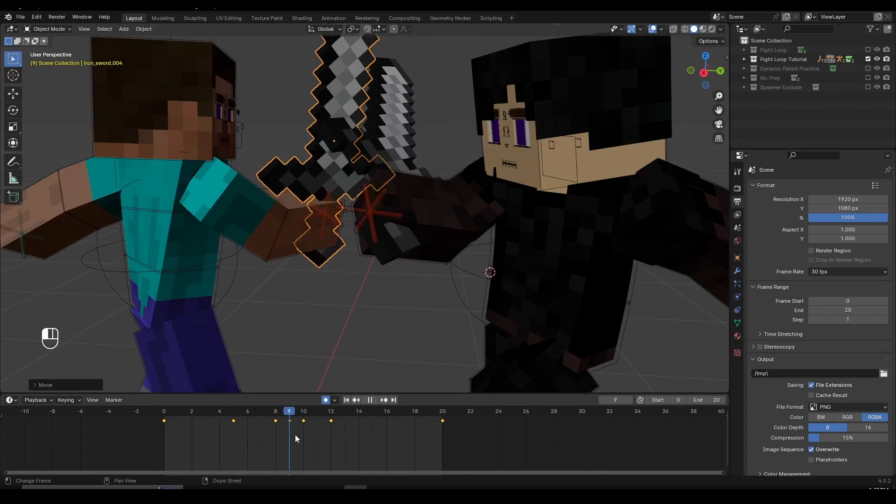
drag(326, 447, 244, 410)
key(space)
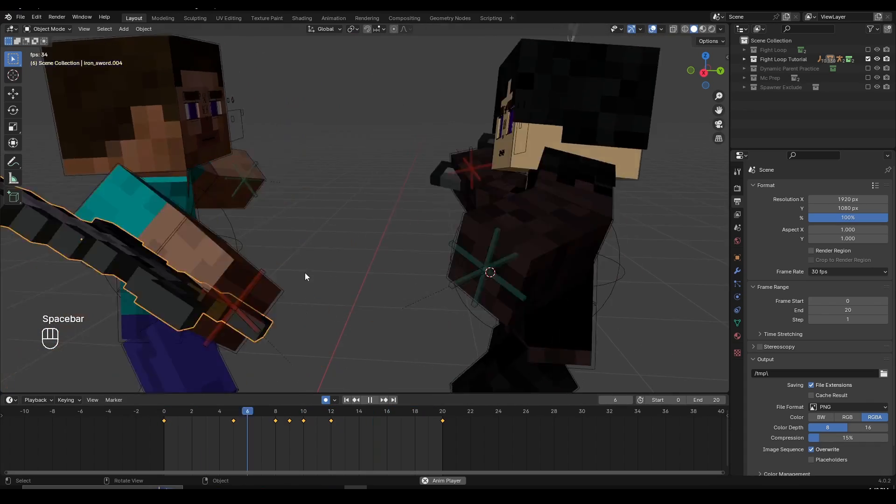
scroll(306, 272, down, 5)
middle_drag(306, 271, 353, 267)
key(alt+a)
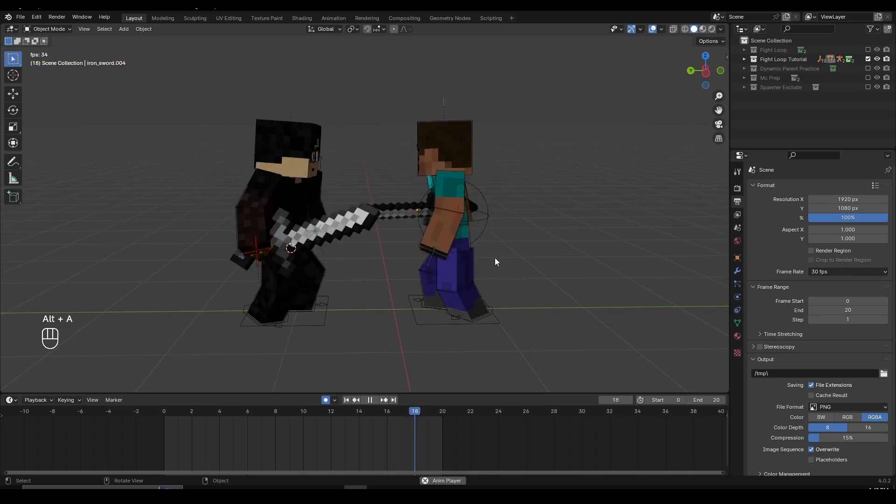
middle_drag(355, 279, 394, 268)
middle_drag(476, 266, 290, 291)
scroll(266, 281, up, 4)
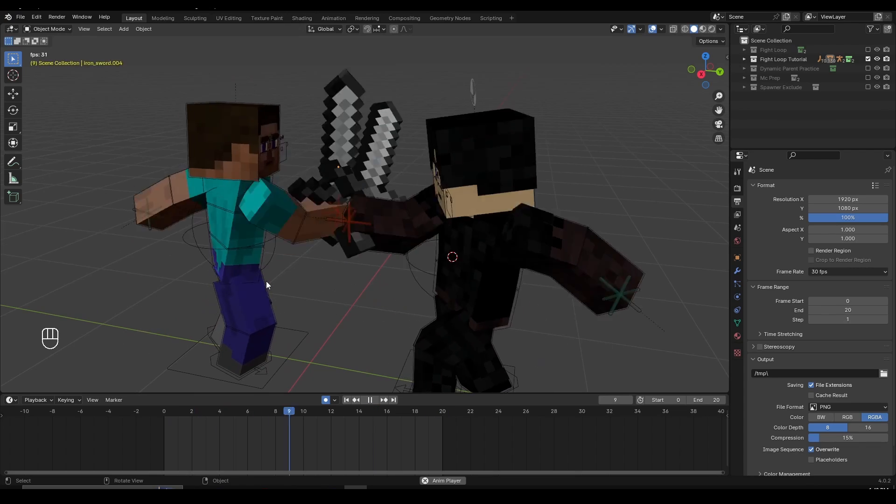
scroll(182, 243, down, 5)
middle_drag(194, 244, 430, 236)
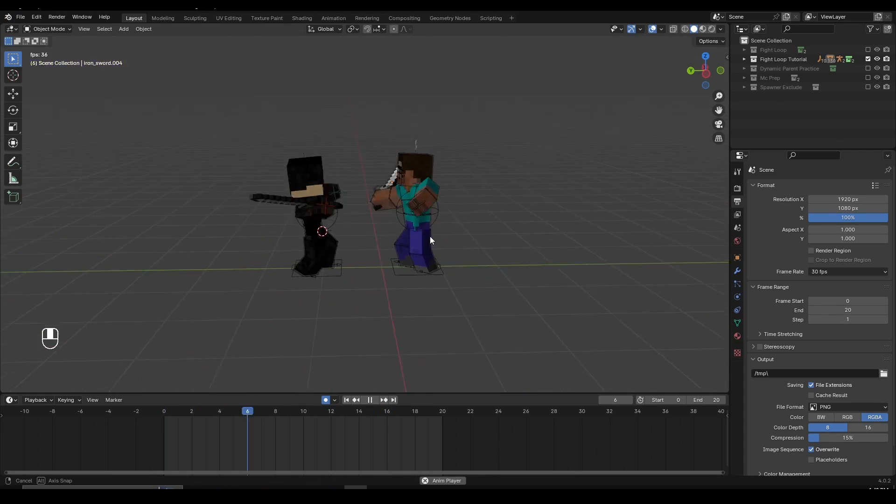
scroll(414, 242, up, 5)
key(space)
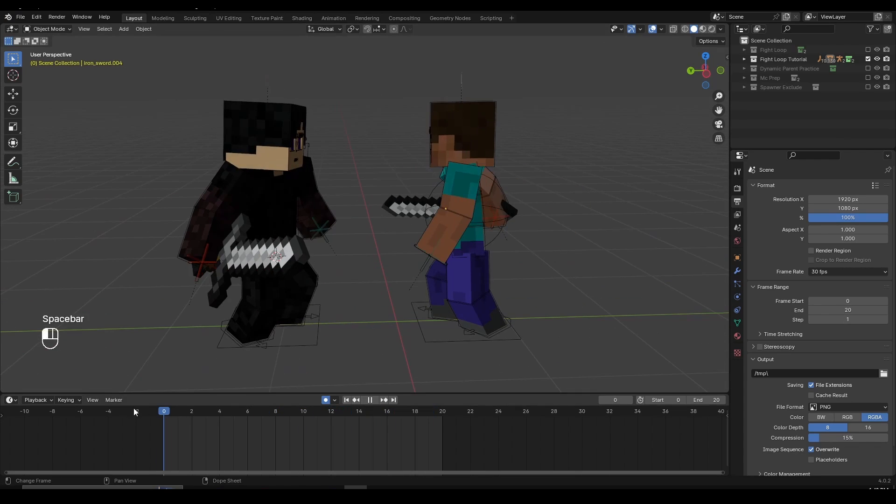
- Toggle the viewport overlays and play the loop to examine the characters' body movement
scroll(189, 256, up, 2)
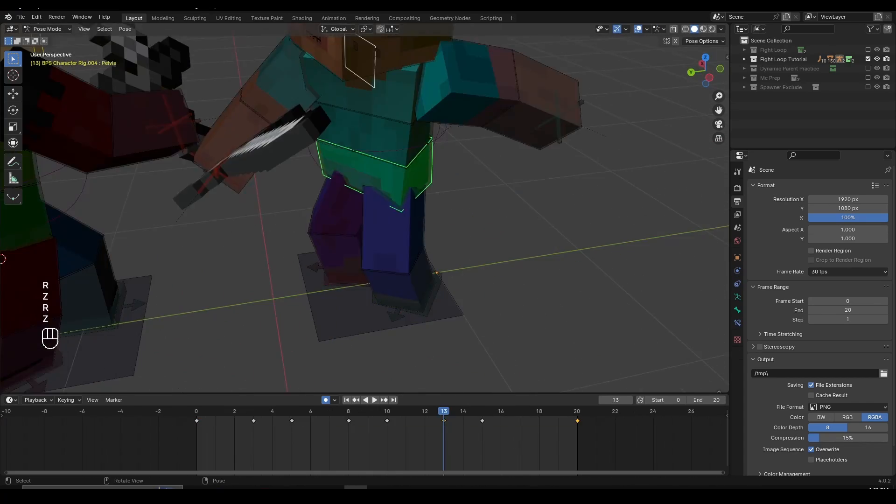
key(space)
key(shift+alt+z)
key(space)
key(space)
middle_drag(465, 273, 388, 281)
- Freely rotate the teal-shirted character's pelvis and torso around frame 13
key(r)
key(r)
key(r)
click(440, 415)
key(r)
key(r)
click(303, 182)
click(303, 179)
- Play the loop repeatedly from different sides to check the torso and pelvis motion
key(space)
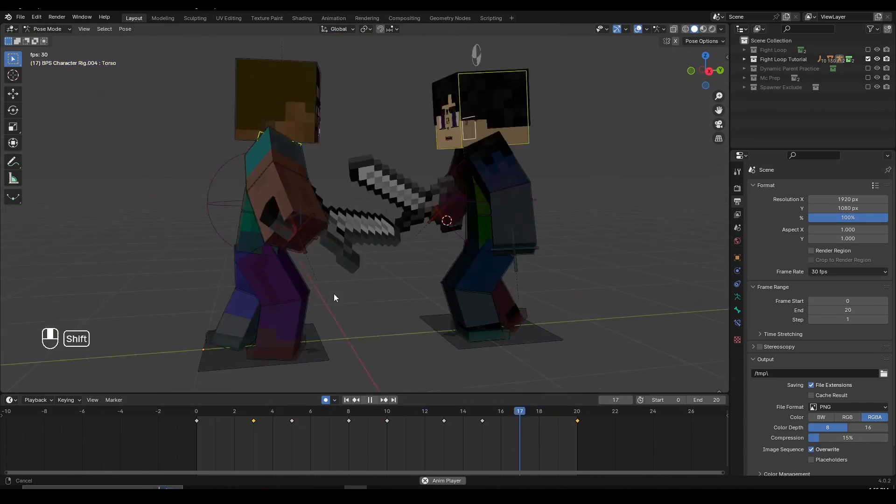
scroll(334, 294, down, 2)
key(x)
key(space)
key(space)
middle_drag(281, 252, 444, 252)
key(space)
key(space)
- At frame 15, rotate the teal-shirted character's pelvis with a trackball rotation
click(497, 446)
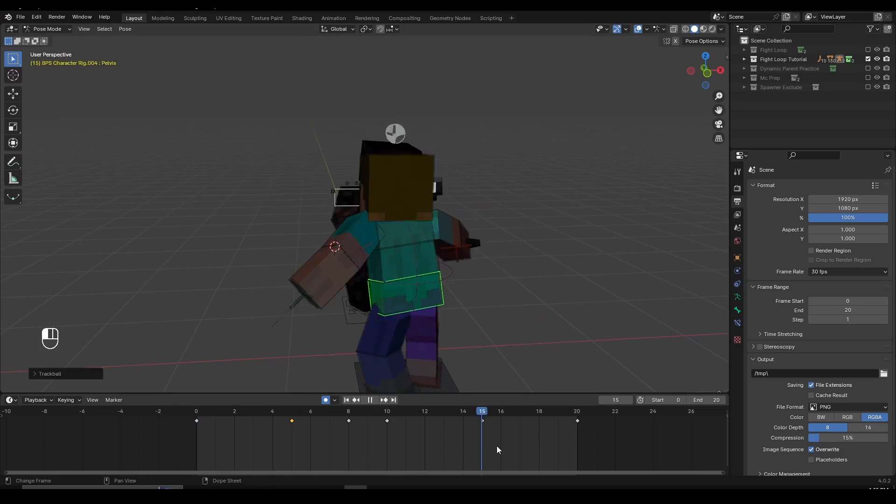
key(r)
click(331, 436)
key(ctrl+Tab)
middle_drag(331, 281, 421, 311)
- Play the loop to check the pelvis motion and return to posing the teal-shirted character's rig at frame 20
key(space)
key(space)
key(space)
click(538, 473)
key(ctrl+Tab)
scroll(439, 211, up, 3)
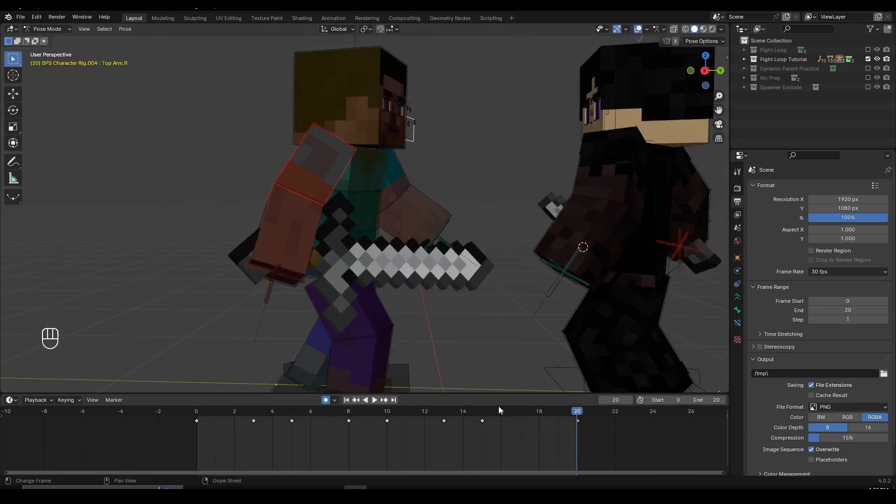
- At frame 18, freely rotate the teal-shirted character's right upper arm and play the loop to check it
drag(498, 411, 538, 413)
key(r)
key(r)
click(357, 124)
scroll(358, 140, down, 3)
key(space)
click(293, 187)
key(r)
key(r)
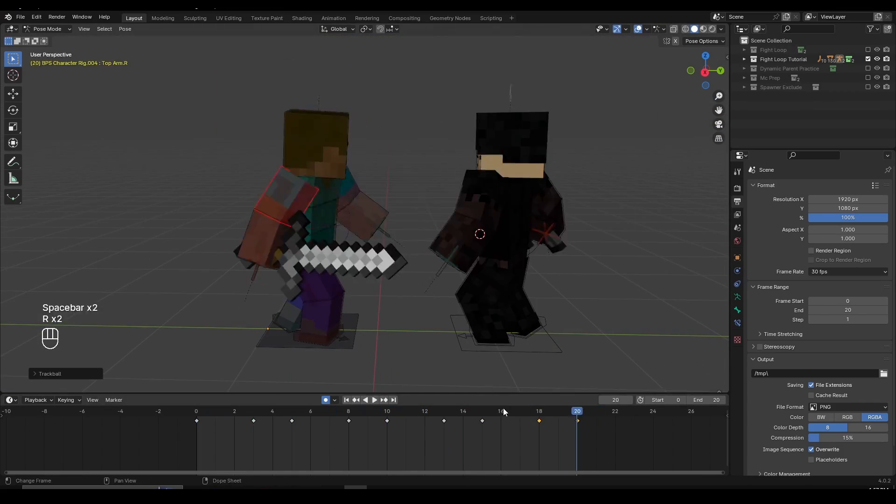
- Play the loop and adjust the teal-shirted character's pose with a free rotation and a move
key(a)
key(space)
middle_drag(262, 280, 379, 280)
key(r)
key(r)
middle_drag(514, 326, 419, 328)
key(g)
key(g)
- Rotate the black-clothed character's left leg IK control about the Z axis and play the loop
click(356, 192)
middle_drag(419, 357, 457, 196)
click(390, 182)
middle_drag(327, 281, 373, 280)
click(380, 260)
key(r)
key(r)
key(r)
key(r)
key(z)
key(space)
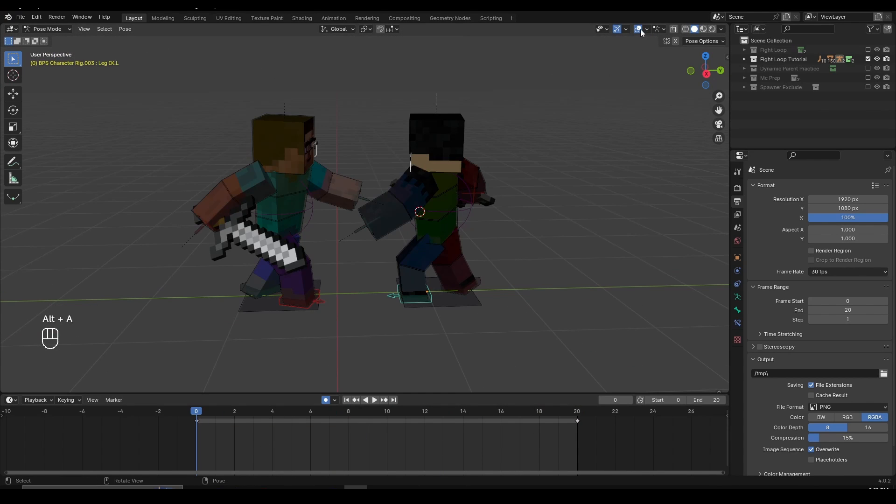
- Play the loop from different sides with the viewport overlays hidden, and restore the overlays after stopping
click(638, 29)
key(space)
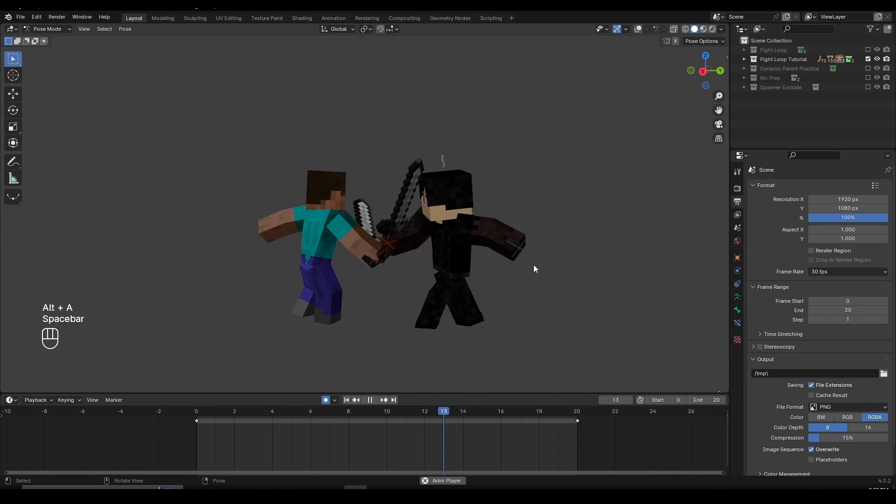
middle_drag(551, 283, 347, 297)
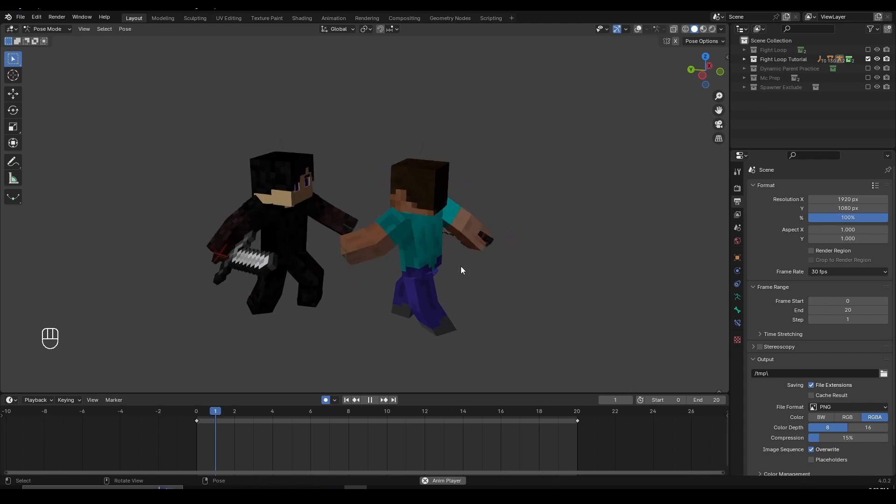
key(space)
click(638, 30)
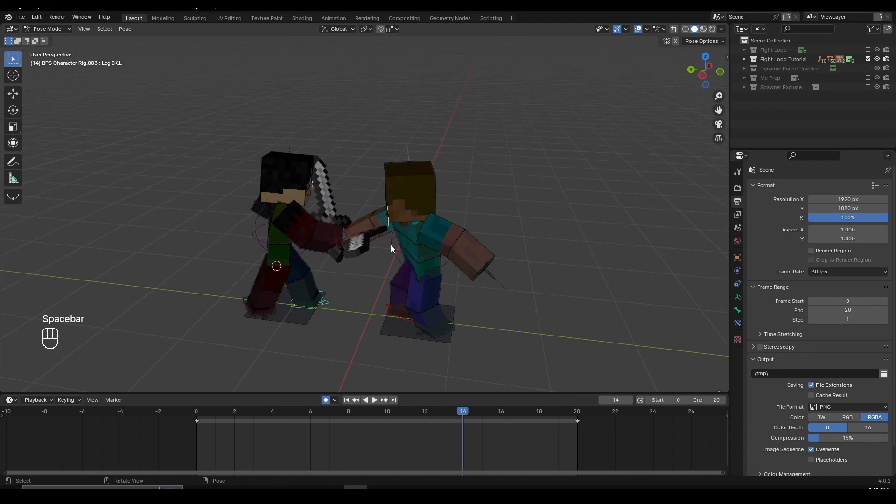
- Go to frame 0, set the scene's end frame to 300 and select all bones of both characters
middle_drag(390, 244, 365, 263)
key(a)
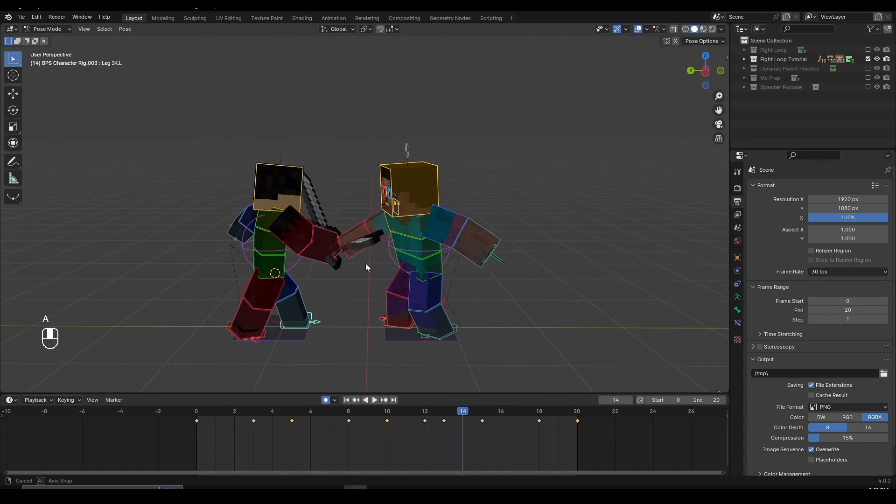
key(a)
key(a)
scroll(333, 273, up, 2)
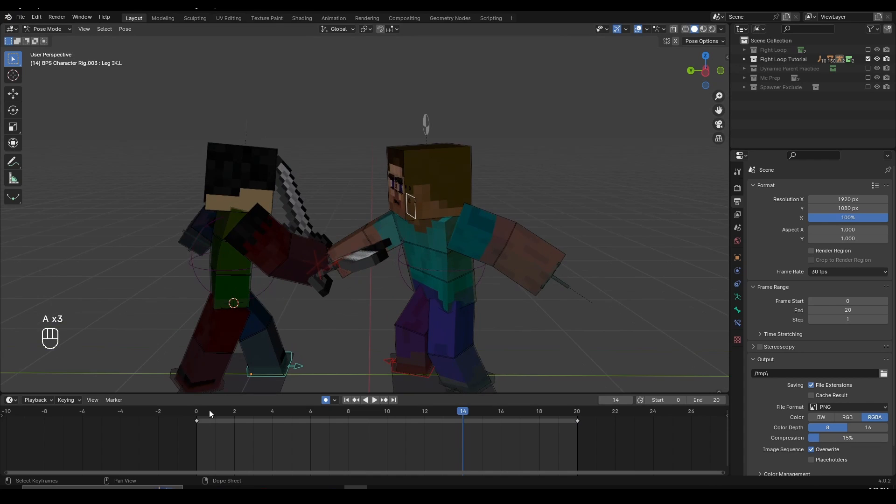
click(197, 411)
key(a)
middle_drag(407, 219, 395, 225)
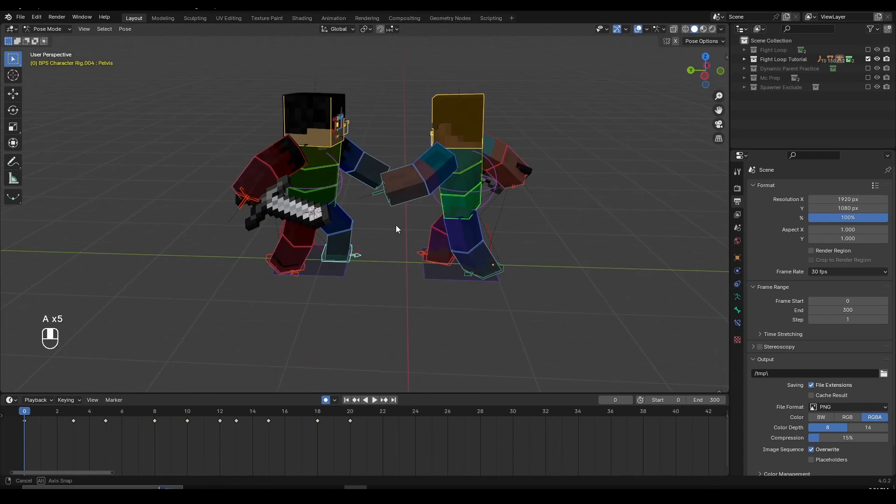
key(a)
key(a)
key(a)
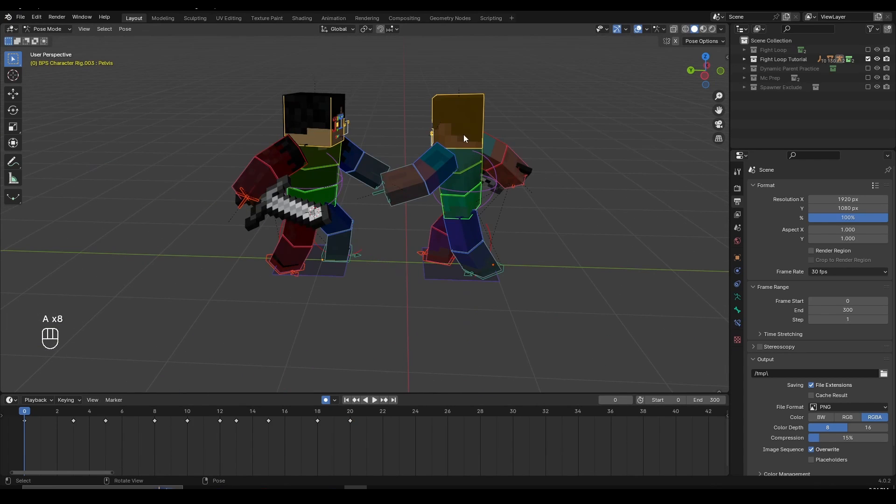
- Switch to Object Mode and add both swords to the selection with the two character rigs
scroll(278, 211, up, 1)
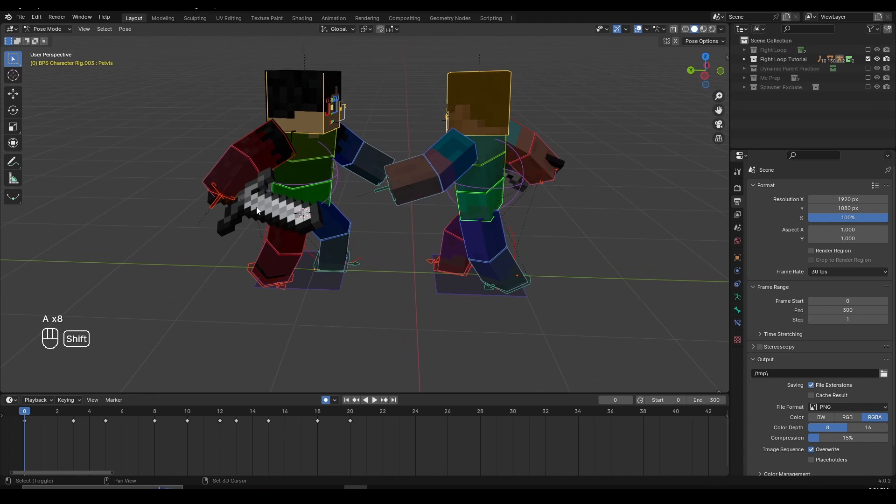
shift+click(258, 207)
middle_drag(513, 272, 335, 265)
shift+click(247, 275)
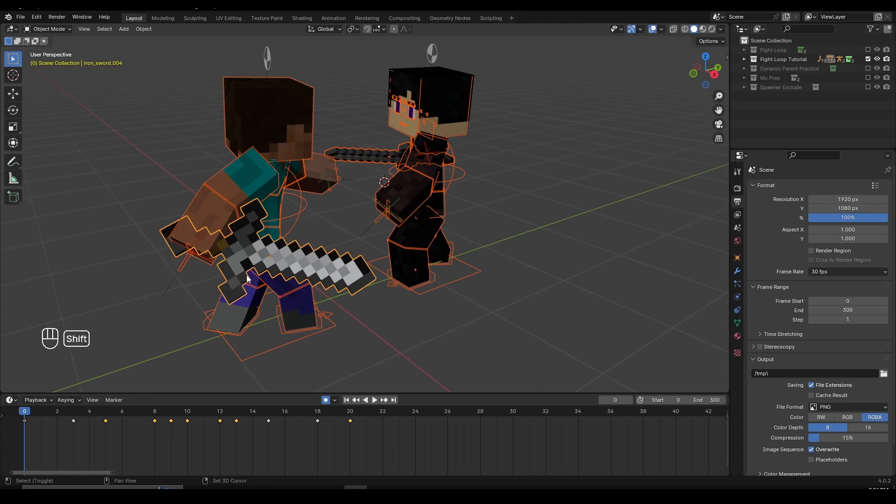
middle_drag(247, 275, 364, 271)
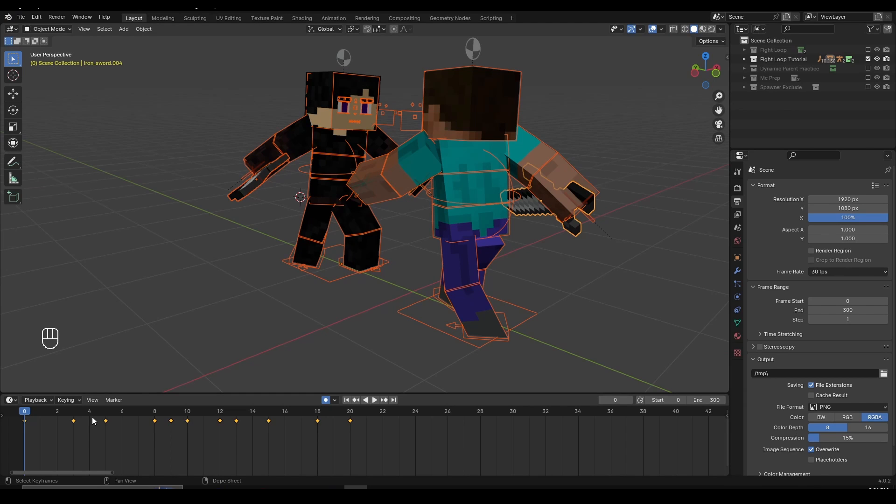
- Duplicate all keyframes of the rigs and swords 20 frames further along the timeline
key(a)
key(a)
key(a)
middle_drag(138, 441, 130, 451)
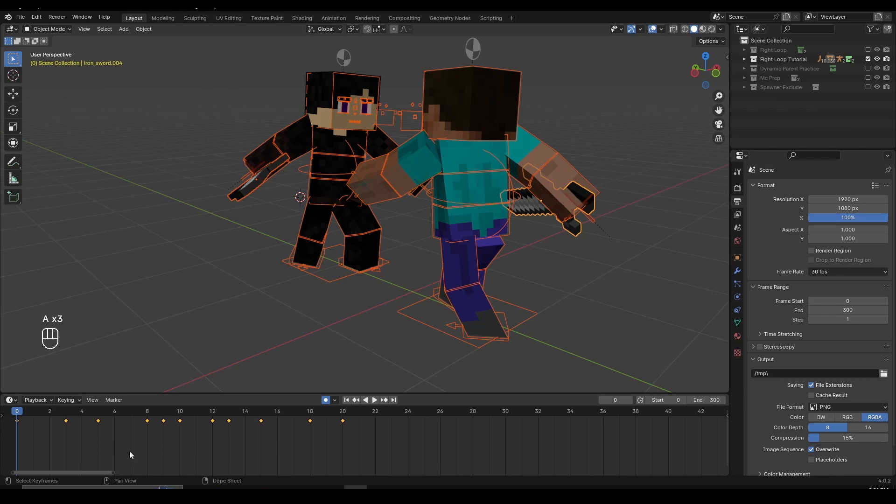
key(shift+d)
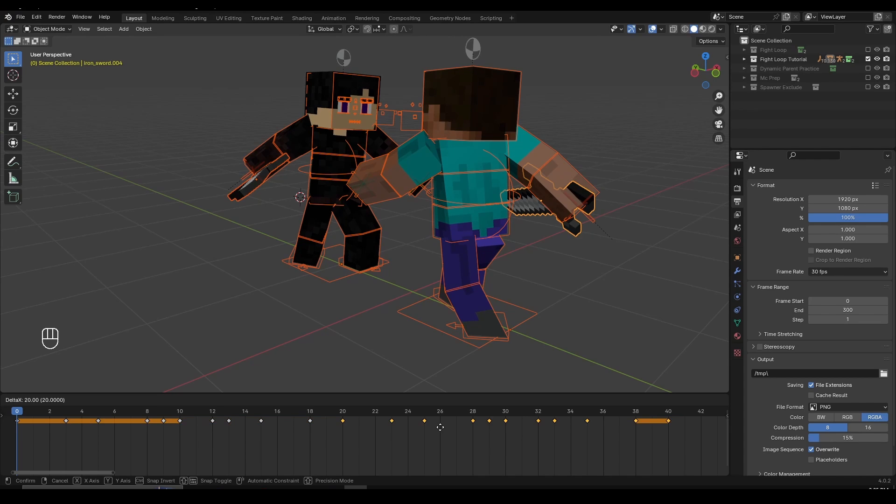
click(440, 428)
- Play the animation from the start and from another side to check the transition into the duplicated loop
key(space)
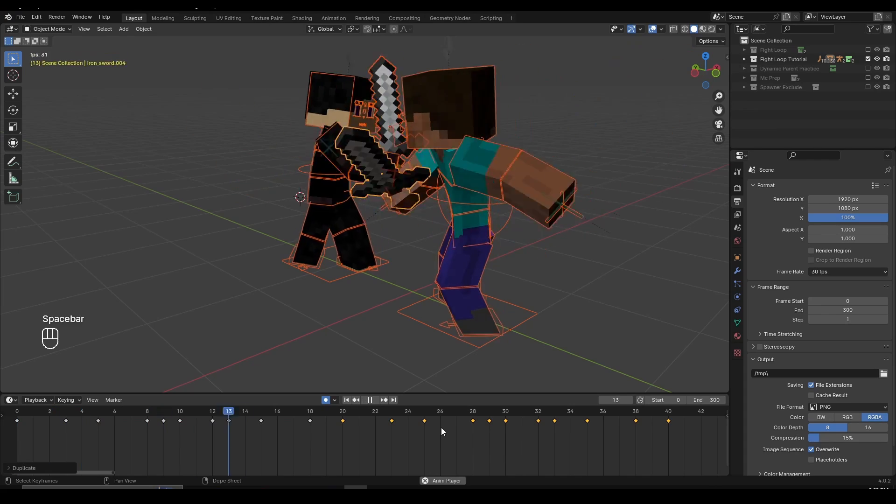
key(space)
drag(84, 412, 18, 409)
key(space)
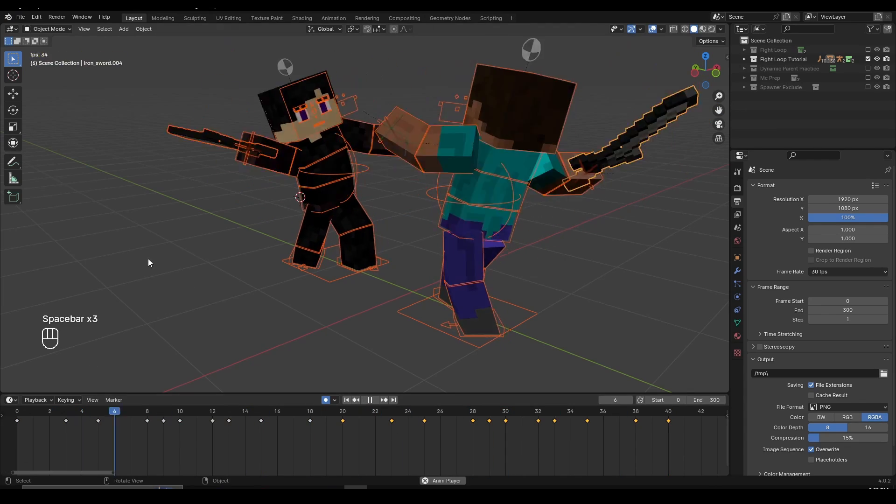
scroll(326, 213, down, 4)
middle_drag(327, 213, 455, 209)
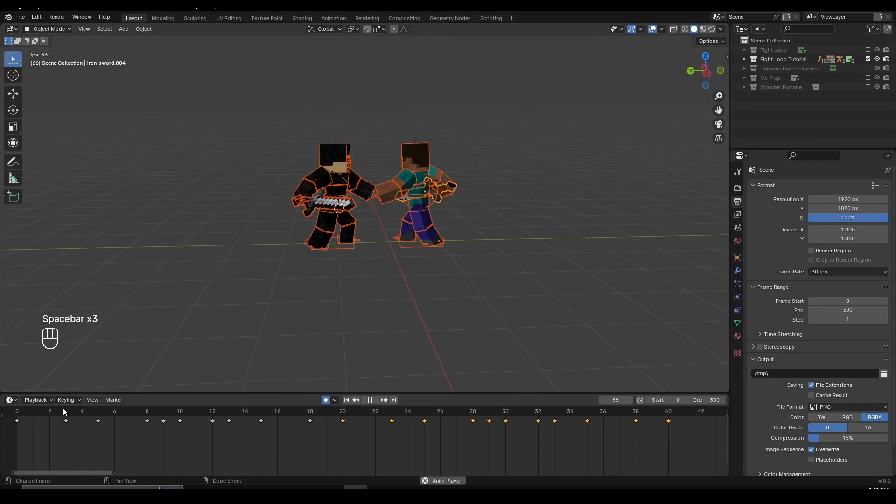
click(23, 412)
scroll(230, 429, down, 11)
key(space)
- Select all keyframes from frame 0 to 40 and duplicate them 40 frames further along the timeline
middle_drag(309, 432, 231, 433)
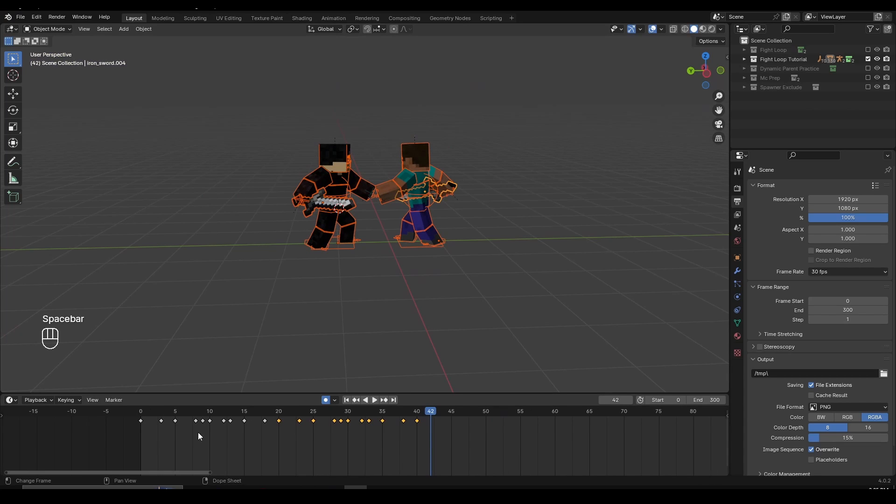
key(a)
scroll(381, 432, up, 5)
middle_drag(384, 434, 307, 440)
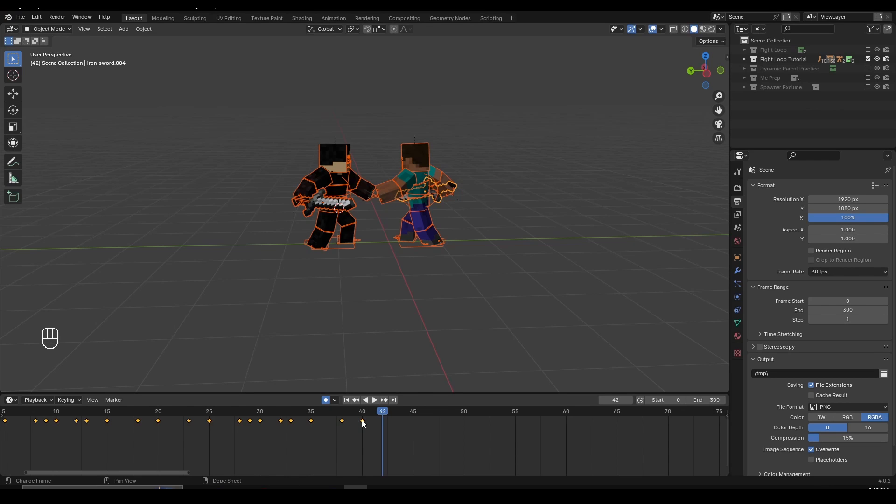
scroll(322, 430, down, 2)
key(shift+d)
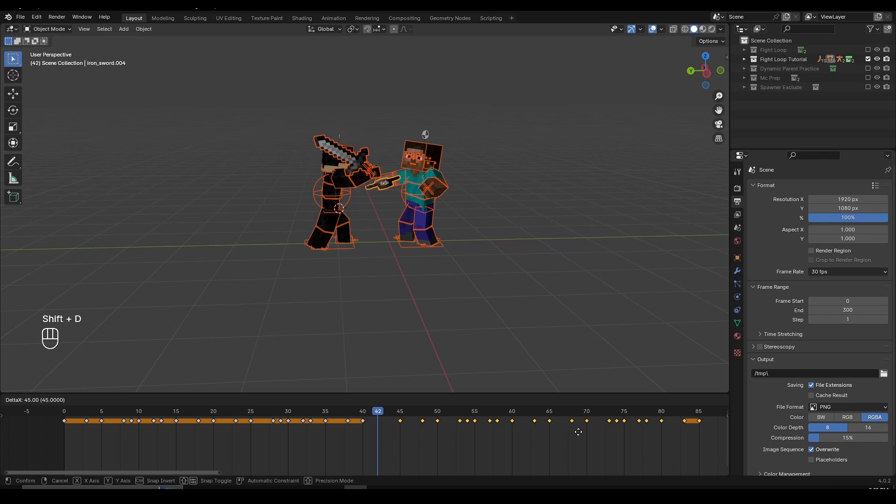
click(542, 431)
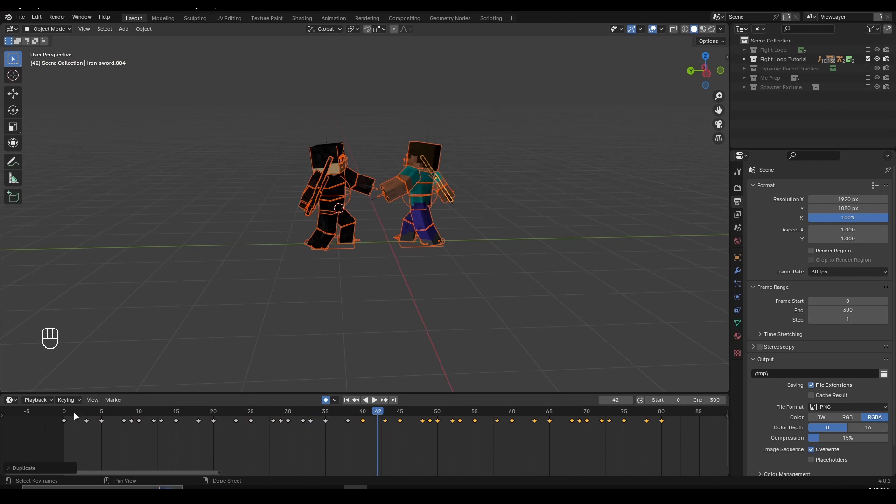
- Play the extended animation from several sides with the viewport overlays hidden to check the repeated loops
key(space)
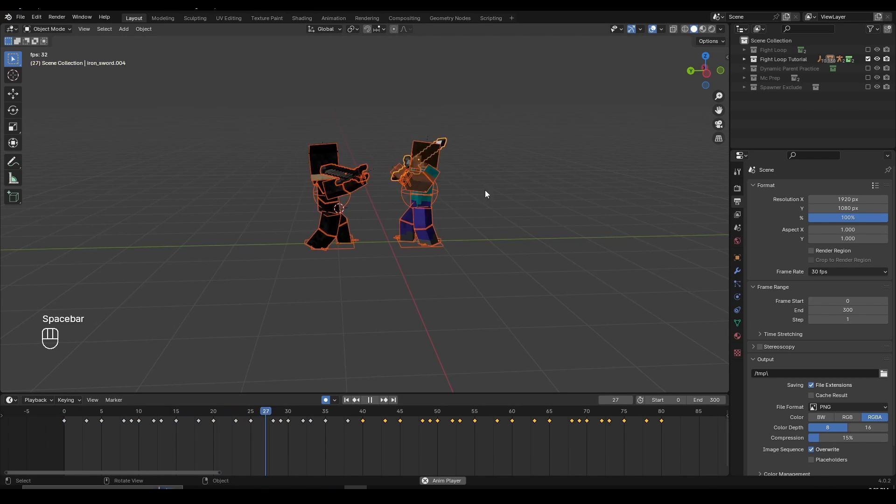
click(653, 28)
scroll(516, 202, up, 3)
middle_drag(516, 202, 325, 210)
click(63, 414)
scroll(366, 239, down, 3)
middle_drag(366, 238, 376, 233)
scroll(376, 233, up, 2)
key(space)
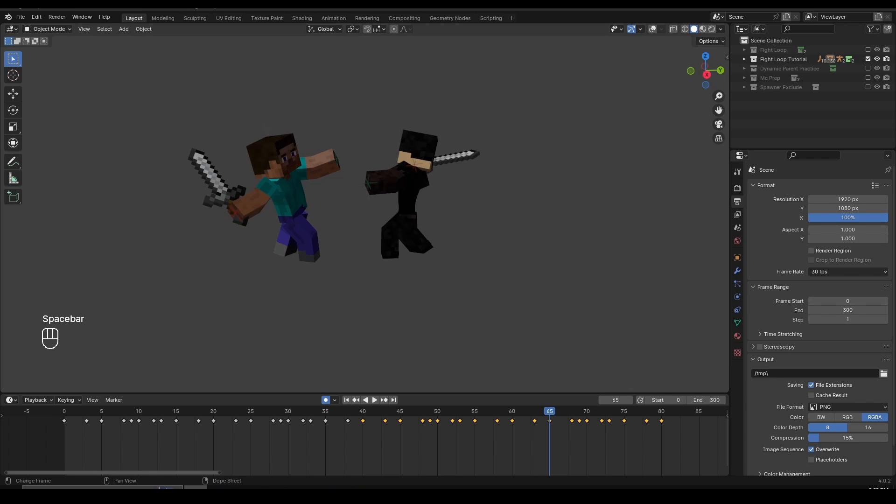
middle_drag(327, 233, 428, 255)
key(space)
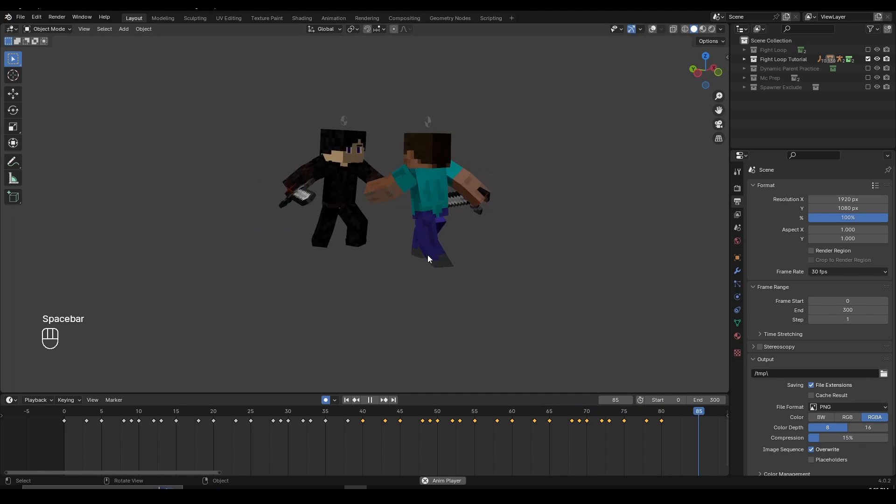
key(space)
- Return to frame 0, show the viewport overlays again and deselect everything
drag(102, 415, 63, 415)
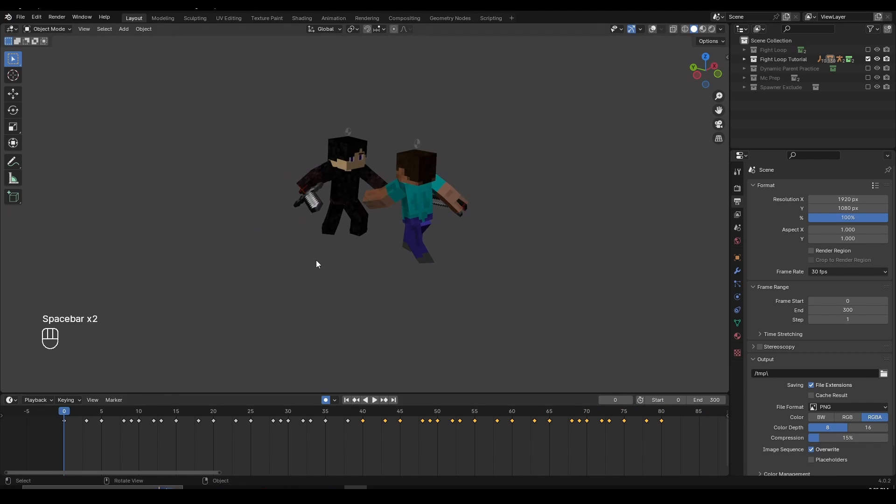
shift+middle_drag(426, 204, 423, 256)
shift+middle_drag(386, 318, 444, 272)
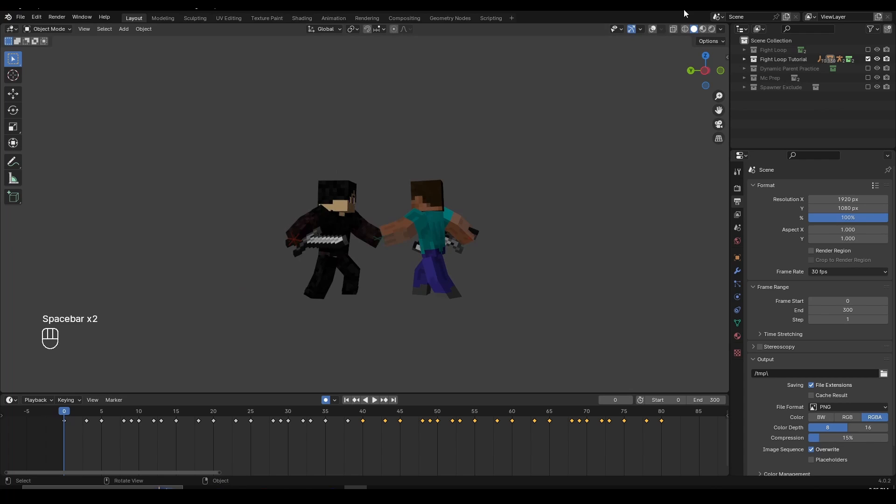
click(653, 28)
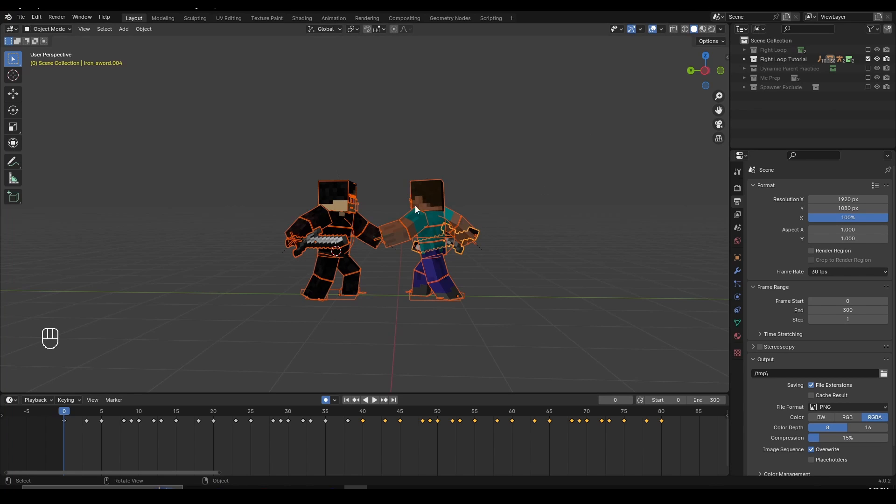
key(alt+a)
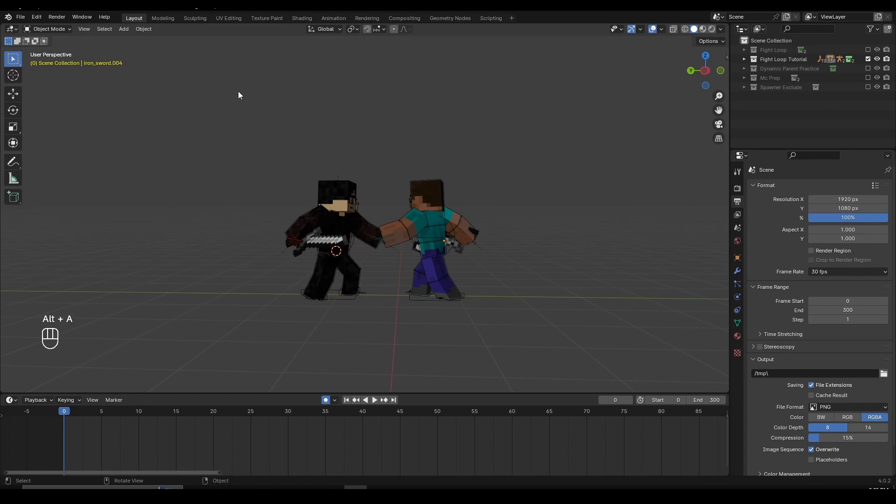
- Save the project under the name Fight Loop in the Animation Practices folder
click(22, 17)
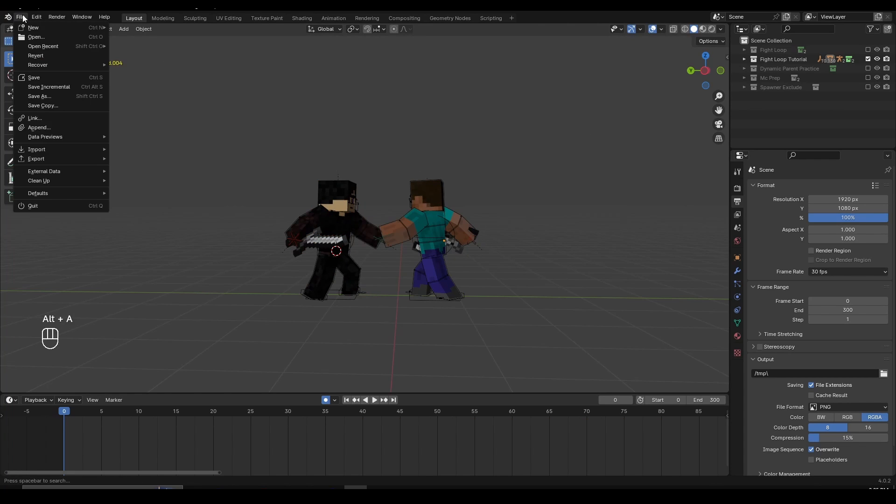
click(72, 97)
click(417, 363)
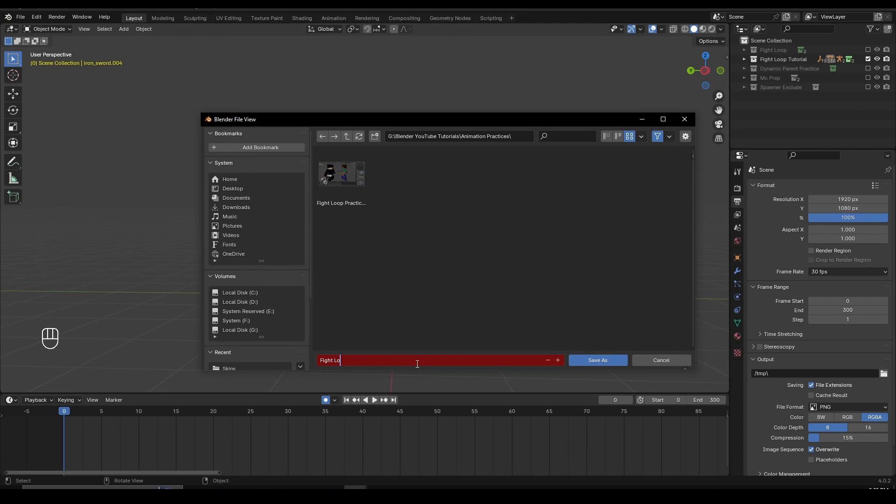
click(599, 361)
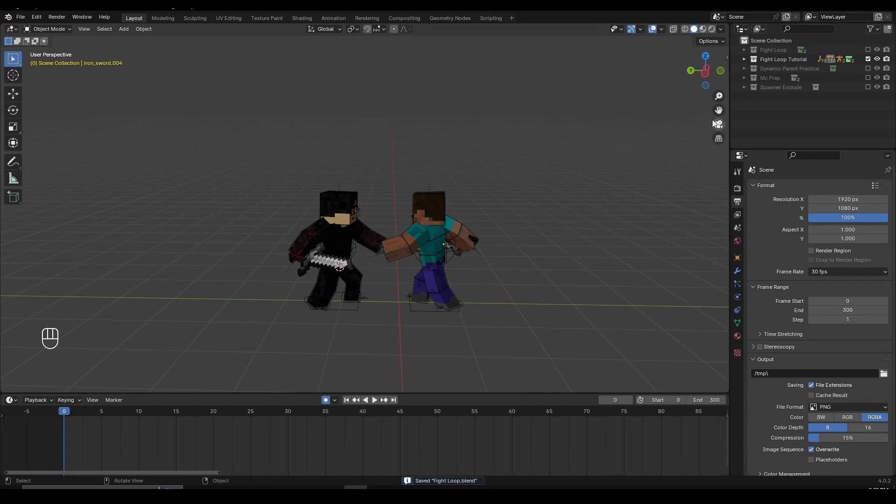
click(322, 260)
scroll(389, 271, up, 3)
scroll(515, 273, down, 2)
key(ctrl+z)
key(ctrl+z)
key(ctrl+z)
key(ctrl+z)
key(ctrl+z)
key(ctrl+z)
key(ctrl+z)
key(ctrl+z)
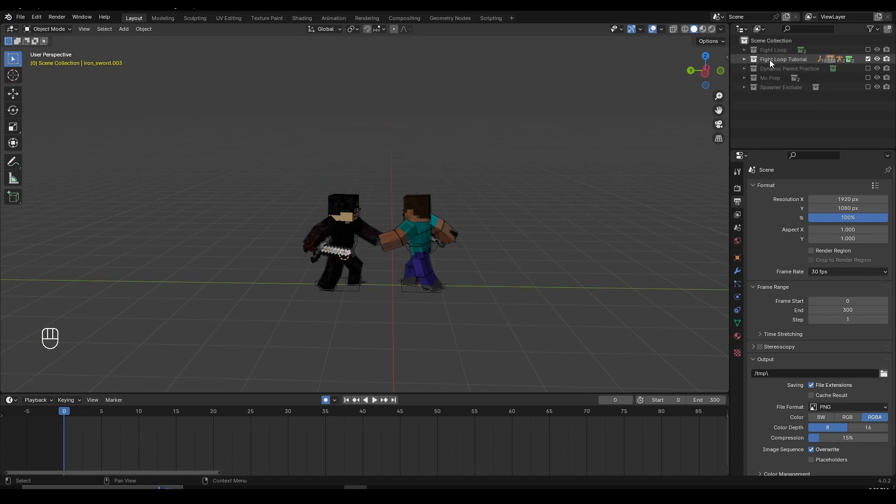
- Move the Fight Loop Tutorial collection above Fight Loop in the outliner, and exclude and re-include it in the scene
drag(770, 60, 775, 46)
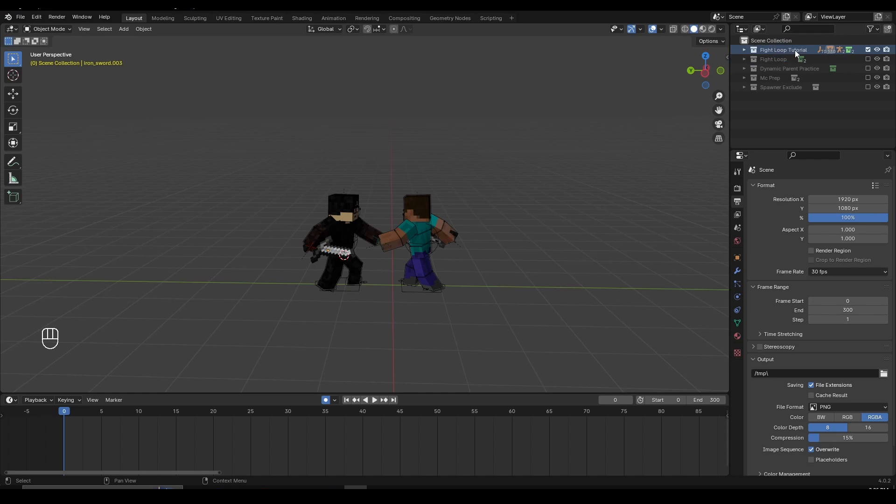
click(867, 49)
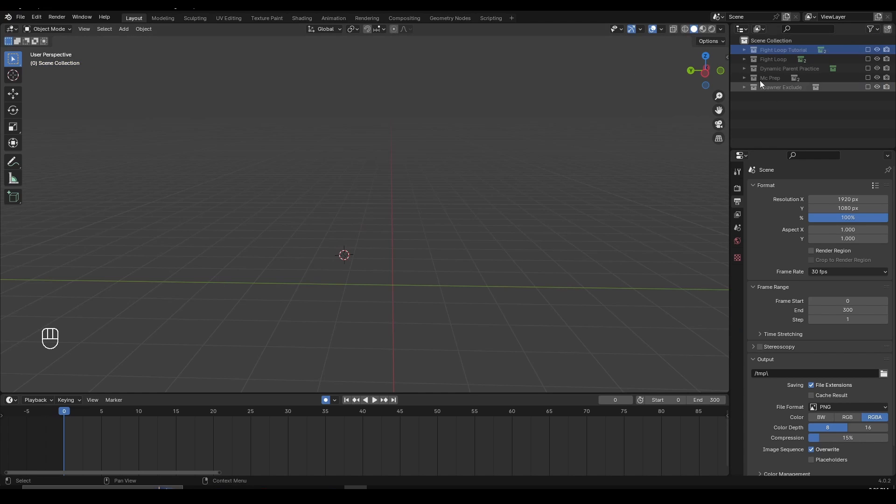
click(868, 50)
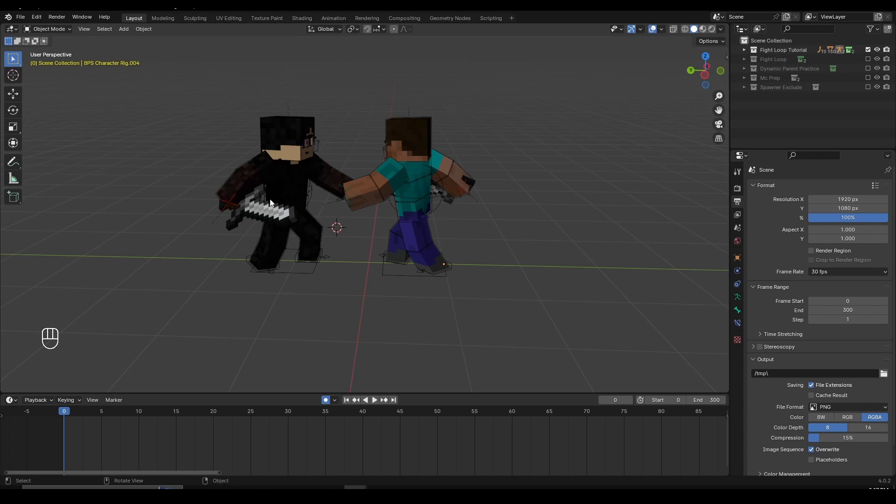
- Try moving the black-clothed and the teal-shirted character rigs as whole objects
click(282, 192)
key(g)
click(393, 210)
key(g)
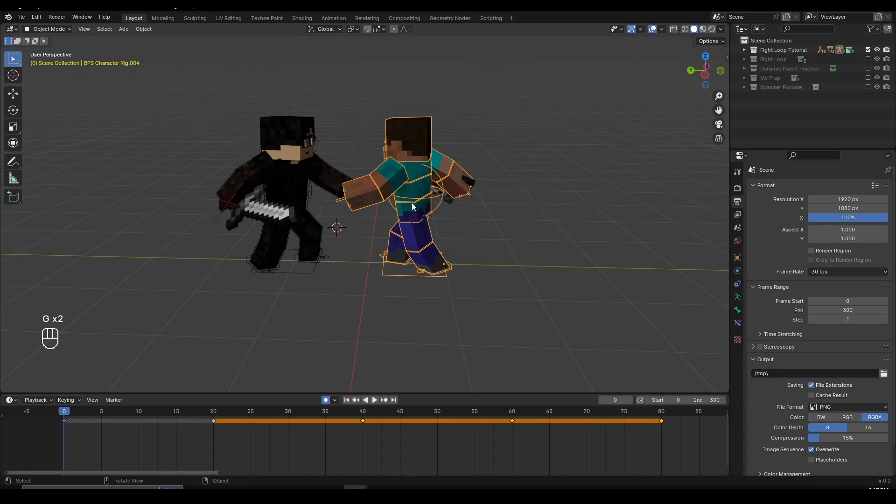
- Test moving each character rig on its own once more, starting with the black-clothed one
scroll(331, 245, up, 2)
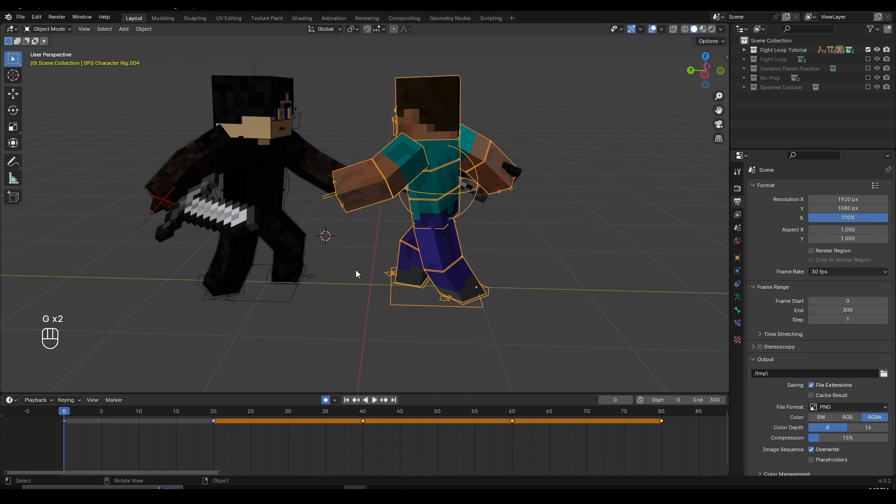
scroll(310, 230, down, 1)
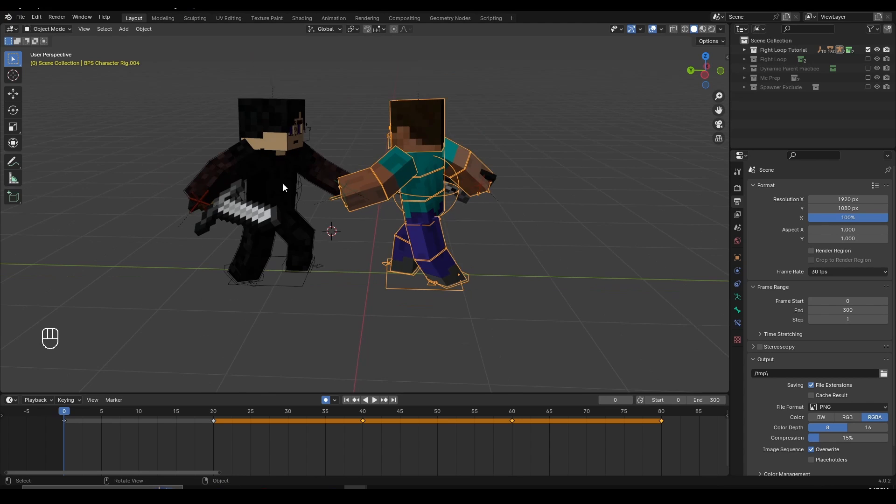
click(283, 186)
key(g)
right_click(318, 215)
click(414, 213)
key(g)
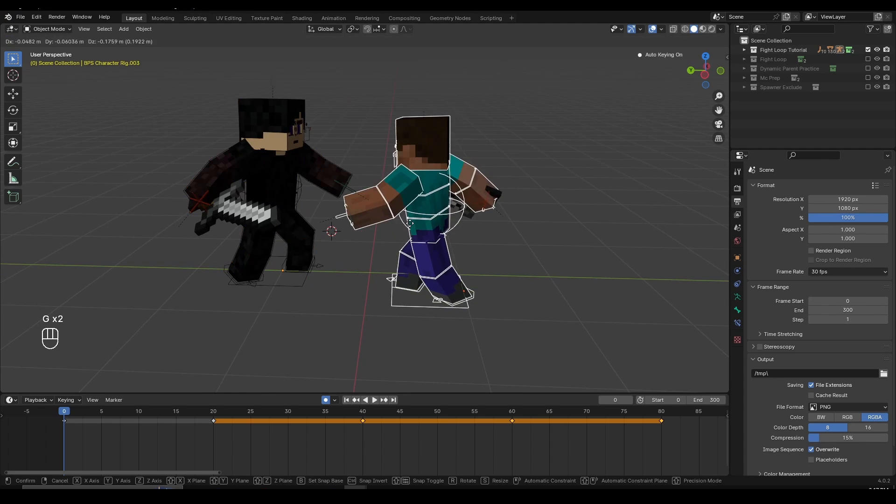
right_click(370, 288)
- Reset the 3D cursor to the world origin and deselect everything
scroll(377, 312, up, 2)
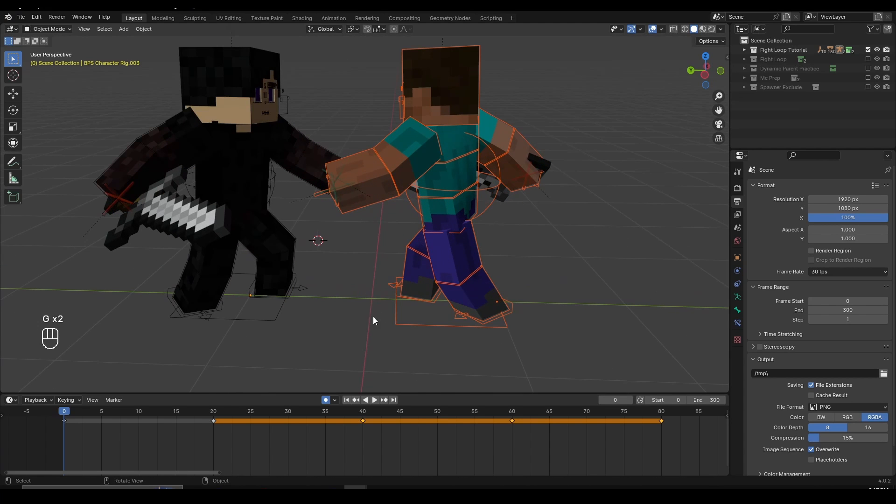
key(shift+f)
key(shift+c)
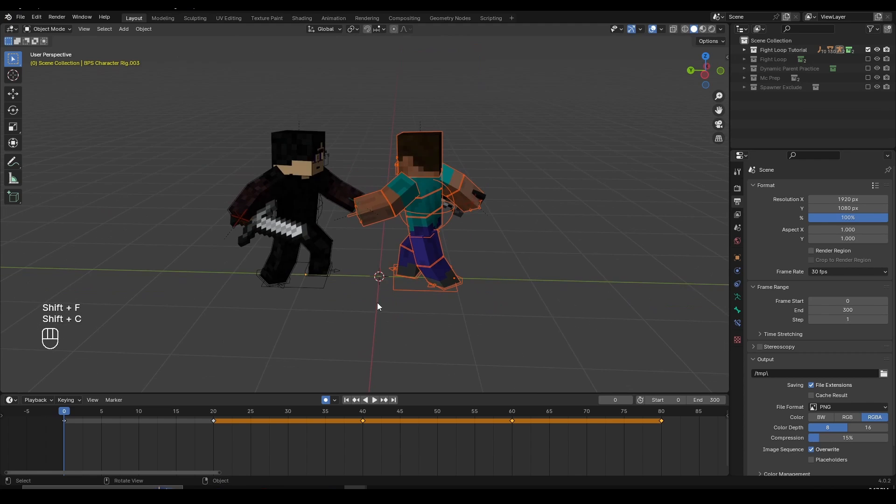
scroll(377, 303, up, 5)
key(a)
key(a)
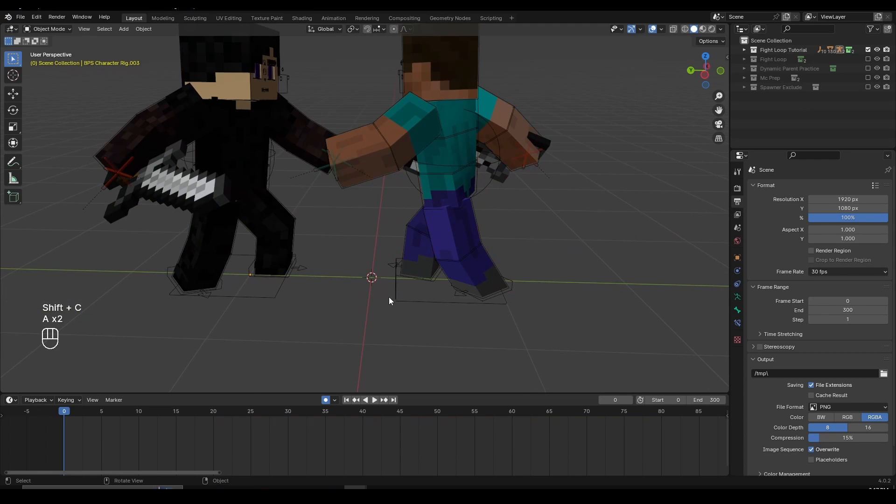
- Add a Plain Axes empty at the world origin and put it in the Fight Loop Tutorial collection
scroll(389, 299, up, 2)
key(shift+a)
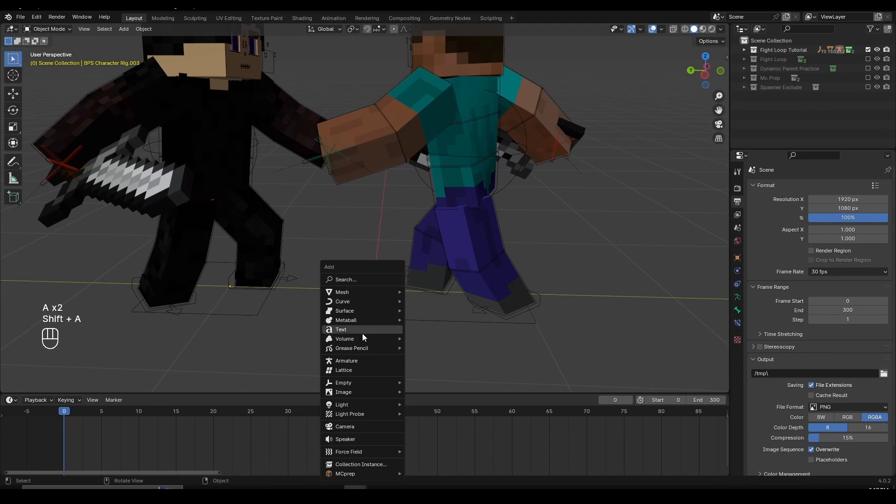
mouse_move(381, 382)
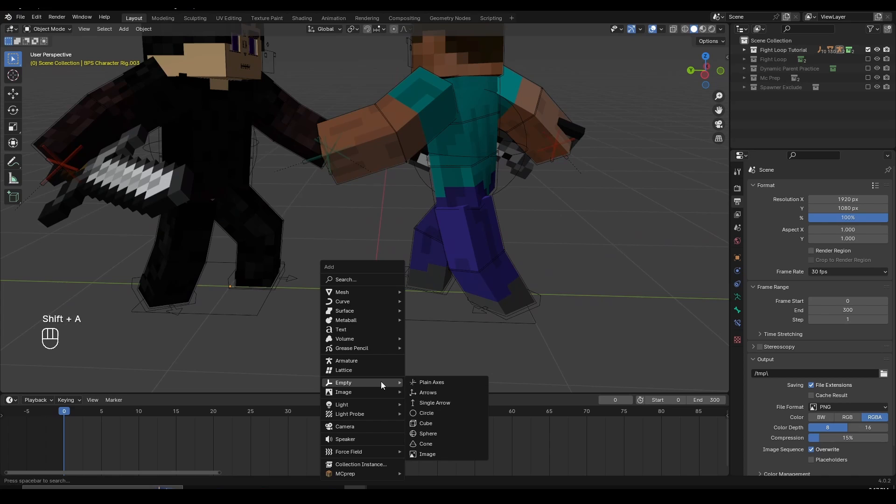
click(429, 381)
key(g)
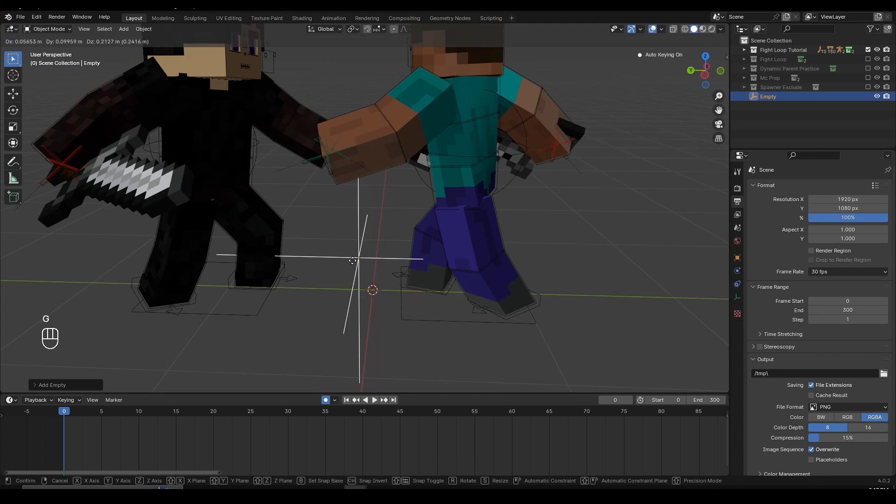
right_click(350, 282)
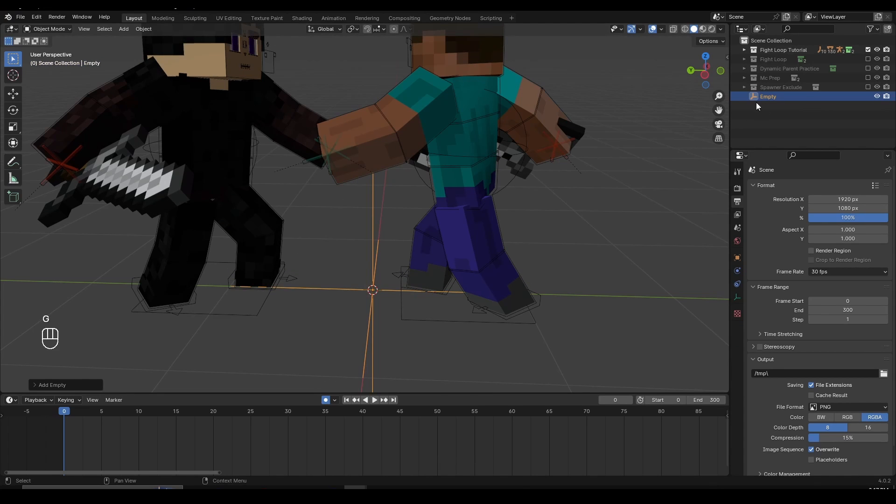
drag(766, 97, 766, 49)
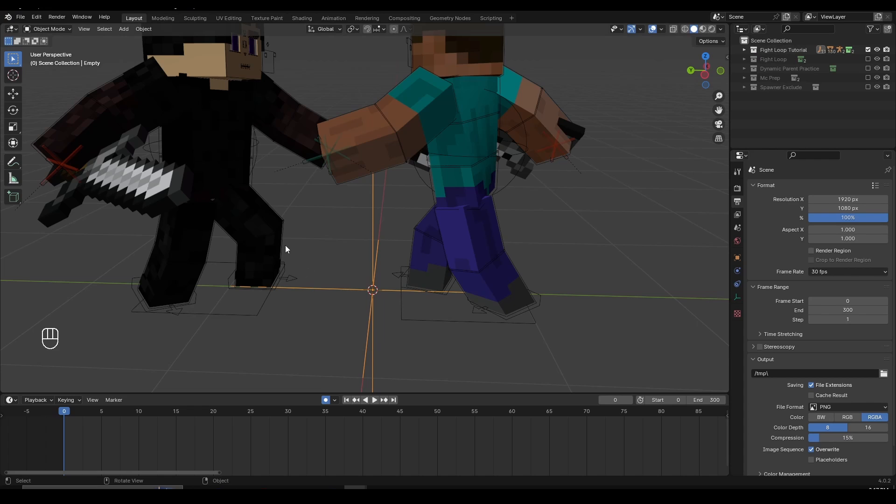
- Parent both character rigs to the empty between them with Object (Keep Transform)
click(236, 163)
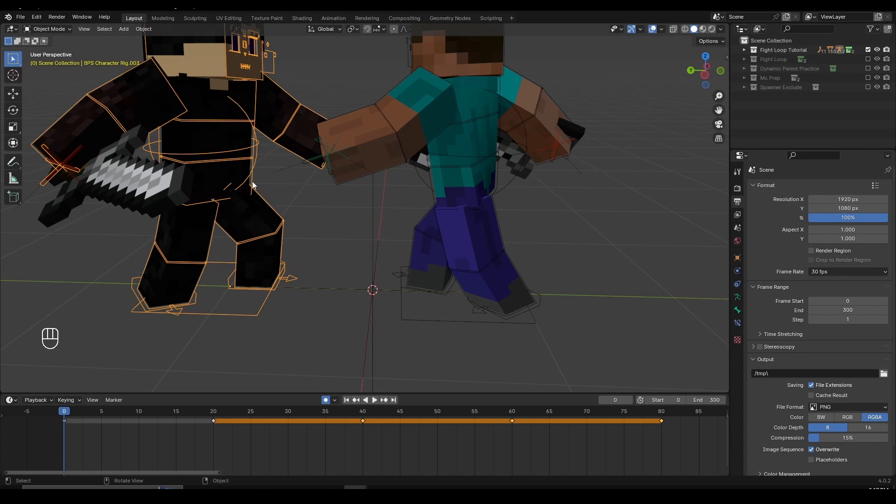
key(g)
click(278, 242)
shift+click(467, 202)
key(g)
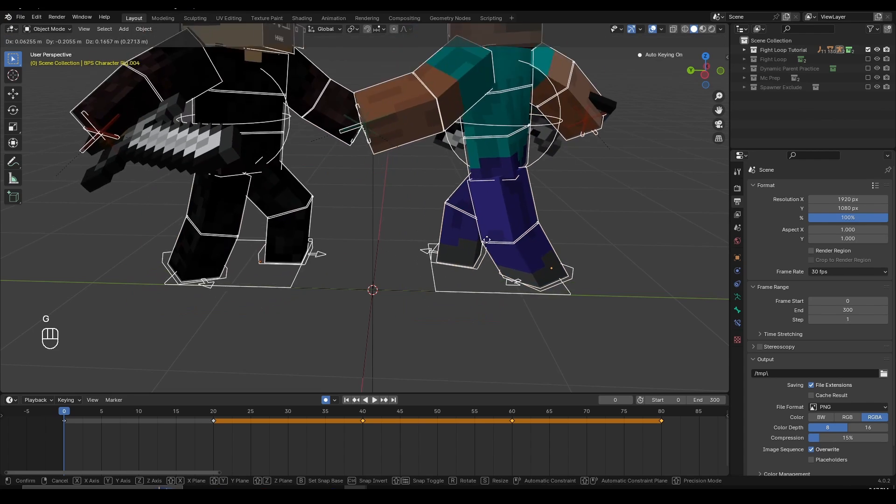
click(462, 258)
middle_drag(394, 293, 386, 271)
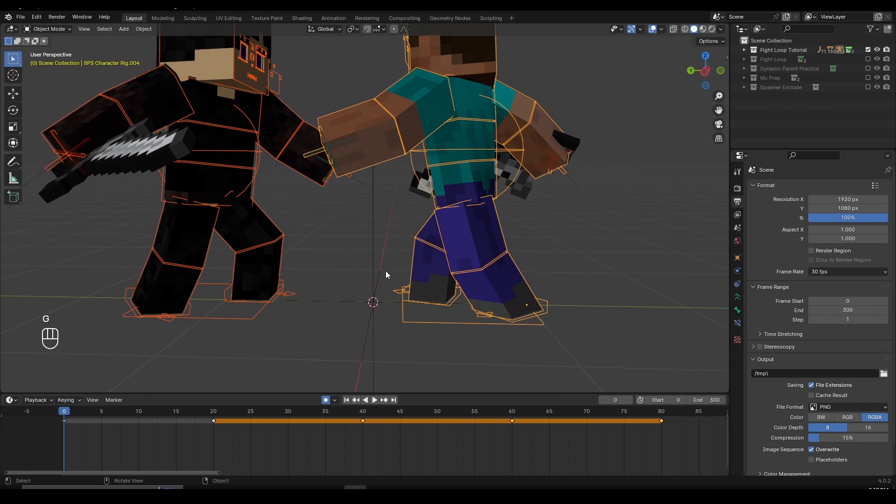
shift+click(373, 250)
key(g)
right_click(388, 302)
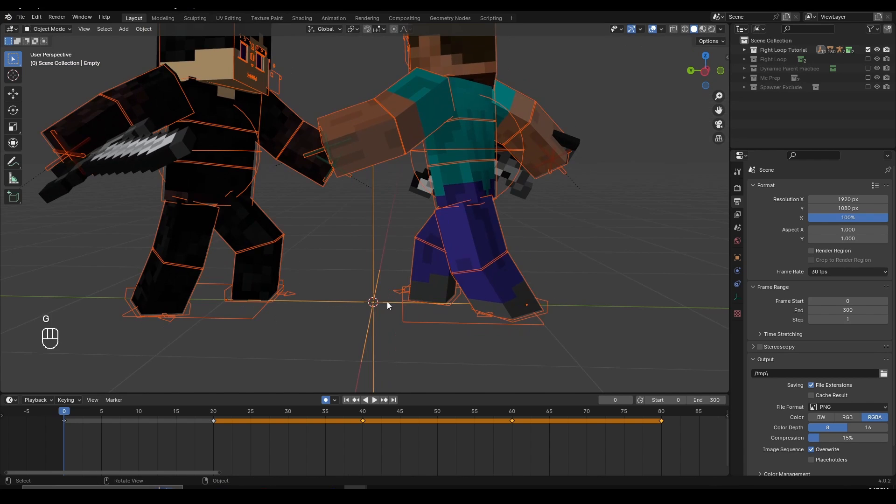
scroll(359, 295, up, 2)
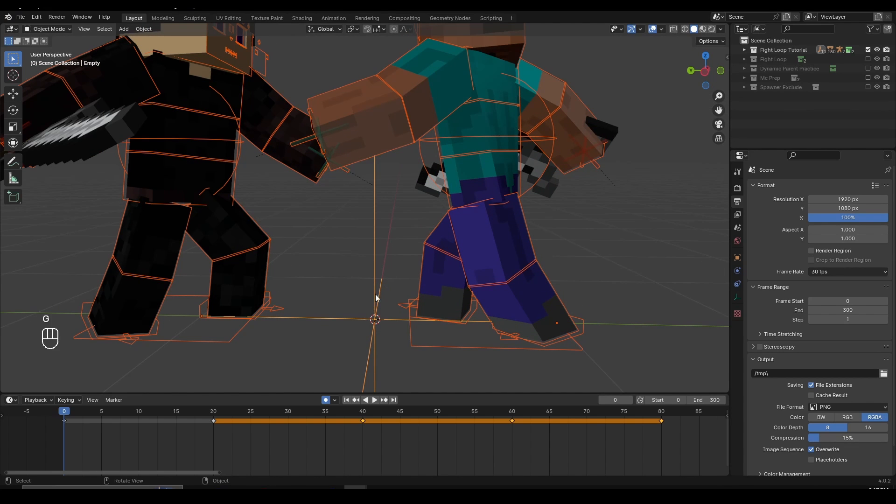
middle_drag(213, 145, 214, 165)
shift+middle_drag(497, 142, 469, 109)
scroll(468, 110, up, 1)
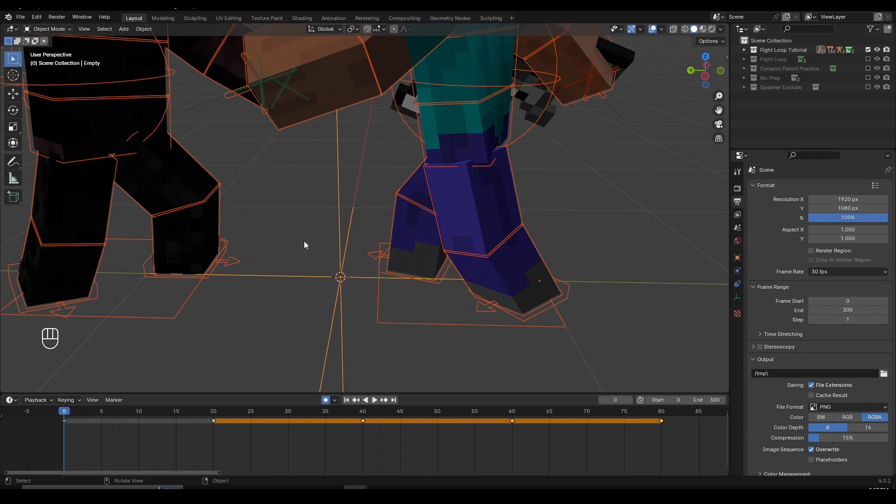
shift+middle_drag(370, 234, 374, 235)
key(ctrl)
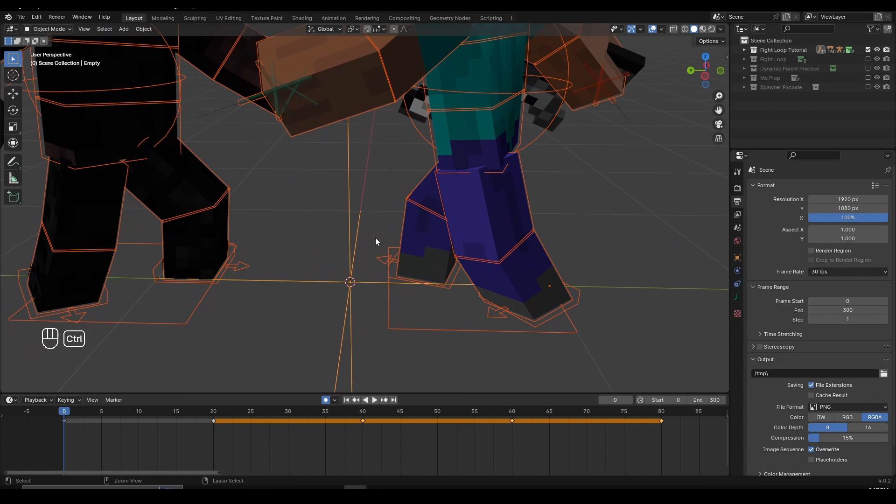
key(ctrl+p)
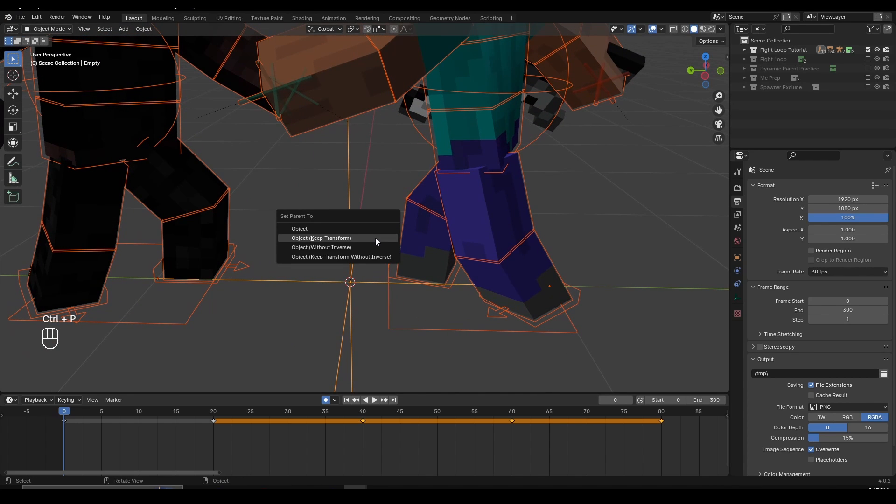
click(310, 239)
- Select only the empty and move it, with both parented characters, away from the world origin
scroll(350, 280, down, 3)
click(358, 254)
scroll(362, 264, down, 5)
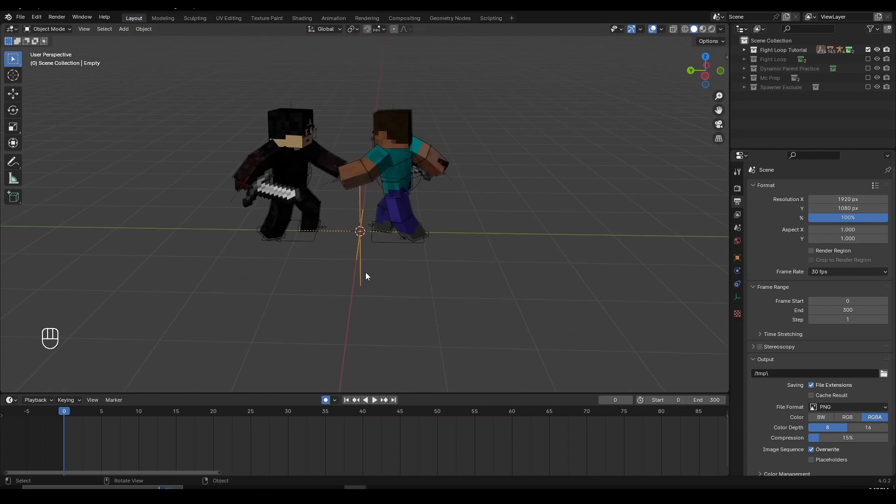
key(g)
key(g)
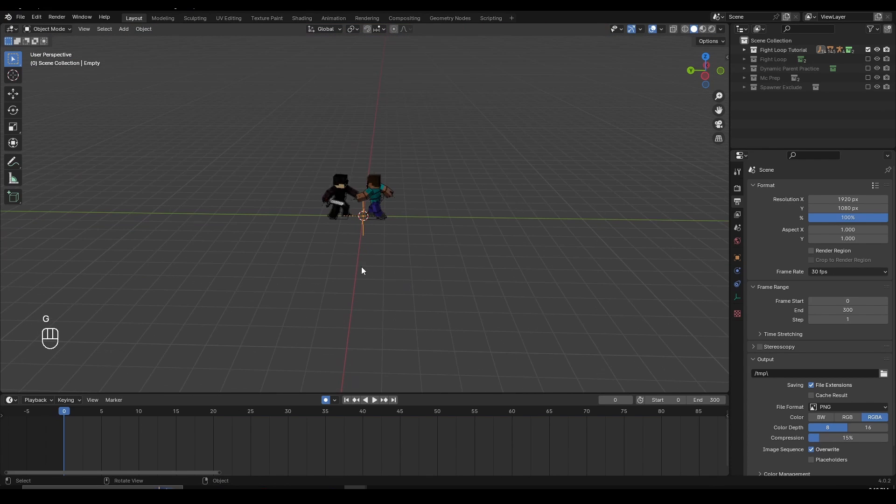
click(485, 209)
shift+middle_drag(489, 208, 367, 316)
- Play the fight animation at the moved location and return to frame 0
key(space)
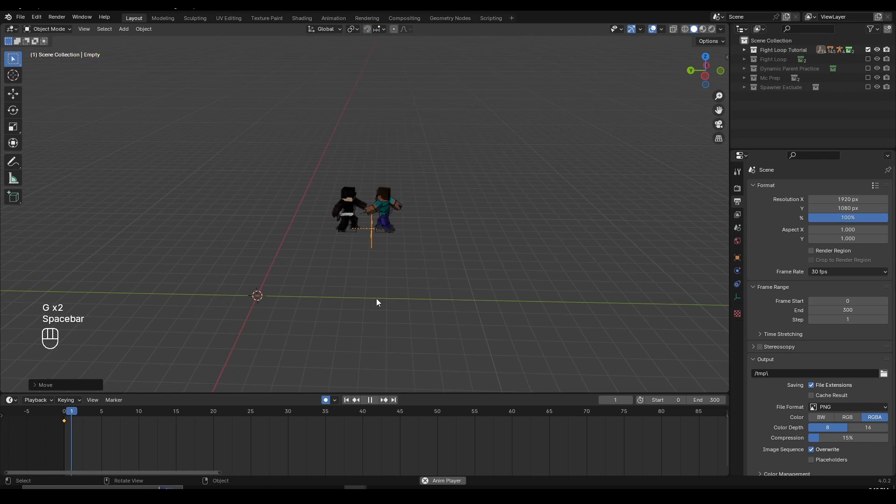
scroll(380, 292, up, 4)
scroll(385, 286, up, 2)
middle_drag(385, 286, 163, 384)
key(space)
click(63, 416)
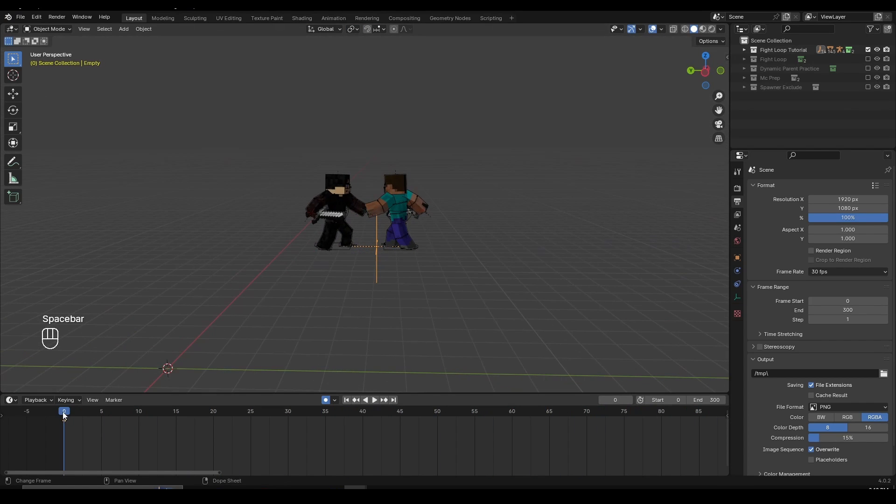
- Move the empty with both characters to another spot at frame 0
scroll(400, 274, up, 2)
key(g)
click(270, 194)
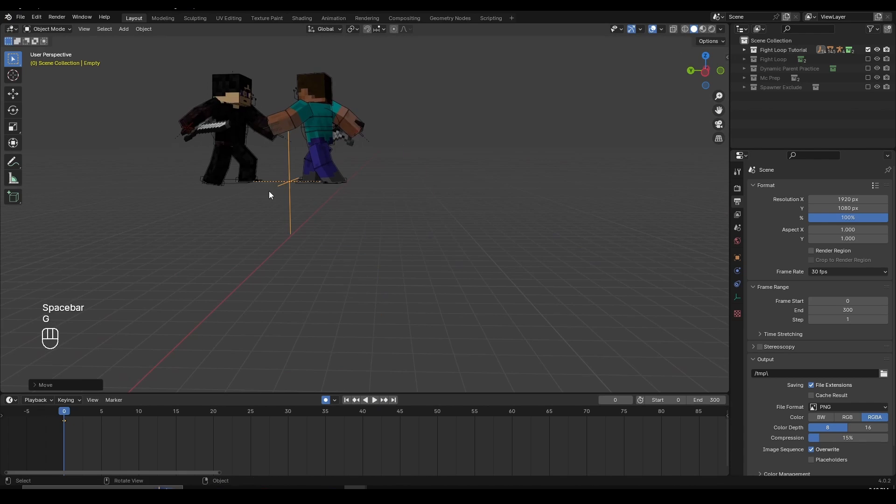
- Turn off Auto Keying and delete the empty's keyframe at frame 0
click(329, 400)
key(x)
click(176, 437)
- Test moving the empty and its characters with Auto Keying off
scroll(273, 316, down, 5)
key(g)
click(344, 287)
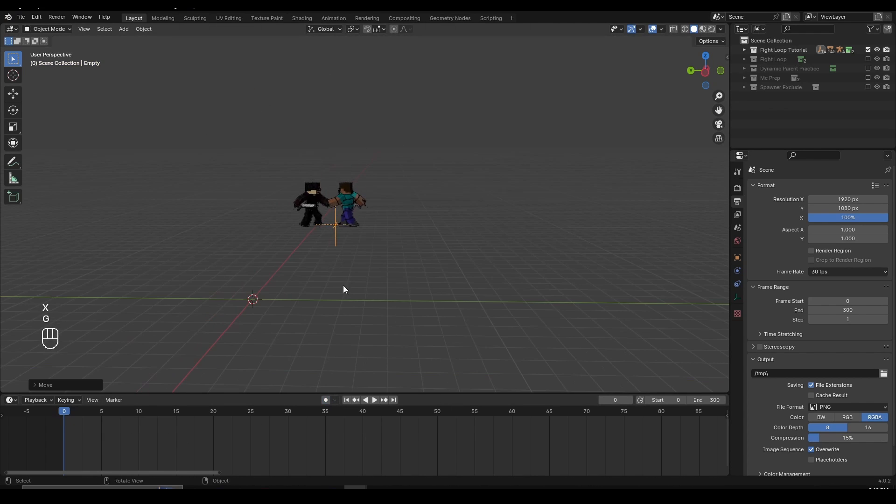
- Undo the empty's moves until both characters are back at the world origin
shift+middle_drag(333, 303, 391, 293)
scroll(391, 295, up, 2)
key(ctrl+z)
key(ctrl+z)
key(ctrl+z)
key(ctrl+z)
key(ctrl+z)
key(ctrl+z)
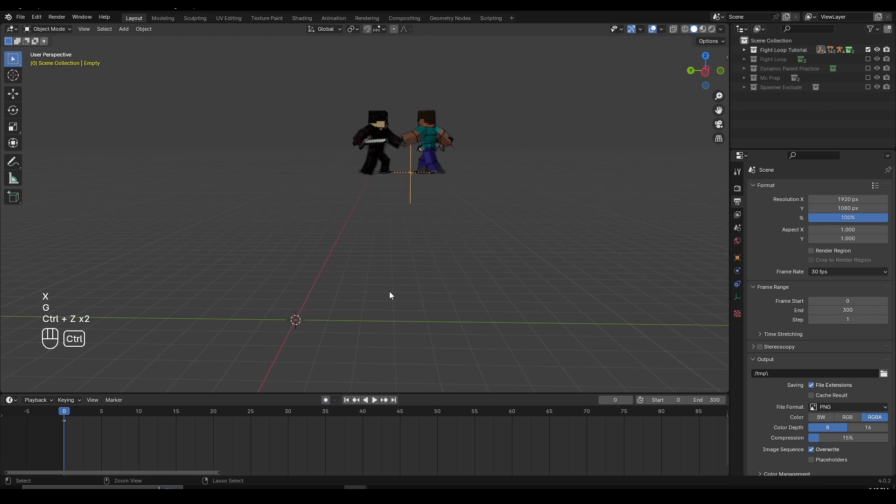
- Deselect everything and save the Fight Loop project
shift+middle_drag(389, 291, 403, 303)
scroll(438, 280, up, 2)
key(alt+a)
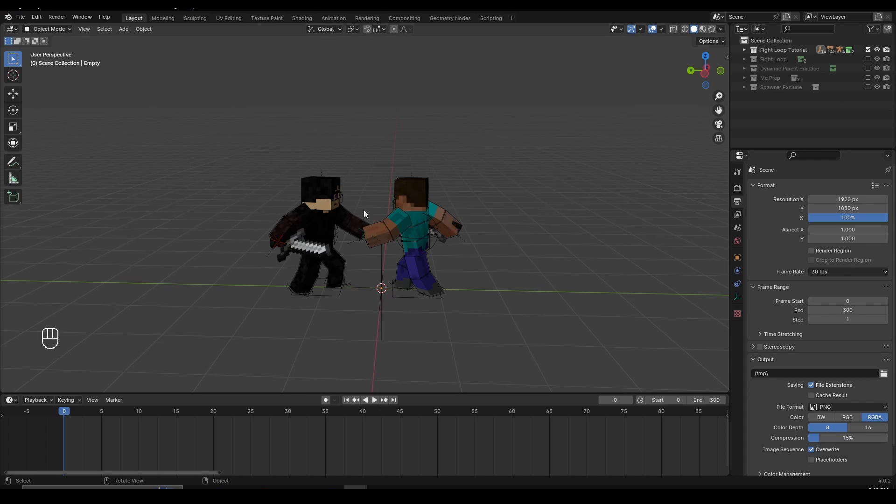
scroll(452, 261, up, 1)
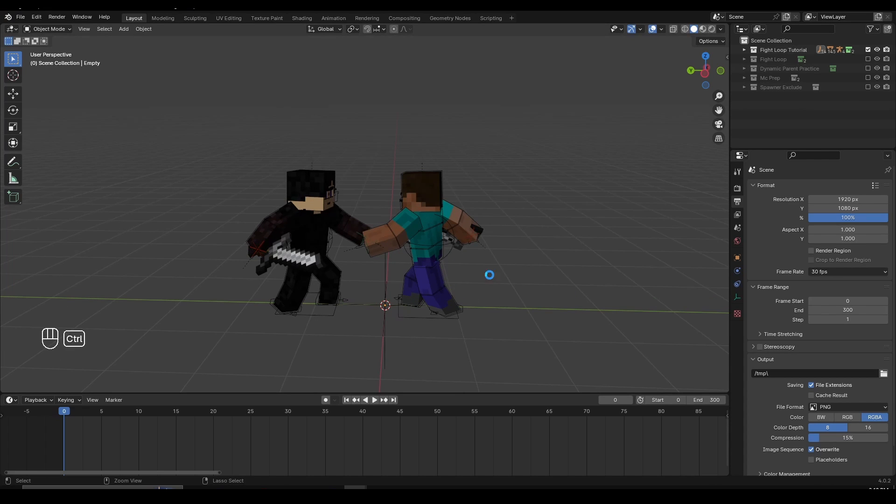
key(ctrl+s)
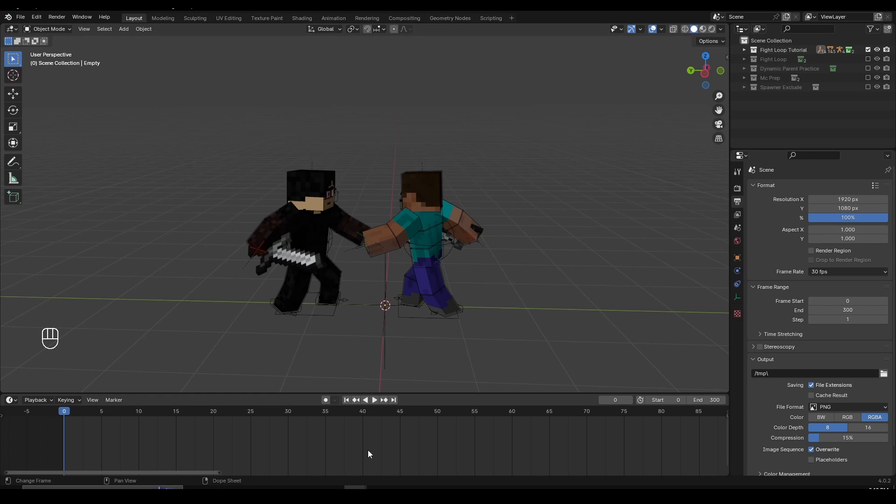
- Switch to the Blender file with the Mineways world and place the 3D cursor on the grass inside the yellow block ring
mouse_move(354, 487)
click(410, 455)
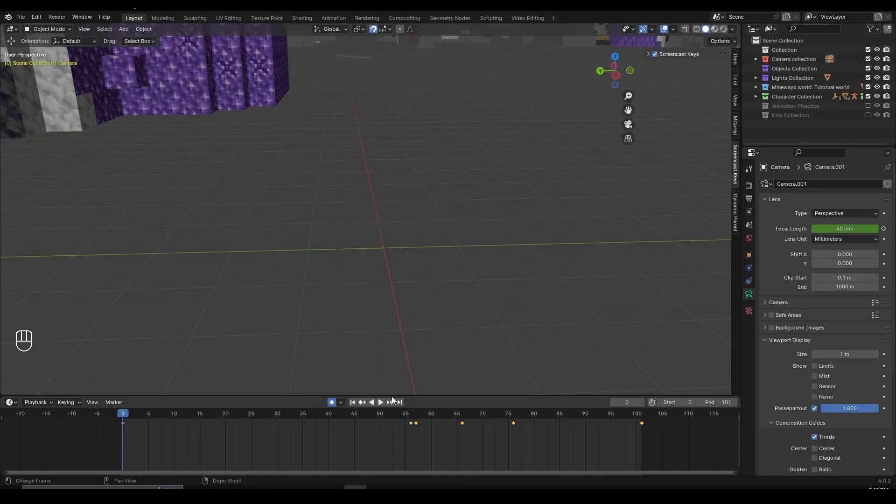
scroll(365, 178, down, 5)
shift+middle_drag(342, 163, 607, 204)
scroll(370, 233, down, 4)
middle_drag(370, 233, 408, 195)
scroll(419, 220, up, 5)
scroll(408, 196, up, 3)
shift+middle_drag(462, 112, 397, 245)
scroll(425, 190, up, 2)
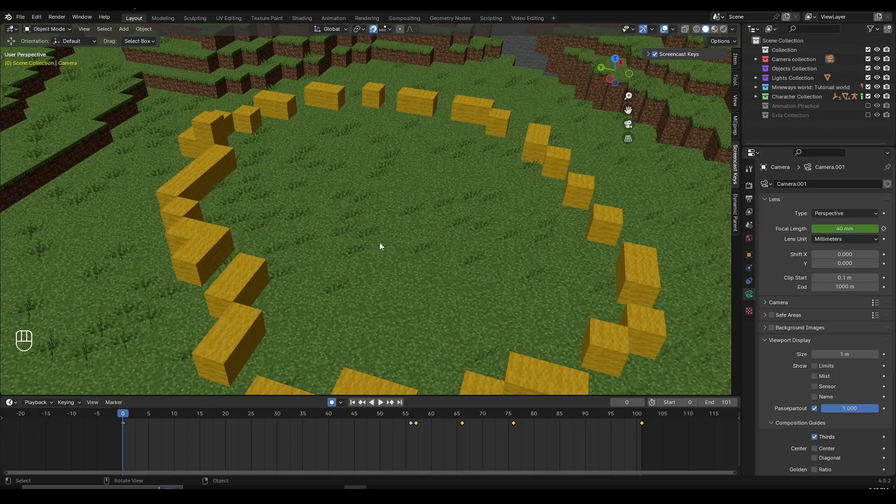
scroll(379, 242, up, 2)
shift+right_click(404, 230)
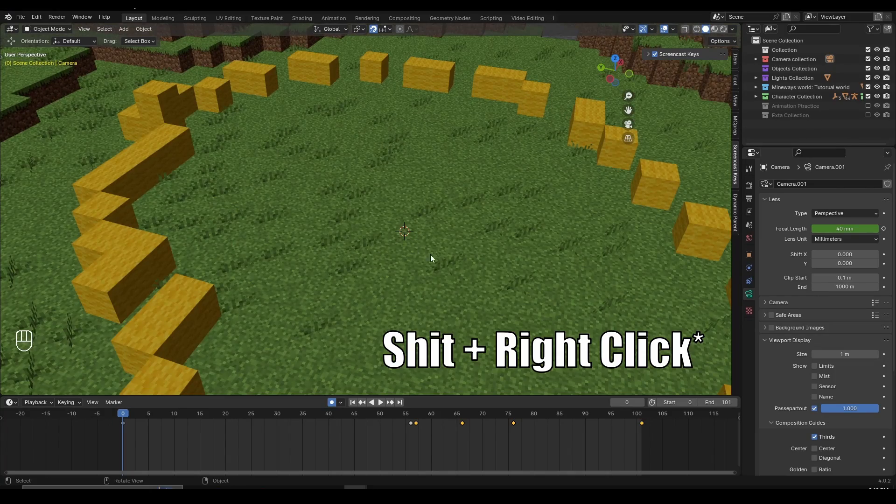
scroll(382, 216, up, 2)
scroll(394, 236, down, 2)
shift+middle_drag(447, 210, 435, 228)
shift+middle_drag(430, 177, 425, 232)
scroll(416, 231, down, 5)
scroll(406, 190, up, 5)
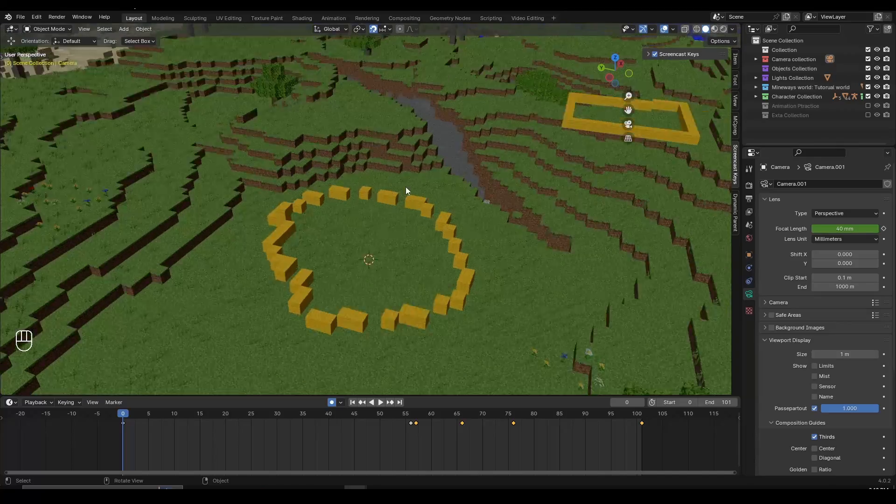
middle_drag(280, 160, 282, 150)
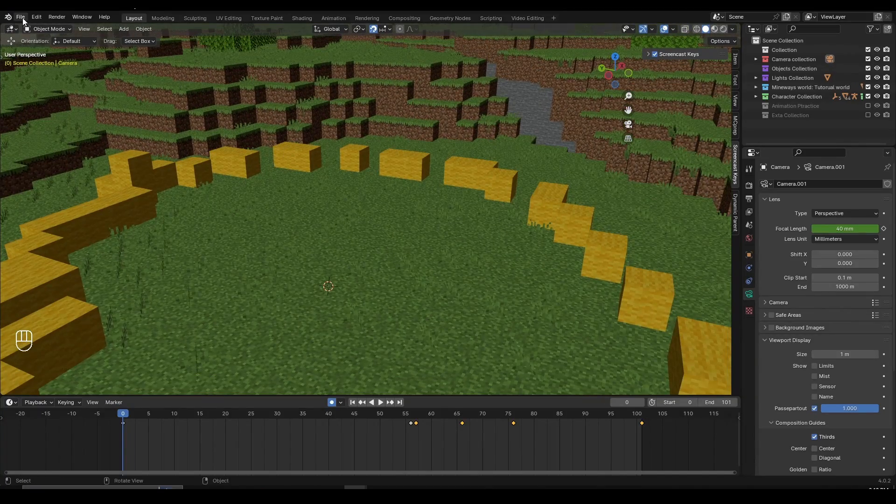
- Append the Fight Loop Tutorial collection from Fight Loop.blend in the Animation Practices folder
click(21, 18)
click(60, 124)
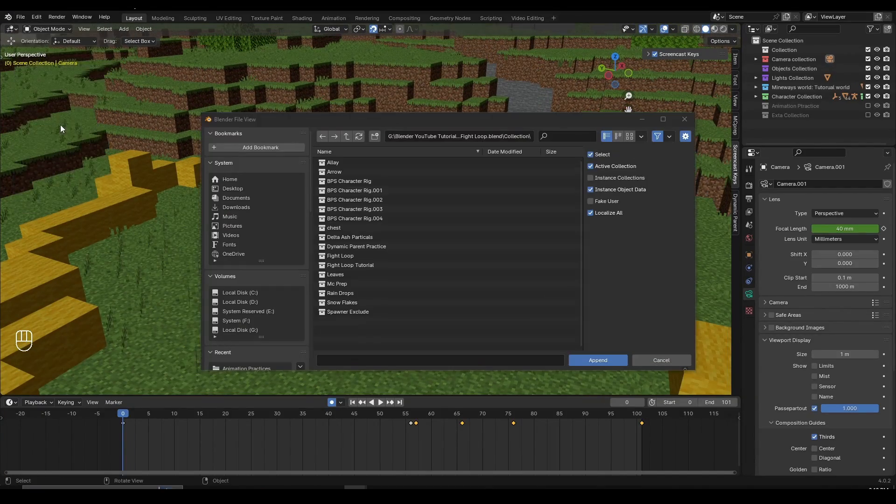
click(351, 138)
click(351, 137)
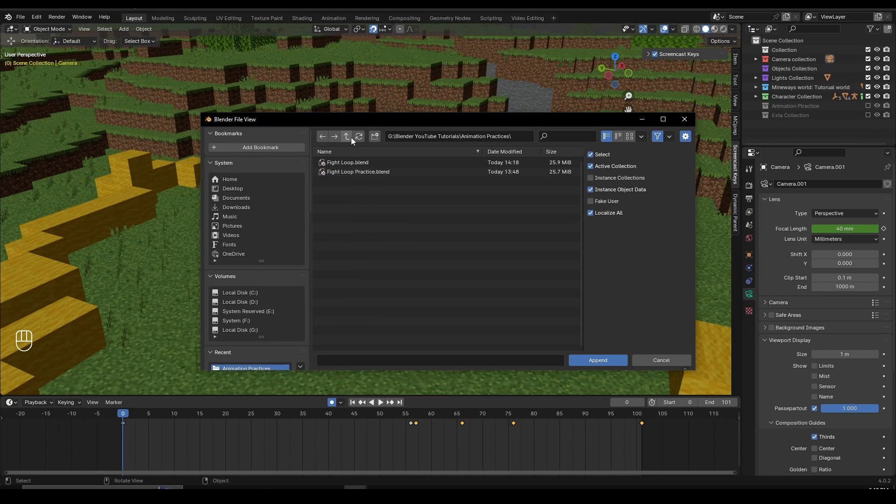
double_click(365, 162)
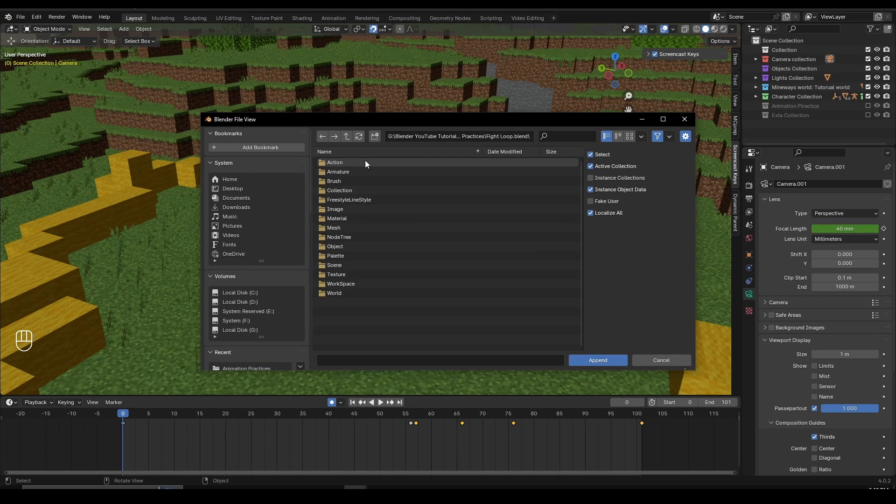
double_click(364, 190)
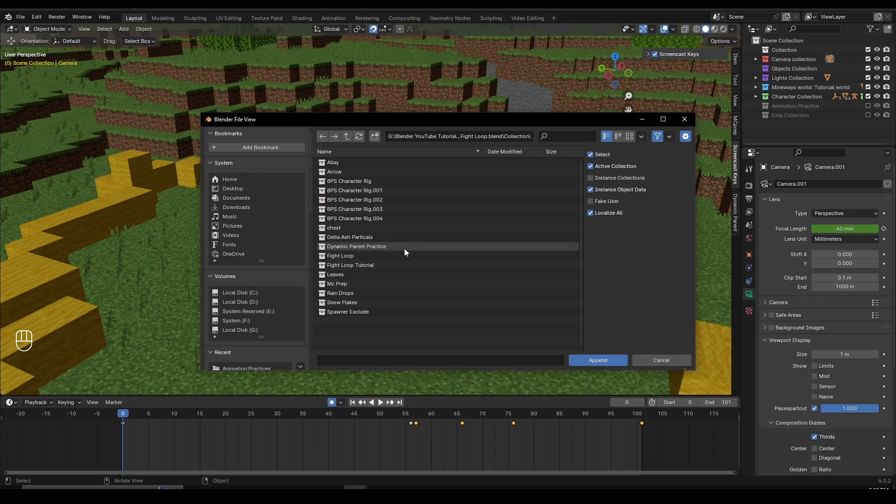
click(370, 265)
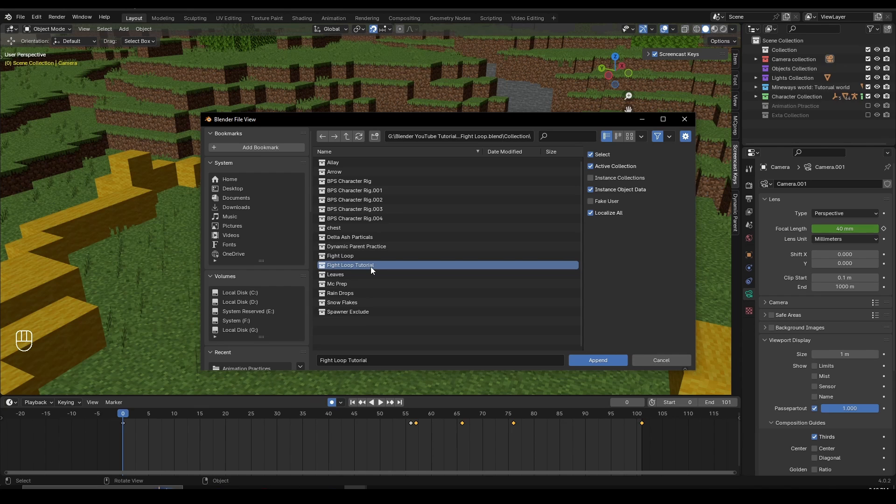
double_click(370, 267)
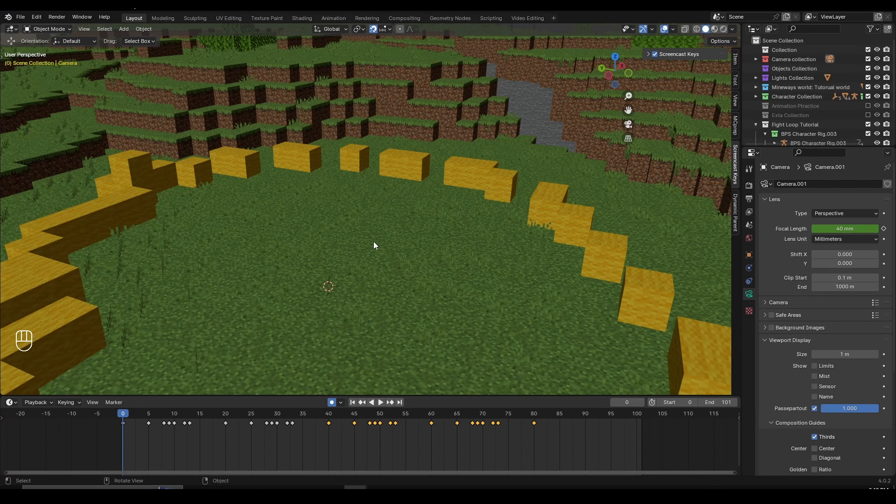
- Find the appended fighters at the world origin and select the empty between them
middle_drag(374, 242, 396, 257)
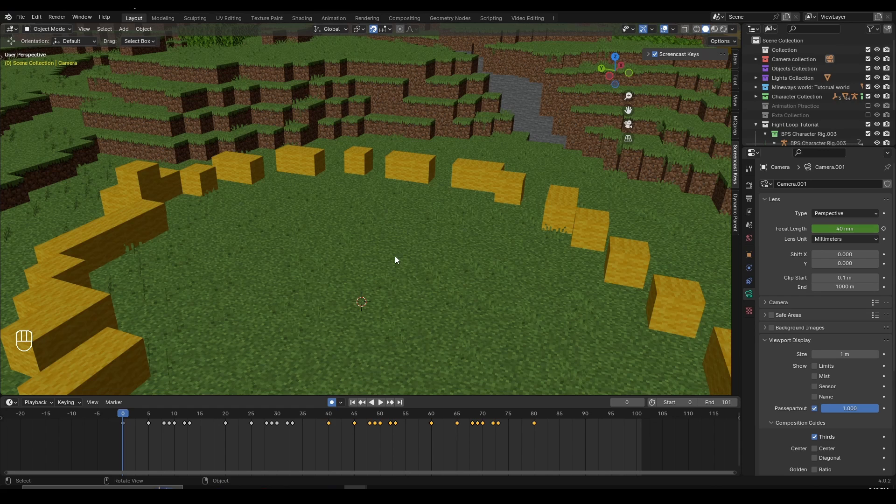
key(f)
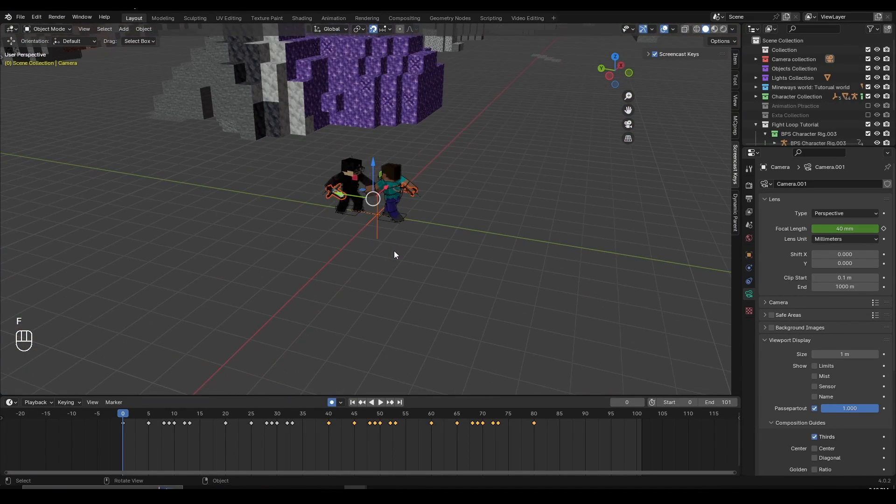
key(KP_Decimal)
middle_drag(392, 242, 417, 243)
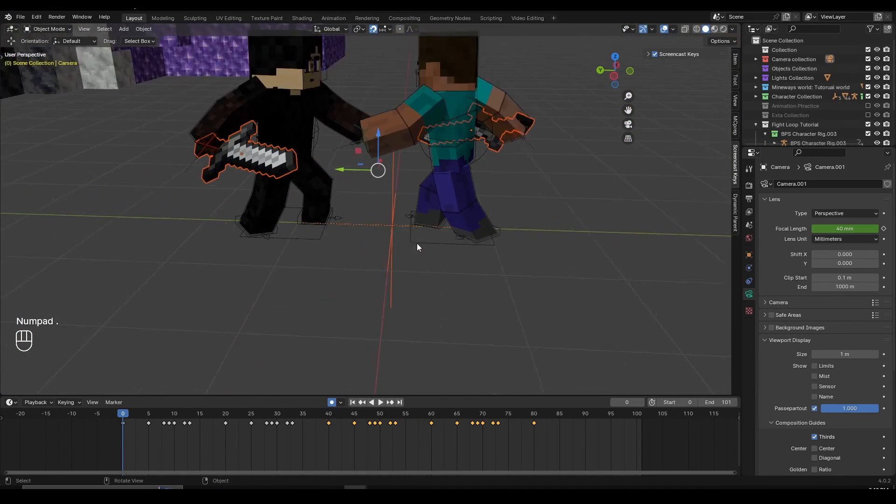
scroll(416, 243, up, 2)
click(402, 232)
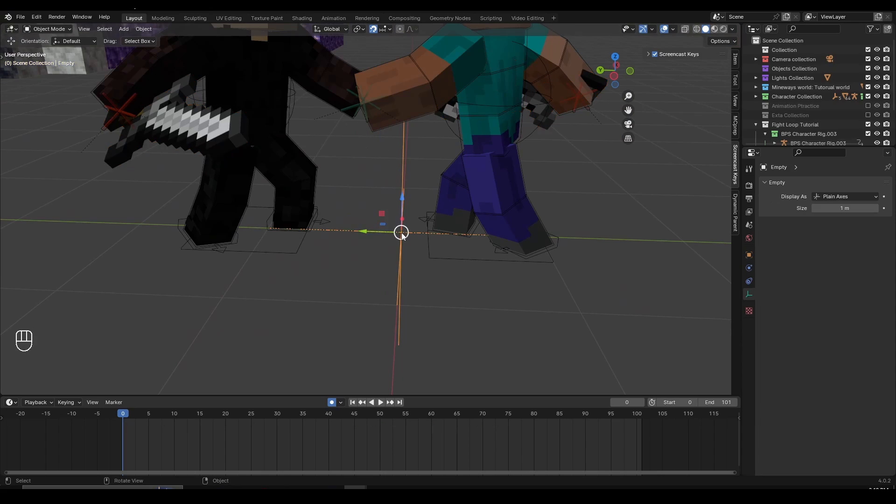
- Test moving the empty together with both fighters and cancel each move
key(g)
right_click(399, 241)
scroll(399, 241, down, 7)
key(g)
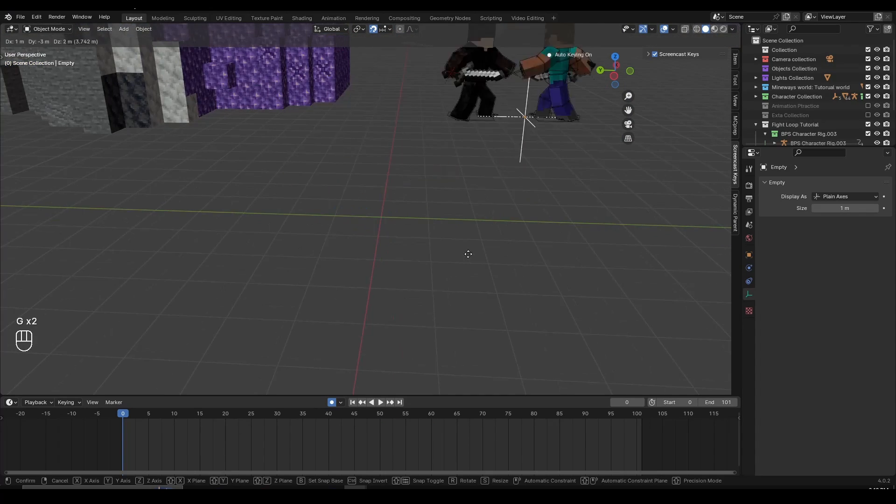
right_click(423, 253)
scroll(423, 253, up, 2)
key(g)
right_click(431, 225)
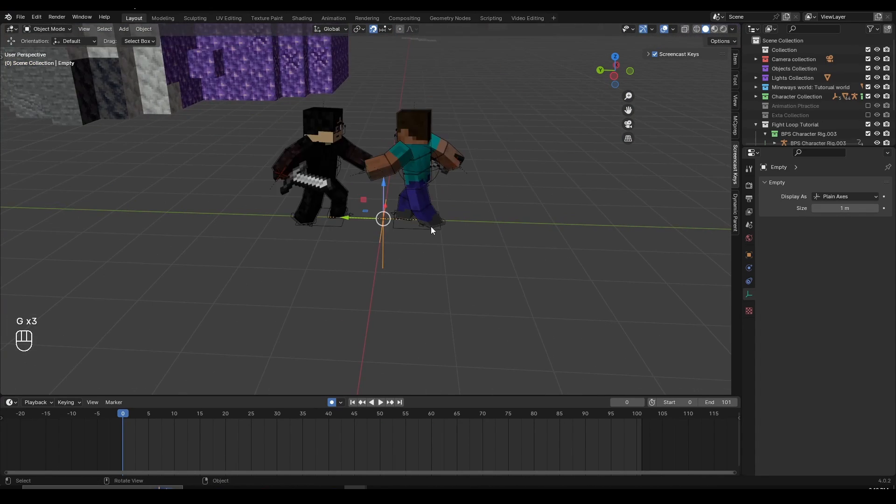
- Place the 3D cursor on the grass near the middle of the yellow block ring
scroll(421, 206, down, 5)
shift+middle_drag(400, 167, 455, 130)
scroll(379, 144, down, 6)
shift+middle_drag(326, 93, 382, 262)
scroll(312, 274, up, 3)
shift+middle_drag(312, 274, 420, 198)
scroll(378, 252, up, 3)
key(shift)
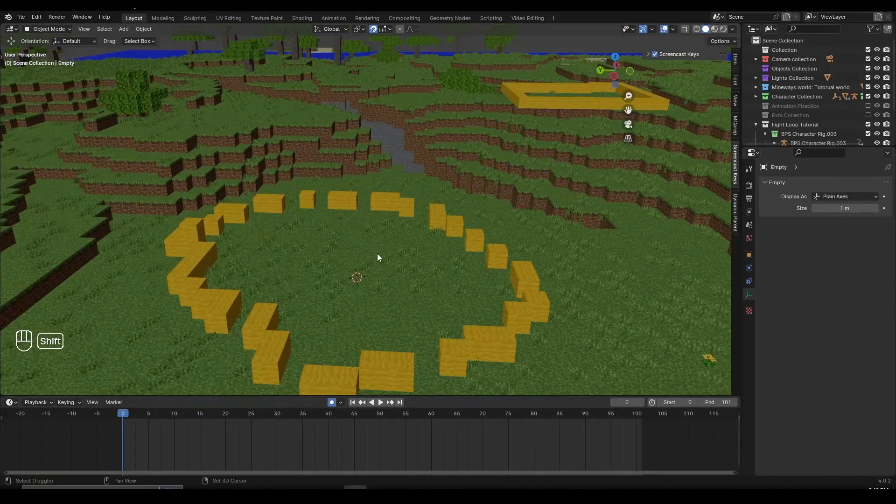
shift+right_click(351, 270)
scroll(361, 290, up, 2)
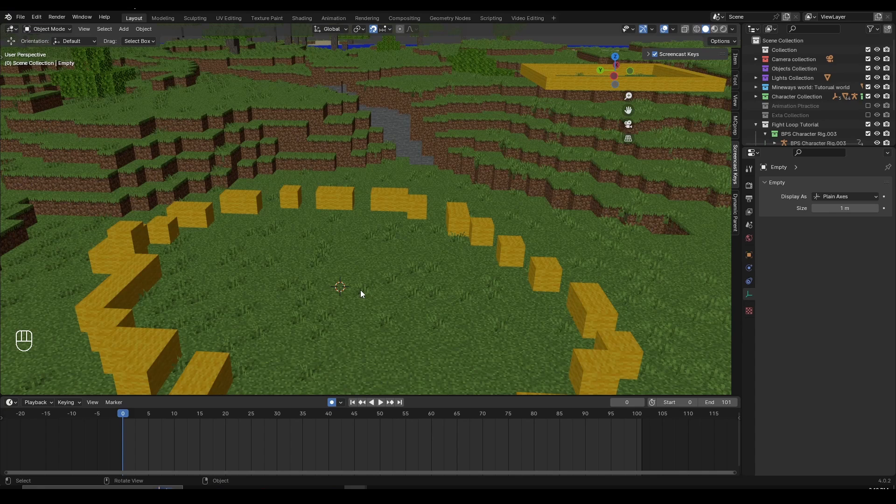
- Turn off Auto Keying and snap the selected empty with its fighters to the 3D cursor
click(333, 403)
key(shift+s)
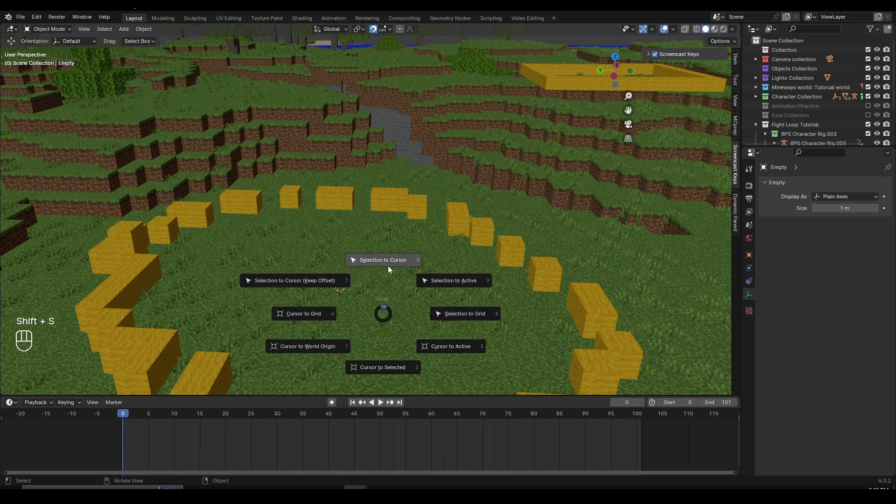
click(388, 264)
key(f)
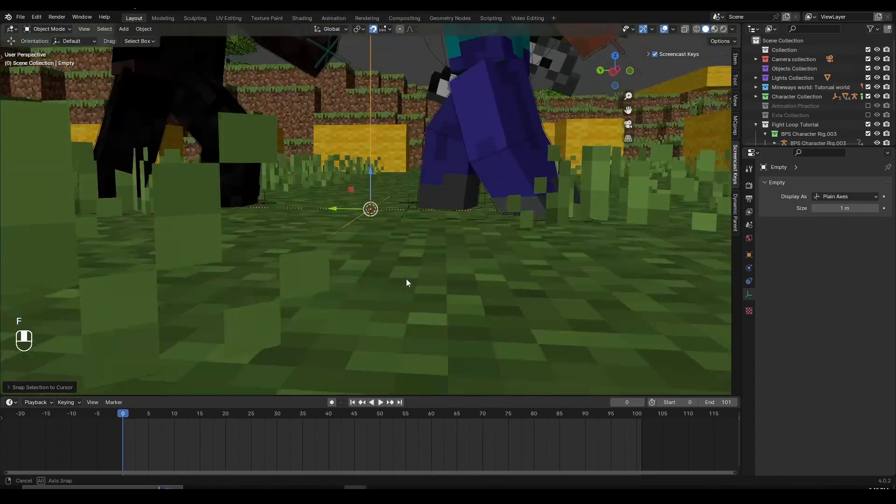
middle_drag(407, 279, 404, 282)
key(g)
right_click(406, 227)
middle_drag(407, 228, 414, 258)
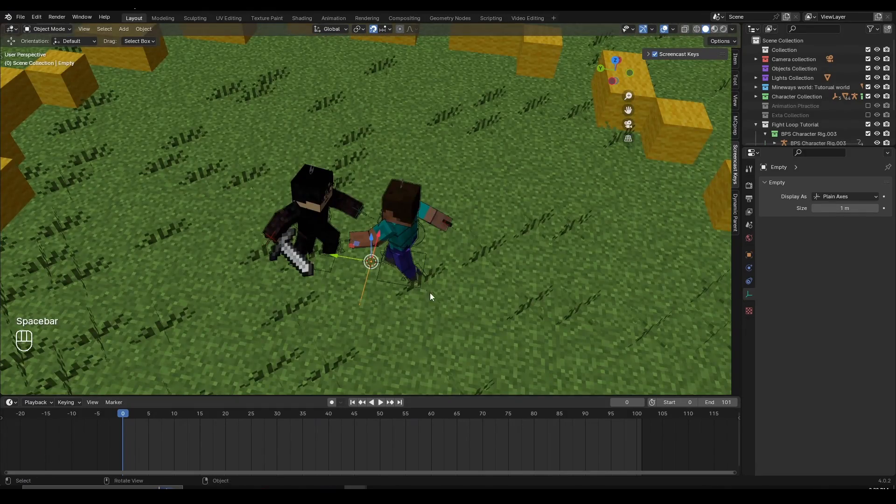
- Play the fight with the viewport overlays hidden and examine it from several angles around the yellow ring
scroll(430, 293, down, 2)
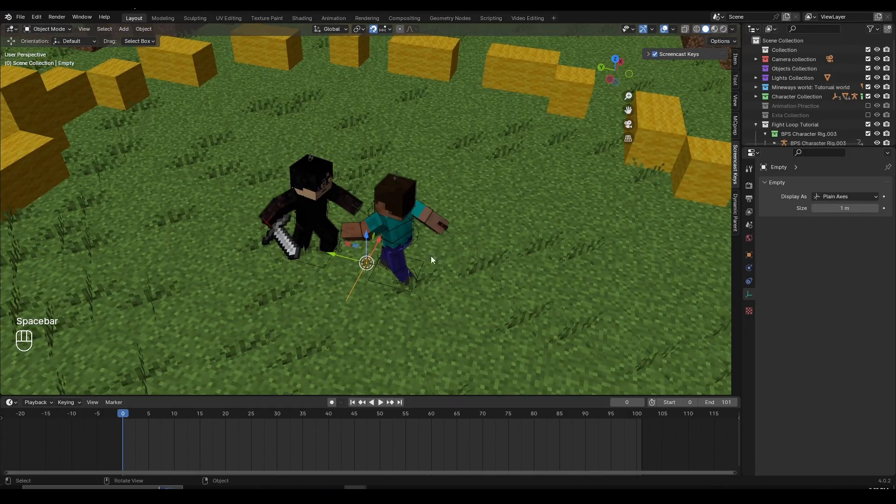
key(space)
middle_drag(453, 224, 443, 255)
scroll(443, 255, down, 8)
middle_drag(437, 291, 446, 303)
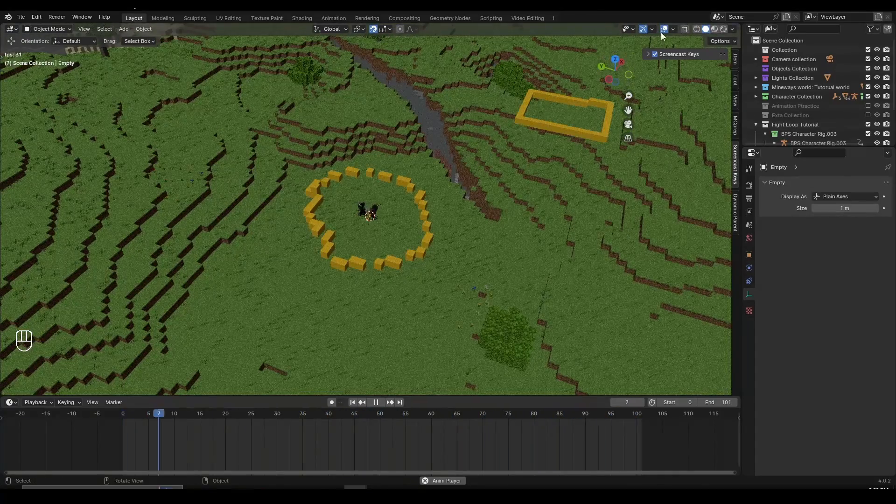
middle_drag(435, 226, 393, 212)
scroll(435, 230, up, 4)
scroll(393, 212, down, 4)
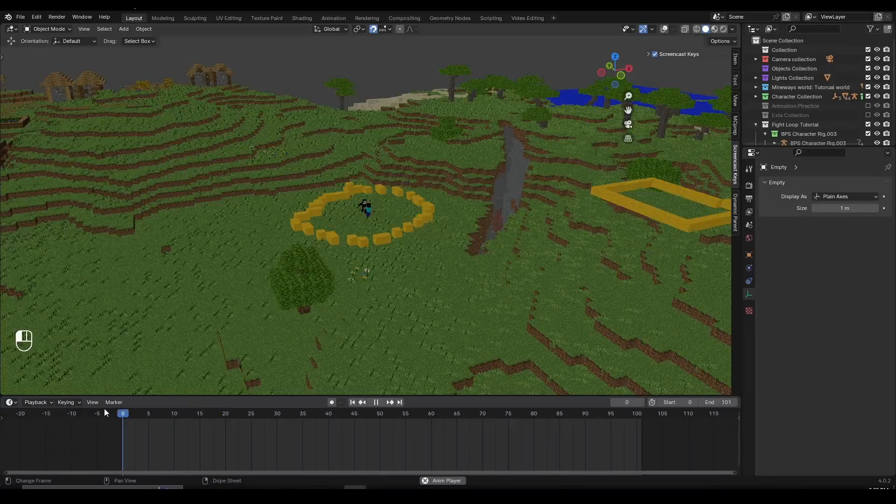
middle_drag(299, 280, 382, 286)
scroll(382, 286, down, 2)
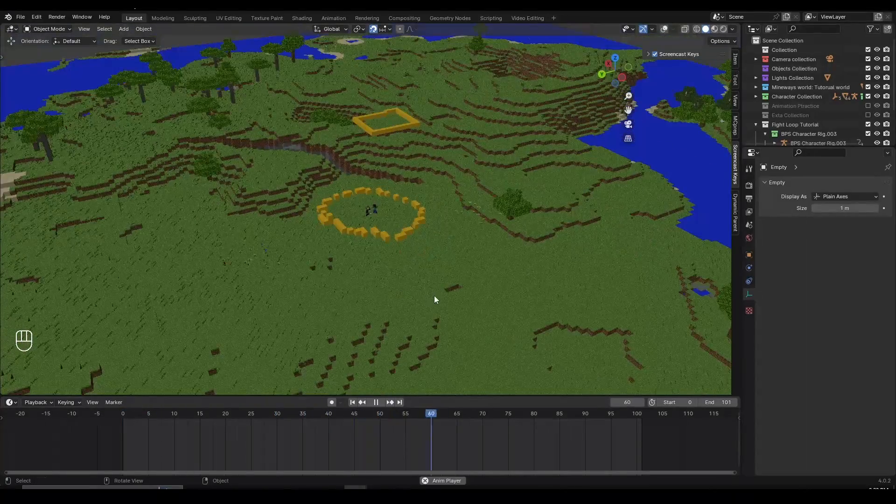
scroll(462, 304, up, 10)
middle_drag(504, 280, 432, 270)
scroll(411, 314, up, 3)
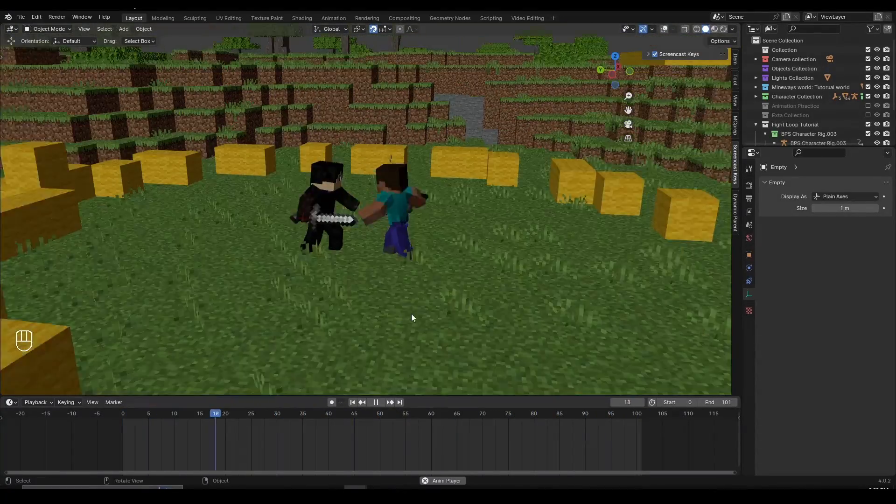
key(space)
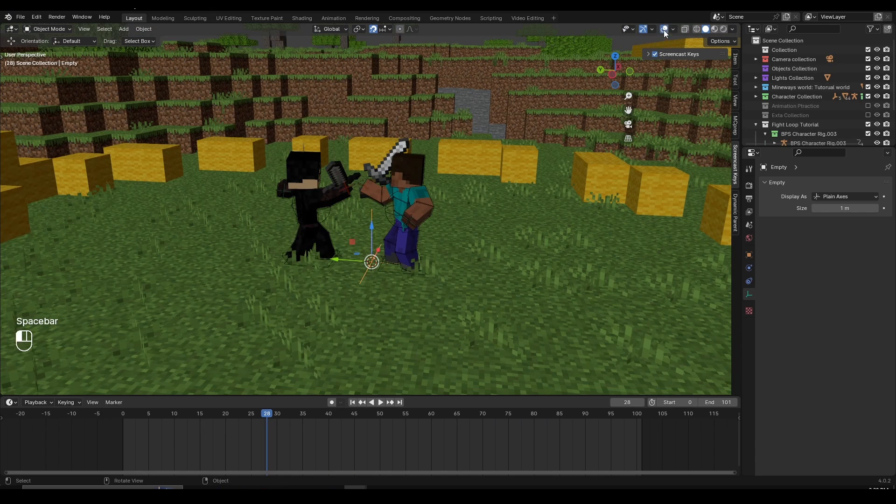
- Put the teal-shirted fighter's rig in Pose Mode and set the animation's end frame to 80
scroll(439, 200, up, 3)
click(437, 207)
key(ctrl+Tab)
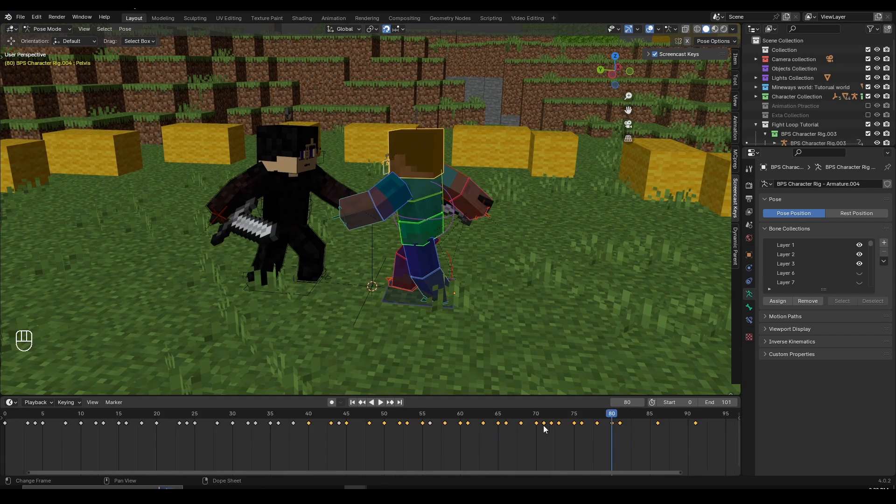
scroll(543, 429, up, 1)
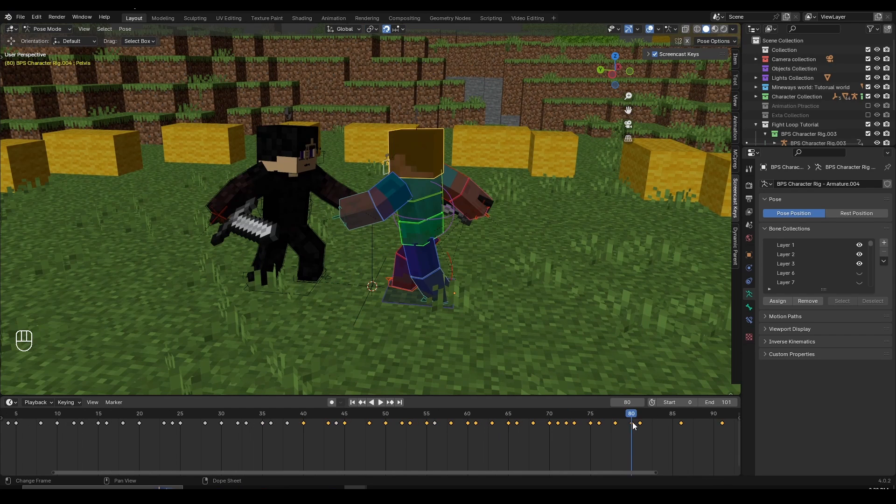
drag(634, 424, 634, 422)
key(Return)
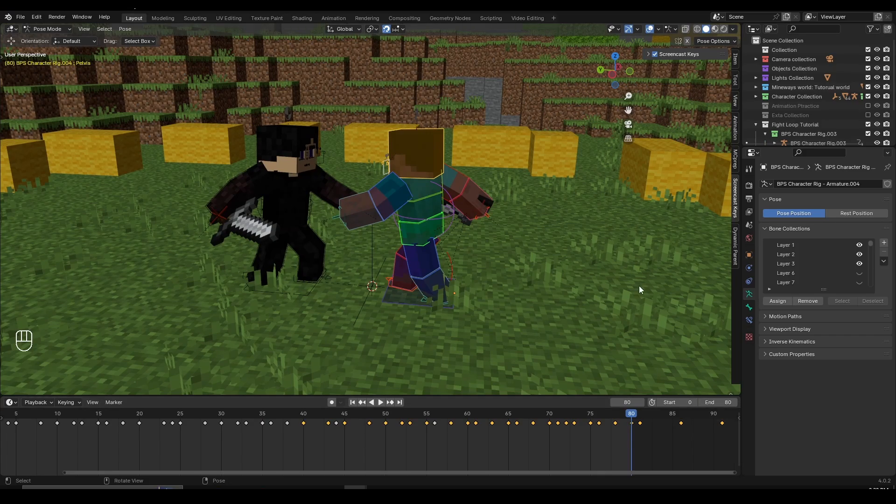
- Play the shortened fight loop with all bones deselected and check how it repeats inside the ring
key(space)
key(alt+a)
scroll(427, 198, down, 6)
middle_drag(422, 225, 409, 276)
scroll(397, 243, down, 2)
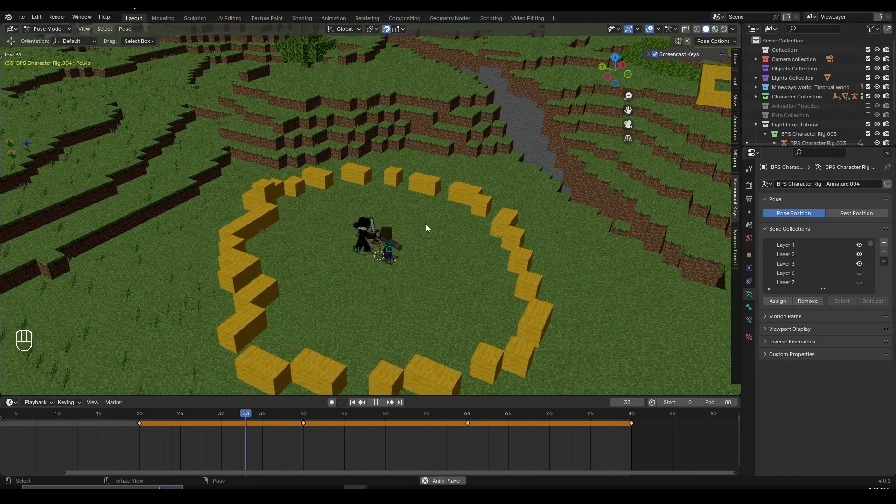
scroll(426, 228, up, 2)
key(space)
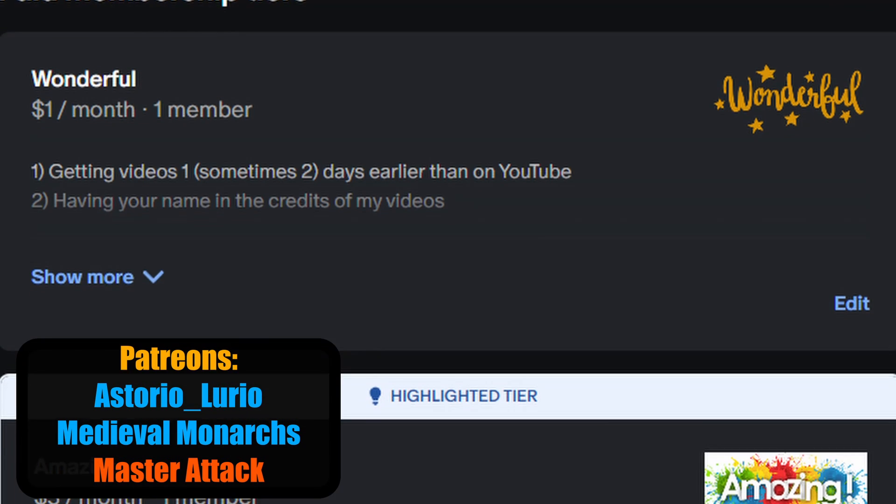
scroll(448, 252, down, 2)
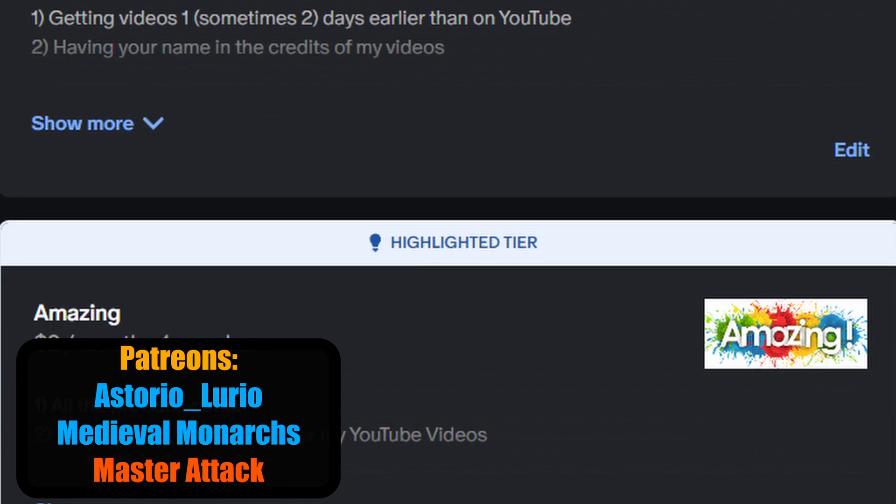